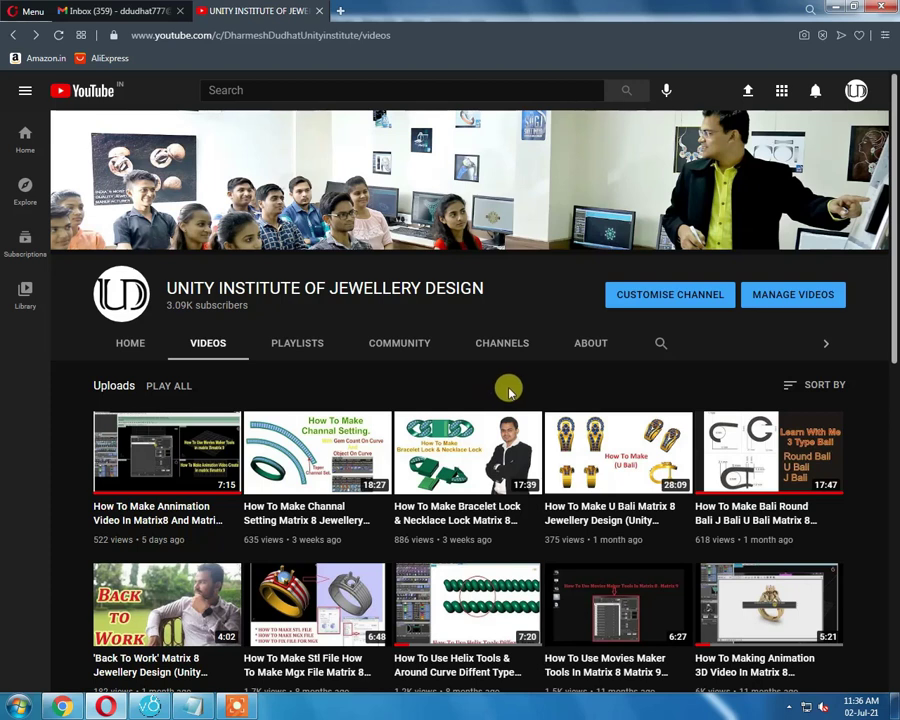
# Bring the Notepad necklace topic list forward and highlight the 'how to make Necklace' line.
pyautogui.scroll(-1, 497, 408)
pyautogui.scroll(1, 497, 408)
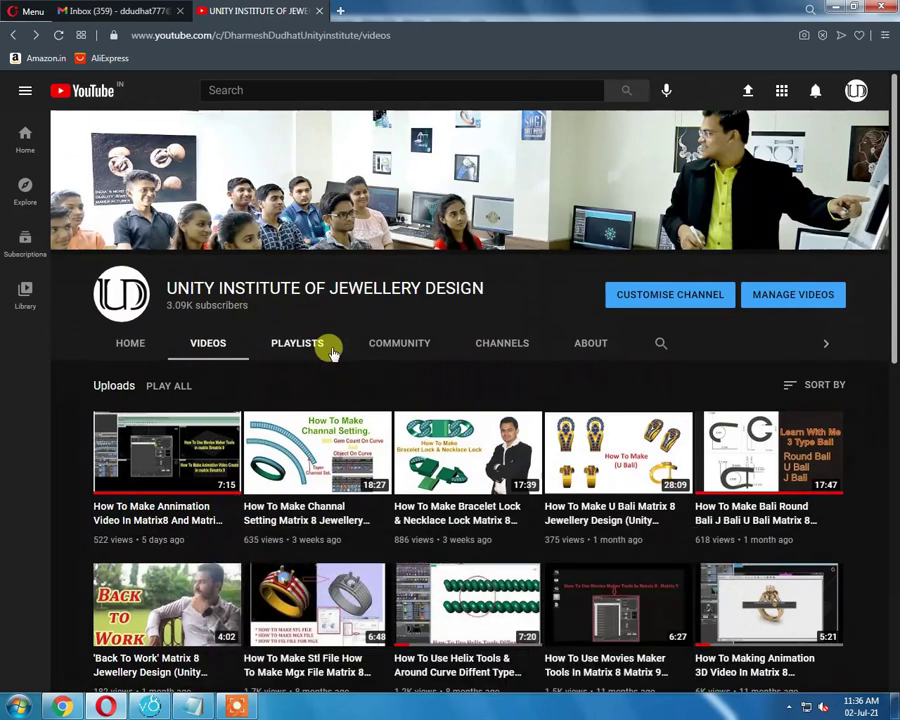
pyautogui.scroll(-2, 240, 395)
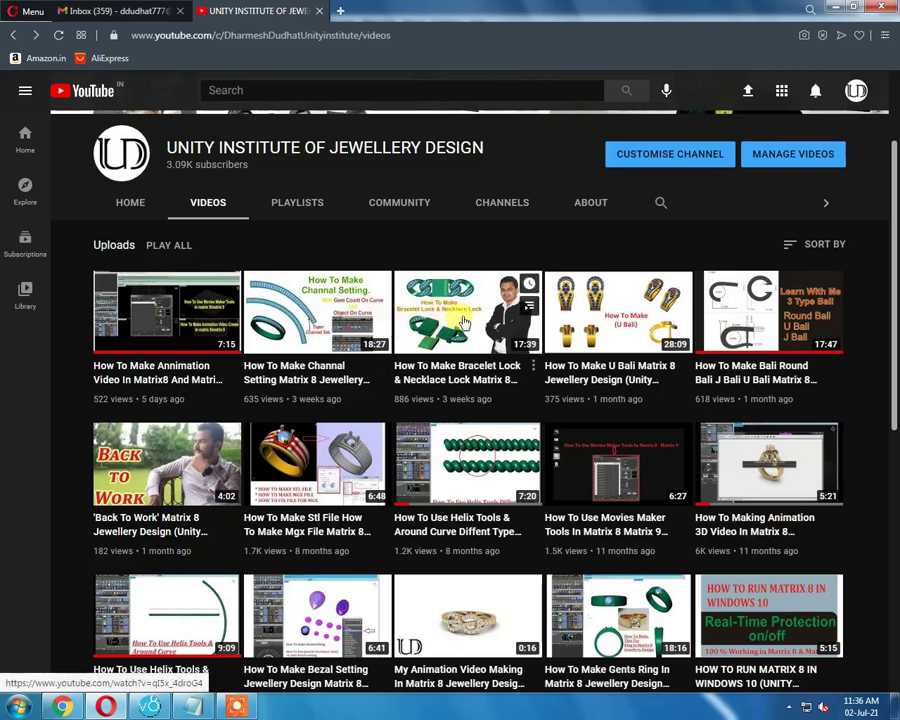
pyautogui.moveTo(166, 452)
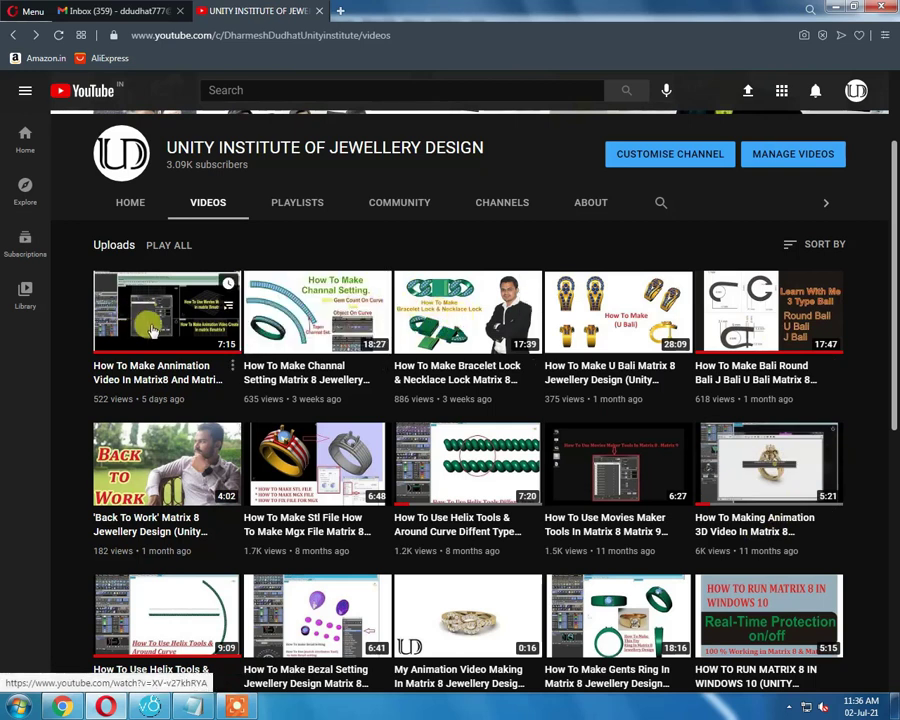
pyautogui.scroll(-3, 148, 328)
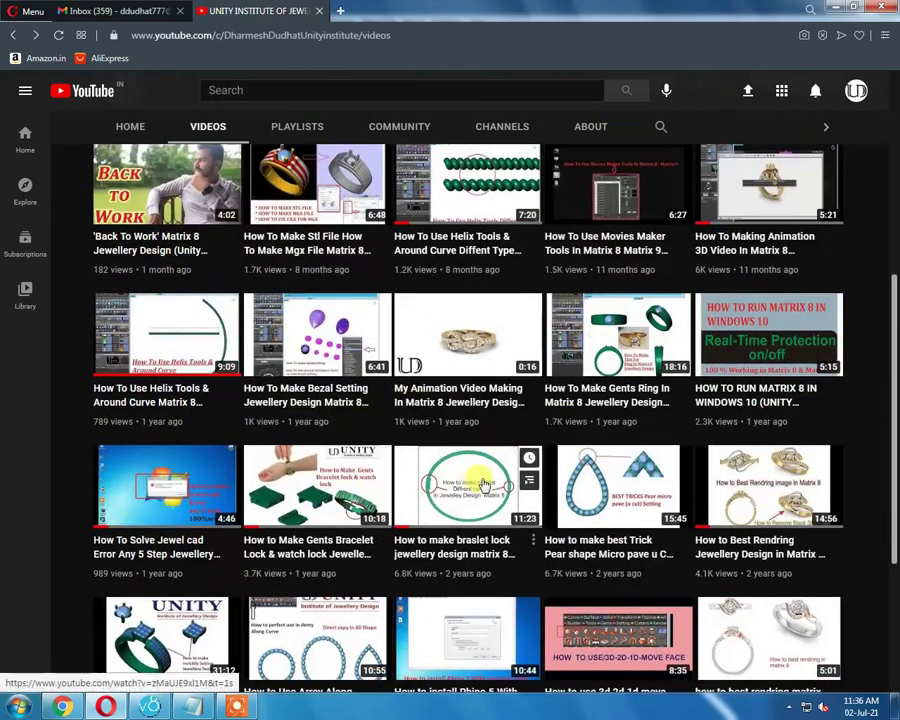
pyautogui.scroll(3, 538, 438)
pyautogui.scroll(2, 538, 438)
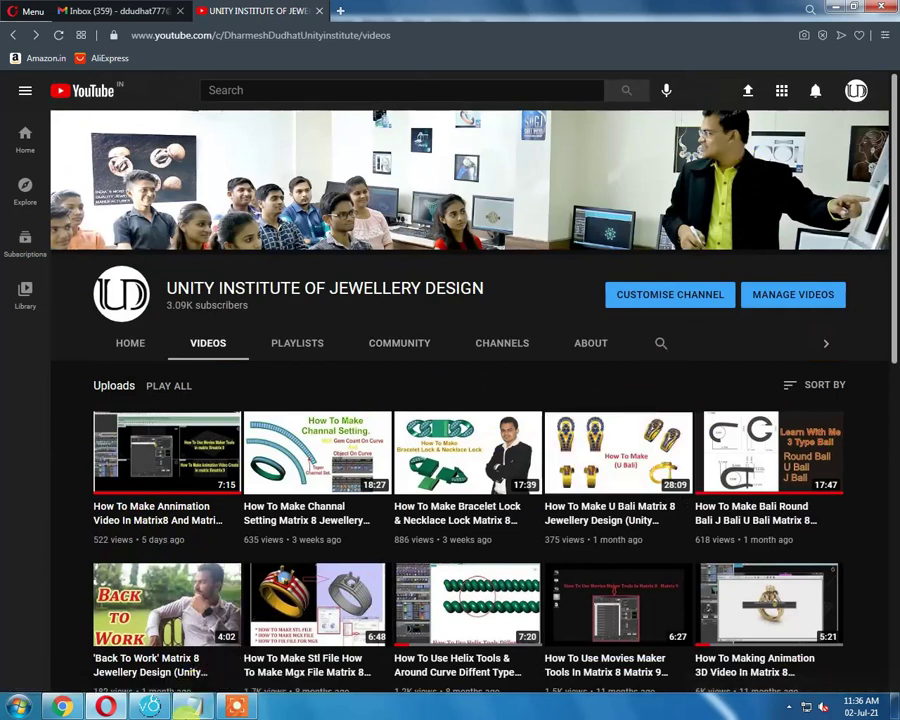
pyautogui.hotkey('alt', 'Tab')
pyautogui.moveTo(333, 235); pyautogui.dragTo(335, 264)
pyautogui.moveTo(428, 396)
pyautogui.mouseDown()
pyautogui.moveTo(82, 297)
pyautogui.moveTo(268, 297)
pyautogui.mouseUp()
pyautogui.click(243, 449)
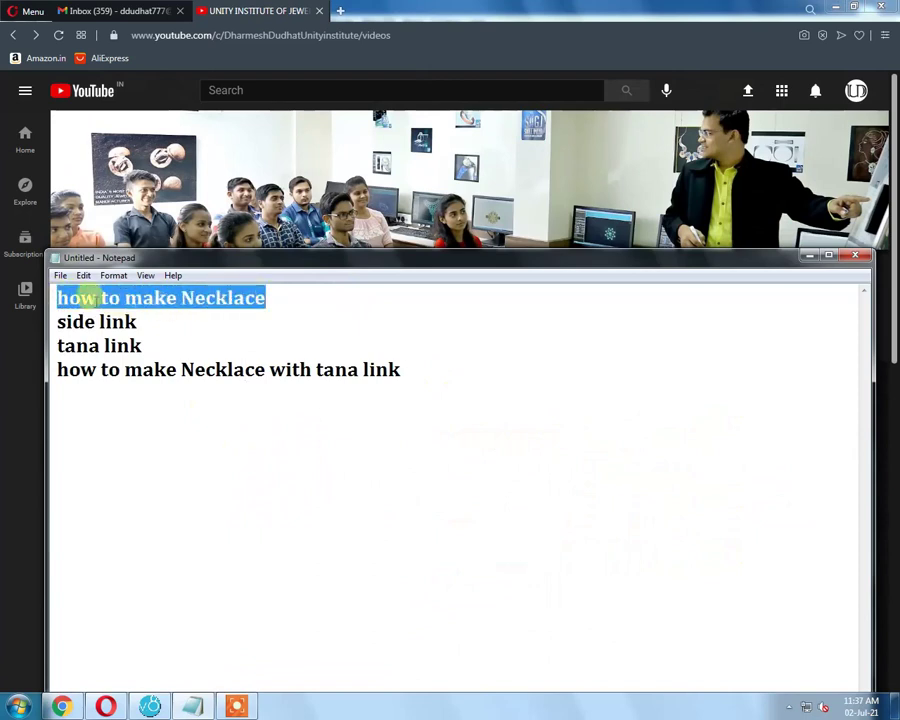
pyautogui.moveTo(66, 297); pyautogui.dragTo(258, 297)
pyautogui.click(268, 298)
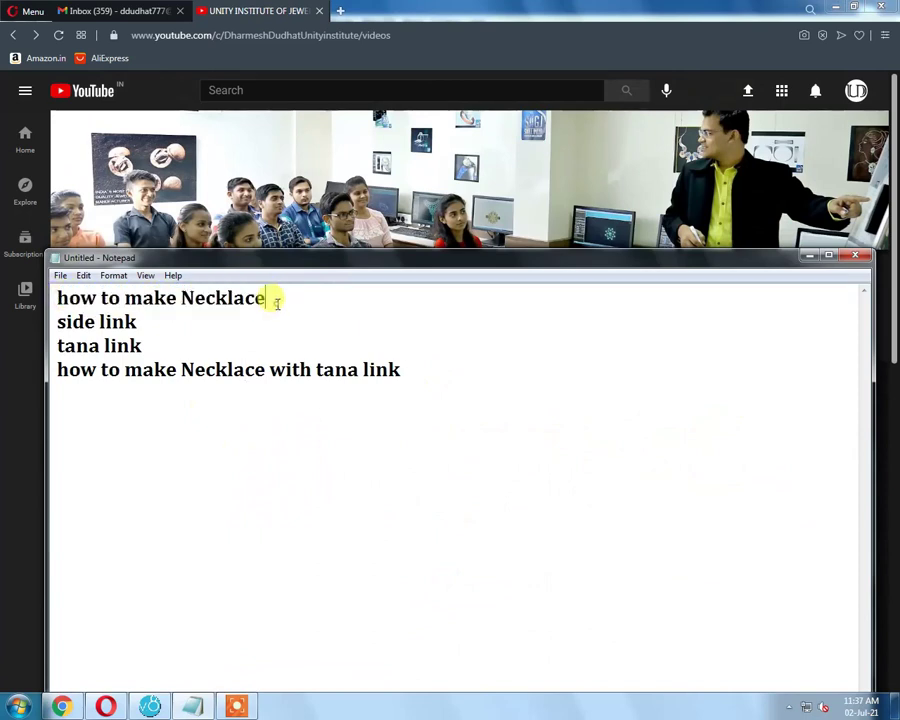
# Highlight the side link and tana link lines, then all three link-related lines.
pyautogui.moveTo(172, 327); pyautogui.dragTo(31, 322)
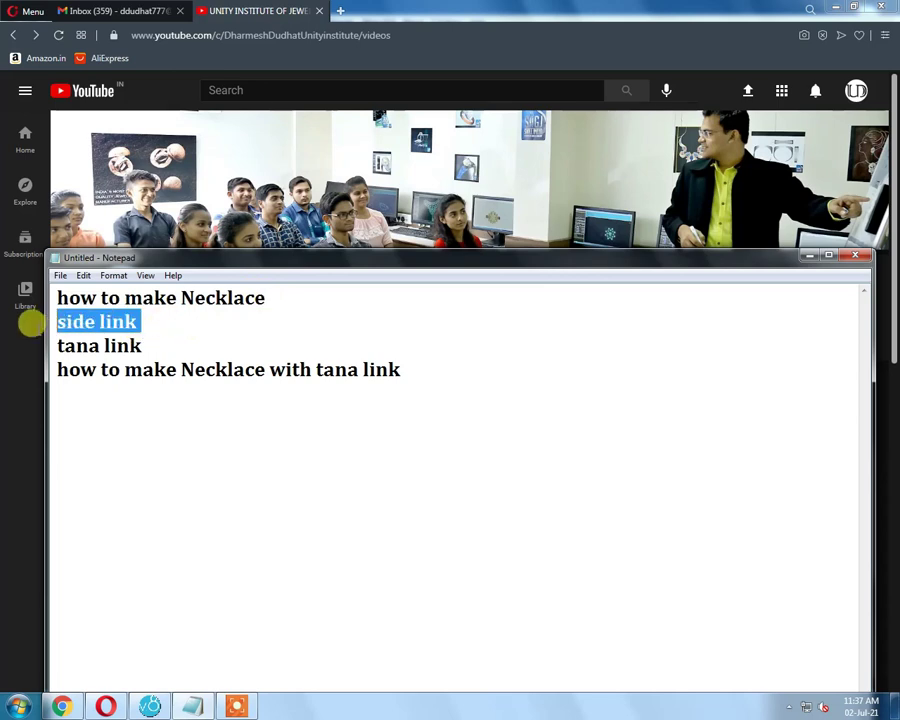
pyautogui.moveTo(166, 349); pyautogui.dragTo(50, 328)
pyautogui.click(105, 346)
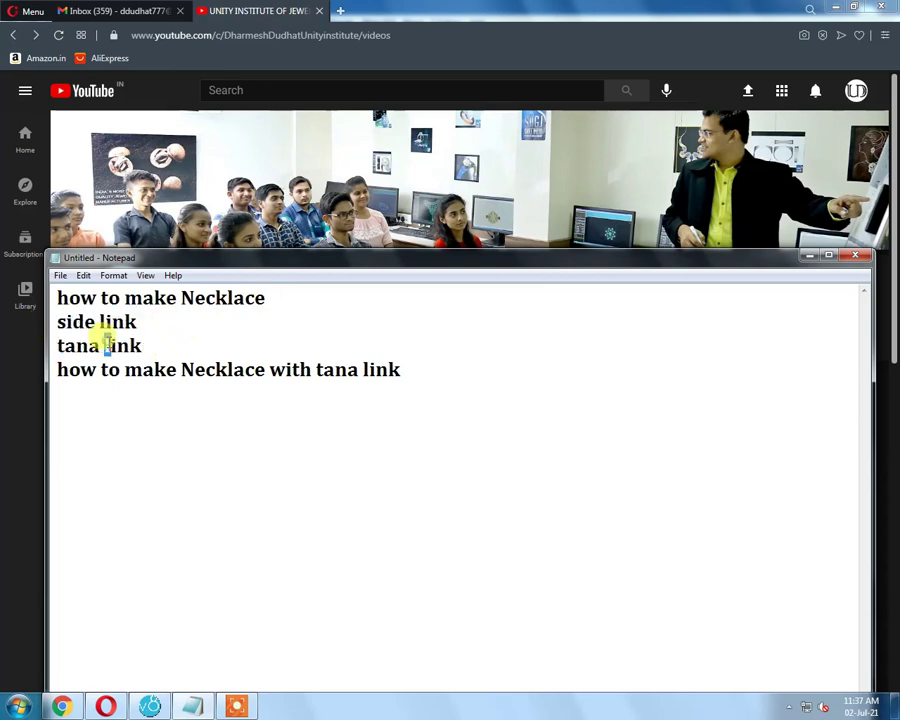
pyautogui.moveTo(64, 345); pyautogui.dragTo(154, 343)
pyautogui.click(150, 345)
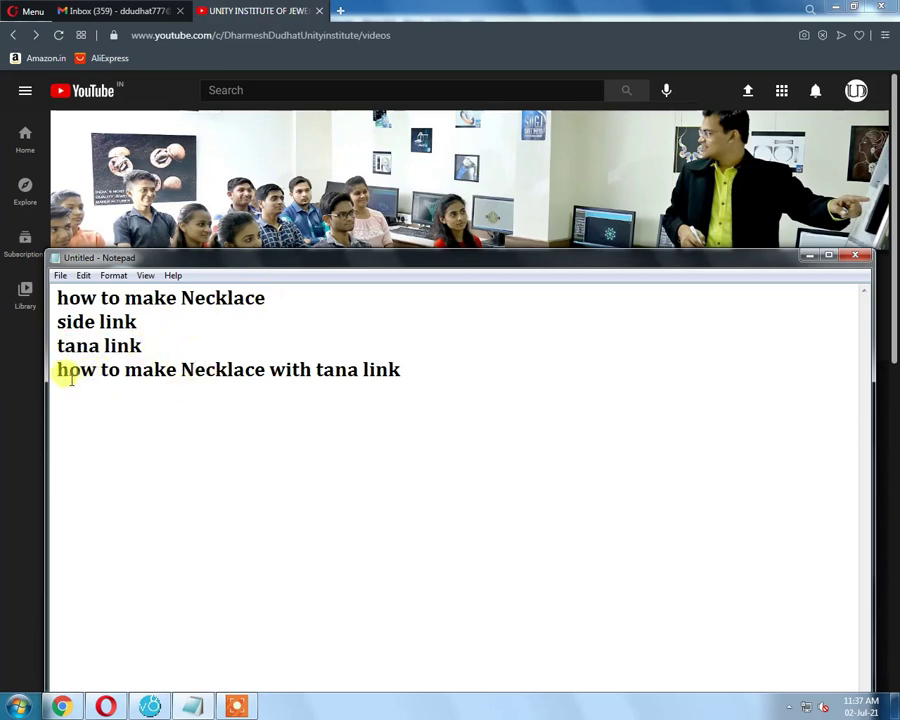
pyautogui.moveTo(73, 380); pyautogui.dragTo(354, 422)
pyautogui.click(357, 423)
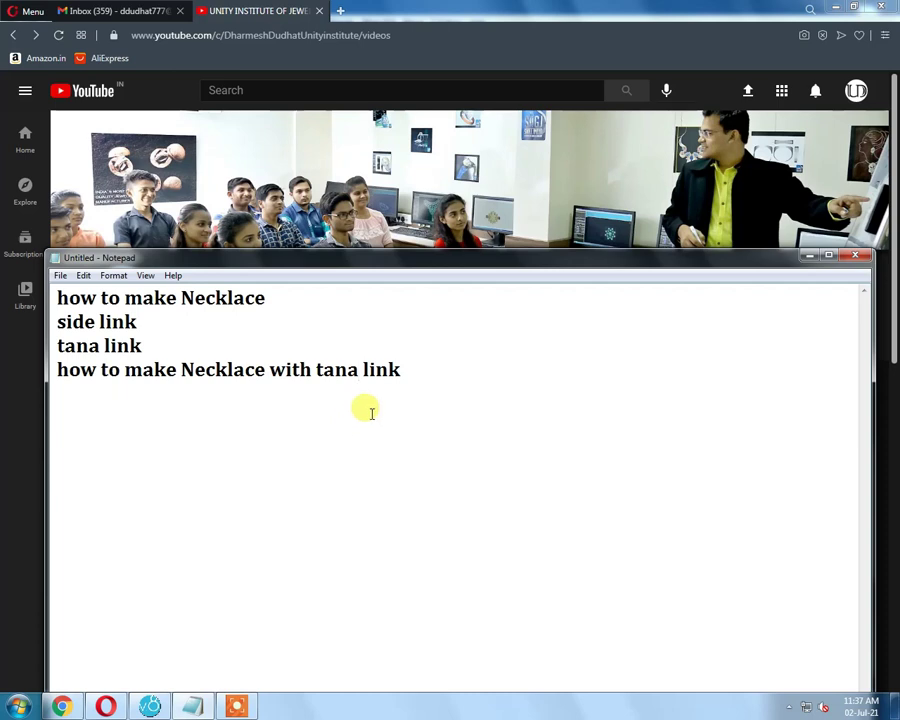
pyautogui.moveTo(371, 413); pyautogui.dragTo(62, 323)
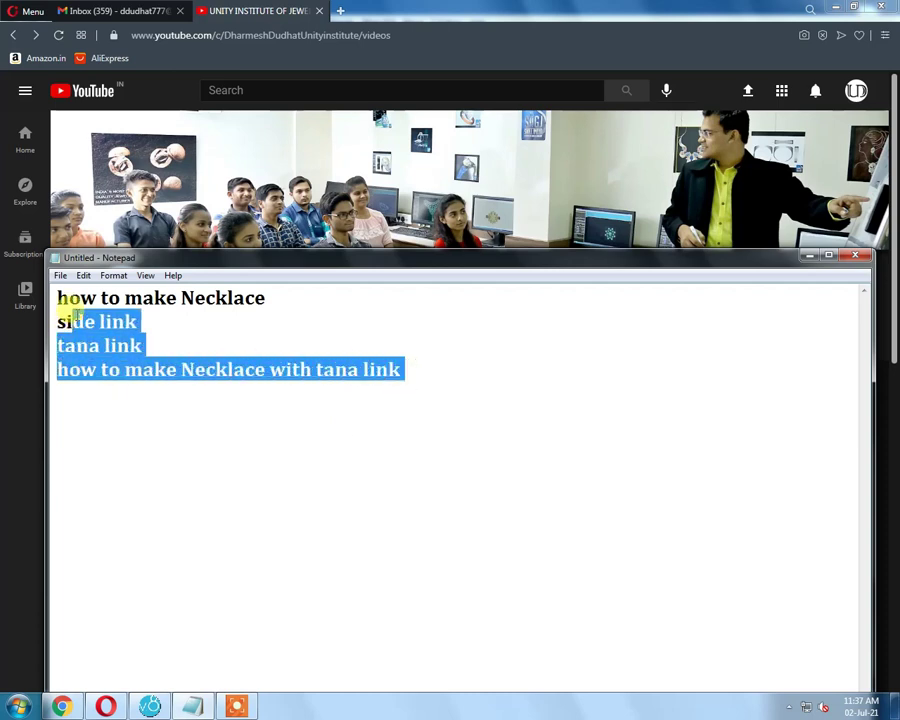
pyautogui.click(171, 337)
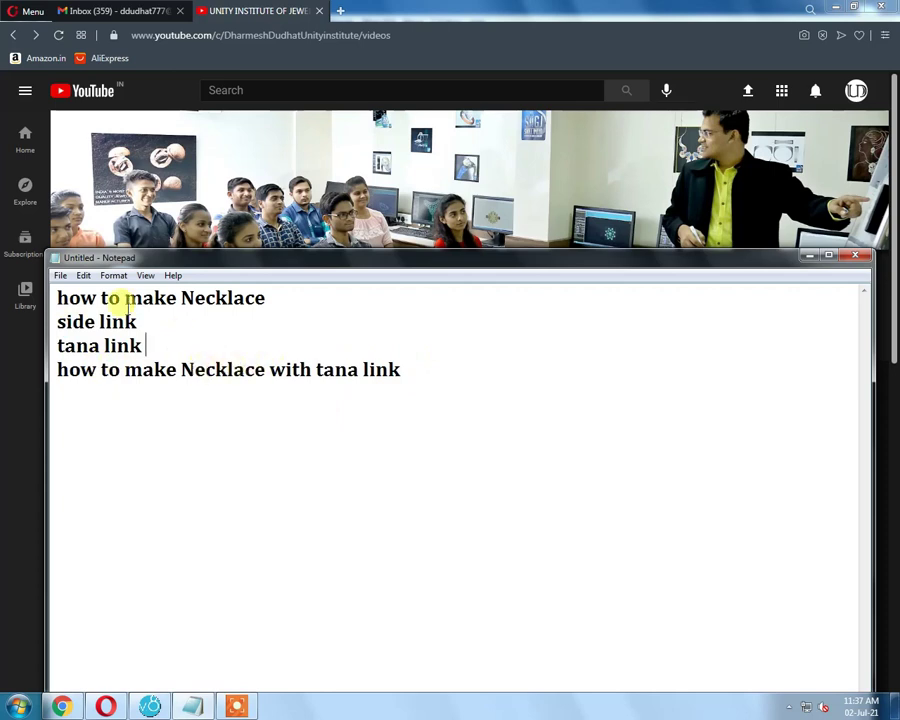
# Reposition the Notepad window, select its first line, and minimize Chrome.
pyautogui.moveTo(295, 265); pyautogui.dragTo(310, 242)
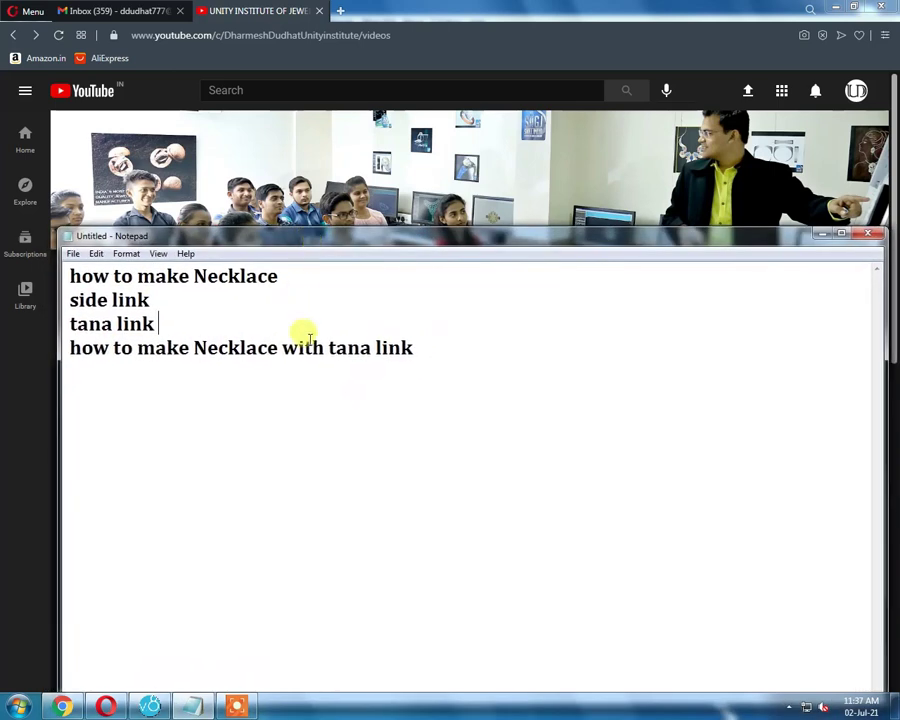
pyautogui.moveTo(384, 240); pyautogui.dragTo(346, 265)
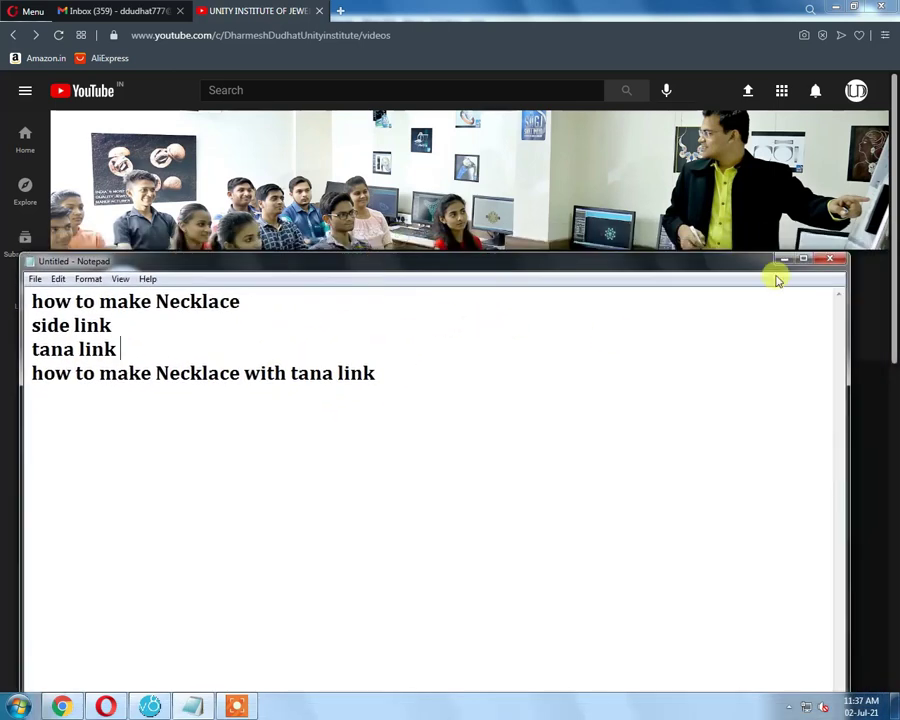
pyautogui.moveTo(527, 261)
pyautogui.mouseDown()
pyautogui.moveTo(553, 221)
pyautogui.moveTo(600, 242)
pyautogui.mouseUp()
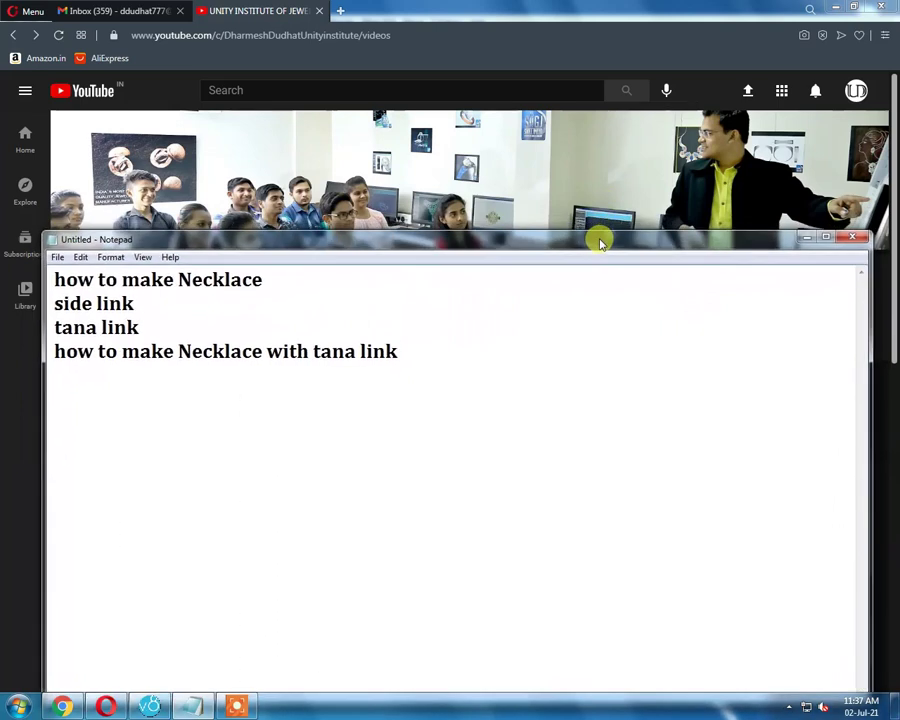
pyautogui.click(316, 281)
pyautogui.hotkey('shift', 'Home')
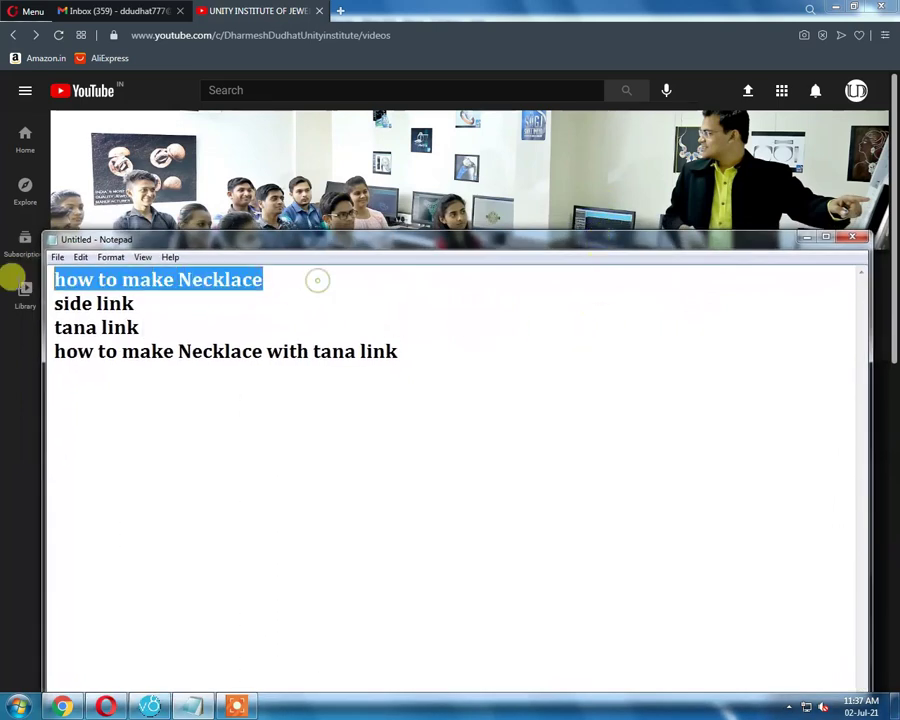
pyautogui.click(835, 8)
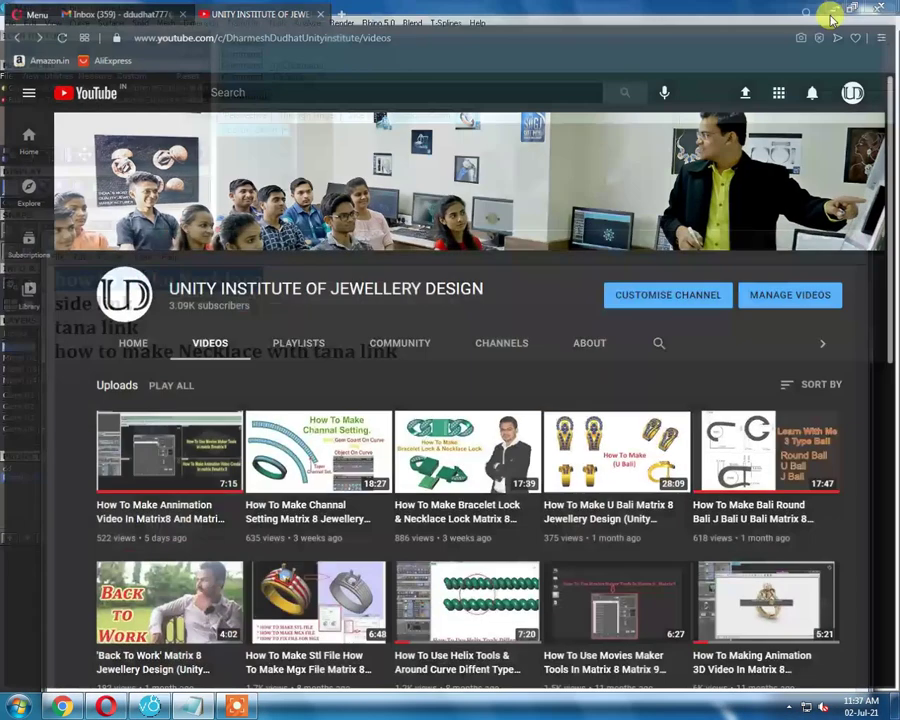
# Hide Notepad and draw a circle of diameter 110 centred at 0,0,0.
pyautogui.click(804, 238)
pyautogui.scroll(2, 480, 408)
pyautogui.scroll(2, 510, 400)
pyautogui.scroll(1, 527, 402)
pyautogui.scroll(-1, 527, 390)
pyautogui.scroll(-2, 521, 383)
pyautogui.scroll(-1, 519, 384)
pyautogui.scroll(1, 585, 425)
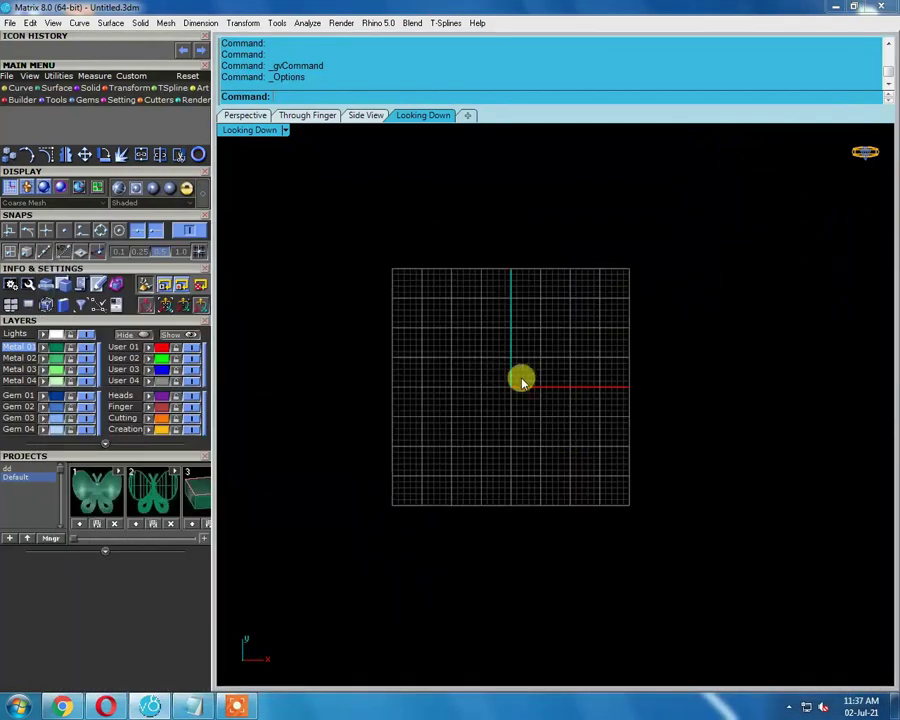
pyautogui.scroll(1, 525, 378)
pyautogui.scroll(-1, 482, 345)
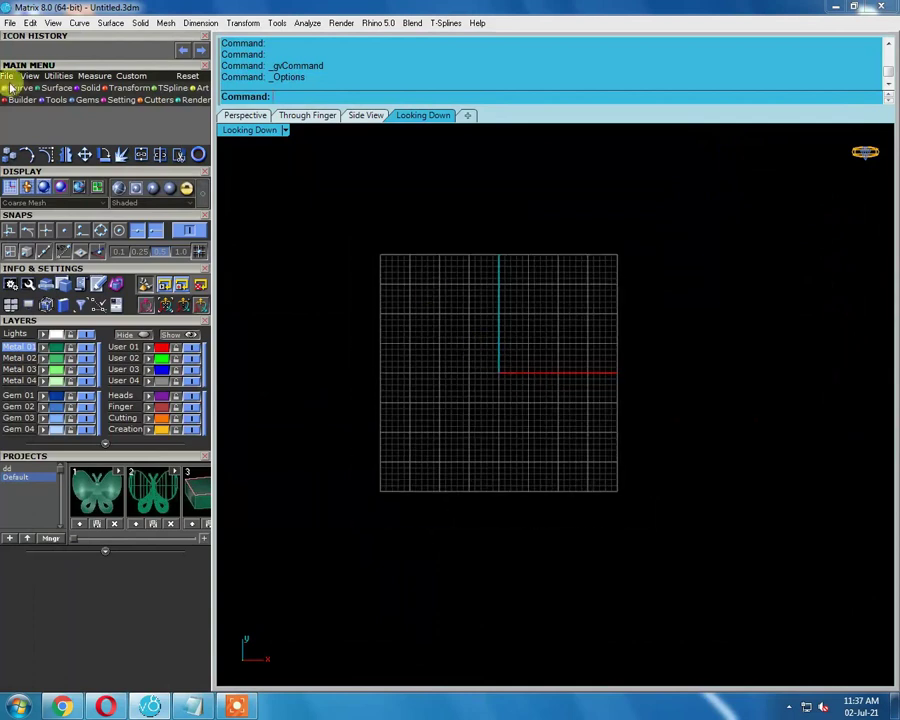
pyautogui.click(15, 88)
pyautogui.click(86, 115)
pyautogui.write('110')
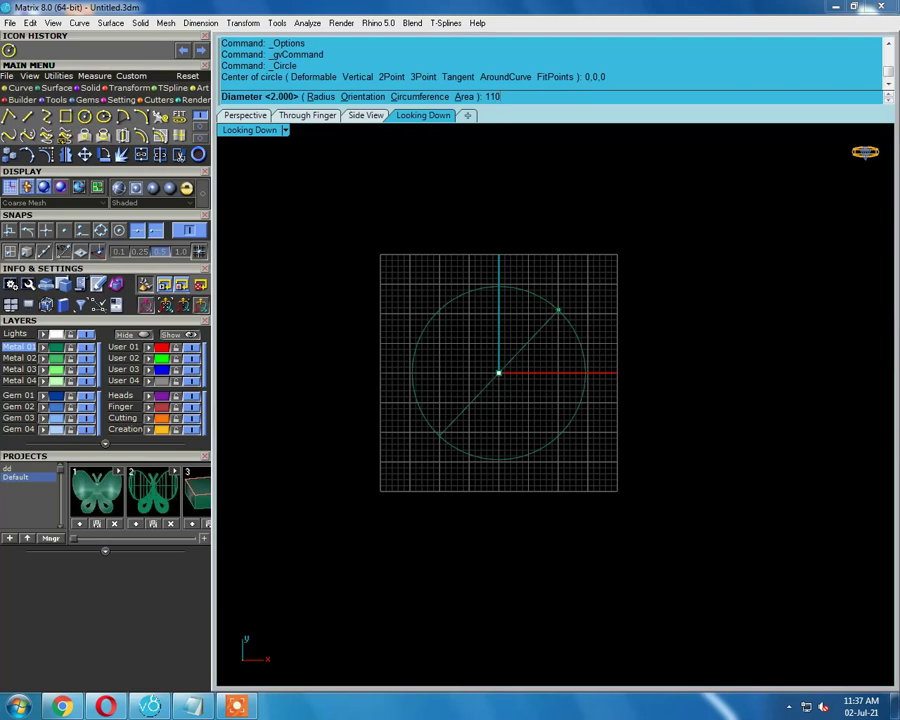
pyautogui.press('Return')
# Put the new circle on the red User 01 layer.
pyautogui.scroll(-3, 538, 332)
pyautogui.moveTo(547, 302); pyautogui.dragTo(303, 515)
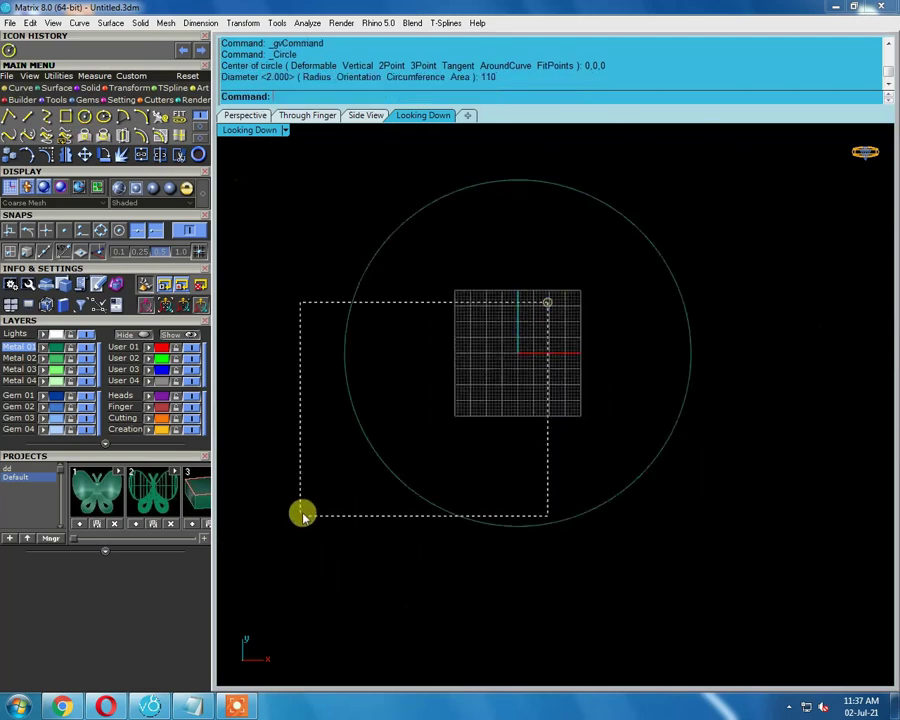
pyautogui.click(145, 346)
pyautogui.scroll(1, 494, 388)
pyautogui.scroll(1, 462, 405)
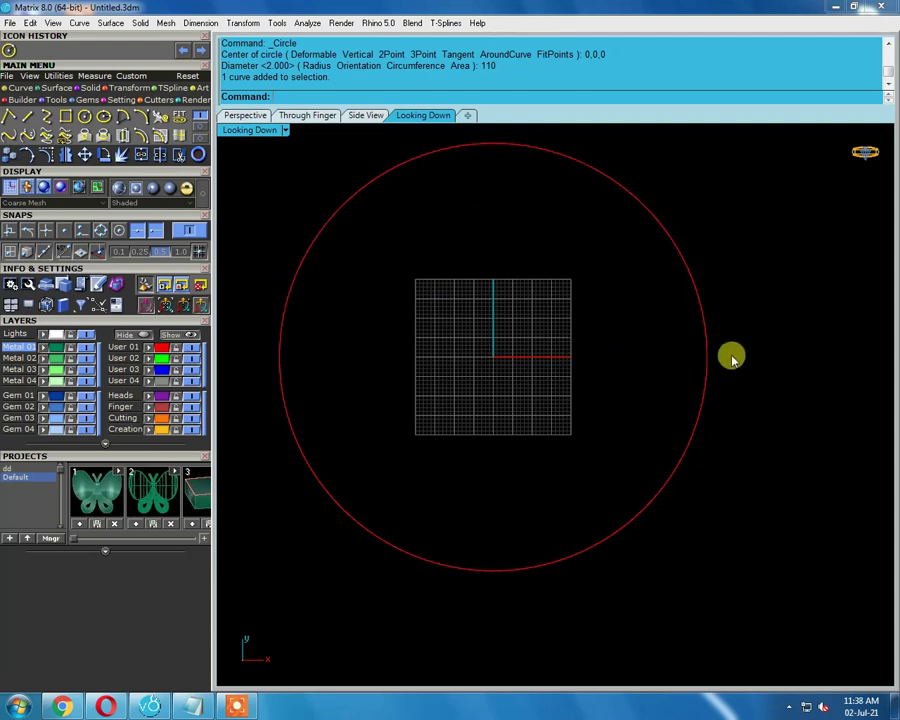
pyautogui.click(10, 116)
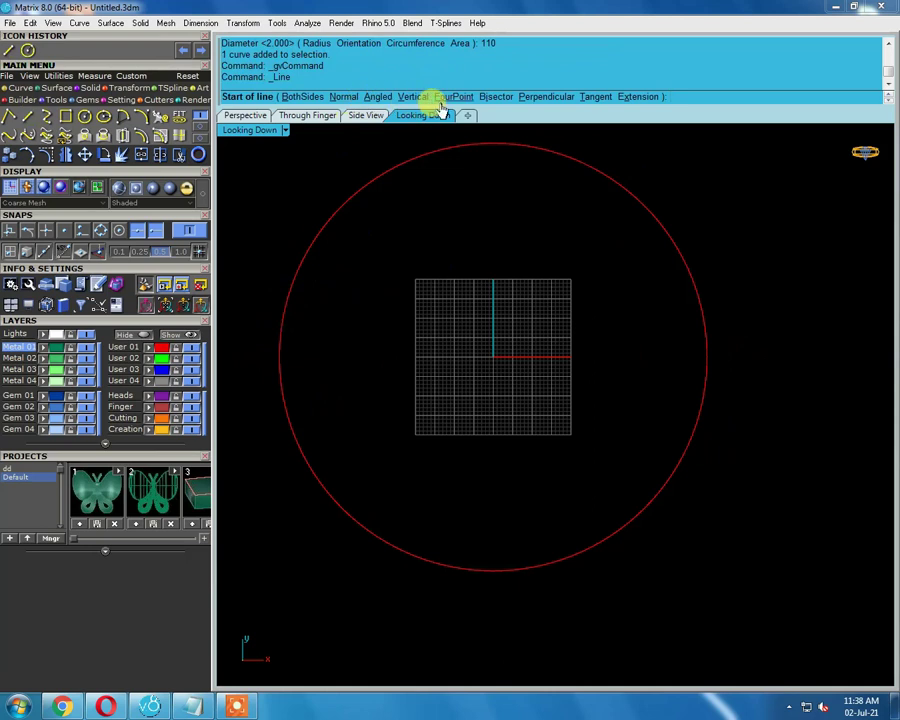
pyautogui.write('0,0,0')
pyautogui.press('Return')
pyautogui.click(295, 96)
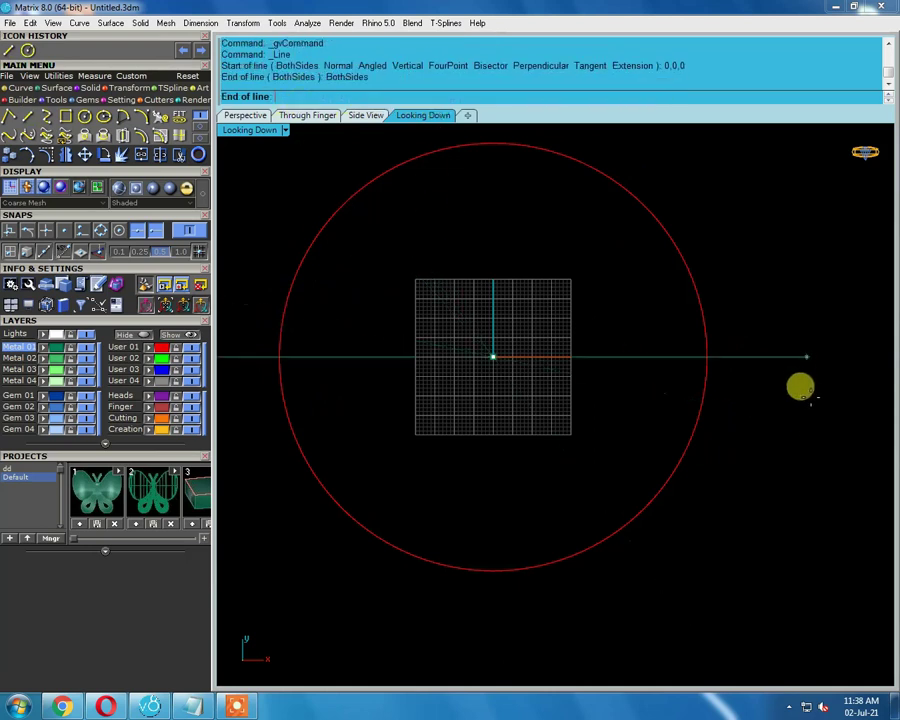
pyautogui.click(806, 396)
pyautogui.click(732, 357)
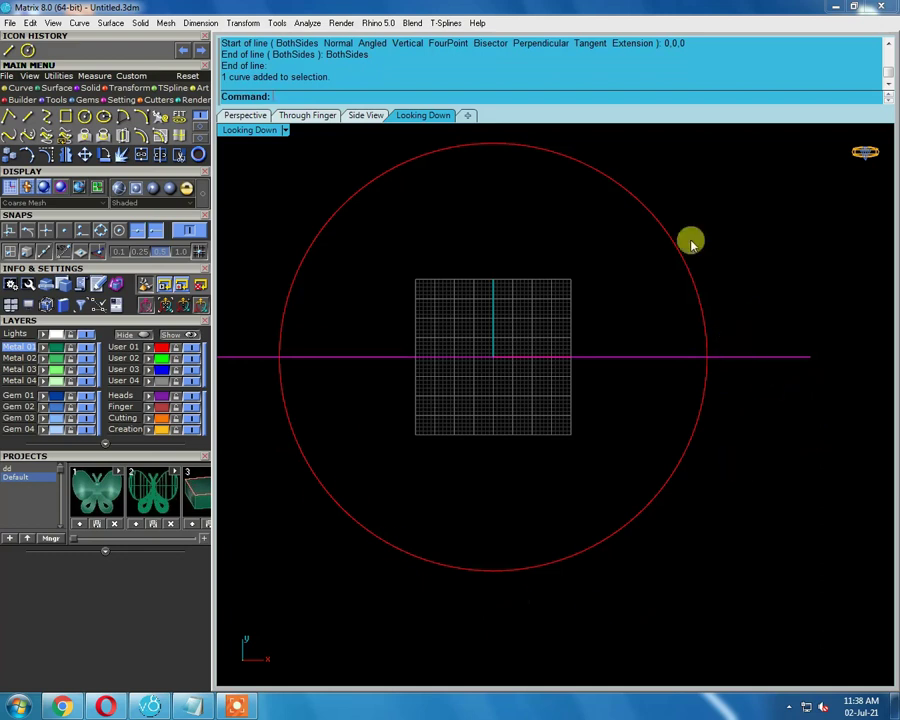
pyautogui.press('Escape')
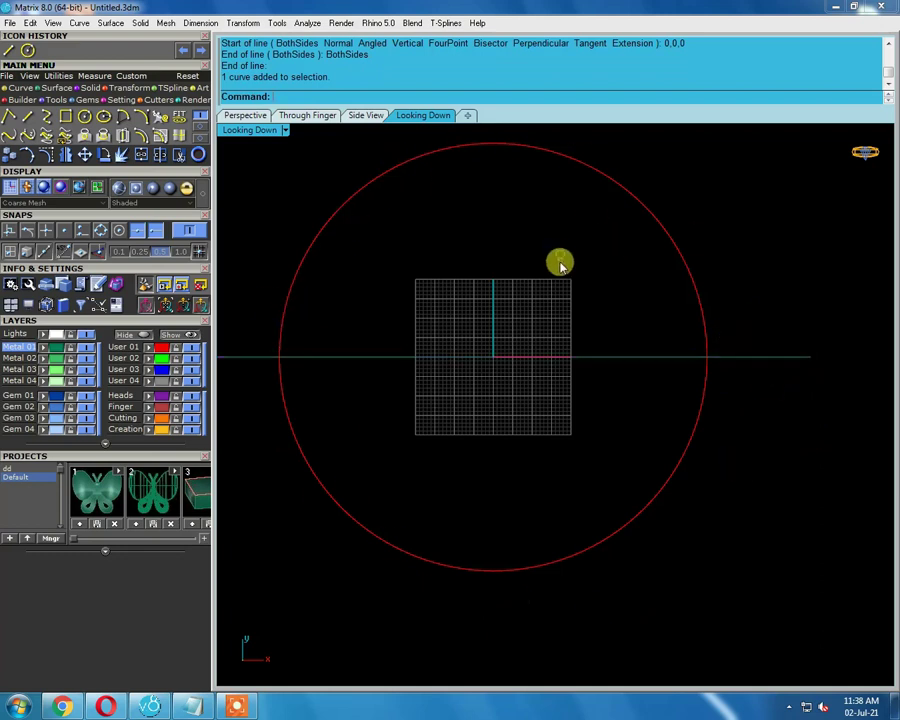
pyautogui.moveTo(485, 258); pyautogui.dragTo(490, 277, button='right')
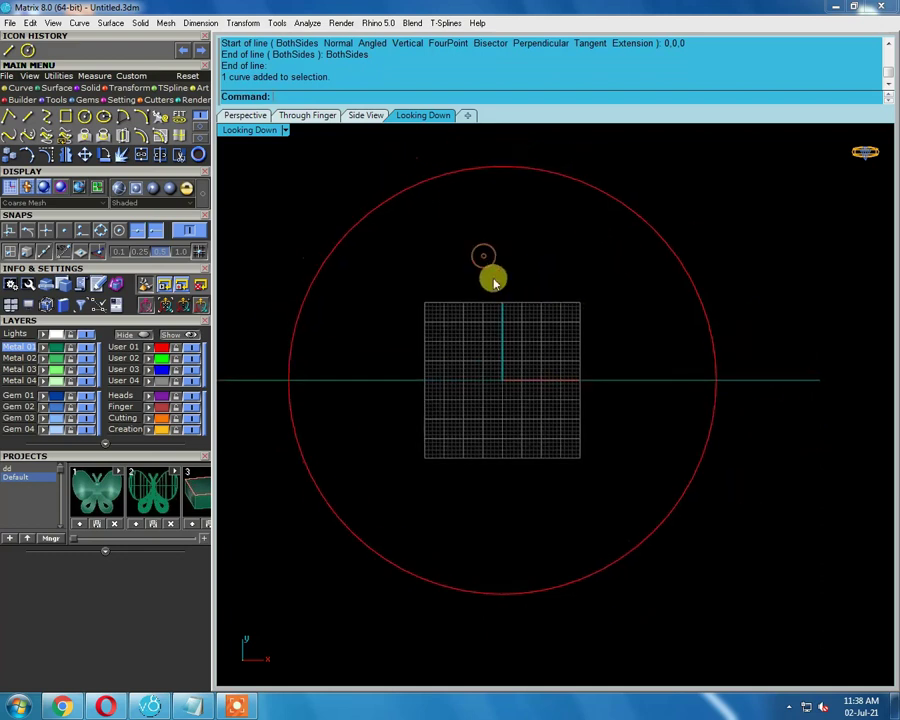
pyautogui.moveTo(410, 314); pyautogui.dragTo(527, 258, button='right')
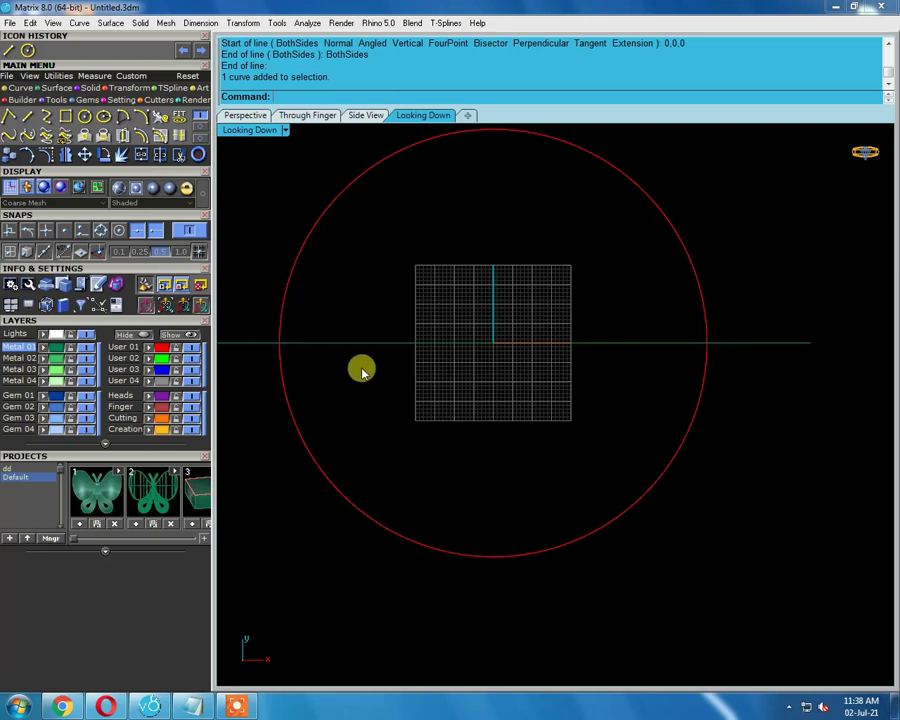
pyautogui.moveTo(388, 297); pyautogui.dragTo(187, 221)
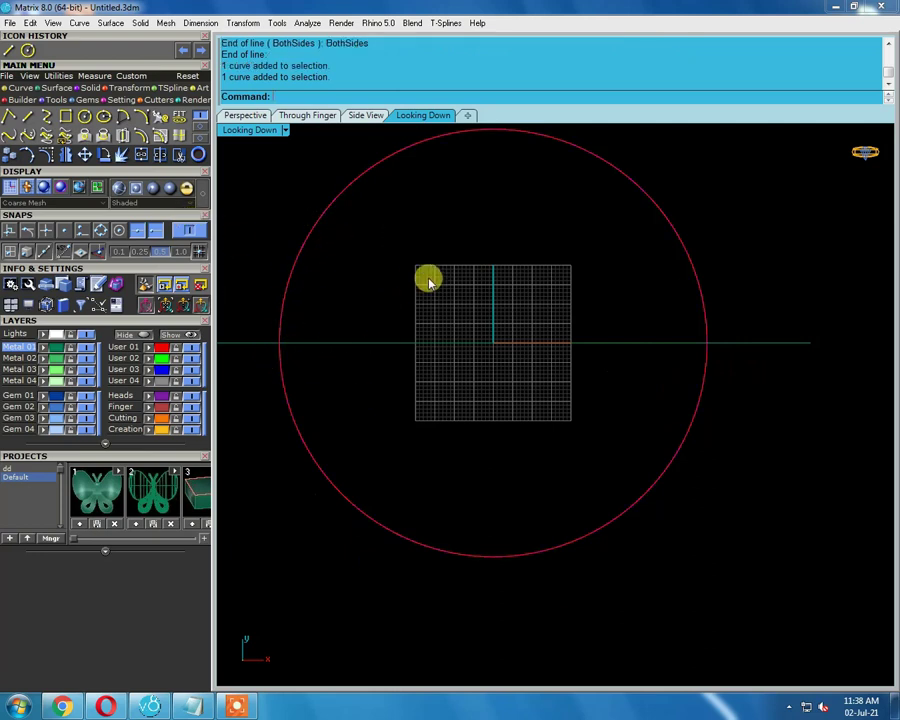
pyautogui.scroll(2, 298, 417)
pyautogui.press('Down')
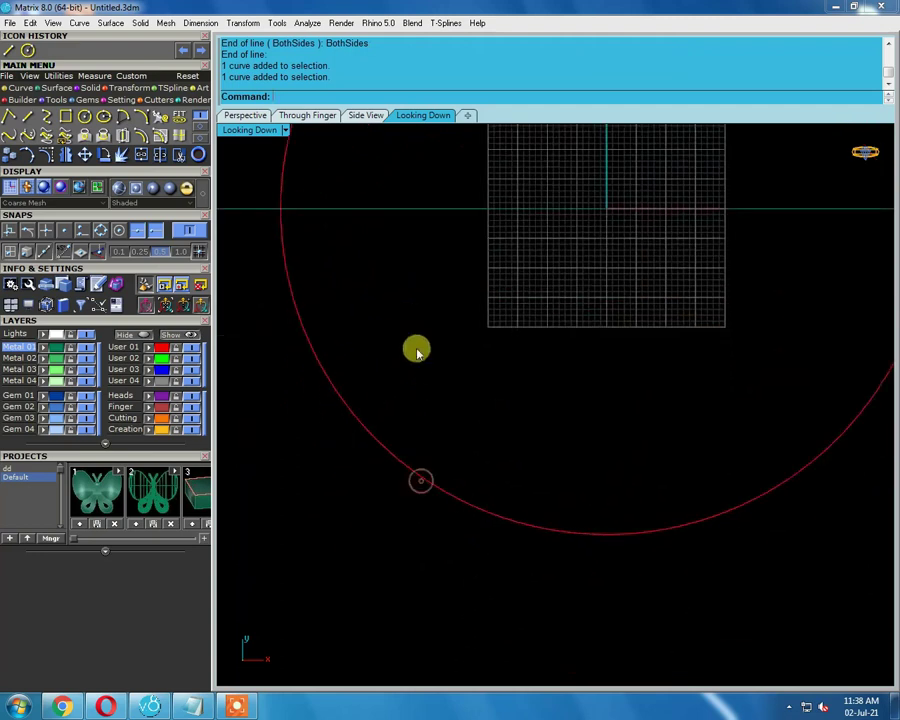
pyautogui.scroll(-2, 423, 576)
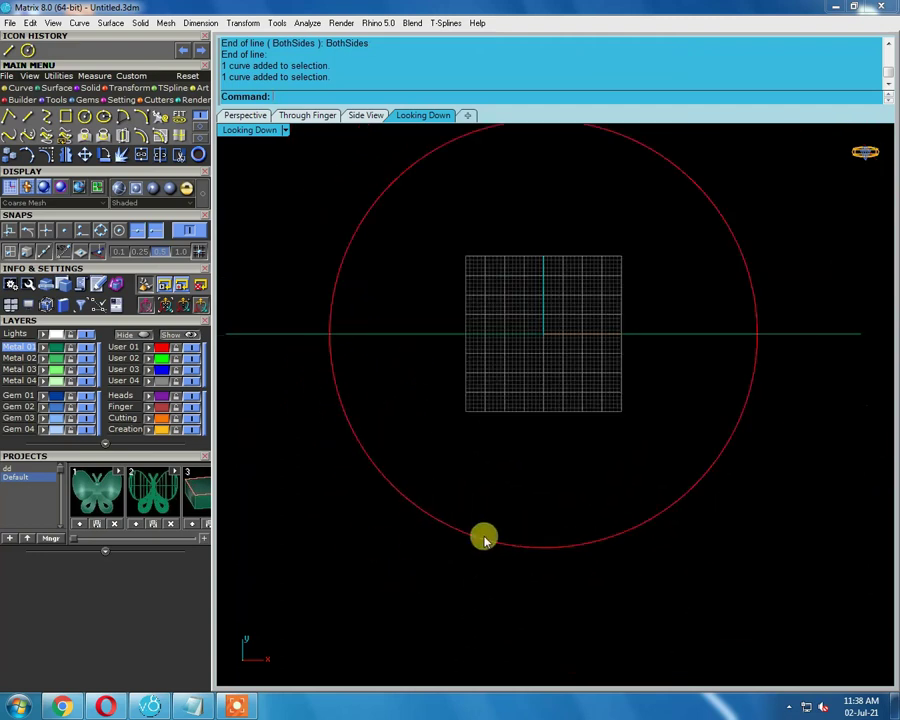
pyautogui.press('Right')
pyautogui.press('Up')
pyautogui.press('Down')
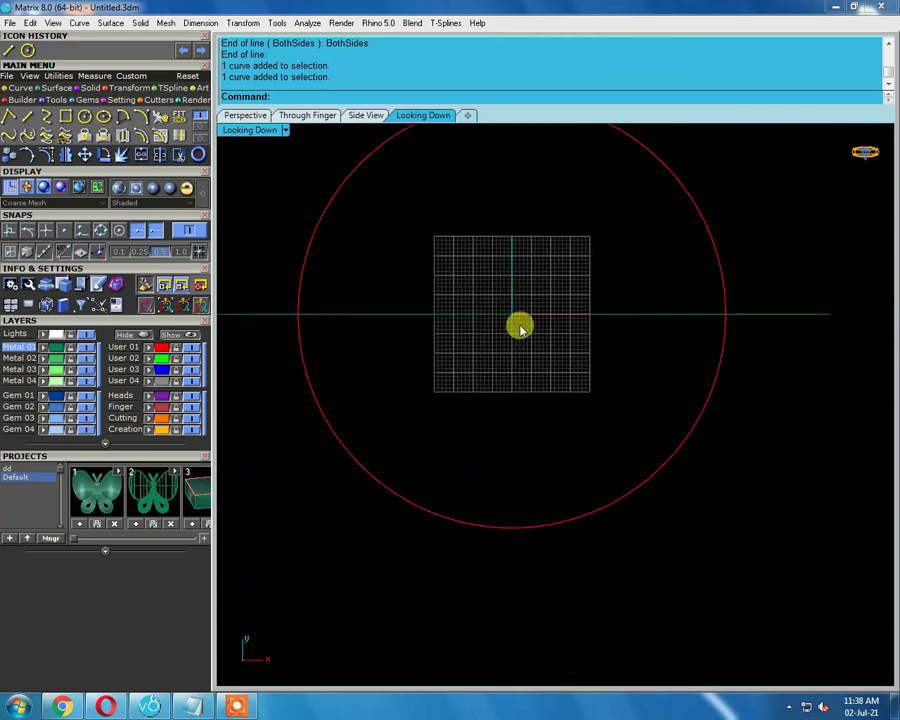
pyautogui.scroll(1, 520, 328)
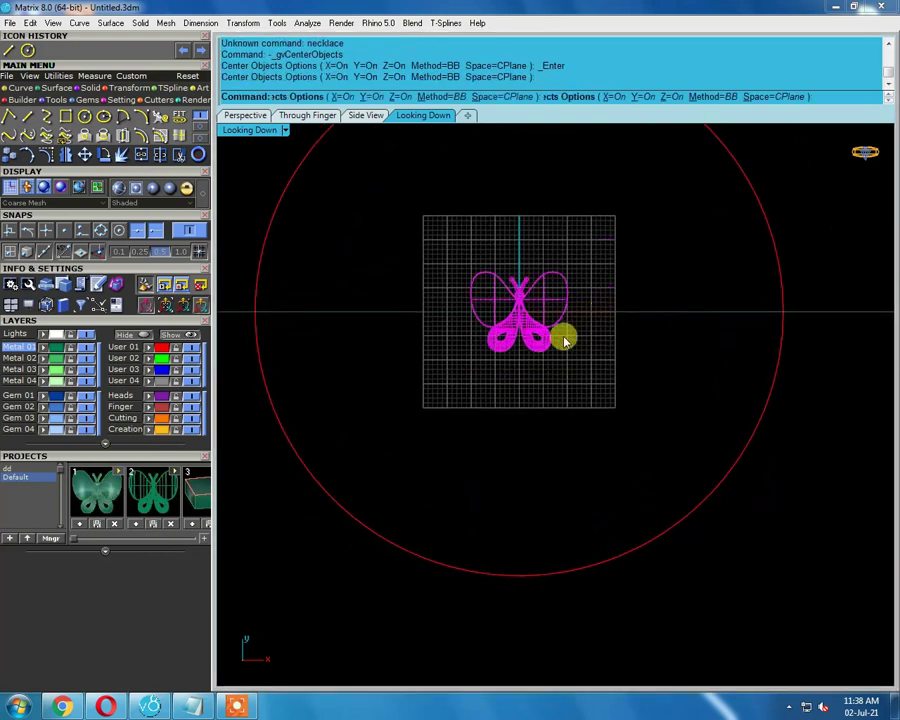
# Move the centred butterfly down to the bottom of the circle.
pyautogui.press('Down')
pyautogui.moveTo(510, 245); pyautogui.dragTo(536, 551)
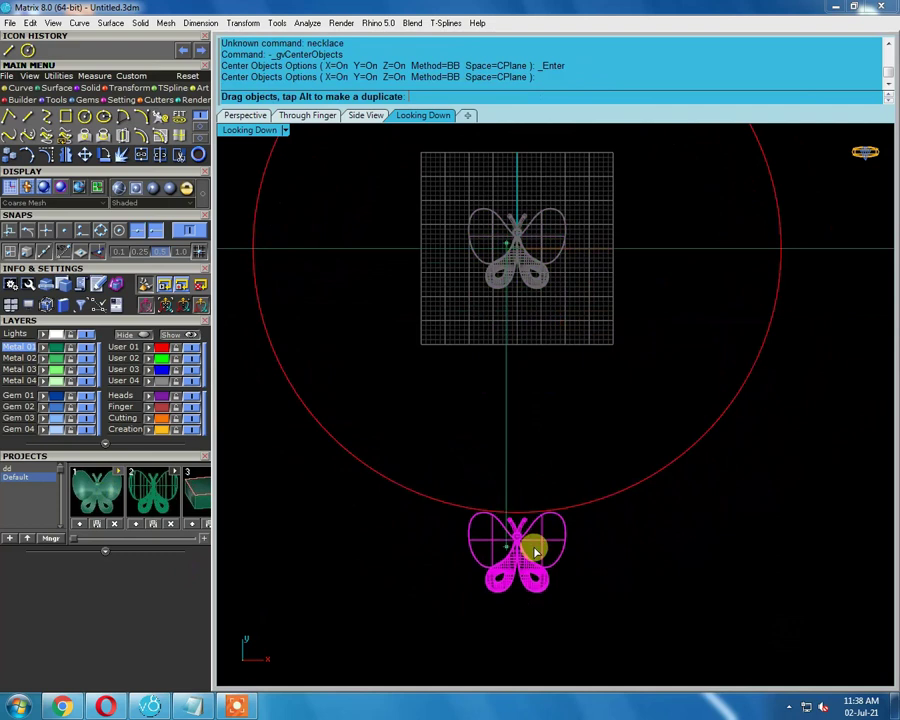
pyautogui.scroll(-1, 532, 486)
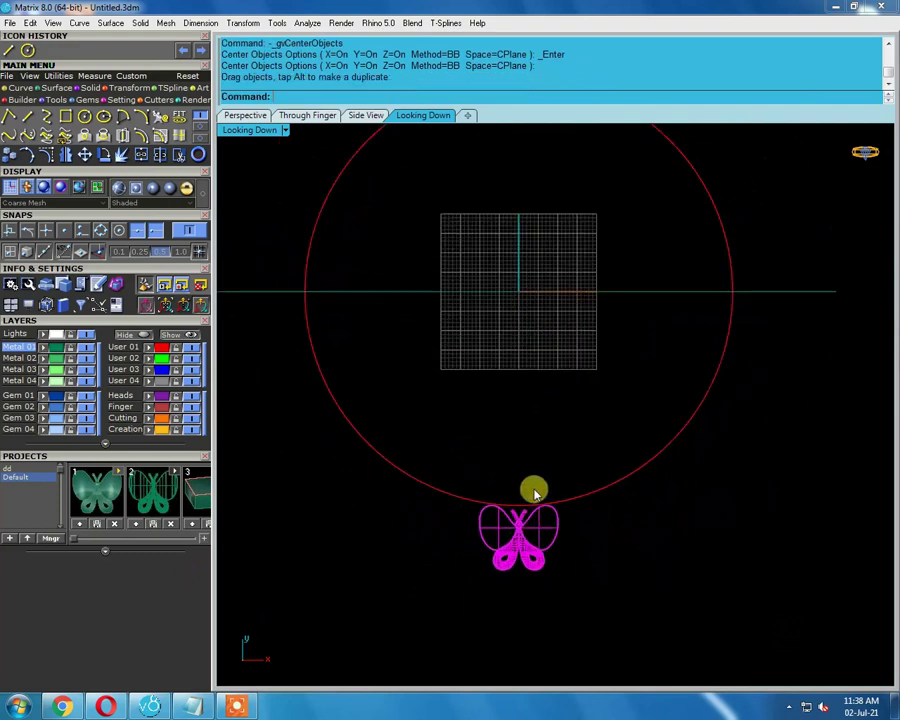
# Polar-array the butterfly around the origin with 18 copies over 360°.
pyautogui.click(118, 88)
pyautogui.click(197, 116)
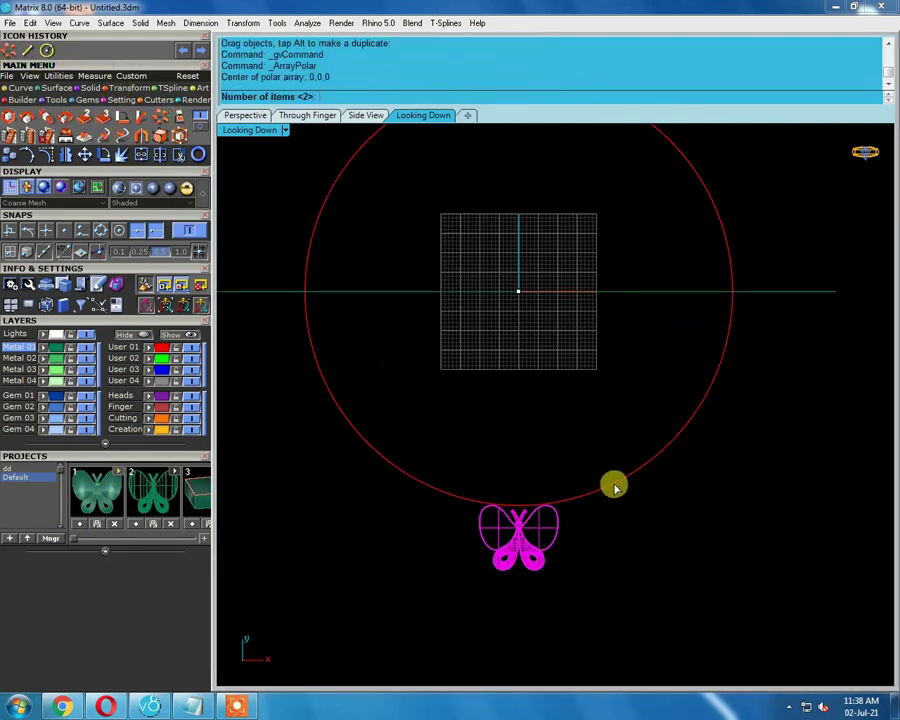
pyautogui.write('30')
pyautogui.press('Return')
pyautogui.press('Return')
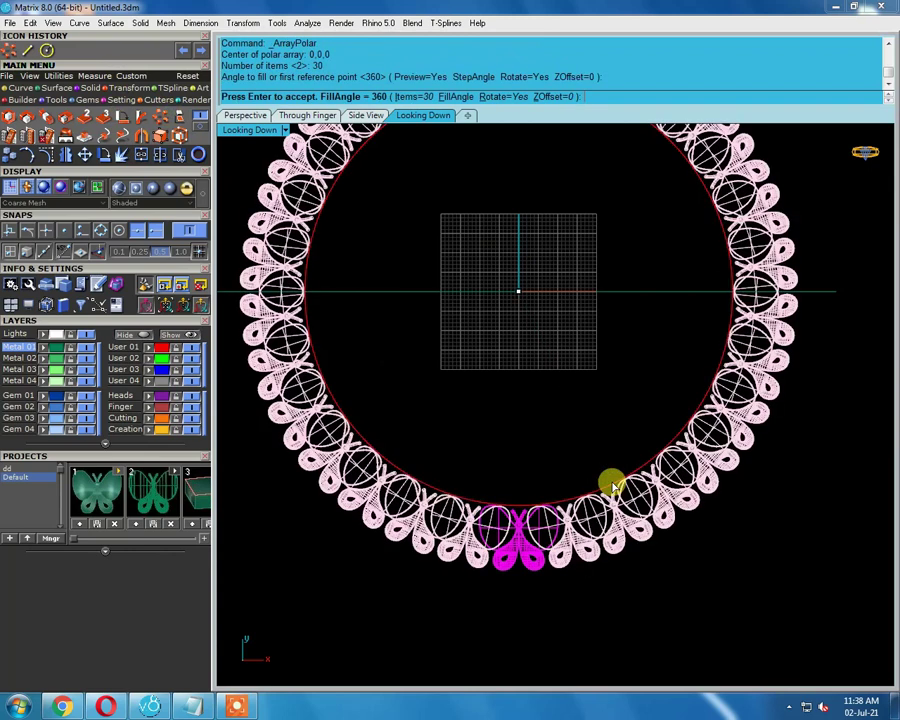
pyautogui.click(401, 97)
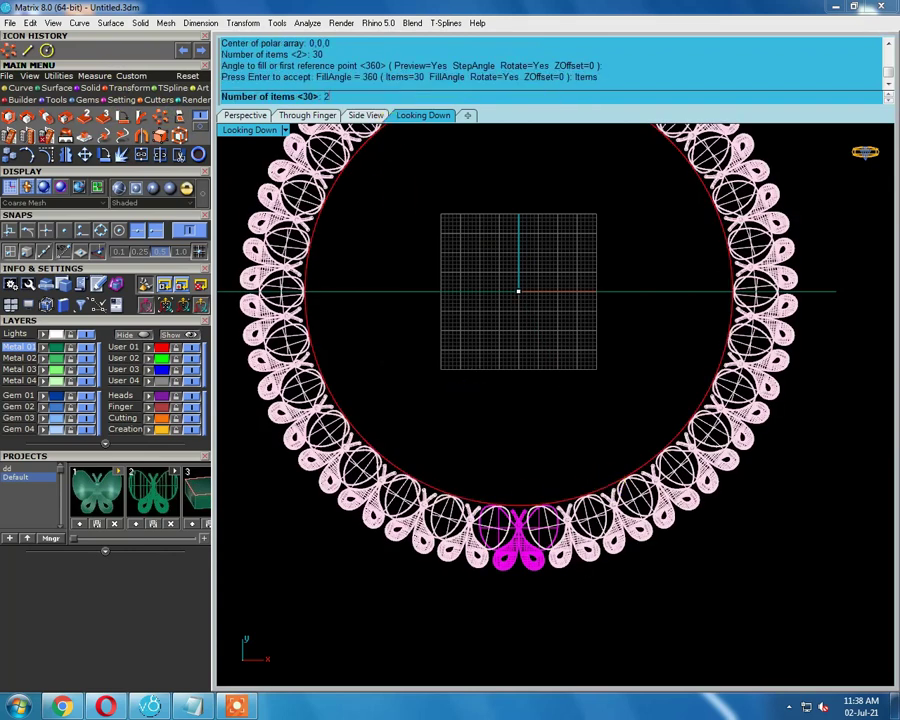
pyautogui.write('0')
pyautogui.press('Return')
pyautogui.click(401, 97)
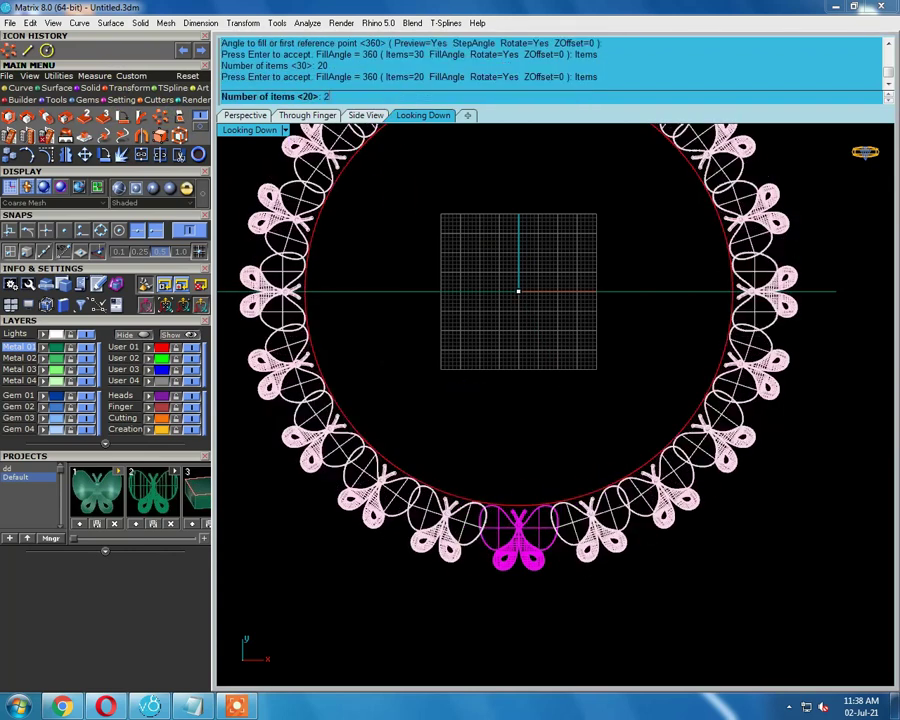
pyautogui.write('18')
pyautogui.press('Return')
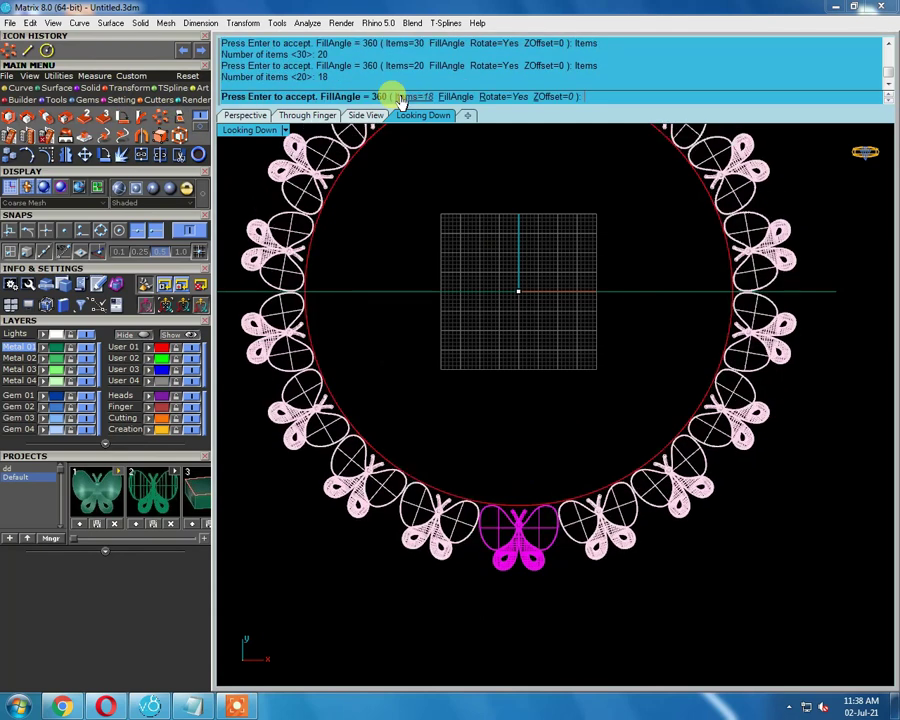
pyautogui.press('Return')
# Delete the butterflies on the upper half of the ring and show them Plastic-shaded.
pyautogui.scroll(-2, 503, 390)
pyautogui.moveTo(503, 390); pyautogui.dragTo(503, 498, button='right')
pyautogui.moveTo(779, 199); pyautogui.dragTo(229, 389)
pyautogui.keyDown('ctrl'); pyautogui.moveTo(482, 538); pyautogui.dragTo(415, 625); pyautogui.keyUp('ctrl')
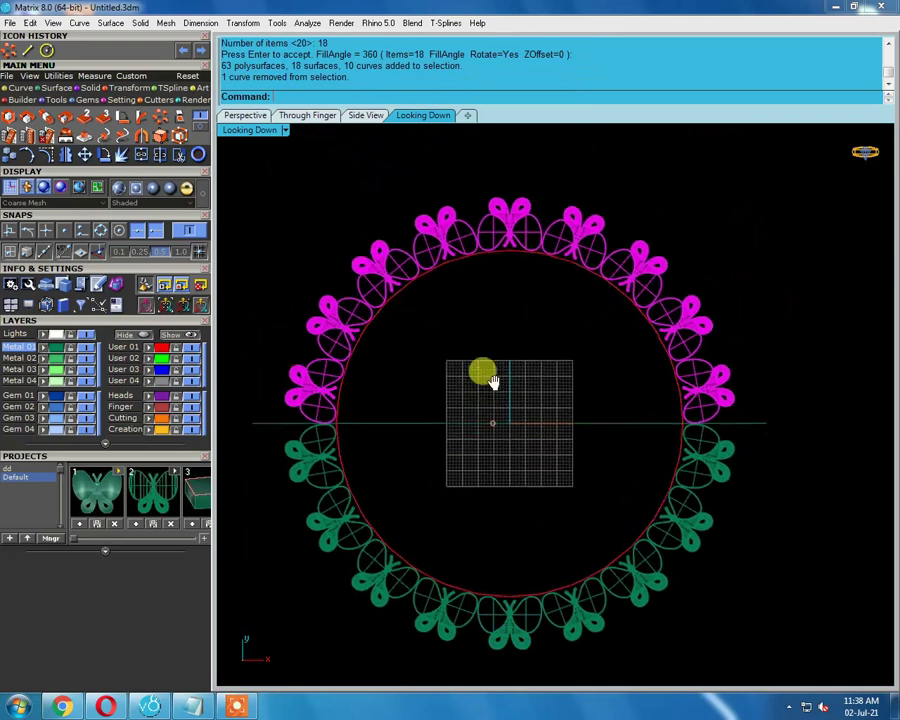
pyautogui.press('Delete')
pyautogui.scroll(1, 565, 454)
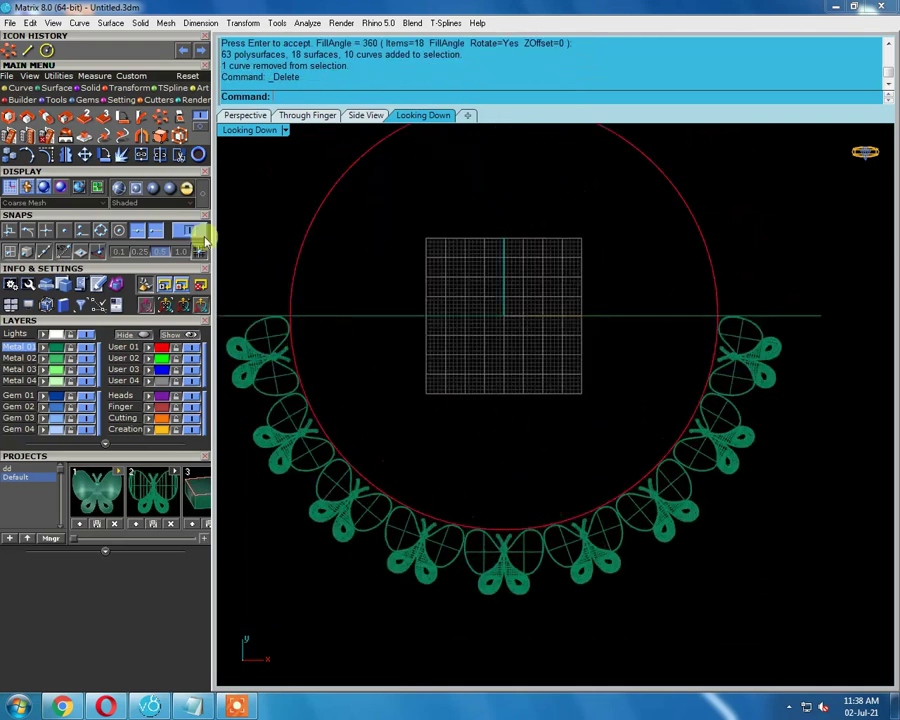
pyautogui.click(149, 192)
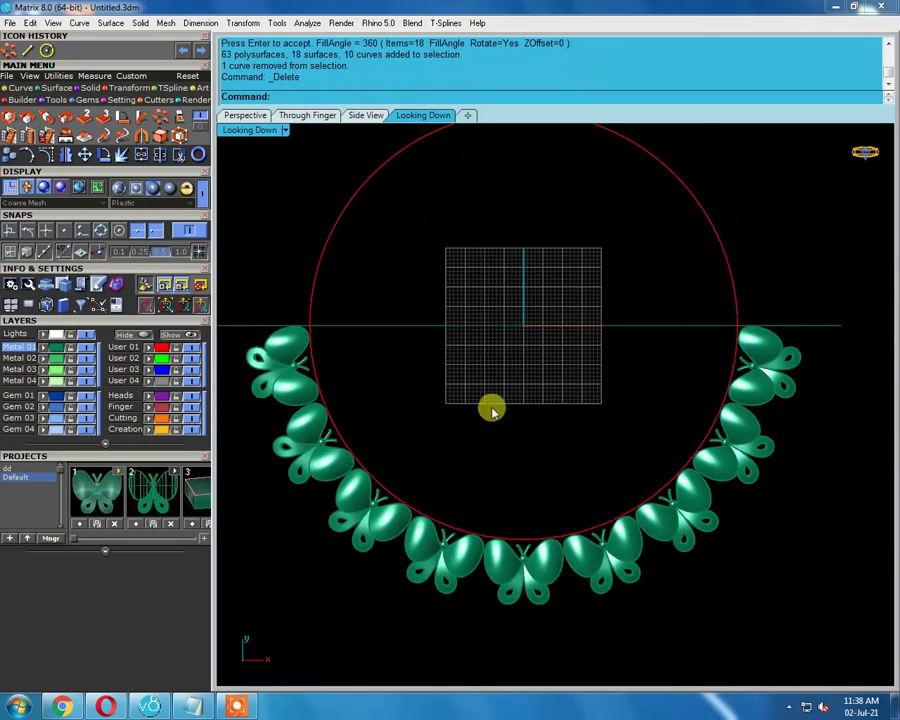
# Recentre the necklace in the Looking Down view and select the bottom butterfly.
pyautogui.scroll(-1, 491, 410)
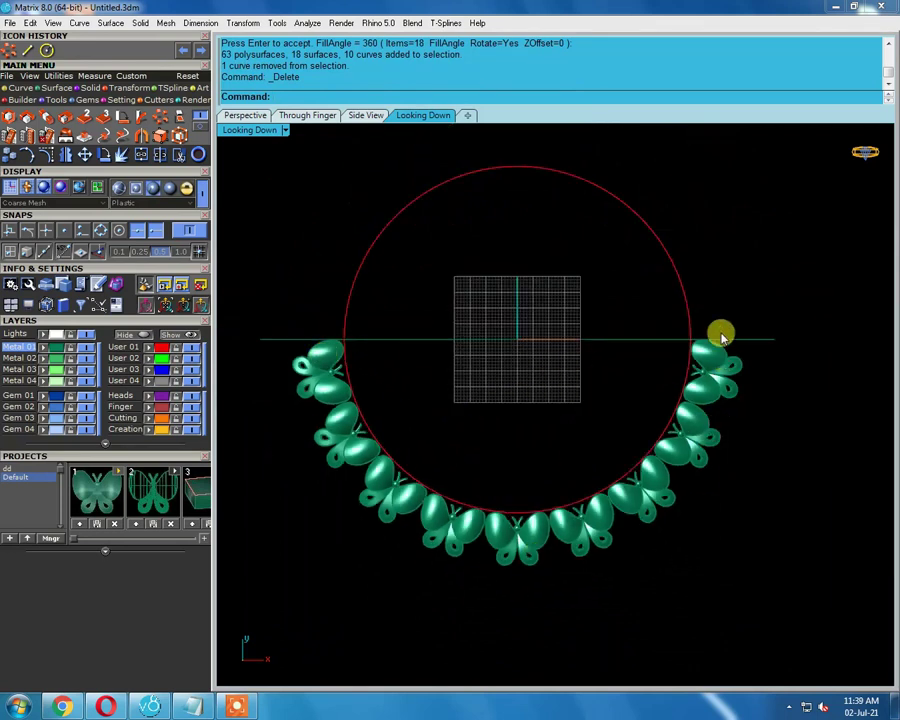
pyautogui.scroll(1, 637, 442)
pyautogui.scroll(2, 700, 390)
pyautogui.scroll(1, 745, 335)
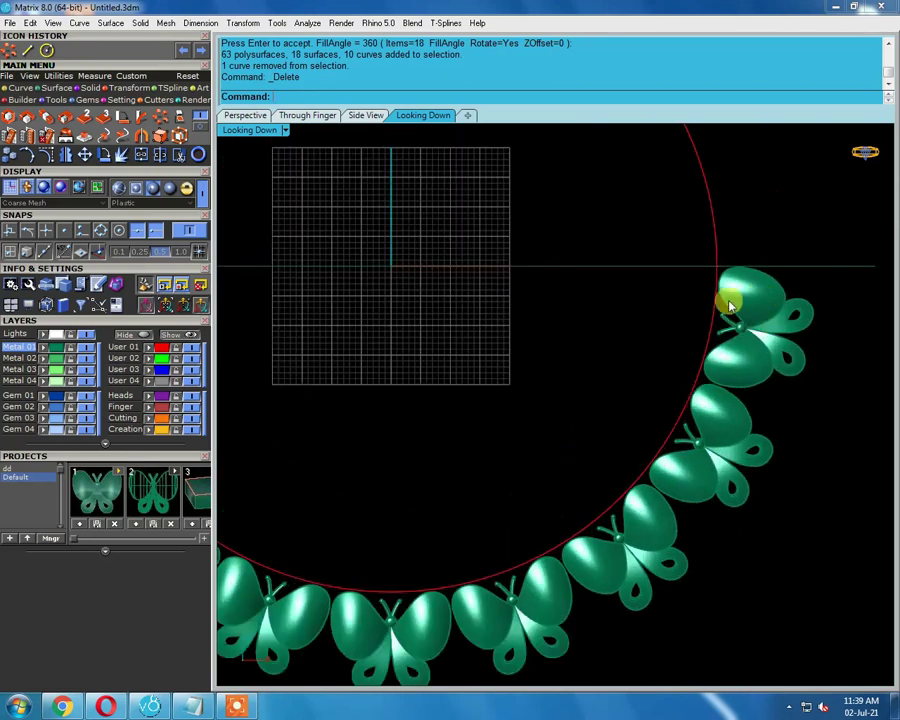
pyautogui.scroll(-2, 728, 298)
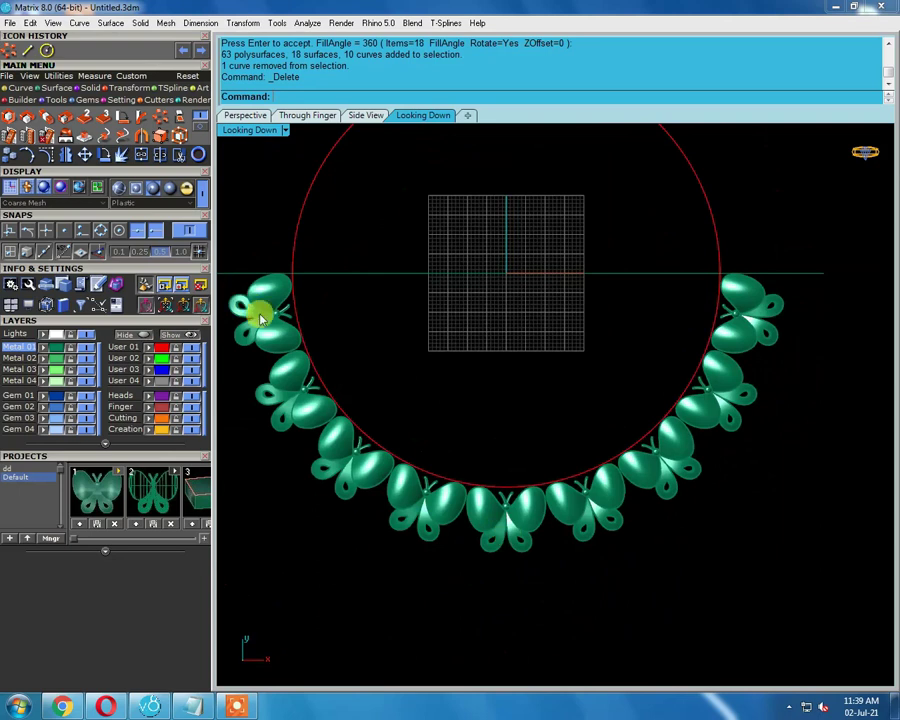
pyautogui.press('Up')
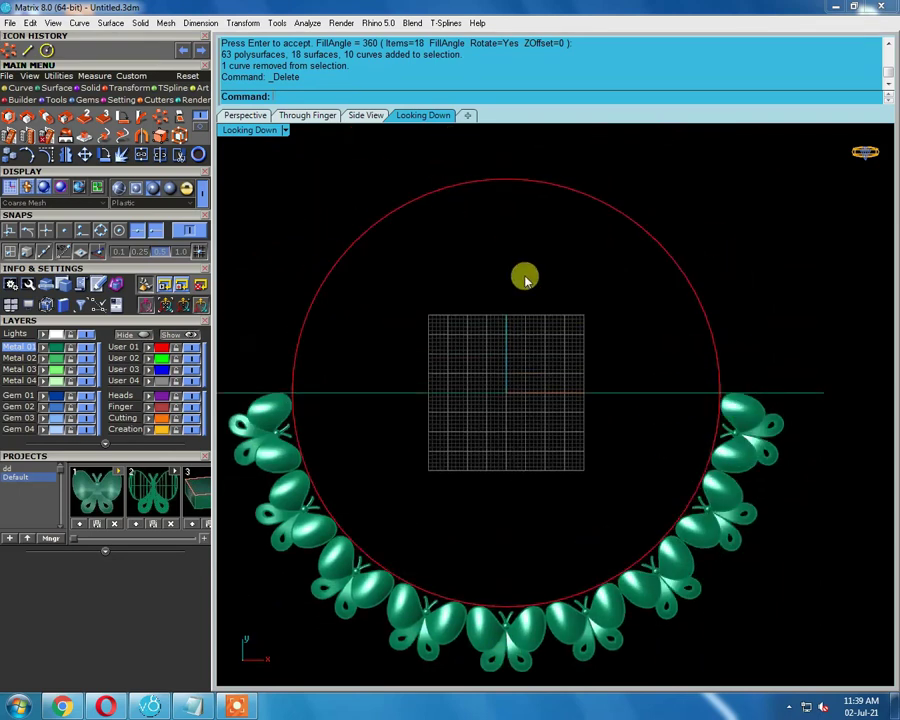
pyautogui.press('Down')
pyautogui.press('Down')
pyautogui.scroll(-1, 545, 368)
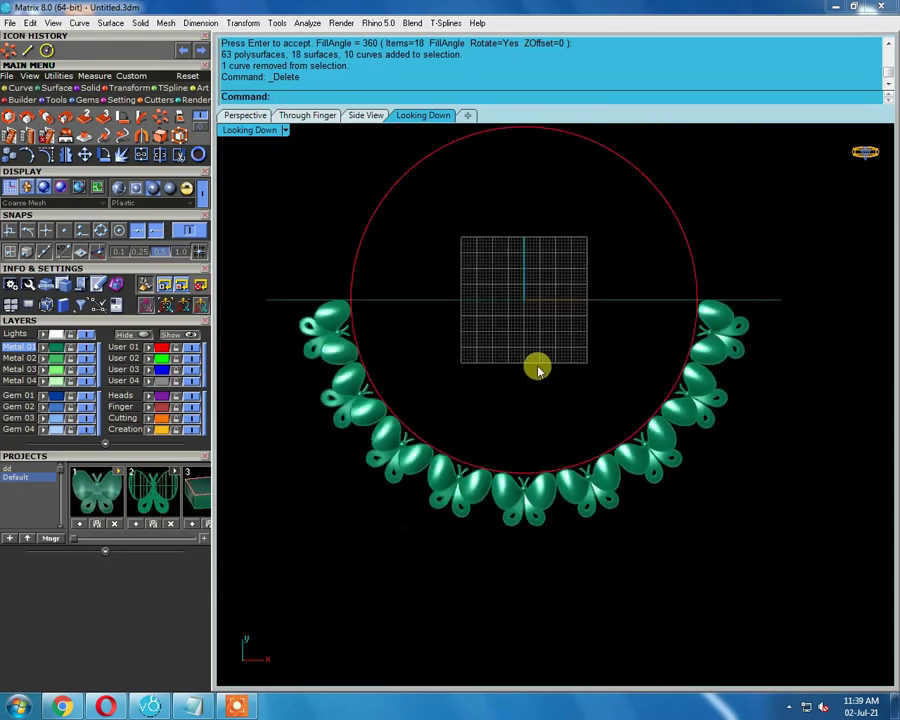
pyautogui.scroll(1, 550, 324)
pyautogui.press('Up')
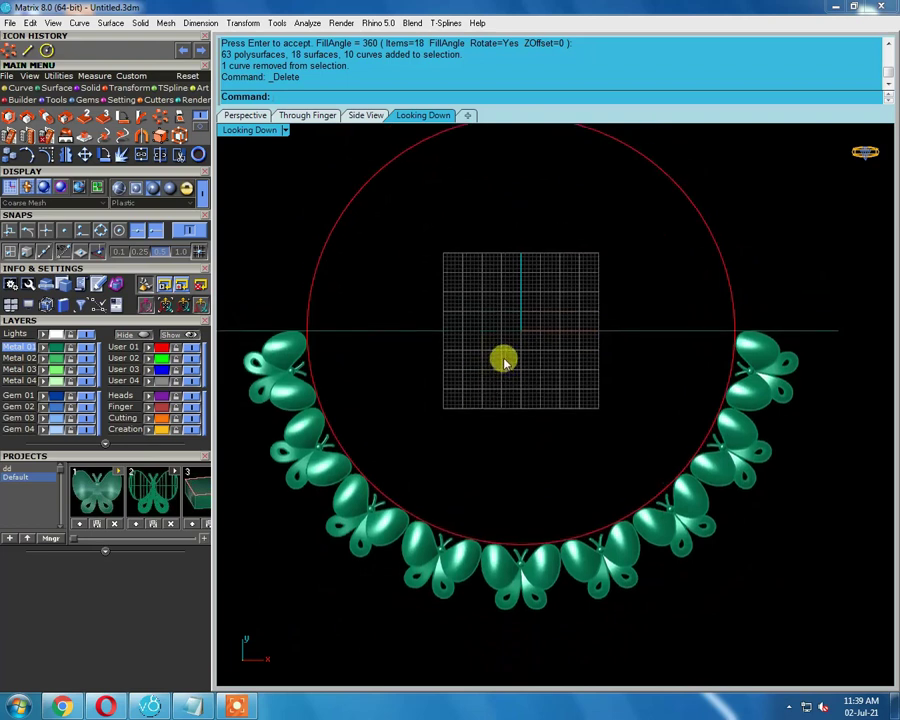
pyautogui.scroll(3, 527, 322)
pyautogui.scroll(-3, 517, 337)
pyautogui.scroll(3, 518, 568)
pyautogui.click(518, 568)
pyautogui.scroll(-2, 518, 568)
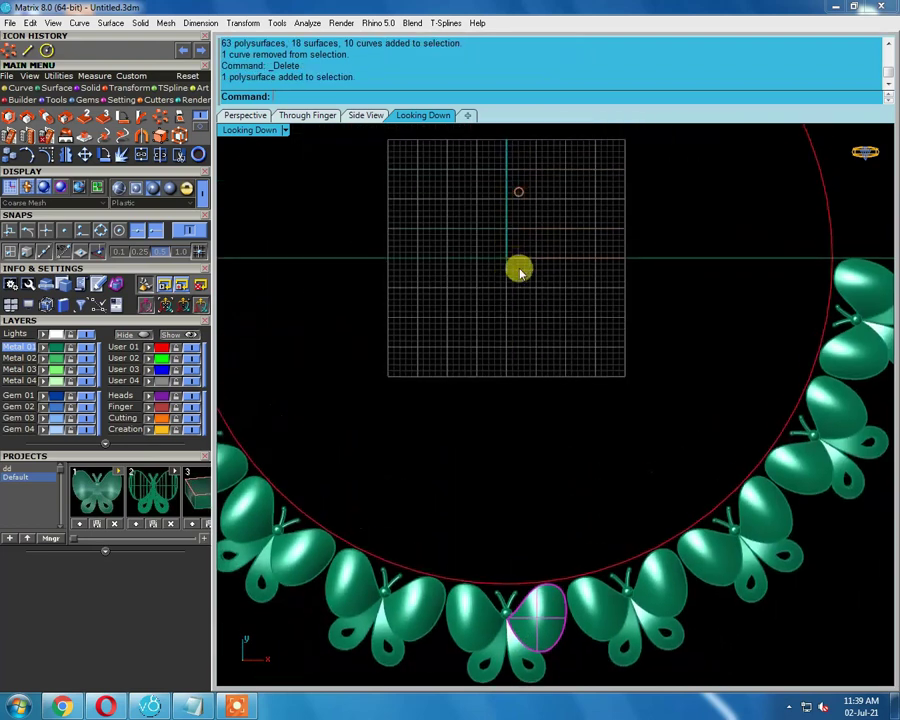
pyautogui.scroll(-1, 505, 253)
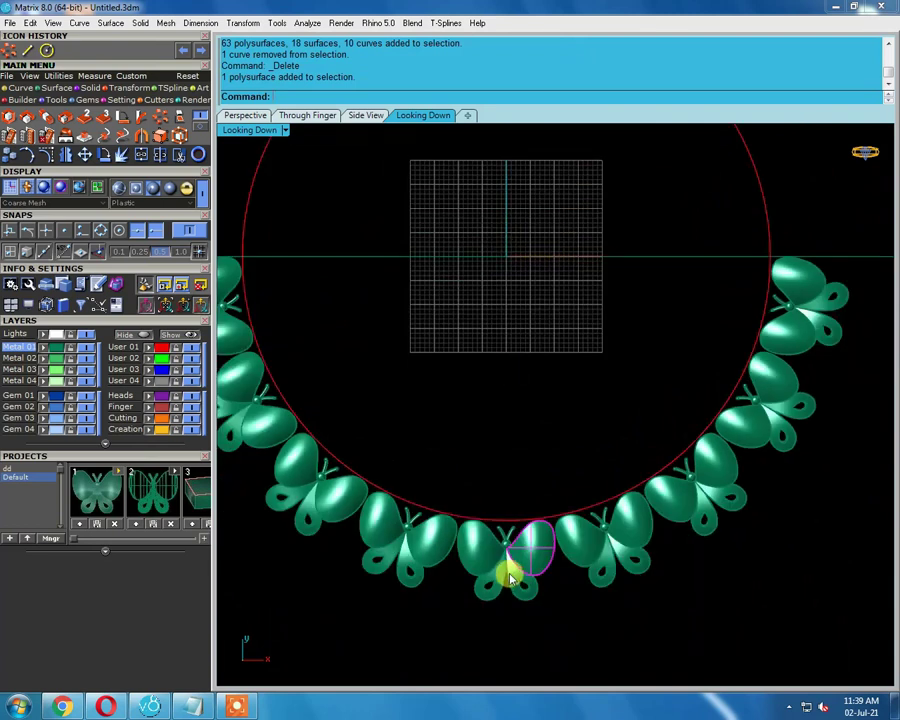
pyautogui.scroll(2, 514, 259)
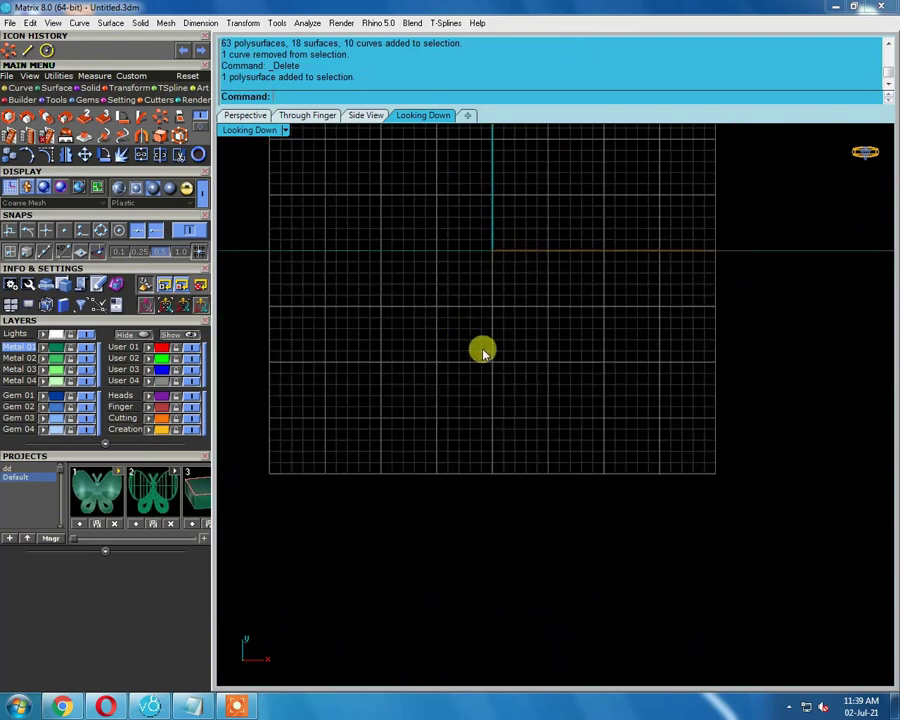
pyautogui.scroll(-1, 483, 283)
pyautogui.scroll(-2, 549, 328)
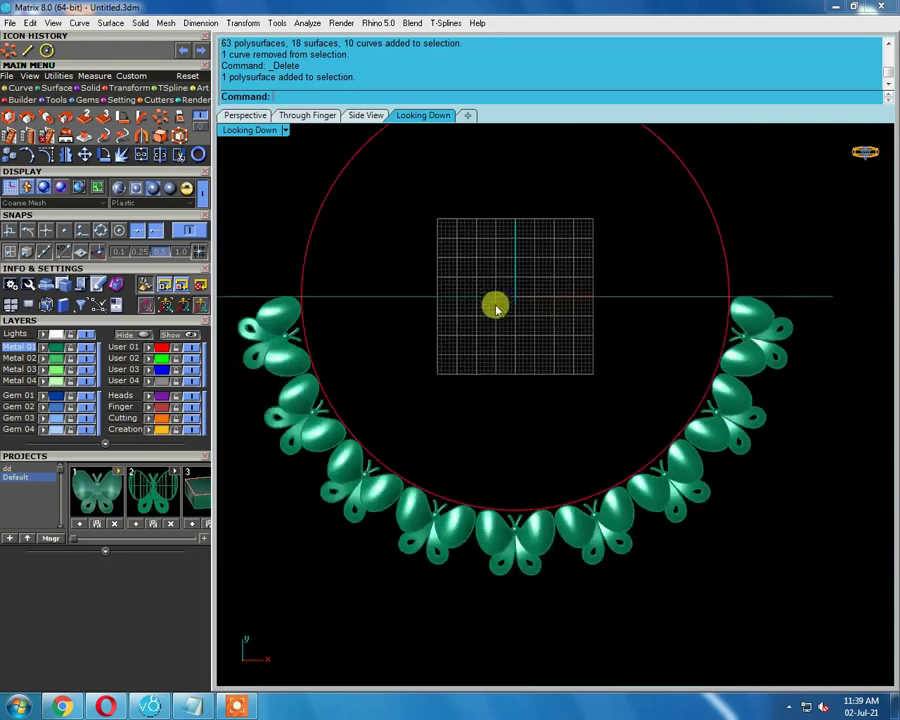
pyautogui.scroll(-1, 522, 548)
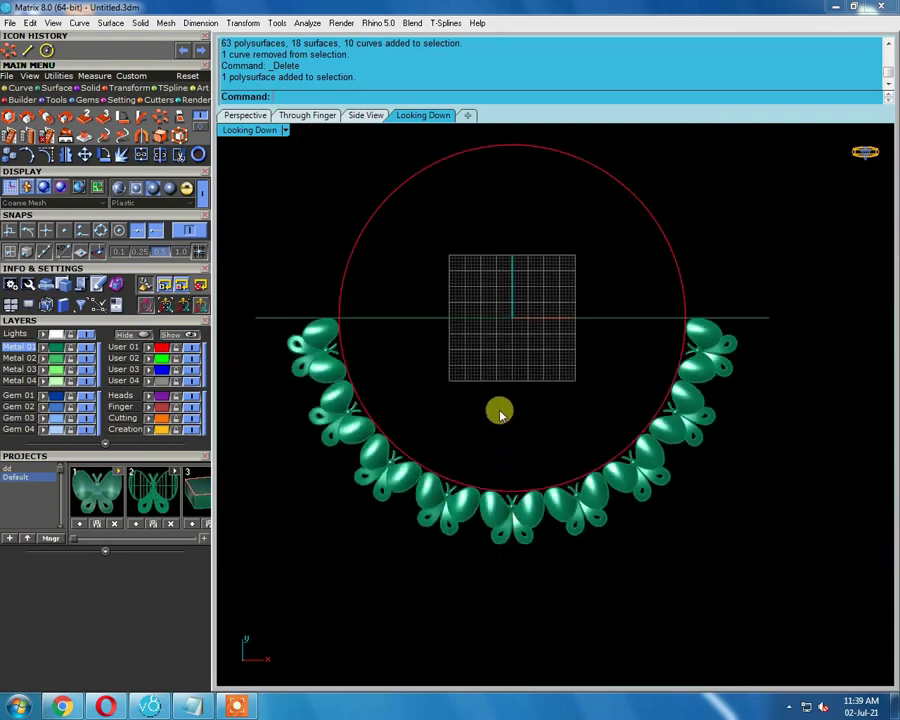
# Select the red circle, then window-select the whole butterfly necklace.
pyautogui.click(397, 231)
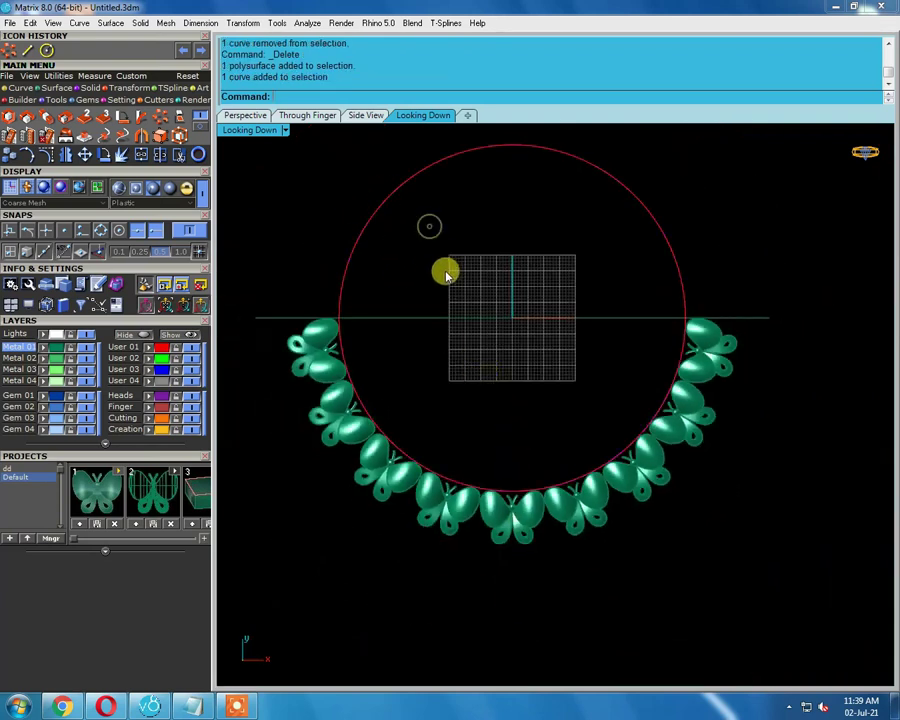
pyautogui.scroll(1, 448, 290)
pyautogui.scroll(1, 450, 299)
pyautogui.scroll(-2, 340, 293)
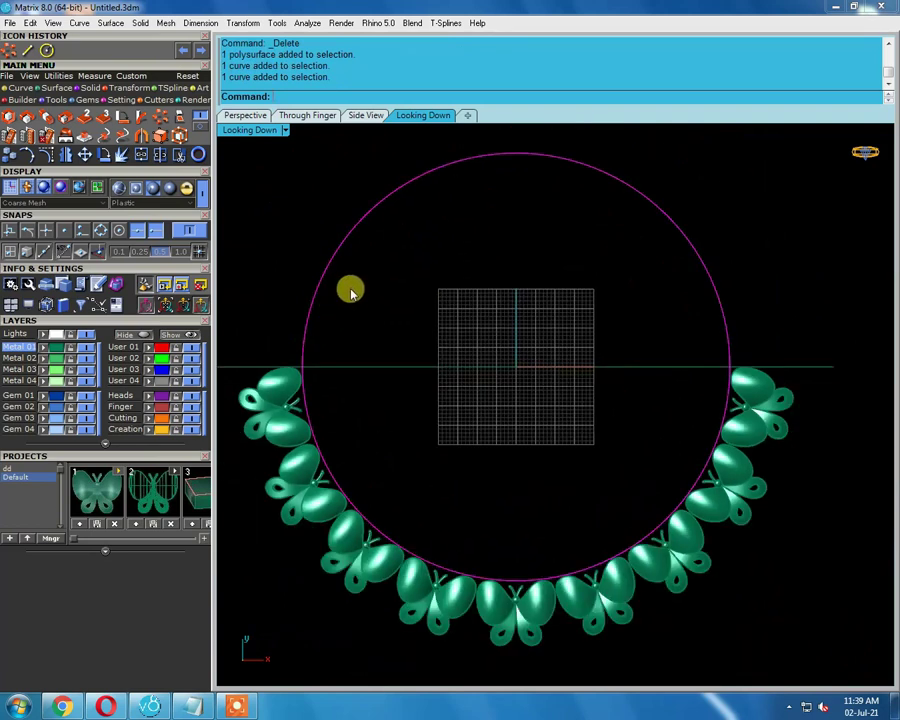
pyautogui.moveTo(380, 338); pyautogui.dragTo(392, 318, button='right')
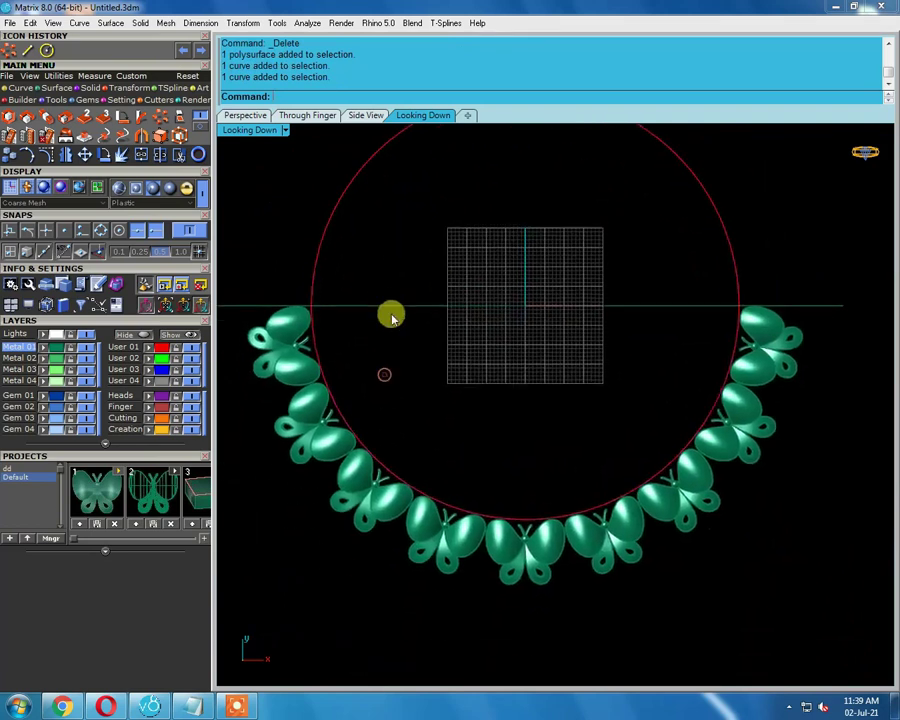
pyautogui.moveTo(333, 248); pyautogui.dragTo(288, 205)
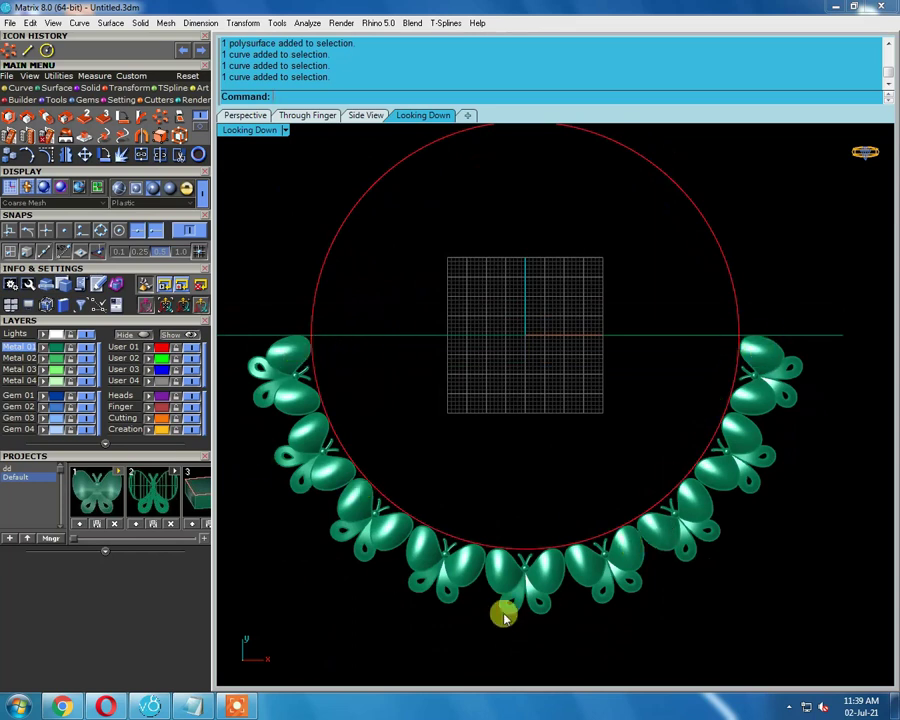
pyautogui.scroll(-1, 449, 320)
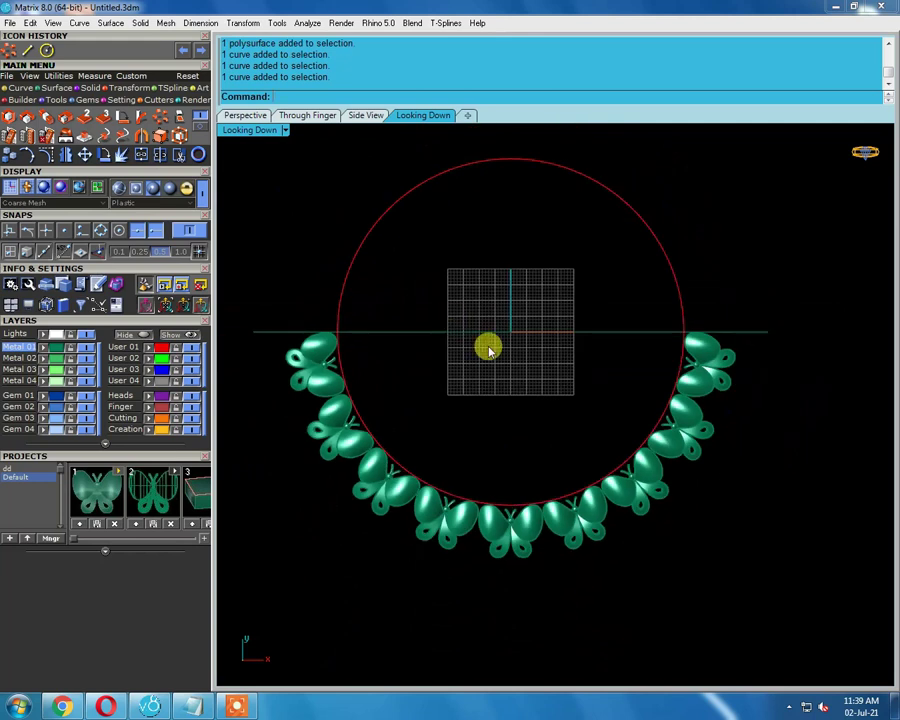
pyautogui.moveTo(482, 347); pyautogui.dragTo(488, 370, button='right')
pyautogui.moveTo(267, 292); pyautogui.dragTo(797, 626)
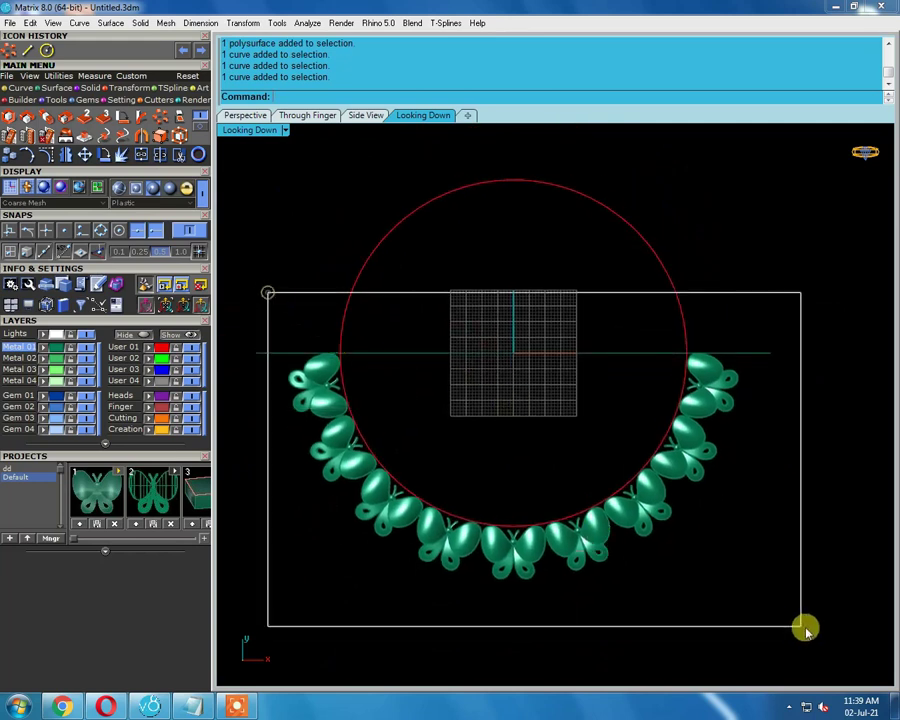
pyautogui.click(207, 704)
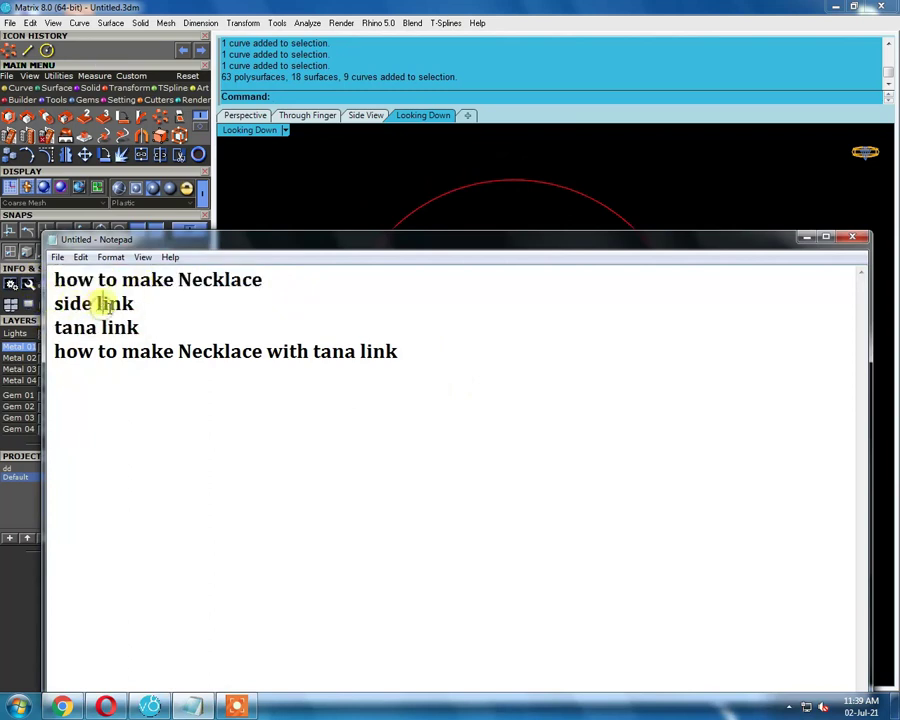
pyautogui.click(806, 237)
pyautogui.click(498, 342)
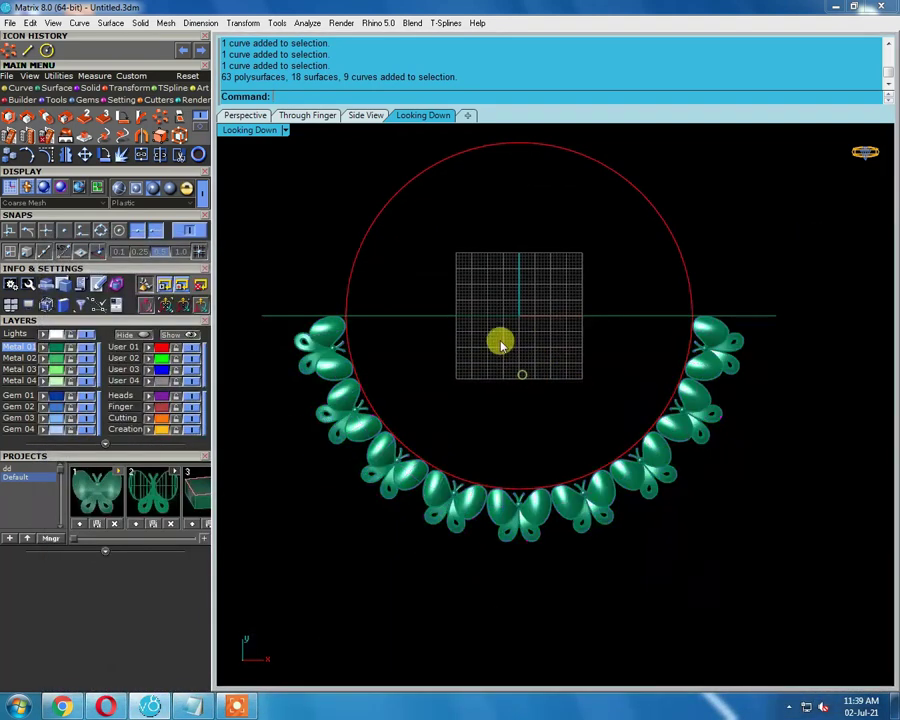
pyautogui.scroll(1, 508, 370)
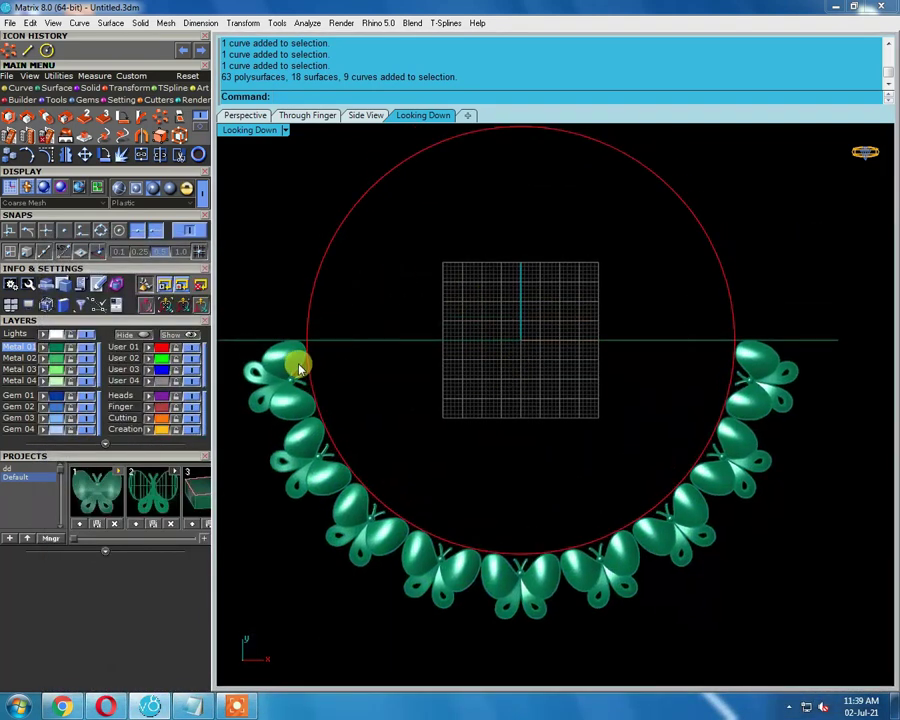
pyautogui.scroll(3, 330, 482)
pyautogui.scroll(2, 466, 454)
pyautogui.moveTo(426, 527); pyautogui.dragTo(511, 388, button='right')
pyautogui.scroll(-5, 380, 470)
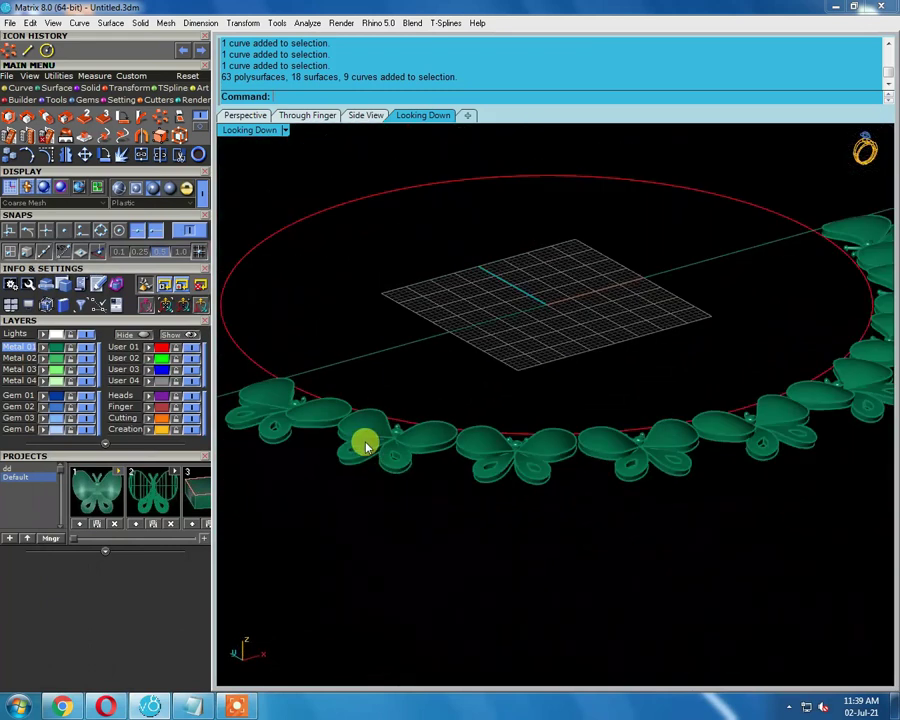
pyautogui.moveTo(360, 438); pyautogui.dragTo(472, 394, button='right')
pyautogui.write('top')
pyautogui.press('Return')
pyautogui.scroll(1, 503, 443)
pyautogui.moveTo(503, 443); pyautogui.dragTo(446, 494, button='right')
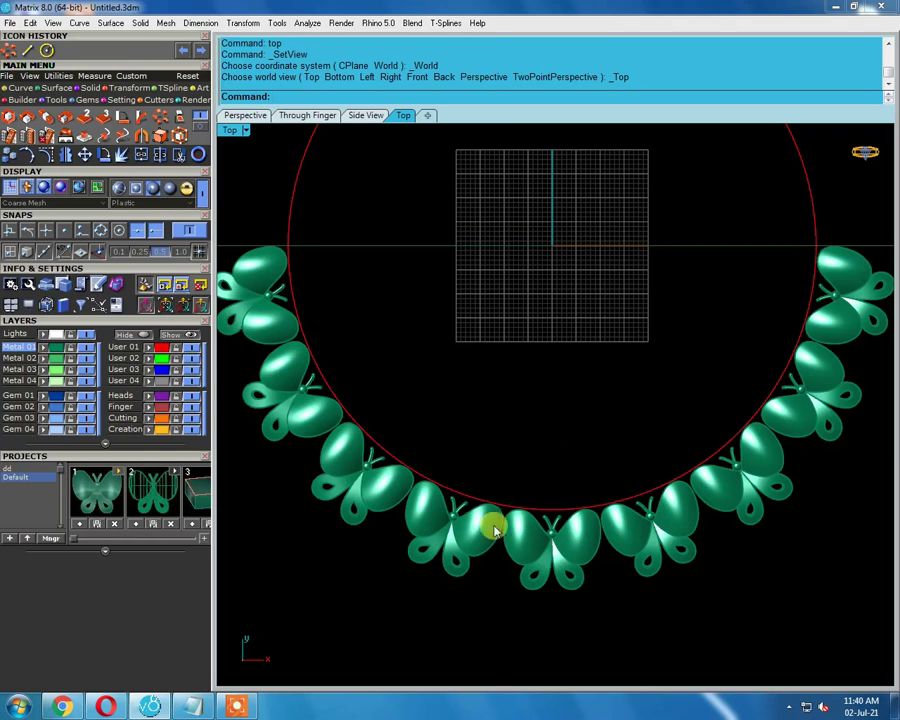
pyautogui.scroll(4, 492, 530)
pyautogui.scroll(-2, 518, 496)
pyautogui.scroll(-2, 546, 482)
pyautogui.scroll(2, 512, 554)
pyautogui.moveTo(512, 554)
pyautogui.keyDown('ctrl'); pyautogui.keyDown('shift'); pyautogui.mouseDown(button='right')
pyautogui.moveTo(552, 333)
pyautogui.moveTo(540, 410)
pyautogui.moveTo(580, 356)
pyautogui.moveTo(519, 498)
pyautogui.moveTo(550, 352)
pyautogui.moveTo(532, 372)
pyautogui.moveTo(462, 386)
pyautogui.moveTo(490, 440)
pyautogui.mouseUp(button='right'); pyautogui.keyUp('shift'); pyautogui.keyUp('ctrl')
pyautogui.scroll(3, 490, 440)
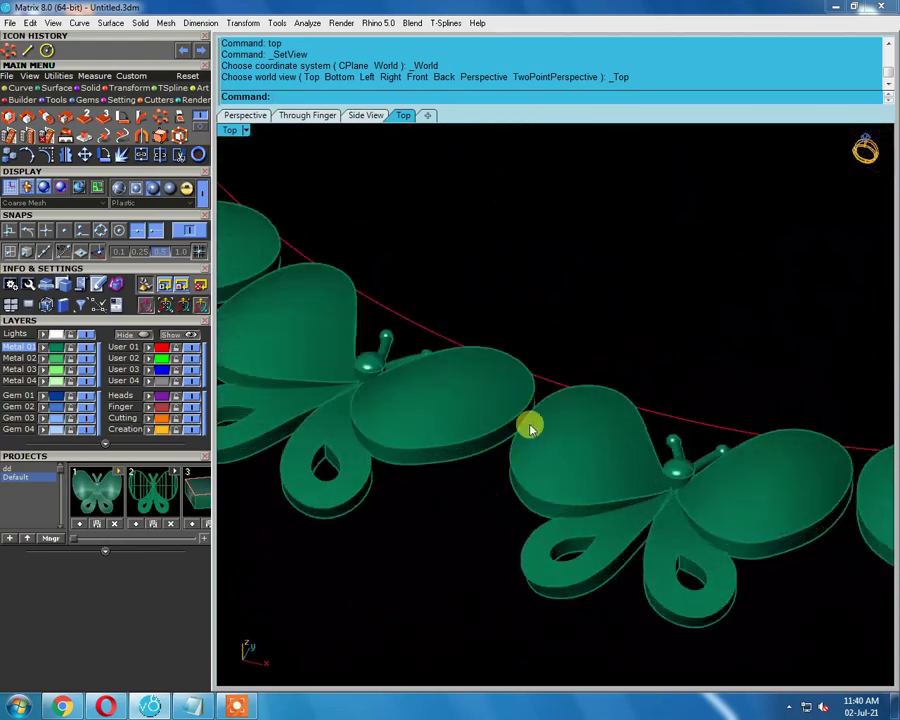
pyautogui.scroll(2, 530, 428)
pyautogui.scroll(2, 536, 450)
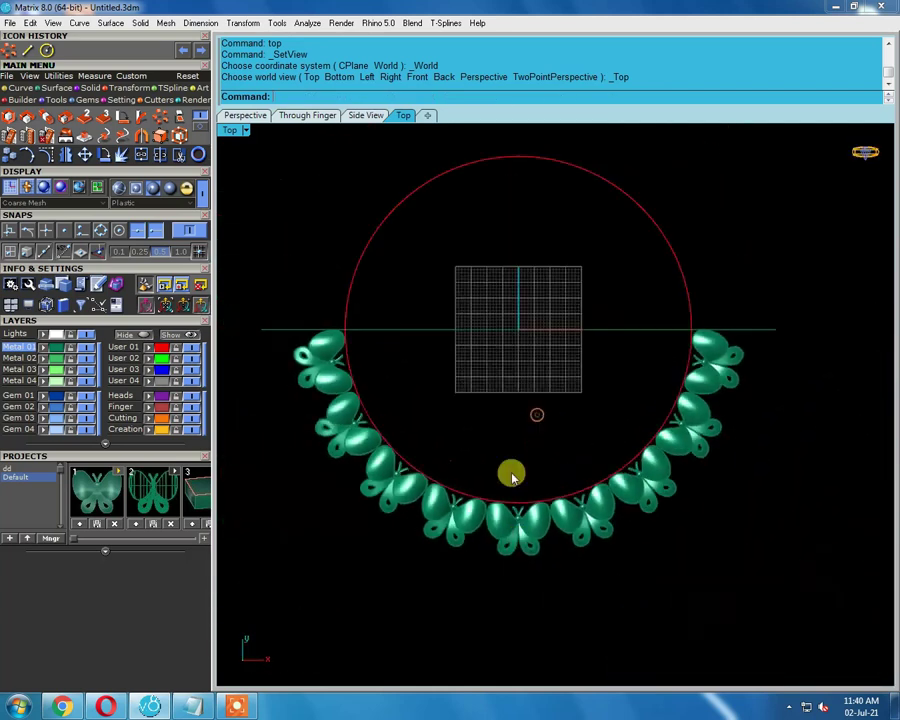
pyautogui.scroll(-2, 510, 476)
pyautogui.hotkey('ctrl', 'a')
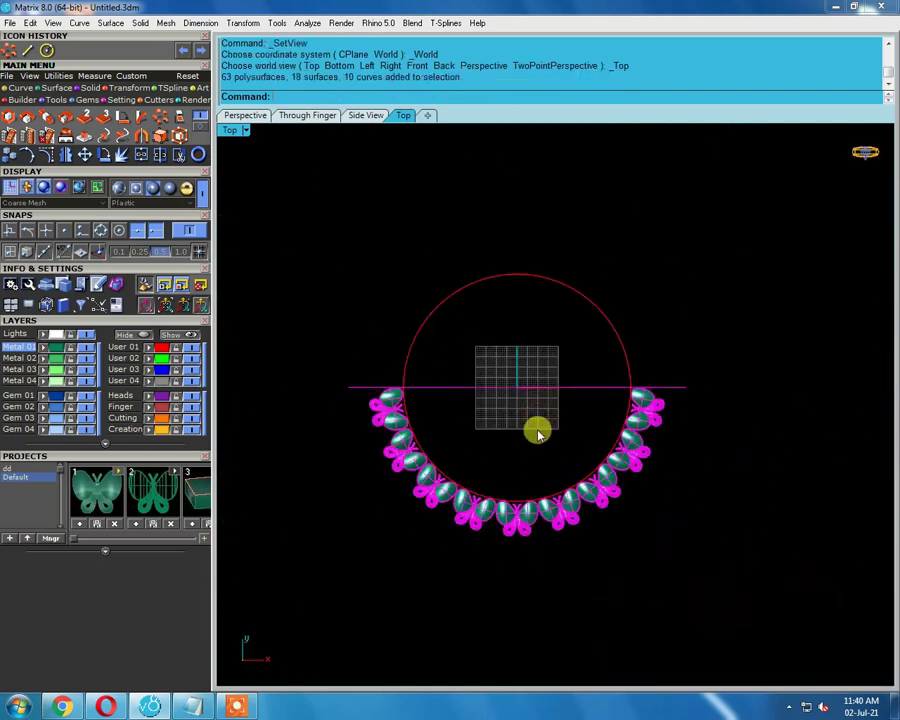
# Delete the butterfly necklace and import the Default_42 prong setting from Projects.
pyautogui.press('Delete')
pyautogui.scroll(1, 537, 425)
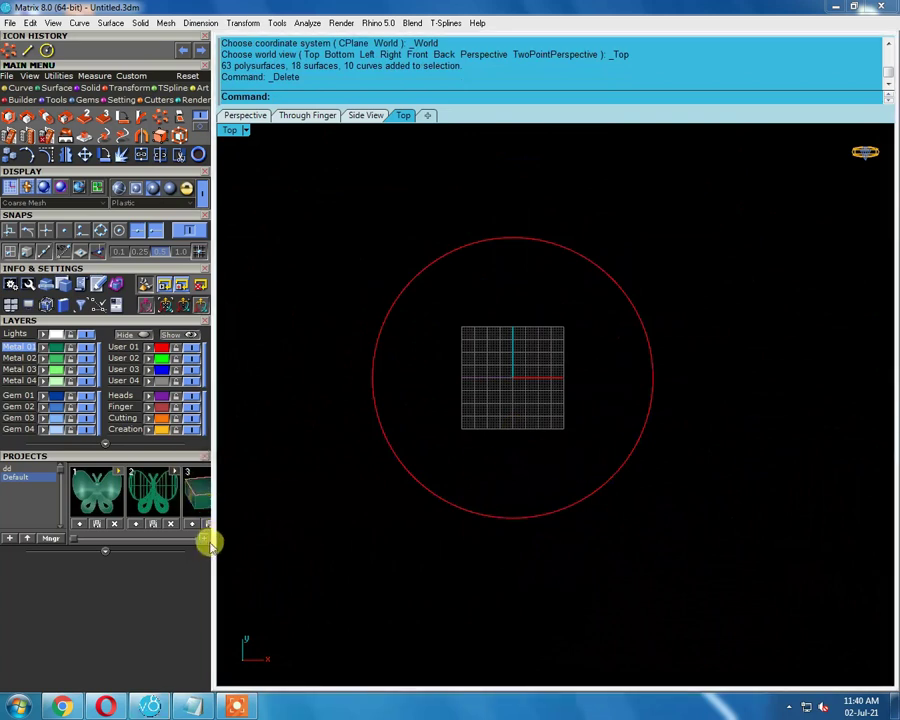
pyautogui.moveTo(175, 541); pyautogui.dragTo(190, 545)
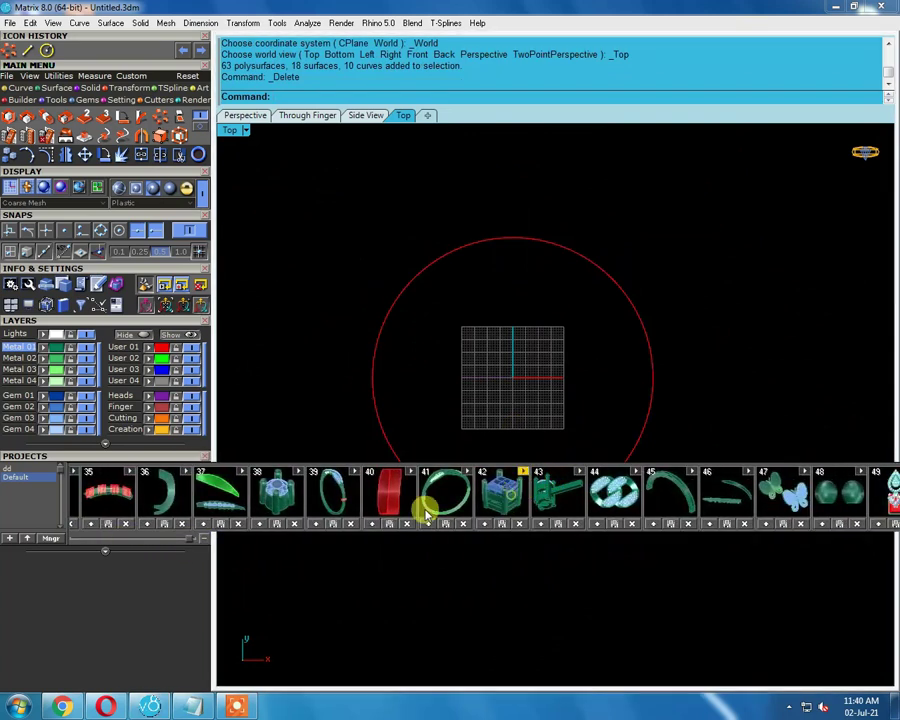
pyautogui.click(500, 495)
# Orbit to inspect the imported setting in 3D, select it, and return to Top view.
pyautogui.scroll(5, 395, 427)
pyautogui.scroll(4, 512, 395)
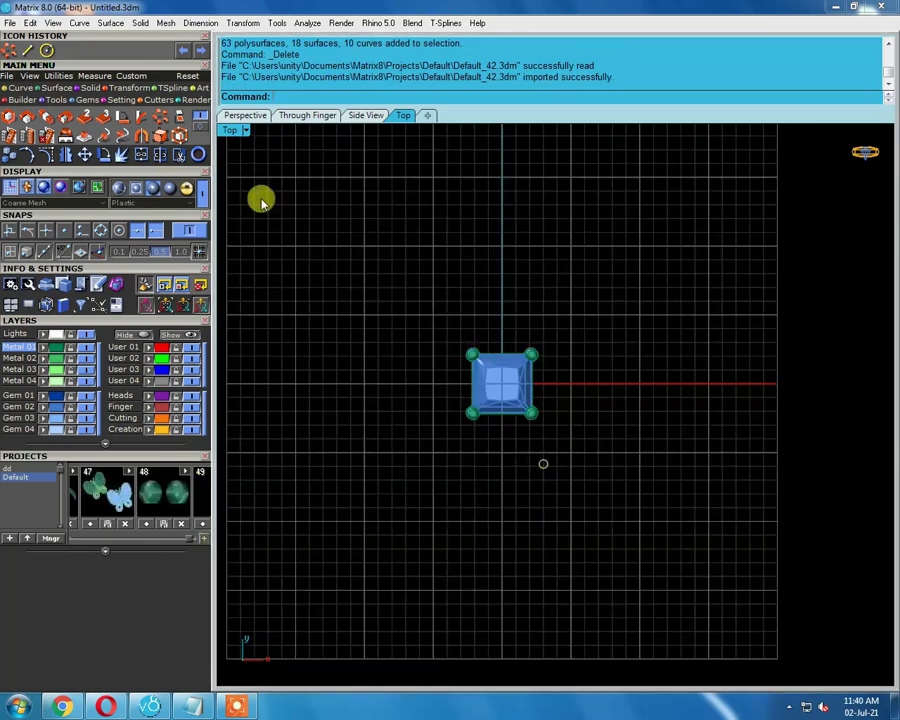
pyautogui.scroll(3, 498, 358)
pyautogui.moveTo(522, 408)
pyautogui.mouseDown(button='right')
pyautogui.moveTo(570, 394)
pyautogui.moveTo(468, 288)
pyautogui.mouseUp(button='right')
pyautogui.scroll(3, 516, 453)
pyautogui.click(477, 400)
pyautogui.scroll(-1, 502, 388)
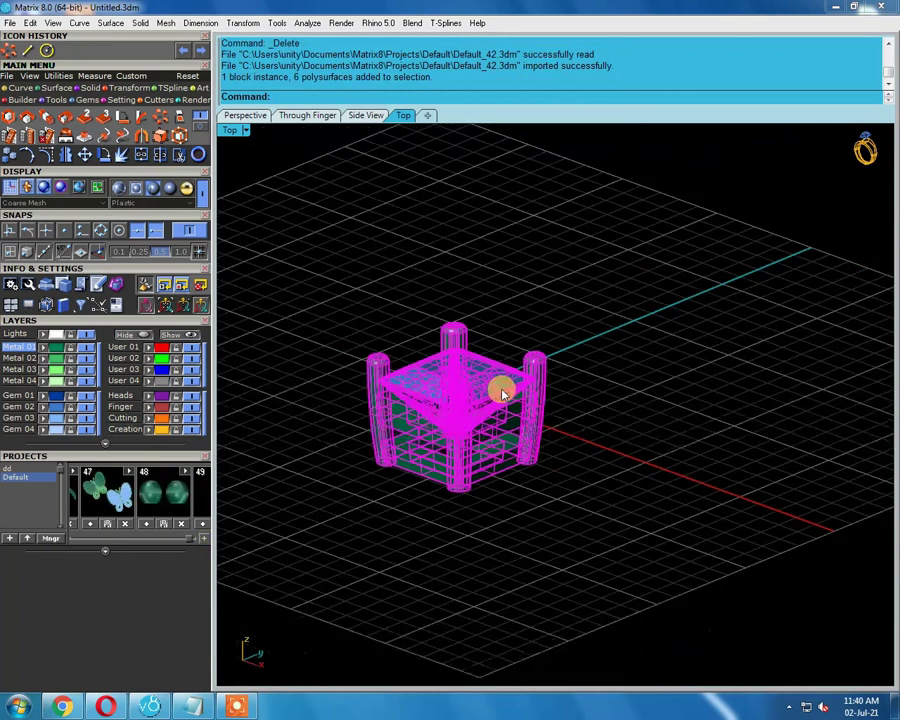
pyautogui.write('top')
pyautogui.press('Return')
# Rotate the setting 45° about 0,0,0 into a diamond orientation.
pyautogui.scroll(2, 432, 373)
pyautogui.click(442, 382)
pyautogui.hotkey('ctrl', 'r')
pyautogui.write('0')
pyautogui.press('Return')
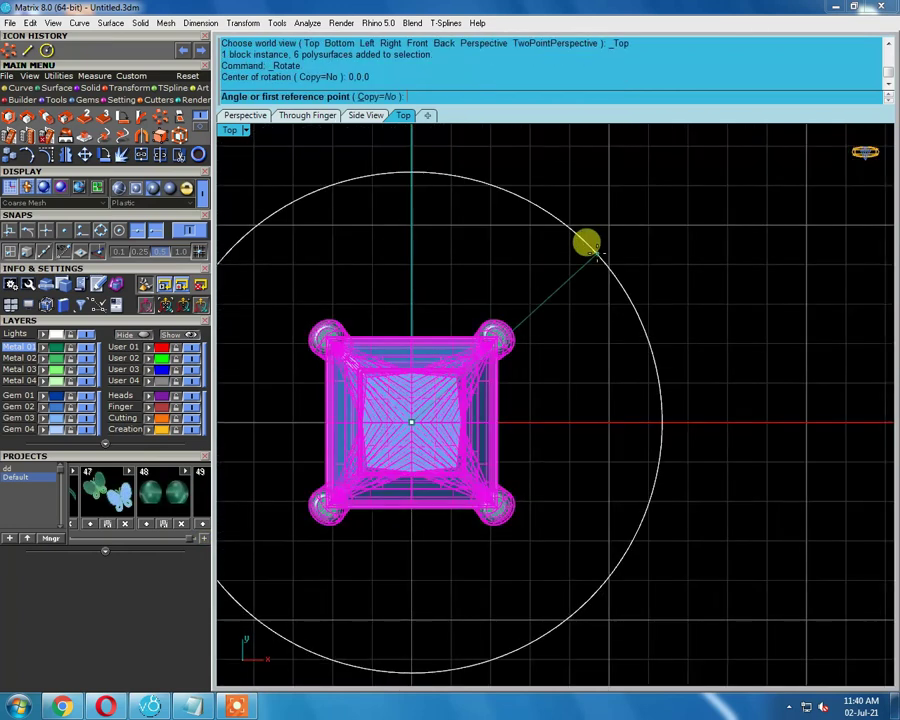
pyautogui.write('45')
pyautogui.press('Return')
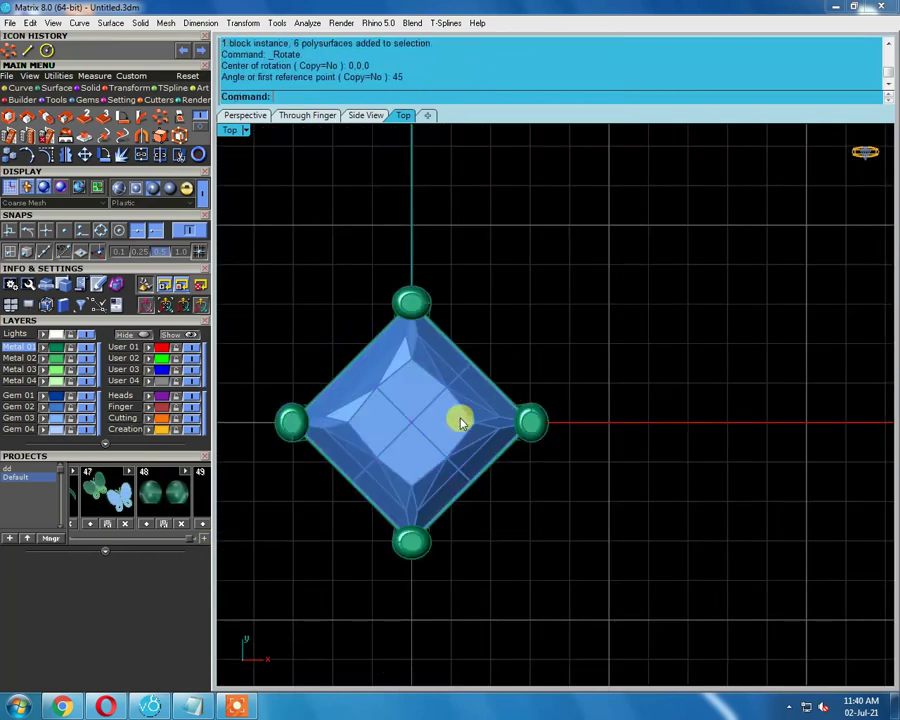
# In Front view, paste a copy of the diamond setting beside the original.
pyautogui.write('front')
pyautogui.press('Return')
pyautogui.hotkey('ctrl', 'c')
pyautogui.hotkey('ctrl', 'v')
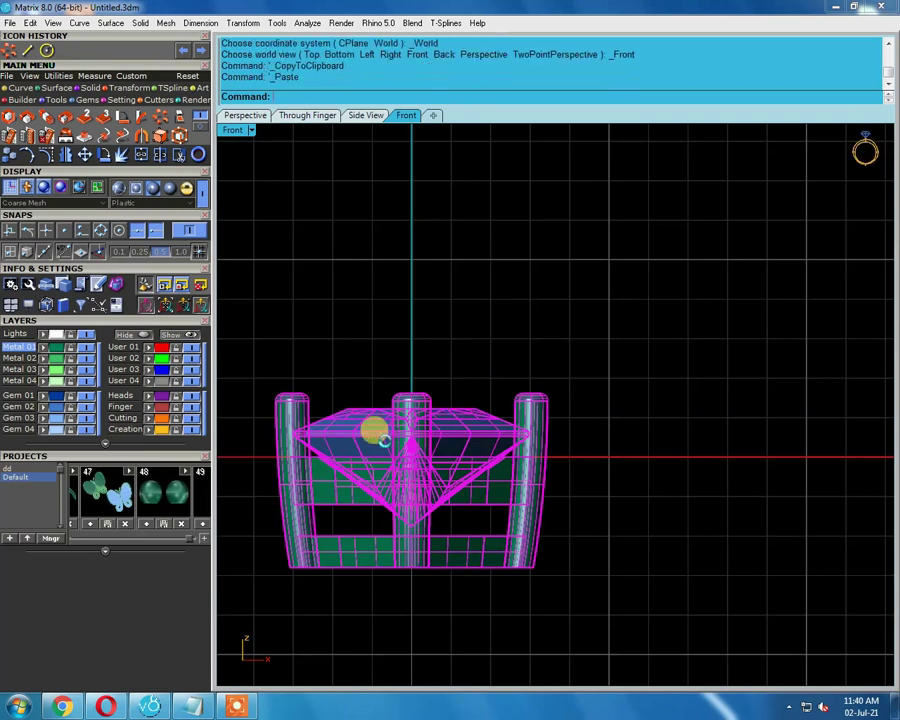
pyautogui.moveTo(420, 437); pyautogui.dragTo(567, 457)
pyautogui.scroll(3, 500, 440)
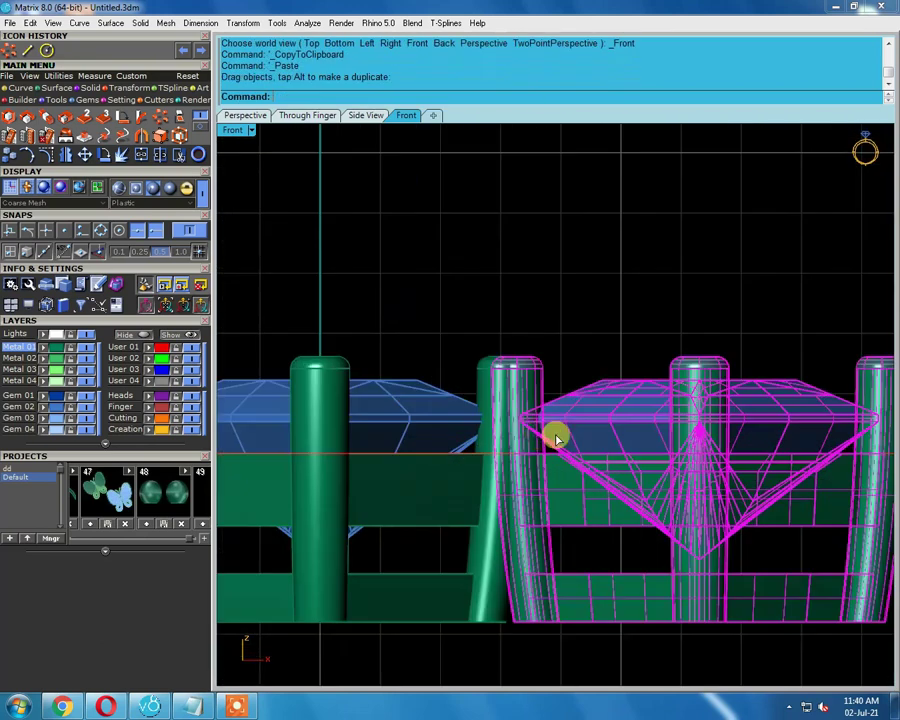
pyautogui.moveTo(567, 457); pyautogui.dragTo(558, 454)
pyautogui.scroll(-3, 572, 260)
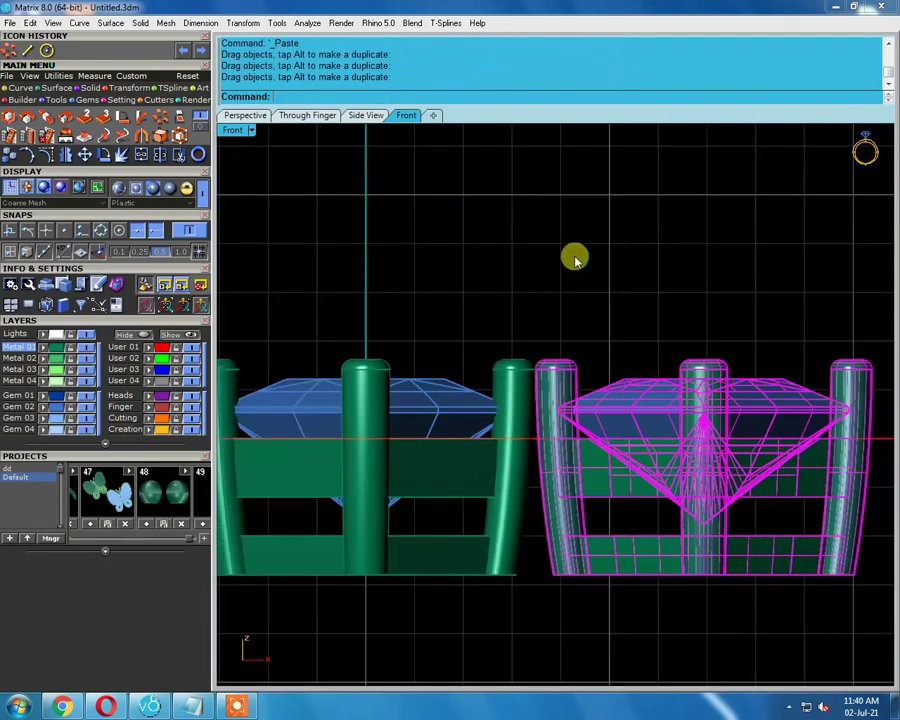
pyautogui.write('top')
pyautogui.press('Return')
pyautogui.scroll(-2, 527, 410)
pyautogui.scroll(-2, 494, 424)
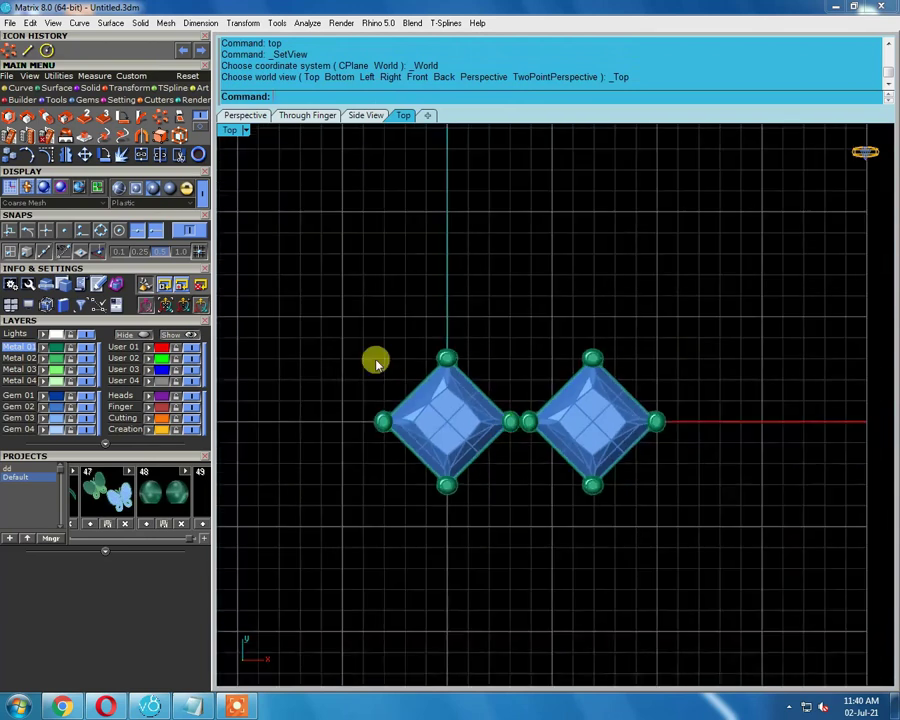
# Delete the right-hand setting copy and move the remaining setting just inside the red circle.
pyautogui.scroll(-2, 609, 400)
pyautogui.click(609, 402)
pyautogui.press('Delete')
pyautogui.scroll(1, 508, 406)
pyautogui.click(506, 404)
pyautogui.scroll(-4, 497, 318)
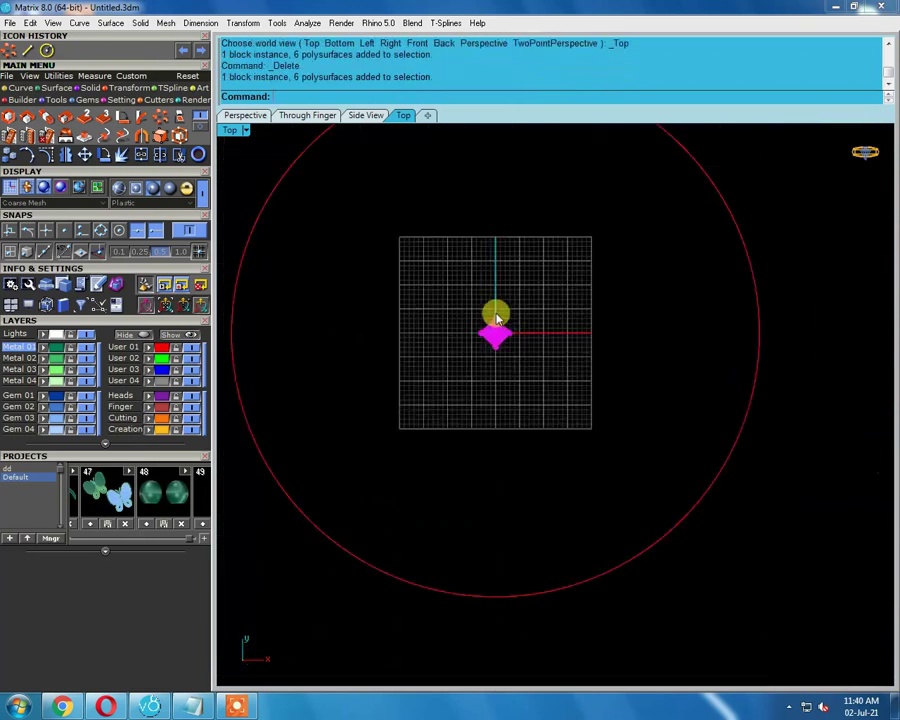
pyautogui.moveTo(497, 345)
pyautogui.mouseDown(button='right')
pyautogui.moveTo(490, 650)
pyautogui.moveTo(512, 310)
pyautogui.mouseUp(button='right')
pyautogui.scroll(3, 490, 625)
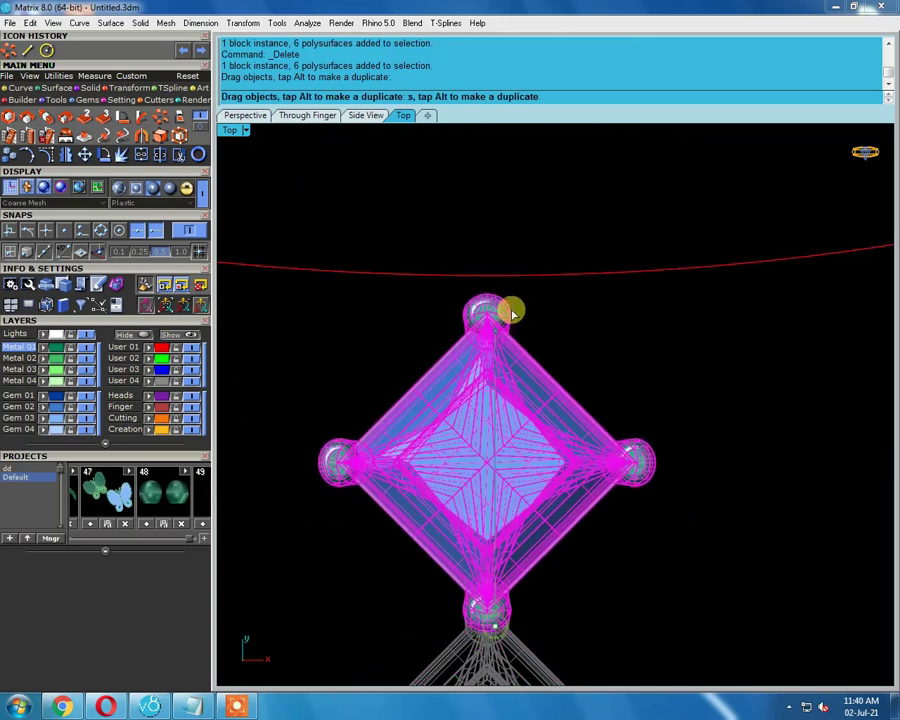
pyautogui.moveTo(512, 313); pyautogui.dragTo(508, 318)
pyautogui.scroll(-2, 494, 376)
pyautogui.scroll(-2, 494, 380)
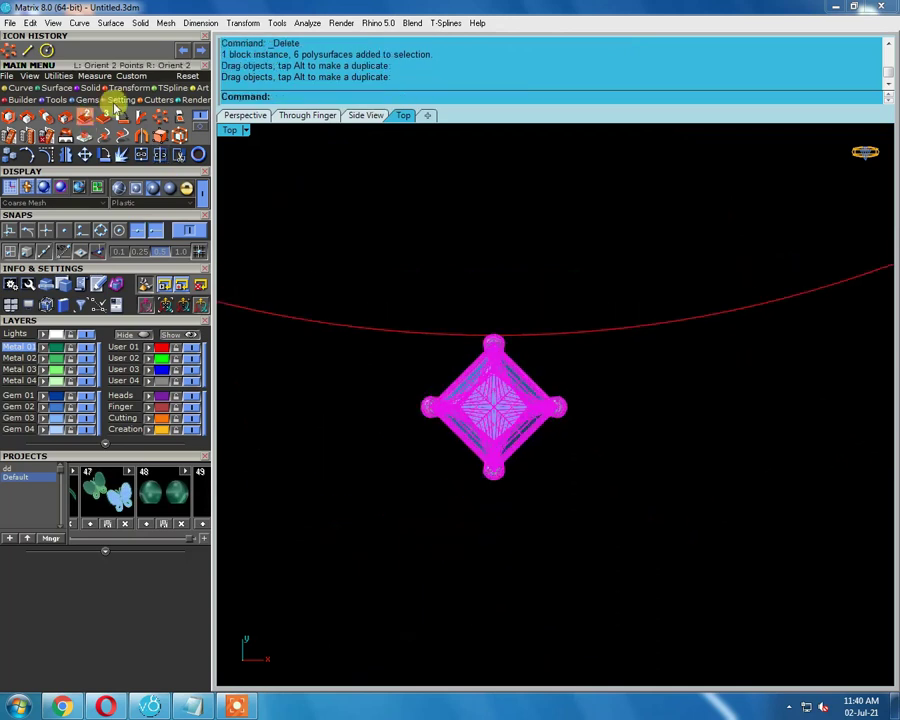
# Polar-array the setting into 52 copies around the full circle.
pyautogui.click(162, 118)
pyautogui.write('50')
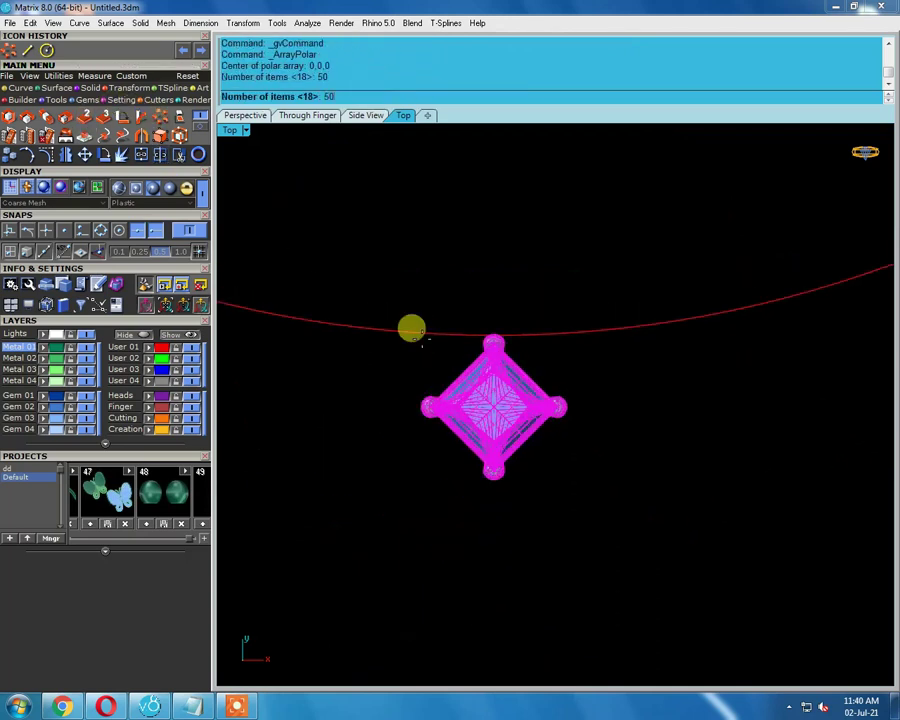
pyautogui.press('Return')
pyautogui.click(408, 96)
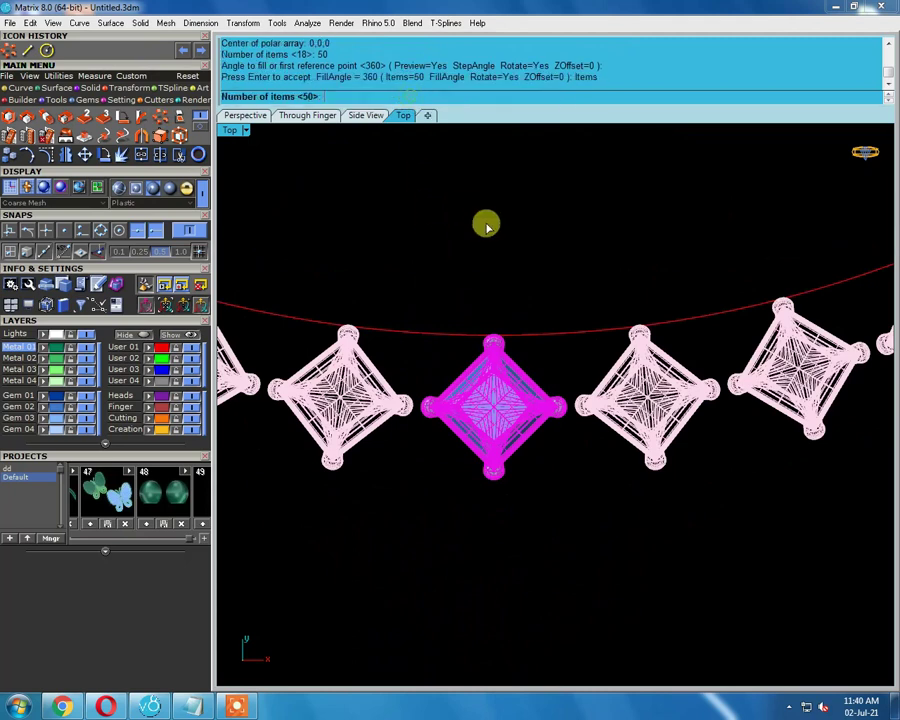
pyautogui.write('52')
pyautogui.press('Return')
pyautogui.scroll(3, 597, 418)
pyautogui.press('Return')
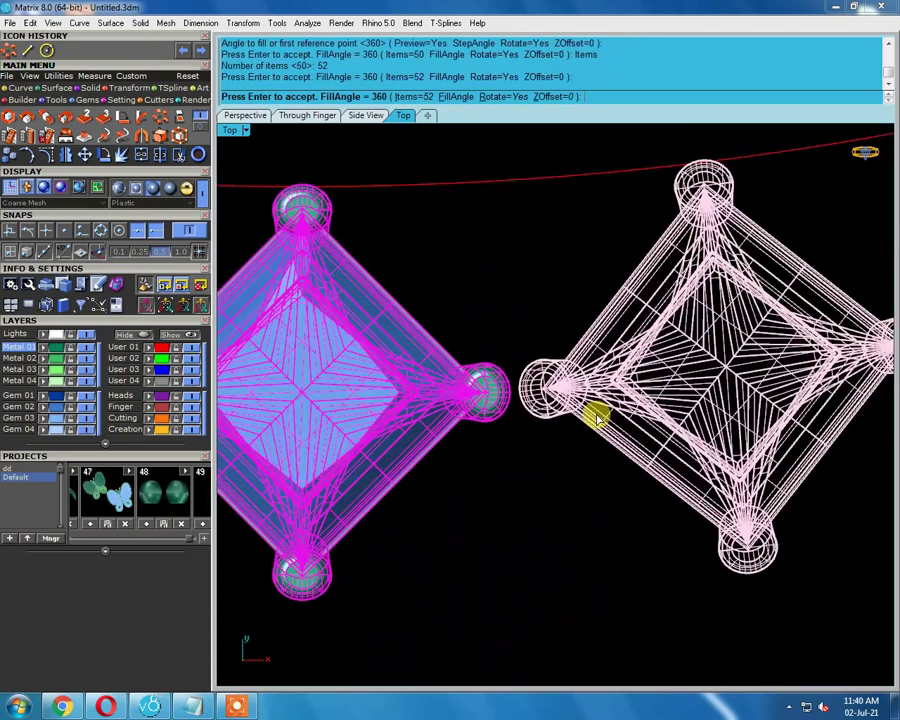
pyautogui.scroll(-2, 540, 505)
# Orbit around the arrayed settings to inspect the joined prongs, then go to the Top view.
pyautogui.moveTo(536, 510); pyautogui.dragTo(530, 352, button='right')
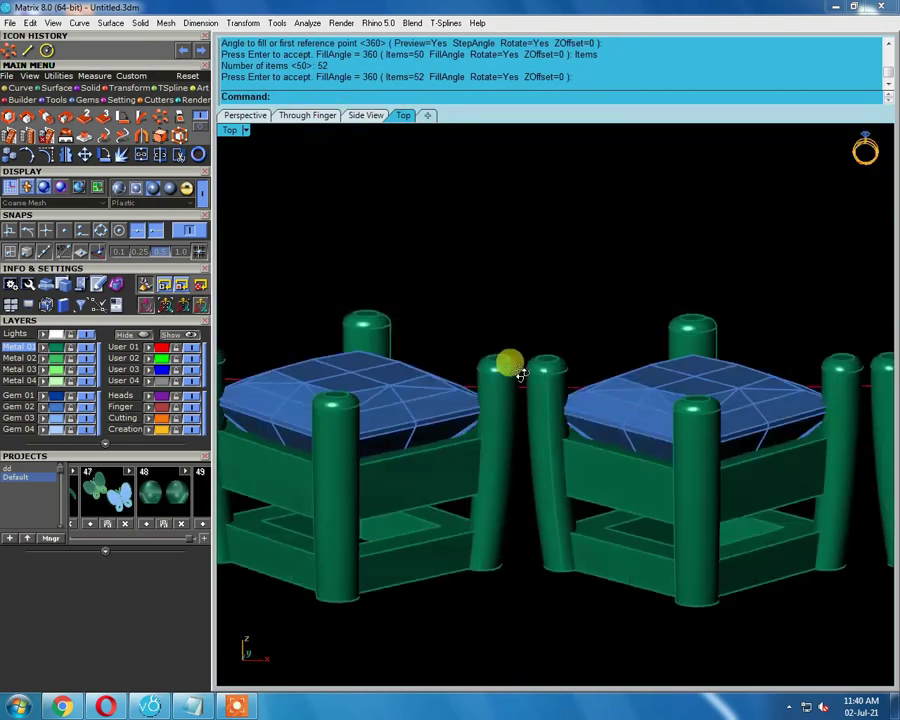
pyautogui.scroll(2, 547, 517)
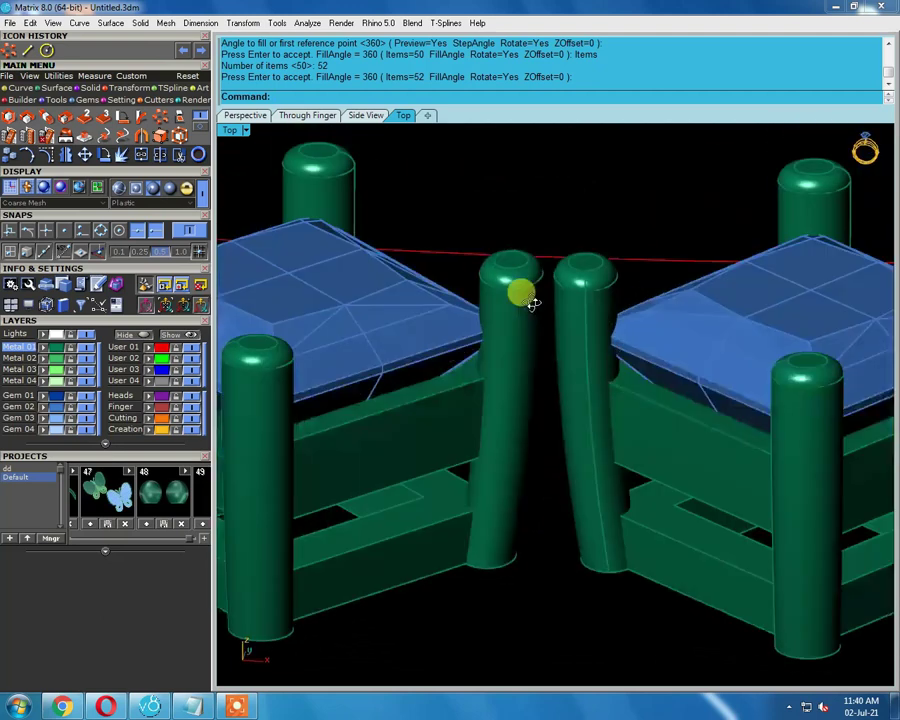
pyautogui.moveTo(526, 297); pyautogui.dragTo(498, 543, button='right')
pyautogui.moveTo(518, 321)
pyautogui.mouseDown(button='right')
pyautogui.moveTo(563, 362)
pyautogui.moveTo(560, 267)
pyautogui.mouseUp(button='right')
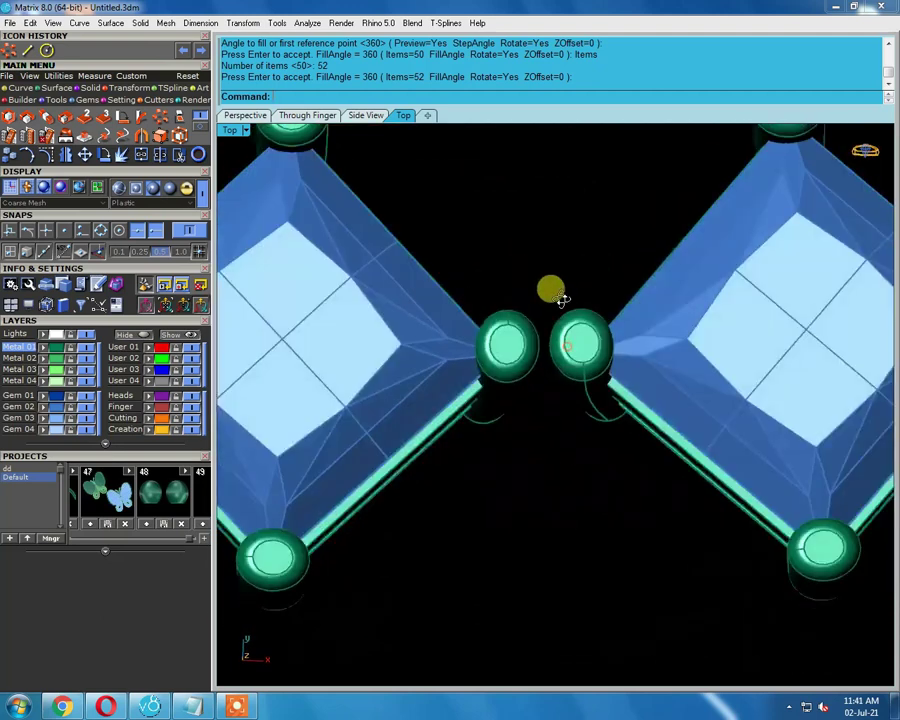
pyautogui.scroll(-2, 606, 428)
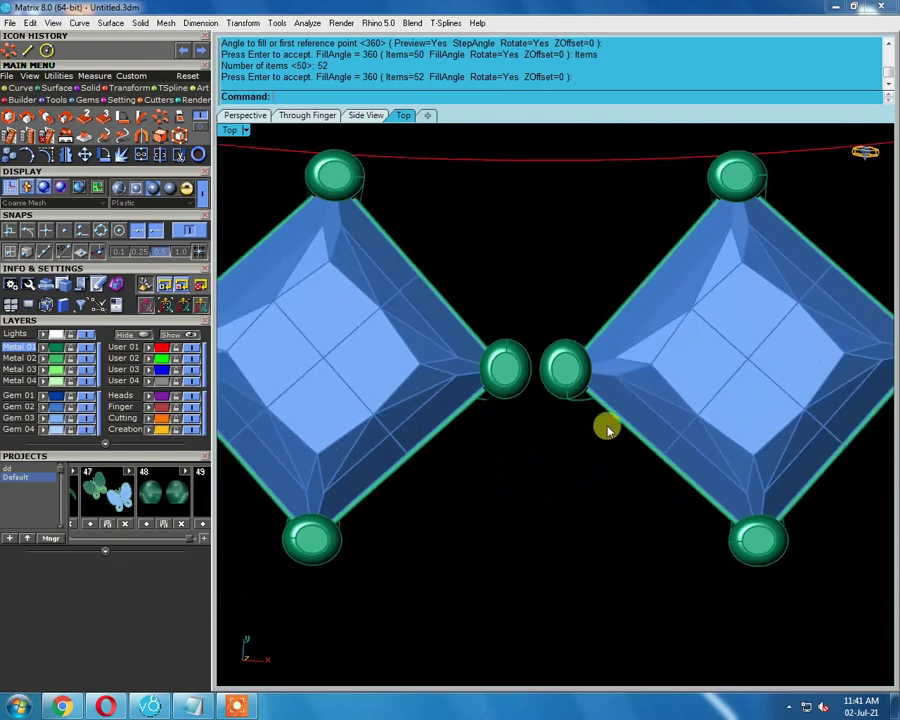
pyautogui.scroll(-3, 516, 420)
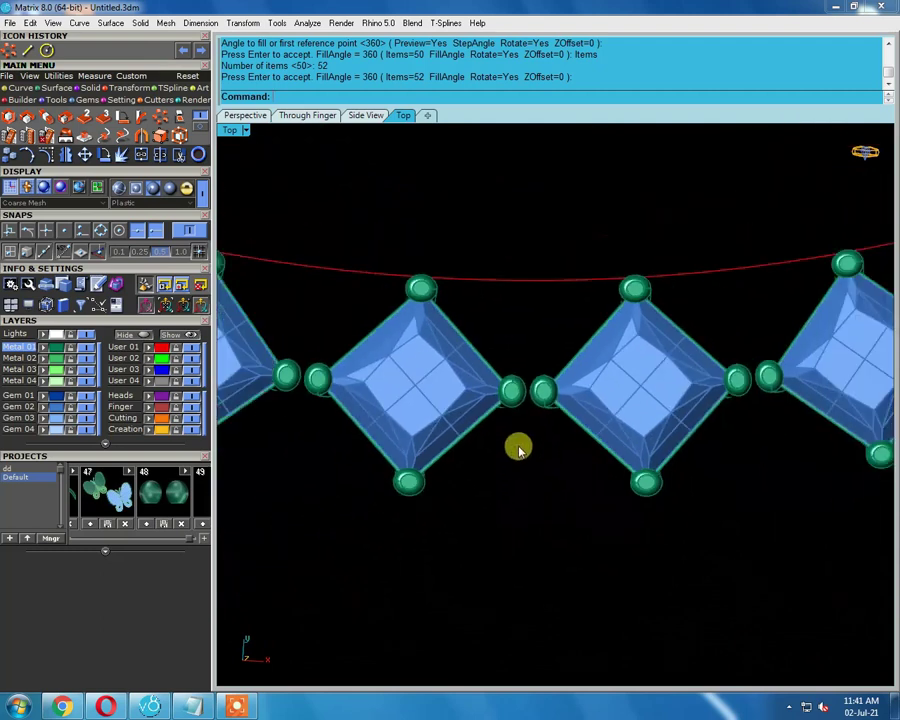
pyautogui.scroll(3, 516, 430)
pyautogui.moveTo(516, 404)
pyautogui.mouseDown(button='right')
pyautogui.moveTo(543, 301)
pyautogui.moveTo(502, 424)
pyautogui.mouseUp(button='right')
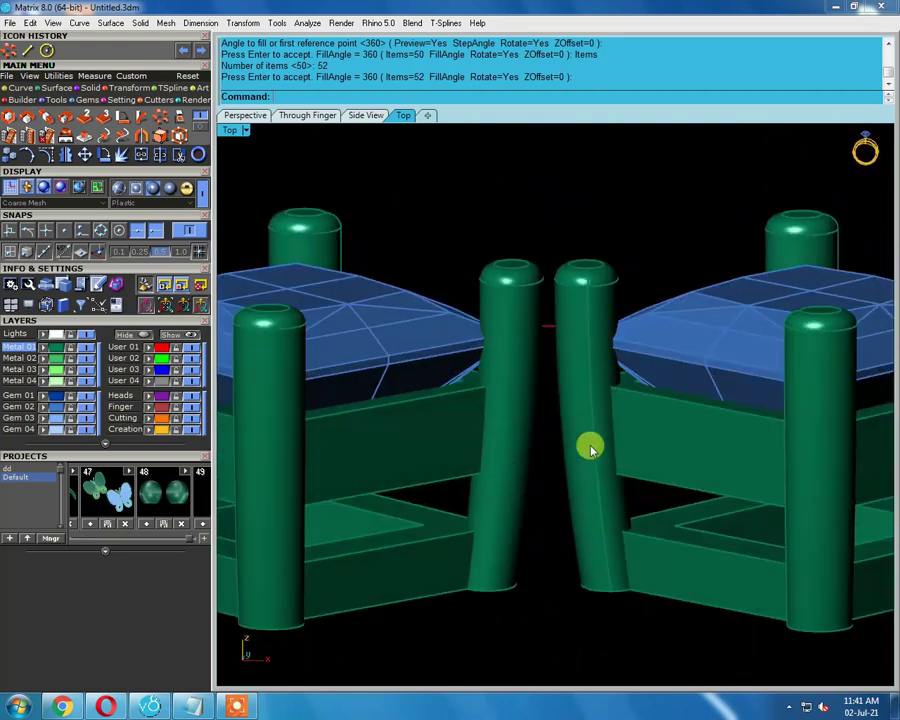
pyautogui.moveTo(477, 499)
pyautogui.mouseDown(button='right')
pyautogui.moveTo(578, 462)
pyautogui.moveTo(396, 500)
pyautogui.moveTo(470, 454)
pyautogui.moveTo(447, 481)
pyautogui.moveTo(422, 420)
pyautogui.moveTo(460, 442)
pyautogui.moveTo(524, 446)
pyautogui.mouseUp(button='right')
pyautogui.scroll(-3, 458, 456)
pyautogui.write('top')
pyautogui.press('Return')
pyautogui.hotkey('ctrl', 'z')
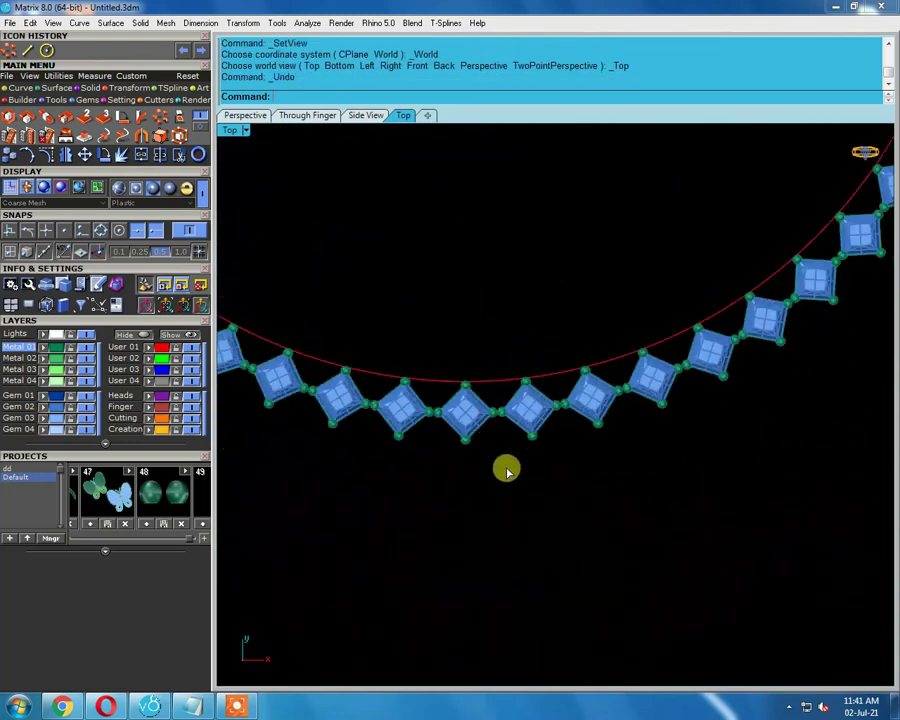
# Undo the 52-setting array back to a single head and centre it in view.
pyautogui.hotkey('ctrl', 'z')
pyautogui.hotkey('ctrl', 'z')
pyautogui.scroll(3, 510, 275)
pyautogui.scroll(3, 502, 305)
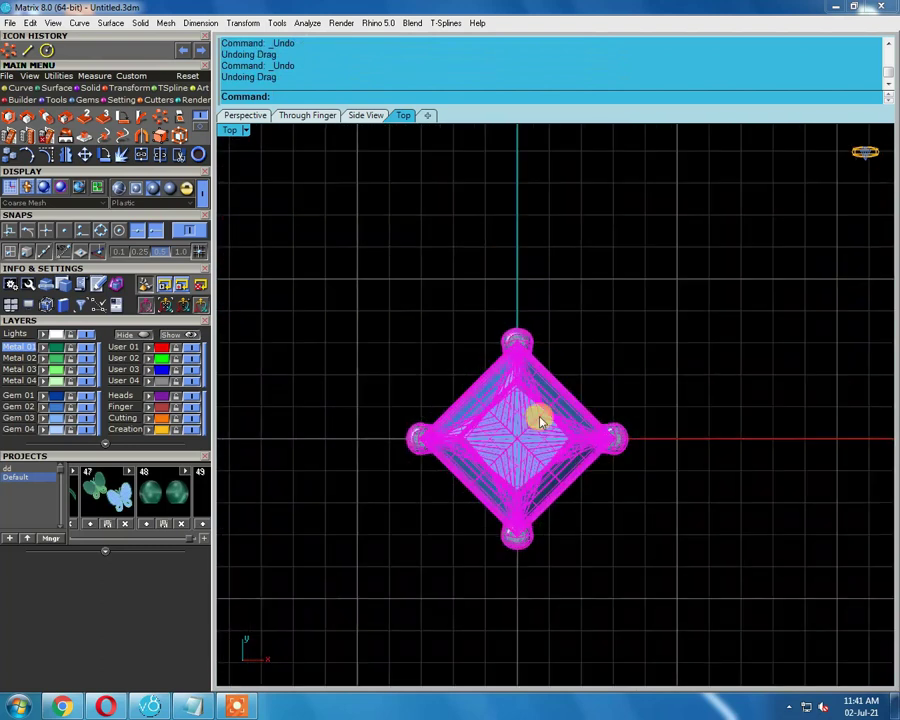
pyautogui.moveTo(537, 425); pyautogui.dragTo(494, 367, button='right')
# Rotate the head 45° about the origin 0,0,0 so it sits square.
pyautogui.write('rotate')
pyautogui.press('Return')
pyautogui.write('0,0,0')
pyautogui.press('Return')
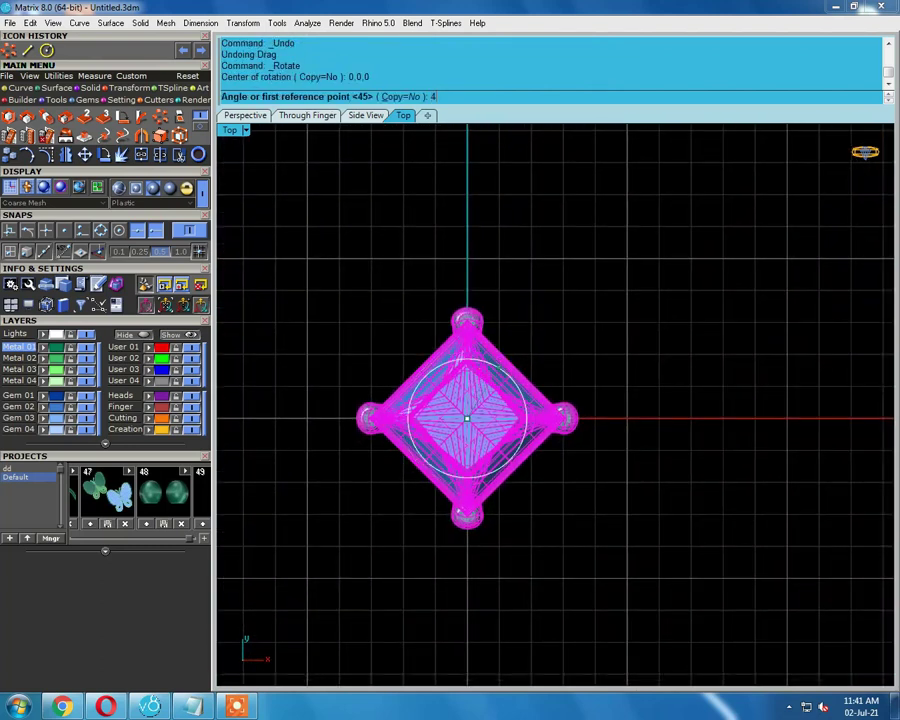
pyautogui.write('5')
pyautogui.press('Return')
pyautogui.moveTo(498, 366); pyautogui.dragTo(454, 261, button='right')
pyautogui.scroll(-3, 454, 261)
pyautogui.moveTo(458, 261)
pyautogui.mouseDown()
pyautogui.moveTo(487, 300)
pyautogui.moveTo(468, 464)
pyautogui.moveTo(476, 378)
pyautogui.mouseUp()
pyautogui.scroll(5, 466, 478)
pyautogui.click(568, 454)
# Show the Top view in wireframe and start a Box solid from the Solid tools.
pyautogui.scroll(2, 573, 498)
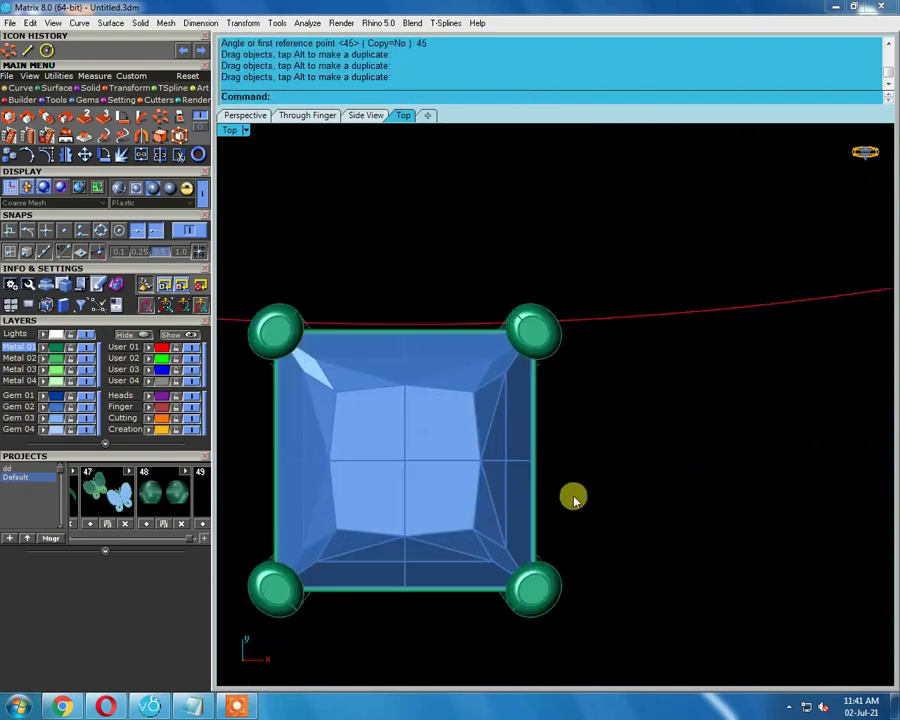
pyautogui.moveTo(573, 498); pyautogui.dragTo(450, 385, button='right')
pyautogui.write('top')
pyautogui.press('Return')
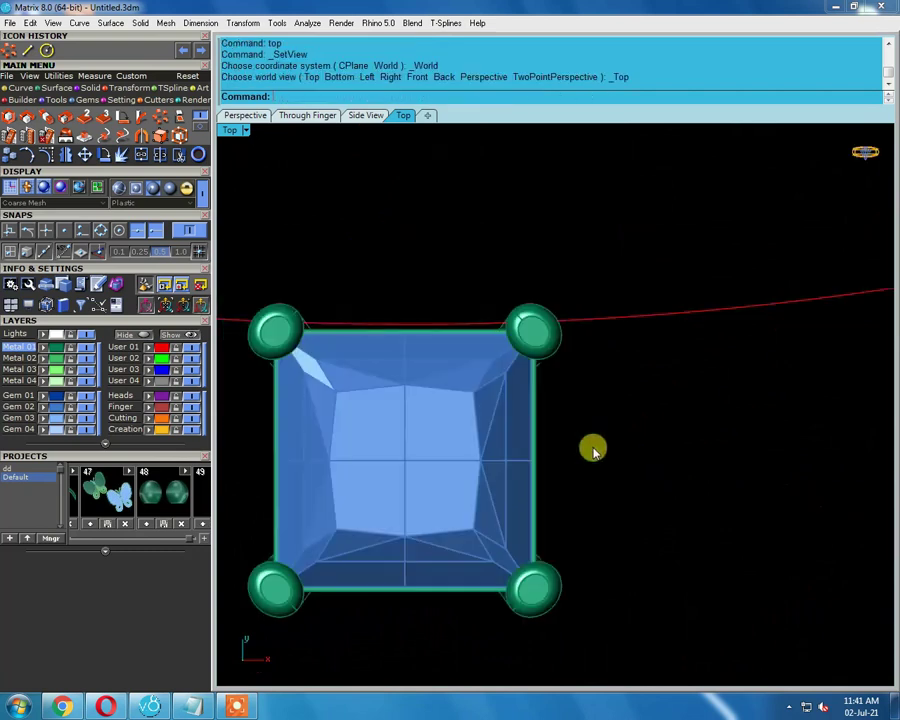
pyautogui.write('w')
pyautogui.press('Return')
pyautogui.click(82, 88)
pyautogui.click(26, 132)
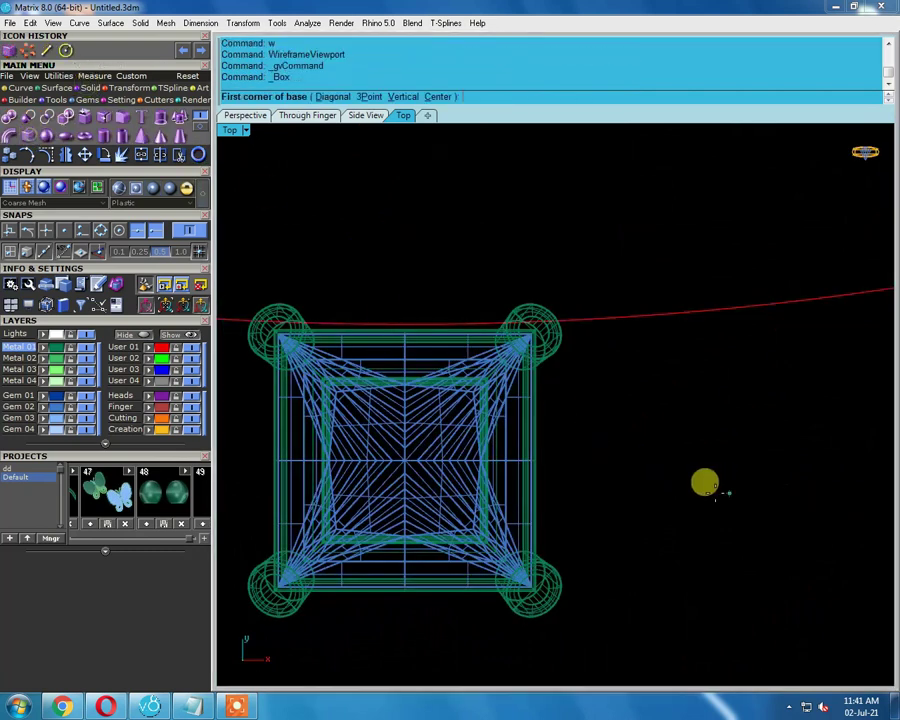
# Create the small 0.7 box and move it to the left beside the head.
pyautogui.press('Return')
pyautogui.press('Return')
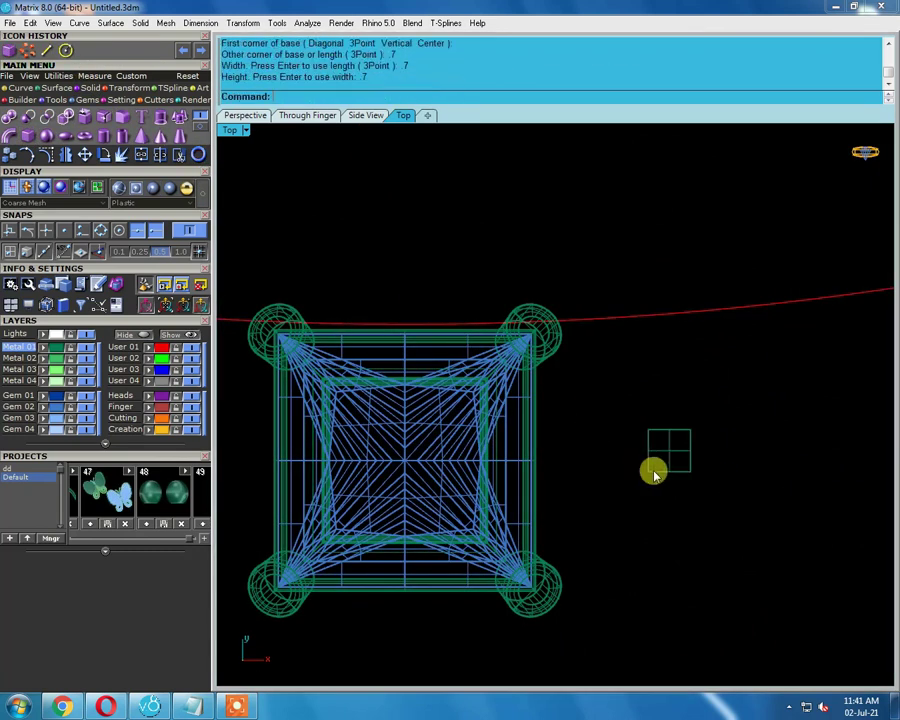
pyautogui.scroll(5, 665, 456)
pyautogui.moveTo(674, 452); pyautogui.dragTo(313, 479)
pyautogui.moveTo(313, 479); pyautogui.dragTo(474, 440, button='right')
pyautogui.moveTo(457, 445); pyautogui.dragTo(416, 438)
pyautogui.press('x')
pyautogui.hotkey('ctrl', 'F3')
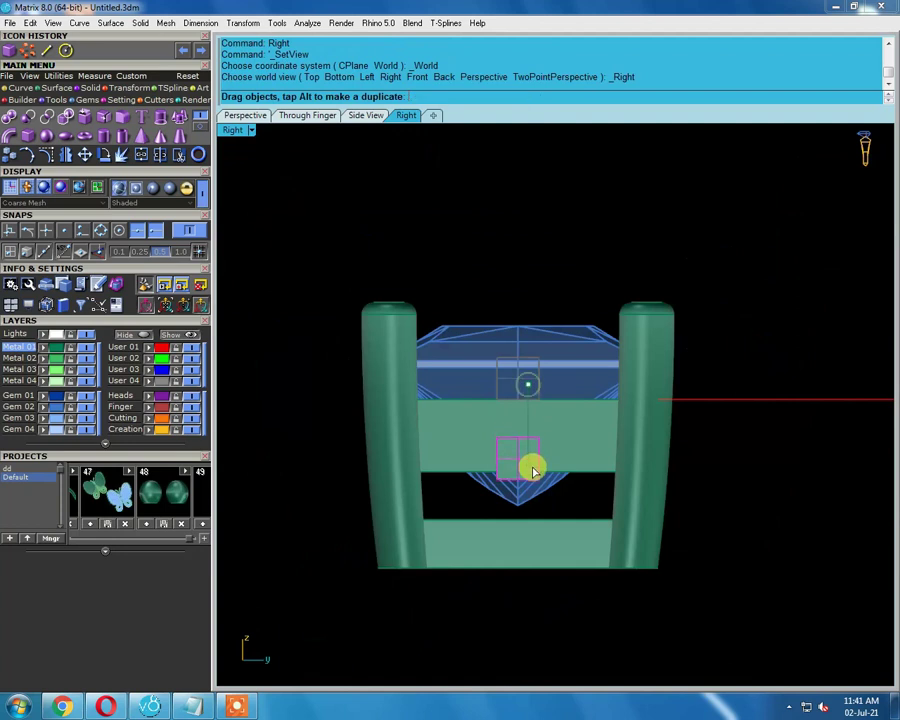
pyautogui.scroll(4, 528, 444)
# Scale1D the box to a shorter height; a trial mirror of it is undone.
pyautogui.write('1d')
pyautogui.press('Return')
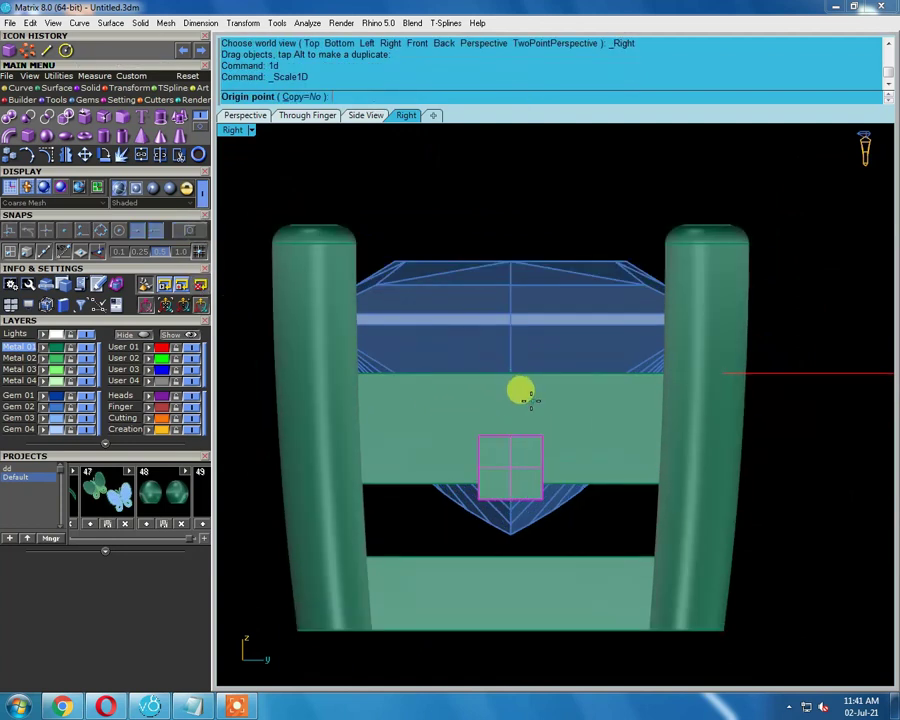
pyautogui.click(537, 432)
pyautogui.click(537, 527)
pyautogui.click(537, 480)
pyautogui.write('1')
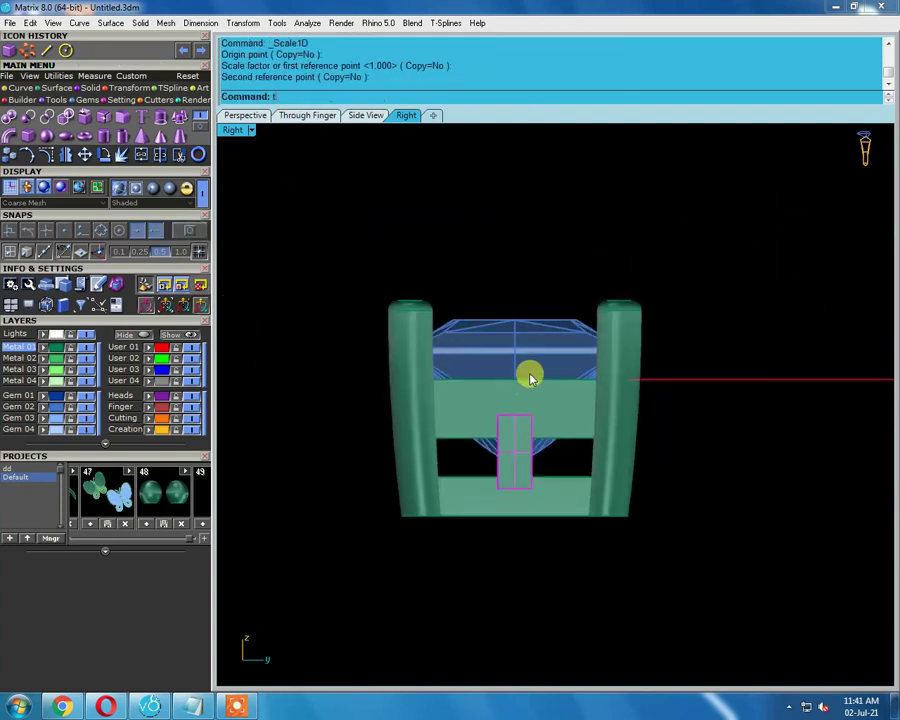
pyautogui.press('Return')
pyautogui.write('0')
pyautogui.press('Return')
pyautogui.click(415, 250)
pyautogui.moveTo(415, 250)
pyautogui.mouseDown(button='right')
pyautogui.moveTo(580, 460)
pyautogui.moveTo(450, 400)
pyautogui.moveTo(580, 416)
pyautogui.mouseUp(button='right')
pyautogui.scroll(5, 555, 470)
pyautogui.hotkey('ctrl', 'z')
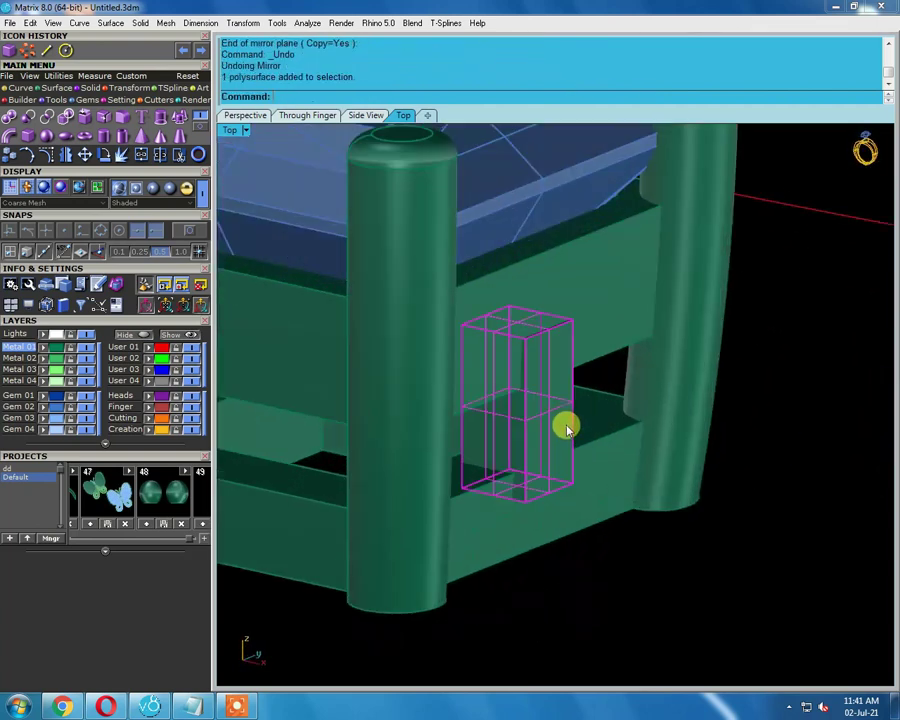
# Switch to the Front view in wireframe display.
pyautogui.write('front')
pyautogui.press('Return')
pyautogui.write('w')
pyautogui.press('Return')
pyautogui.scroll(3, 605, 250)
pyautogui.scroll(2, 608, 233)
# Move the box and rotate it 45°, then return to shaded display.
pyautogui.write('m')
pyautogui.press('Return')
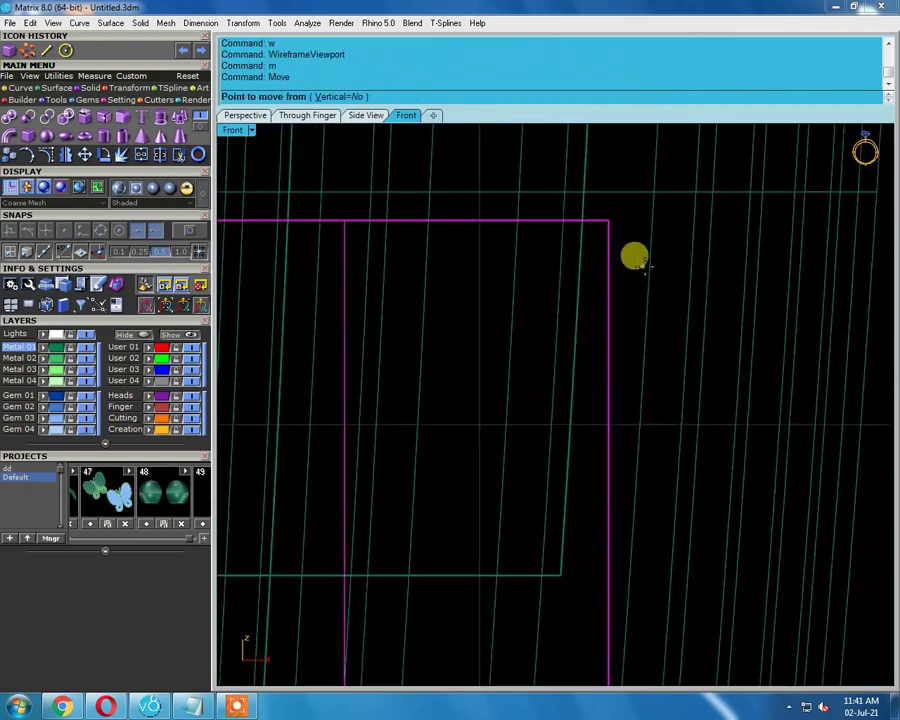
pyautogui.click(614, 254)
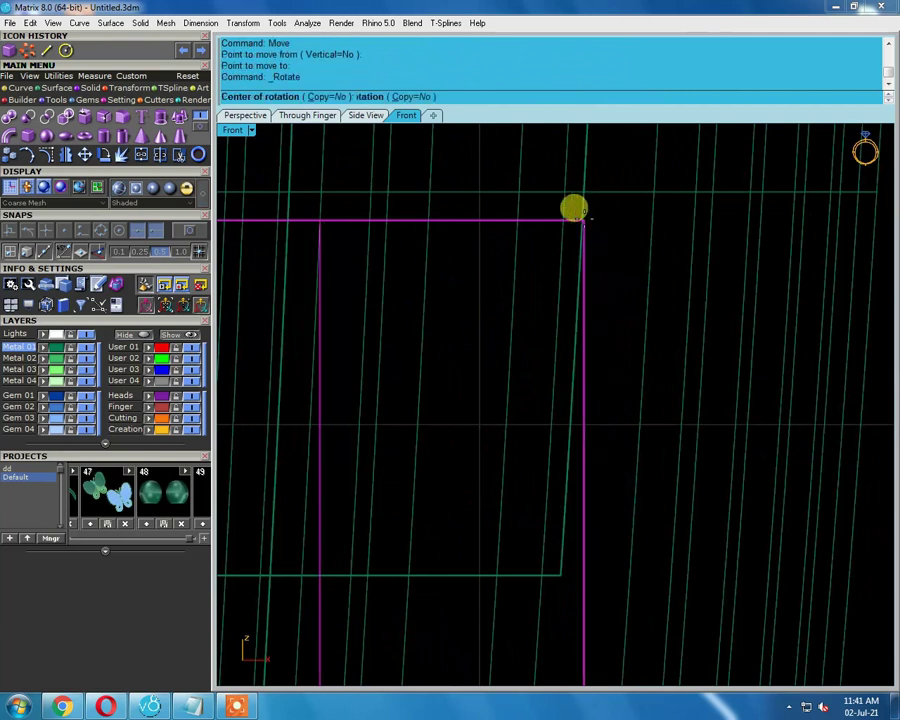
pyautogui.scroll(-2, 610, 426)
pyautogui.scroll(2, 640, 568)
pyautogui.click(649, 566)
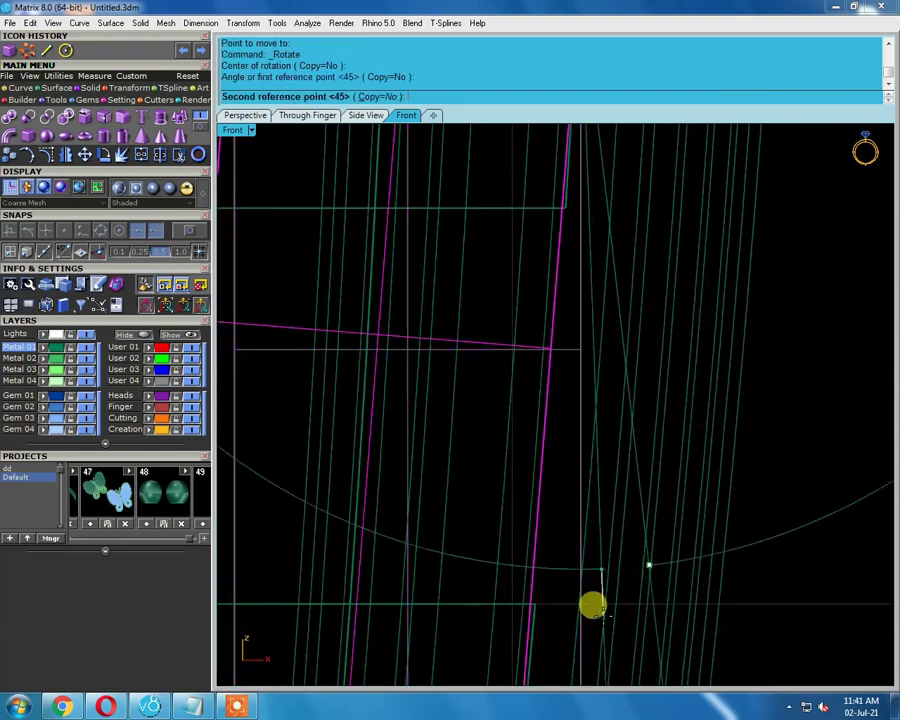
pyautogui.click(598, 607)
pyautogui.scroll(-3, 643, 513)
pyautogui.write('s')
pyautogui.press('Return')
pyautogui.scroll(3, 791, 458)
pyautogui.scroll(3, 546, 476)
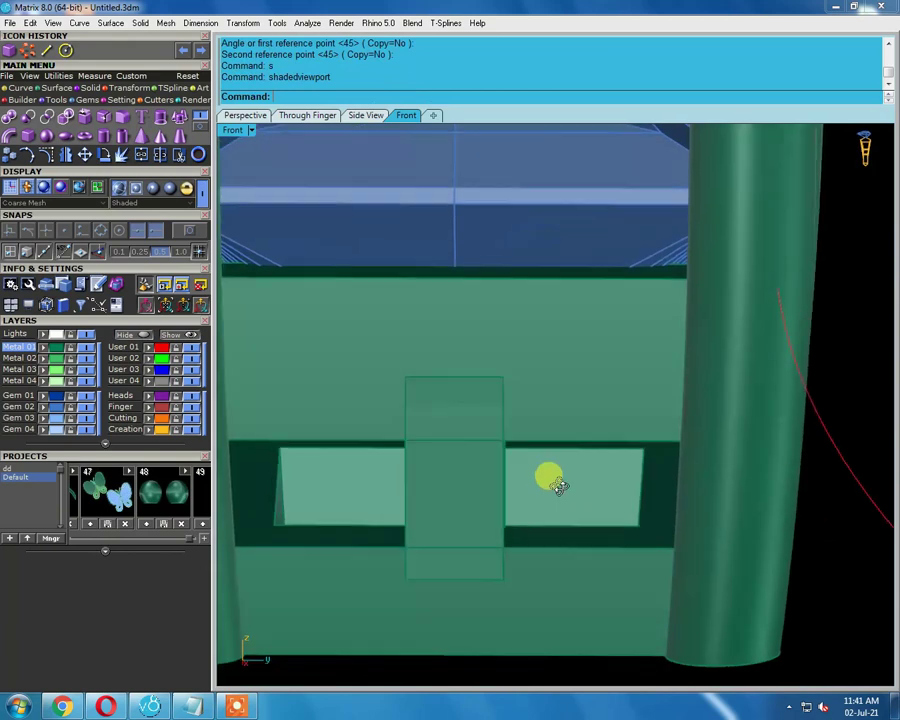
# In the Top view, mirror the box across 0,0,0 to the opposite side.
pyautogui.write('top')
pyautogui.press('Return')
pyautogui.scroll(-2, 430, 252)
pyautogui.write('0')
pyautogui.press('Return')
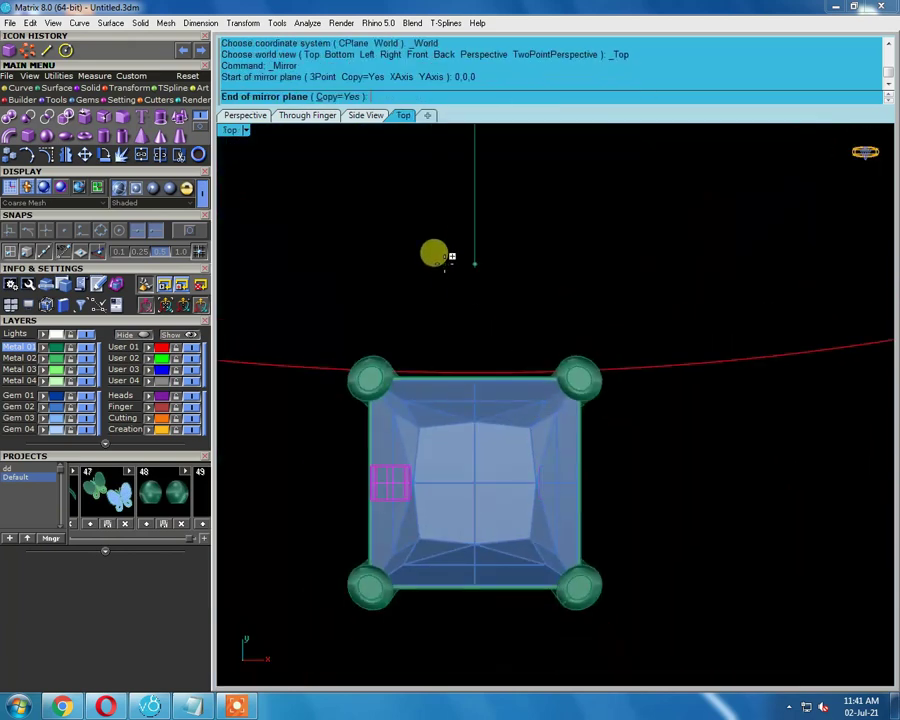
pyautogui.click(430, 252)
pyautogui.moveTo(567, 443)
pyautogui.mouseDown(button='right')
pyautogui.moveTo(452, 400)
pyautogui.moveTo(498, 412)
pyautogui.moveTo(396, 288)
pyautogui.mouseUp(button='right')
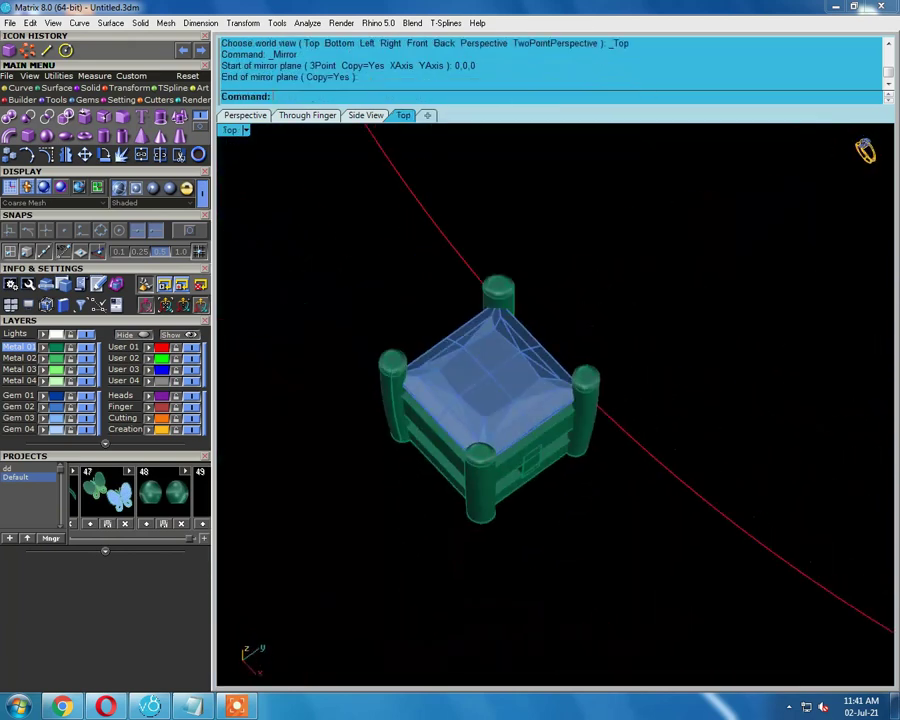
# Window-select every part of the link in the Top view and group them.
pyautogui.write('top')
pyautogui.press('Return')
pyautogui.moveTo(396, 288); pyautogui.dragTo(640, 560)
pyautogui.hotkey('ctrl', 'g')
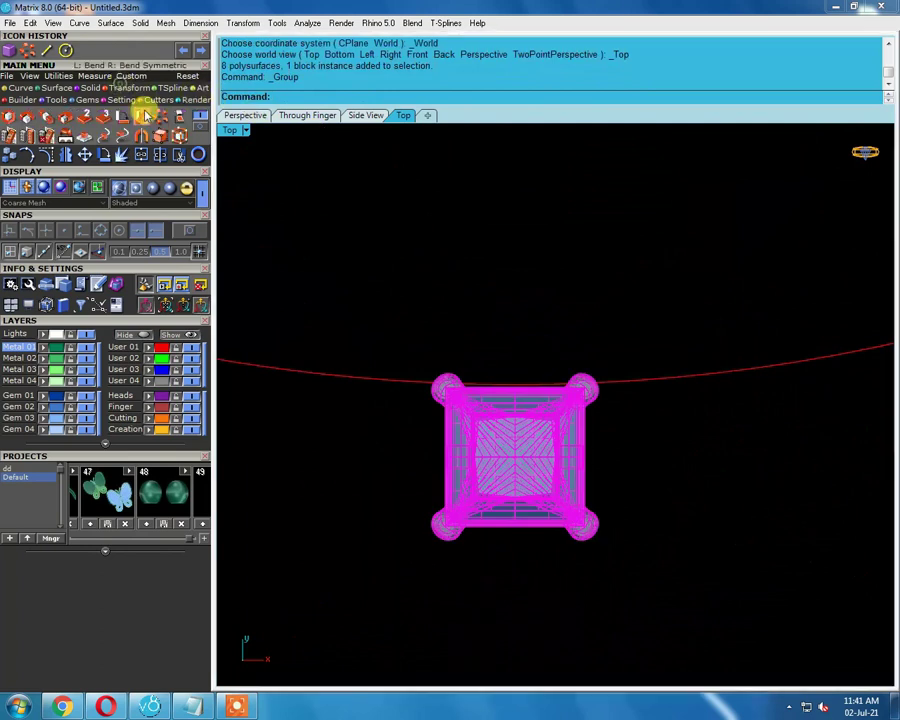
# Polar-array the grouped link, trying 56, 60 and 65 items before accepting 66.
pyautogui.click(144, 118)
pyautogui.press('Return')
pyautogui.scroll(2, 635, 432)
pyautogui.scroll(3, 635, 432)
pyautogui.click(410, 96)
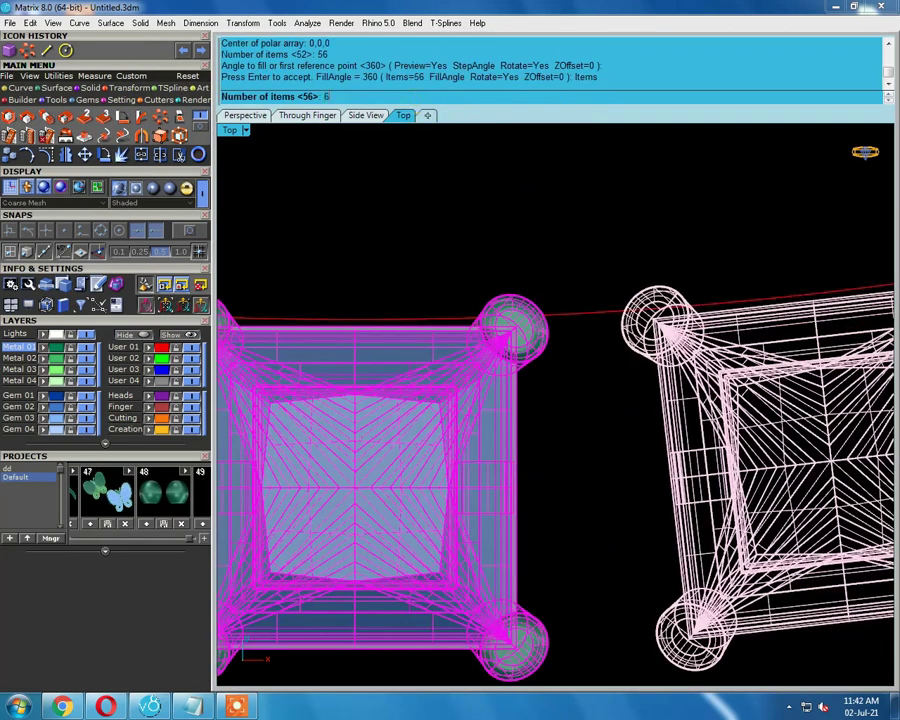
pyautogui.write('0')
pyautogui.press('Return')
pyautogui.click(418, 97)
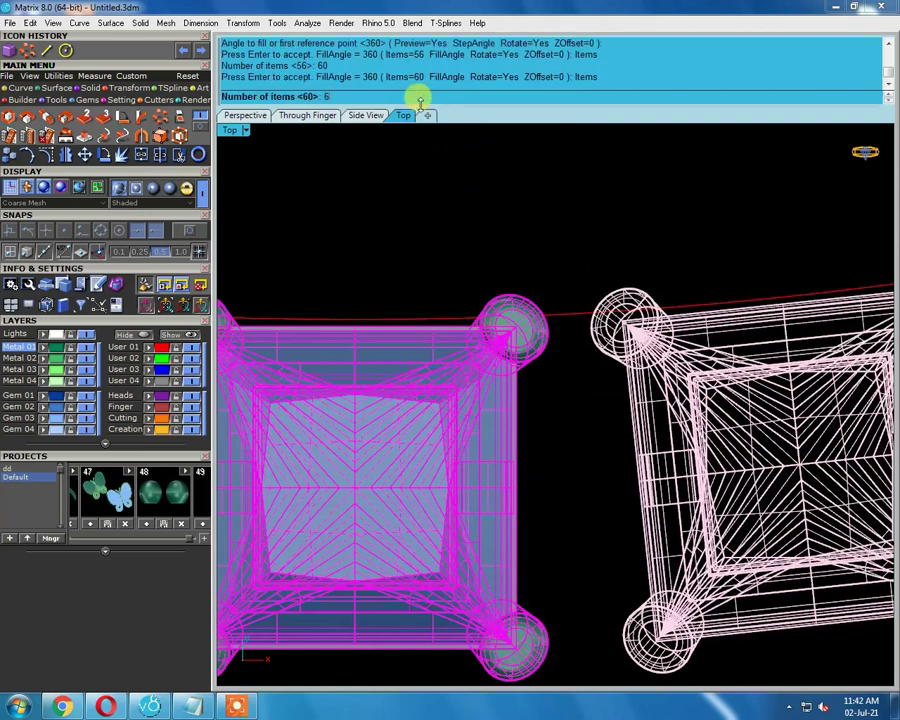
pyautogui.write('5')
pyautogui.press('Return')
pyautogui.click(420, 98)
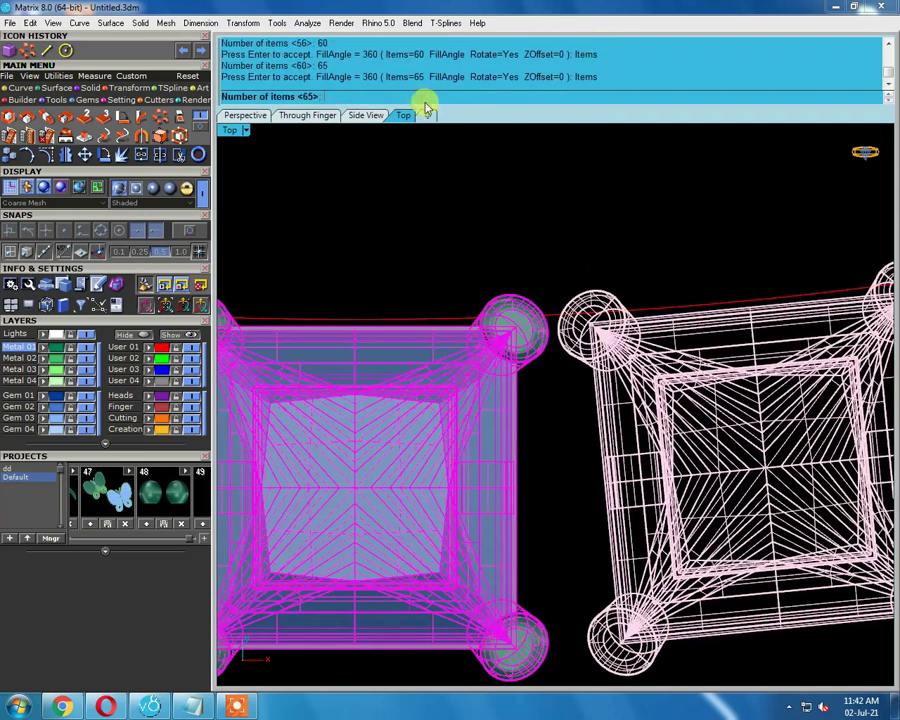
pyautogui.press('Return')
pyautogui.scroll(-2, 557, 340)
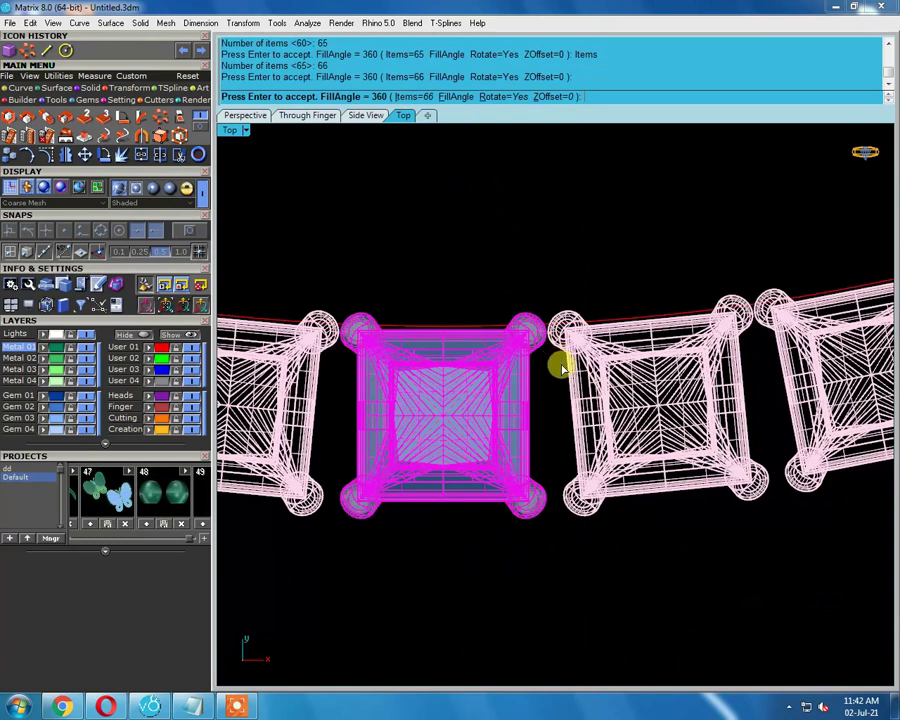
pyautogui.press('Return')
# Orbit around the row of links to check the gaps between neighbours.
pyautogui.moveTo(627, 540)
pyautogui.mouseDown(button='right')
pyautogui.moveTo(526, 392)
pyautogui.moveTo(612, 422)
pyautogui.moveTo(516, 464)
pyautogui.moveTo(572, 357)
pyautogui.mouseUp(button='right')
pyautogui.scroll(2, 508, 430)
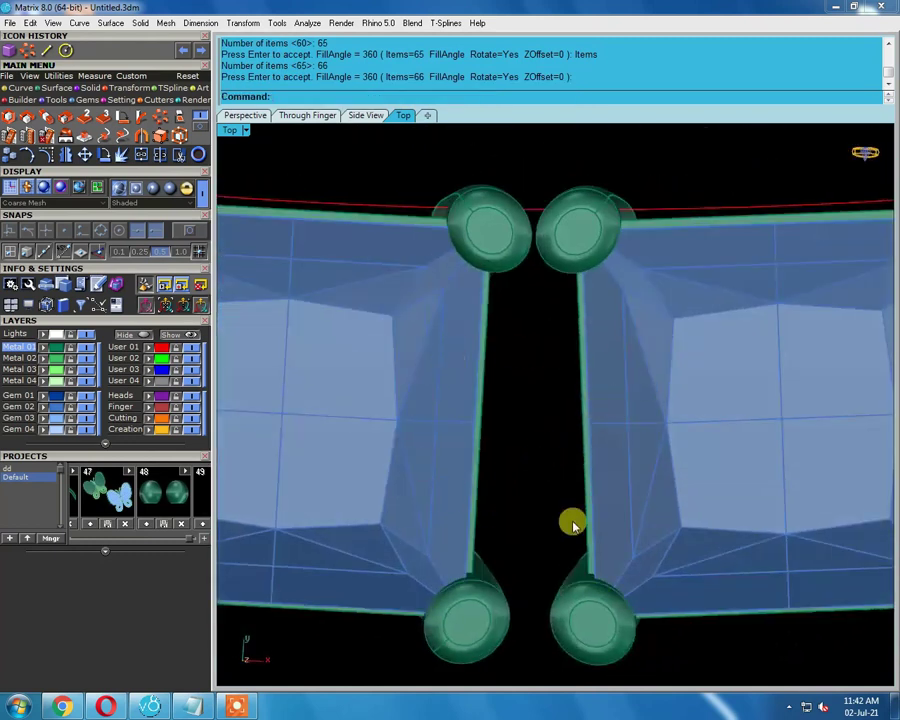
pyautogui.moveTo(422, 372)
pyautogui.mouseDown(button='right')
pyautogui.moveTo(609, 489)
pyautogui.moveTo(587, 306)
pyautogui.moveTo(591, 398)
pyautogui.moveTo(629, 561)
pyautogui.moveTo(589, 428)
pyautogui.mouseUp(button='right')
# Inspect the arrayed links and their prongs from the Top view and in perspective.
pyautogui.write('top')
pyautogui.press('Return')
pyautogui.scroll(3, 520, 410)
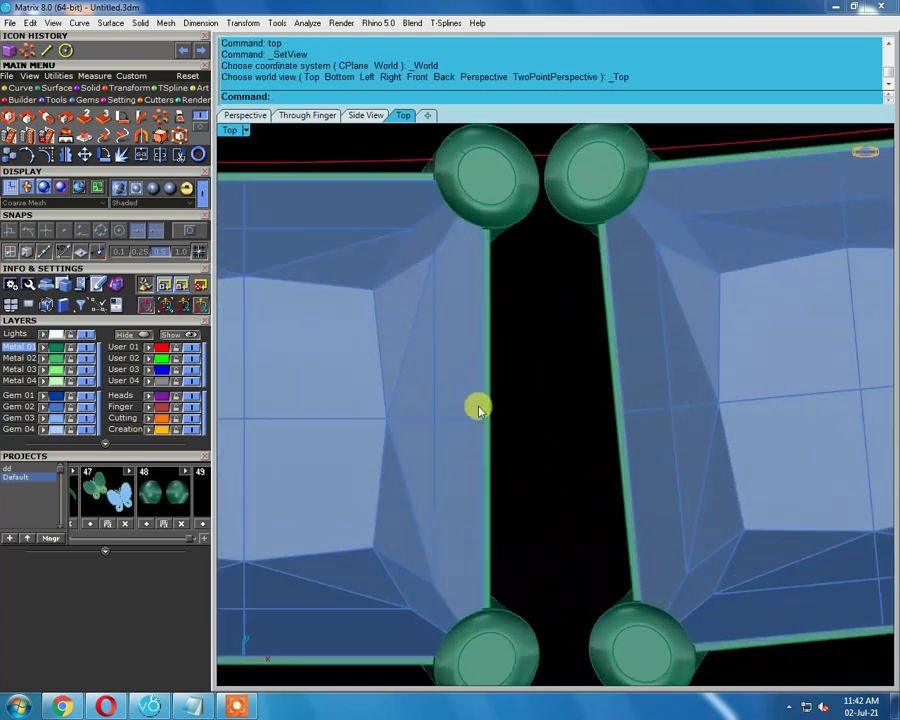
pyautogui.scroll(-2, 500, 400)
pyautogui.scroll(-2, 566, 385)
pyautogui.moveTo(570, 432)
pyautogui.mouseDown(button='right')
pyautogui.moveTo(508, 350)
pyautogui.moveTo(585, 293)
pyautogui.moveTo(590, 330)
pyautogui.mouseUp(button='right')
pyautogui.scroll(3, 590, 330)
pyautogui.scroll(2, 590, 330)
pyautogui.moveTo(538, 277); pyautogui.dragTo(536, 398, button='right')
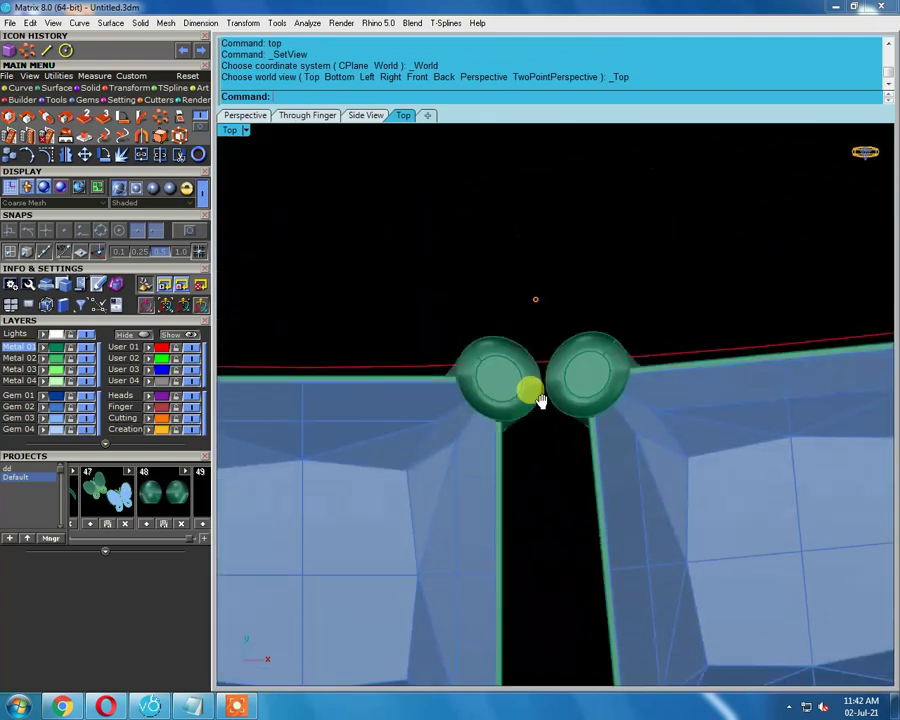
pyautogui.scroll(-2, 460, 300)
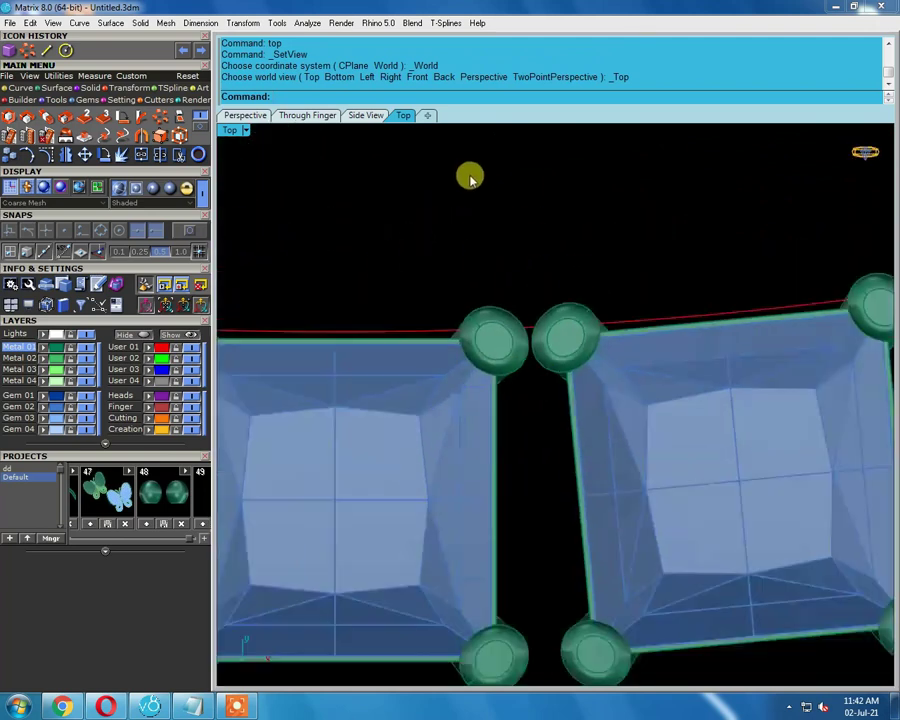
pyautogui.scroll(-2, 444, 265)
pyautogui.scroll(1, 478, 358)
pyautogui.scroll(-2, 479, 292)
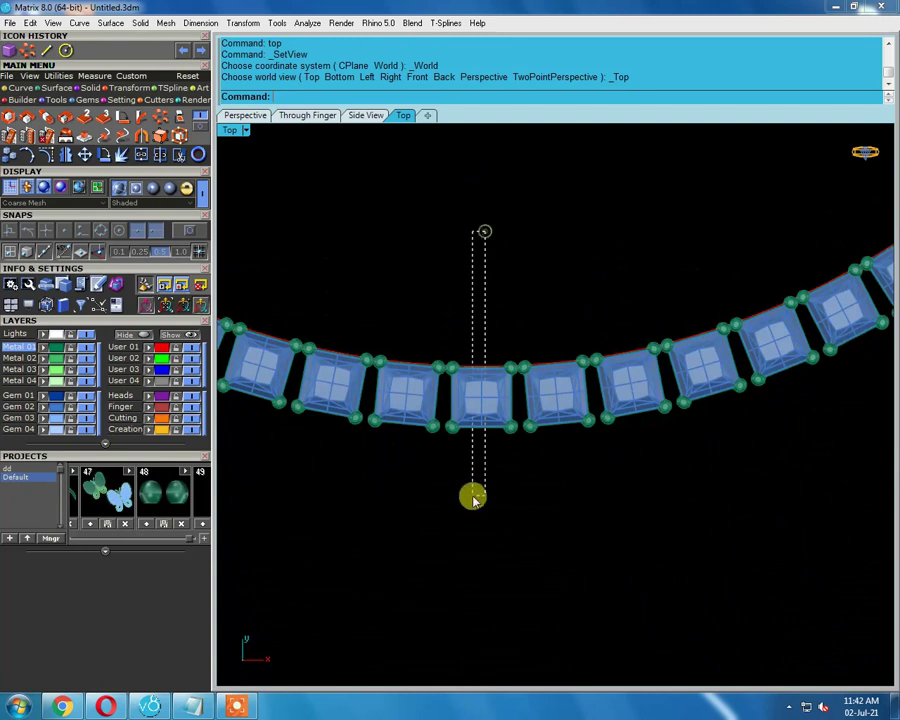
pyautogui.moveTo(473, 498); pyautogui.dragTo(480, 494)
pyautogui.scroll(2, 485, 492)
pyautogui.scroll(1, 510, 380)
pyautogui.scroll(2, 530, 360)
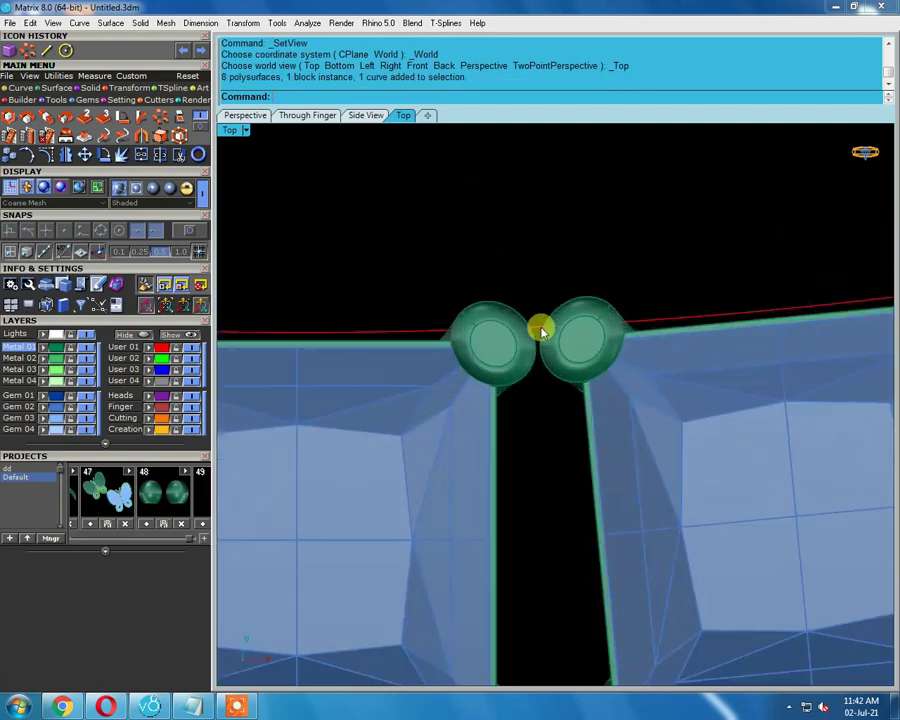
pyautogui.scroll(-3, 540, 335)
pyautogui.scroll(1, 538, 388)
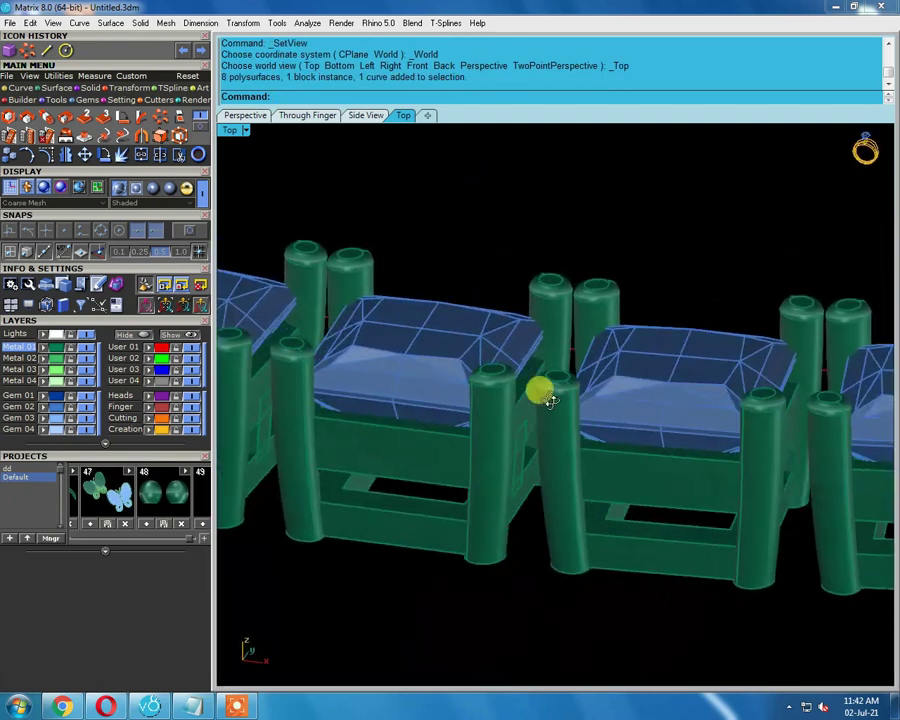
pyautogui.scroll(1, 566, 338)
pyautogui.scroll(1, 537, 320)
pyautogui.moveTo(537, 320)
pyautogui.mouseDown(button='right')
pyautogui.moveTo(532, 378)
pyautogui.moveTo(482, 418)
pyautogui.mouseUp(button='right')
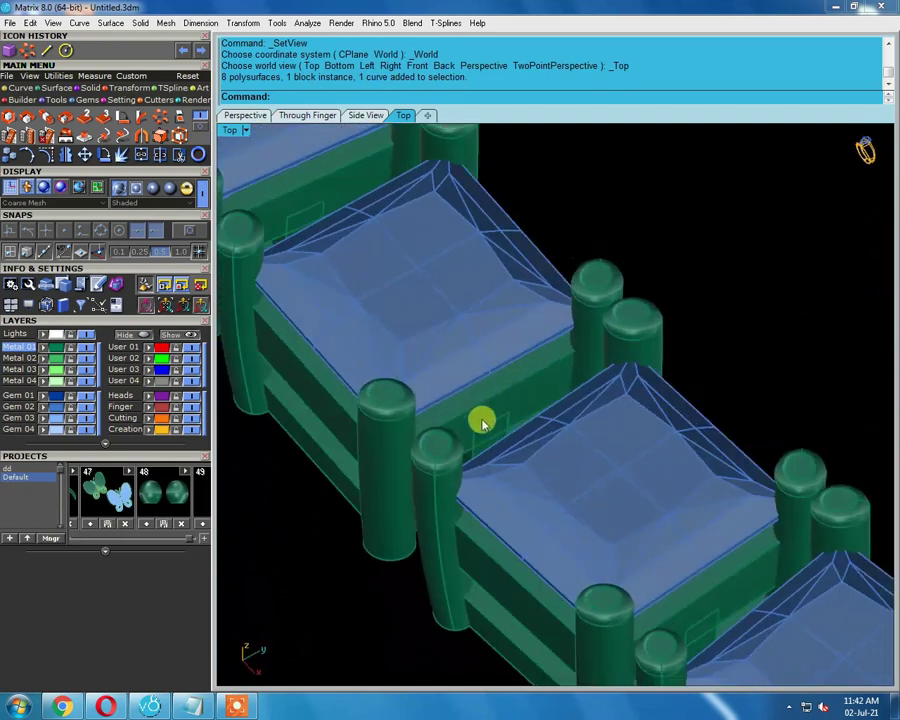
pyautogui.scroll(-2, 495, 405)
pyautogui.scroll(3, 567, 376)
pyautogui.scroll(2, 567, 376)
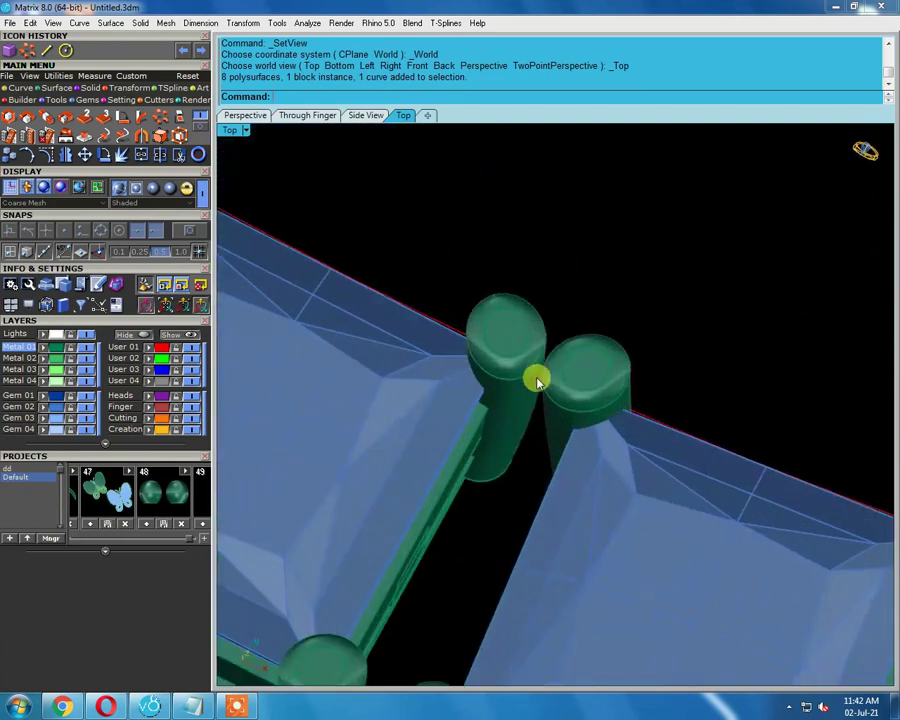
pyautogui.scroll(-3, 537, 381)
pyautogui.scroll(1, 468, 416)
pyautogui.scroll(1, 460, 446)
pyautogui.scroll(1, 467, 393)
# Return to the Top view and undo the ArrayPolar of 66 links.
pyautogui.write('top')
pyautogui.press('Return')
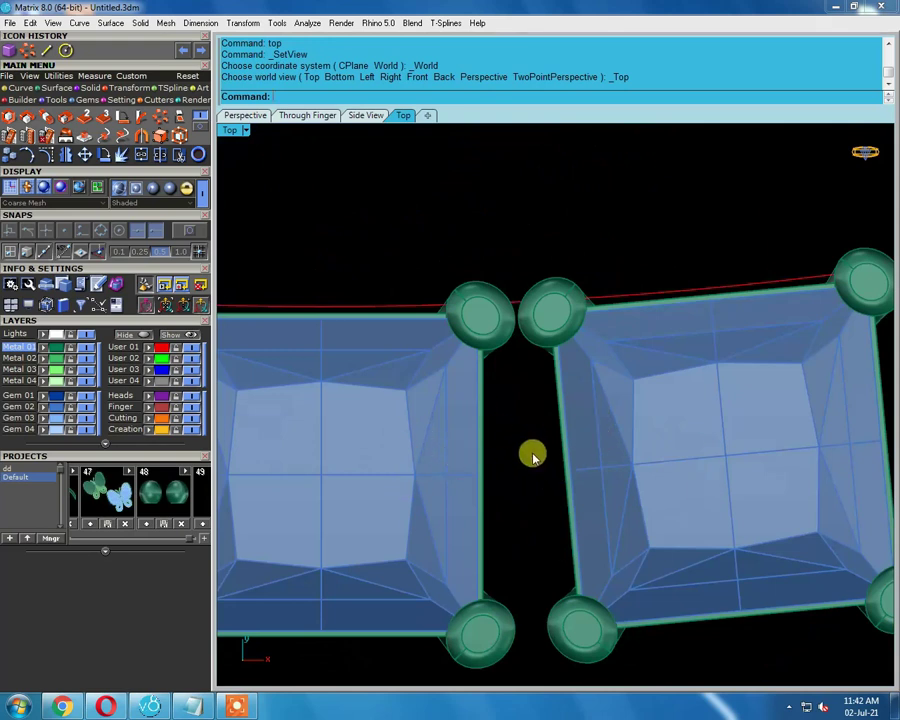
pyautogui.scroll(-3, 530, 462)
pyautogui.scroll(-2, 526, 470)
pyautogui.scroll(-1, 527, 465)
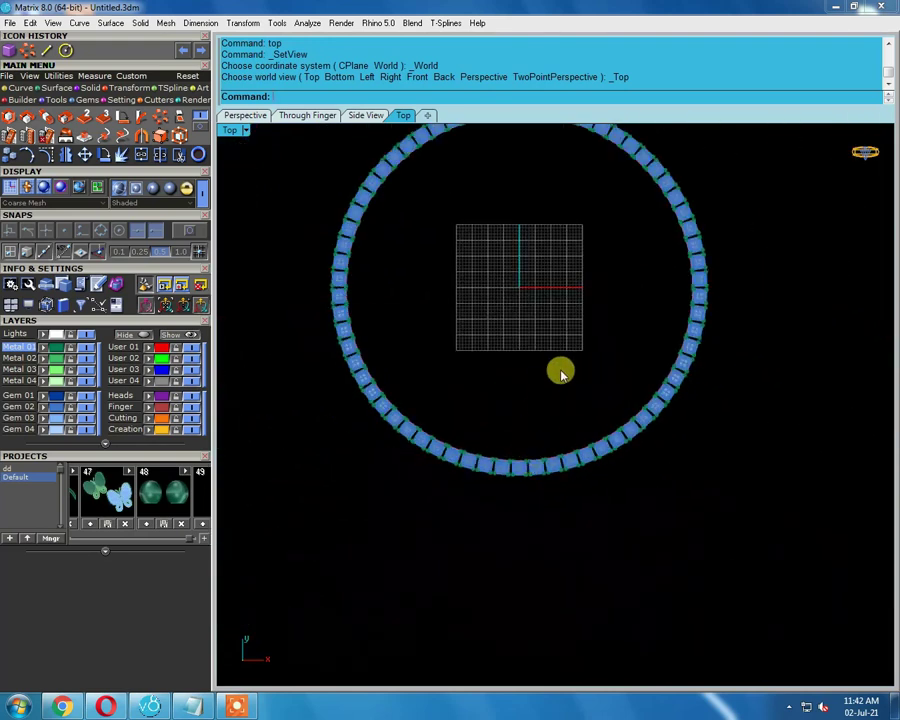
pyautogui.hotkey('ctrl', 'z')
pyautogui.scroll(3, 530, 440)
pyautogui.scroll(2, 480, 440)
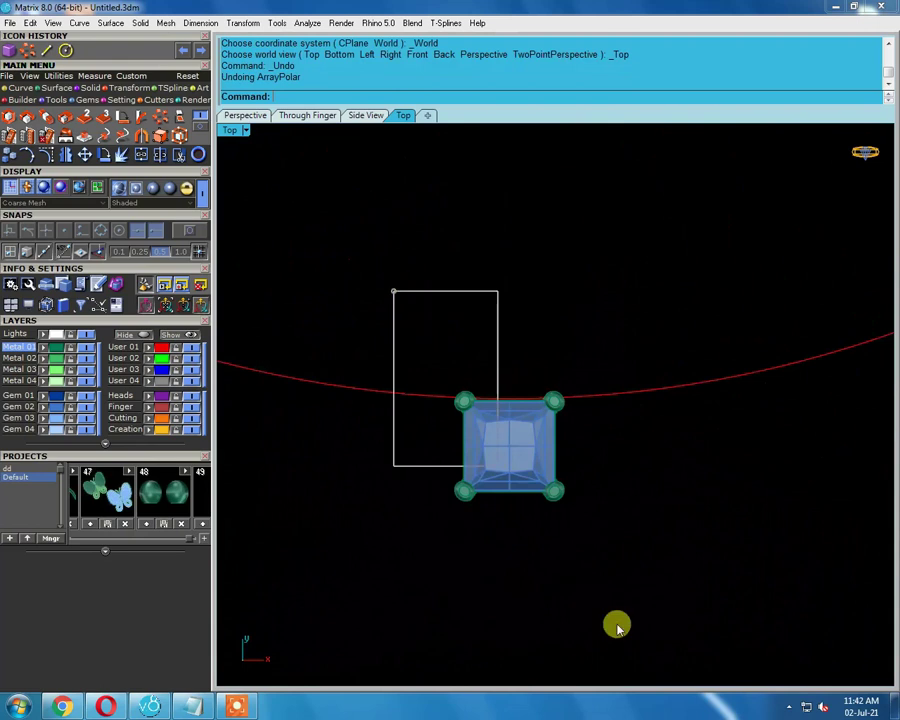
# Select the single remaining link and orbit around it, then return to Top view.
pyautogui.click(540, 450)
pyautogui.scroll(-2, 583, 436)
pyautogui.scroll(2, 560, 450)
pyautogui.click(510, 420)
pyautogui.scroll(2, 505, 420)
pyautogui.moveTo(638, 578)
pyautogui.keyDown('ctrl'); pyautogui.keyDown('shift'); pyautogui.mouseDown(button='right')
pyautogui.moveTo(458, 360)
pyautogui.moveTo(565, 525)
pyautogui.mouseUp(button='right'); pyautogui.keyUp('shift'); pyautogui.keyUp('ctrl')
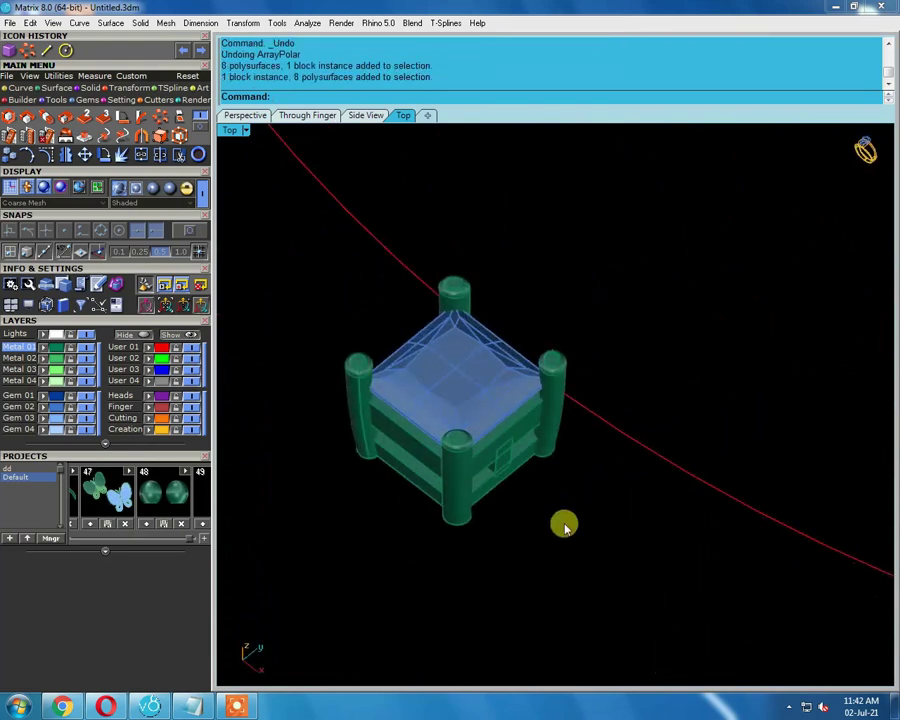
pyautogui.click(532, 438)
pyautogui.keyDown('ctrl'); pyautogui.keyDown('shift'); pyautogui.moveTo(532, 438); pyautogui.dragTo(520, 502, button='right'); pyautogui.keyUp('shift'); pyautogui.keyUp('ctrl')
pyautogui.scroll(-2, 549, 535)
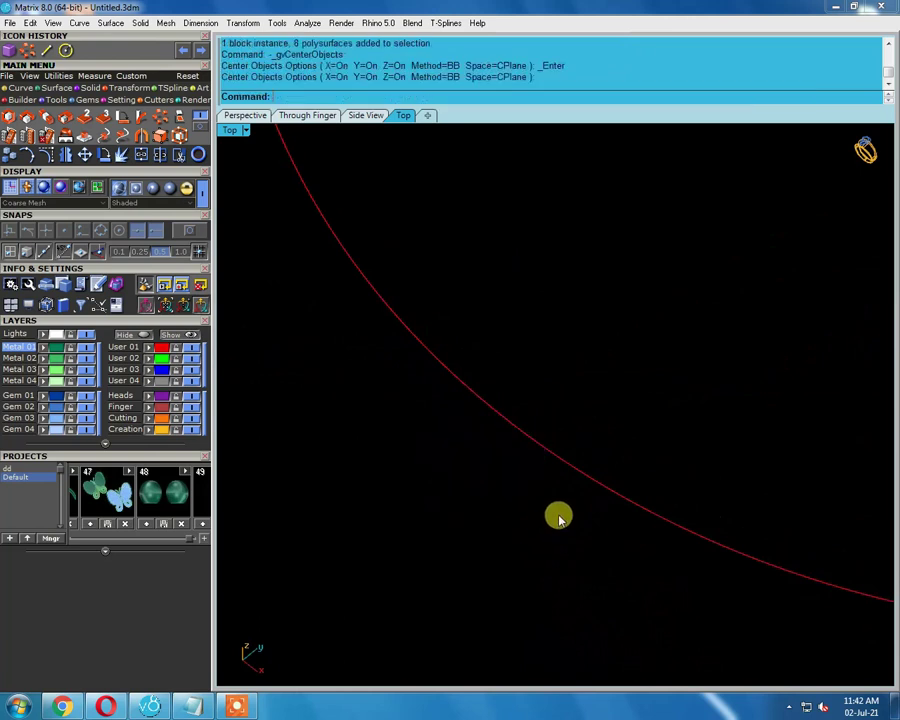
pyautogui.write('top')
pyautogui.press('Return')
pyautogui.scroll(3, 515, 430)
pyautogui.scroll(2, 497, 407)
# Check the link in front, right, wireframe and shaded displays, ending in Top view.
pyautogui.write('front right w')
pyautogui.moveTo(562, 526); pyautogui.dragTo(520, 374, button='right')
pyautogui.write('w')
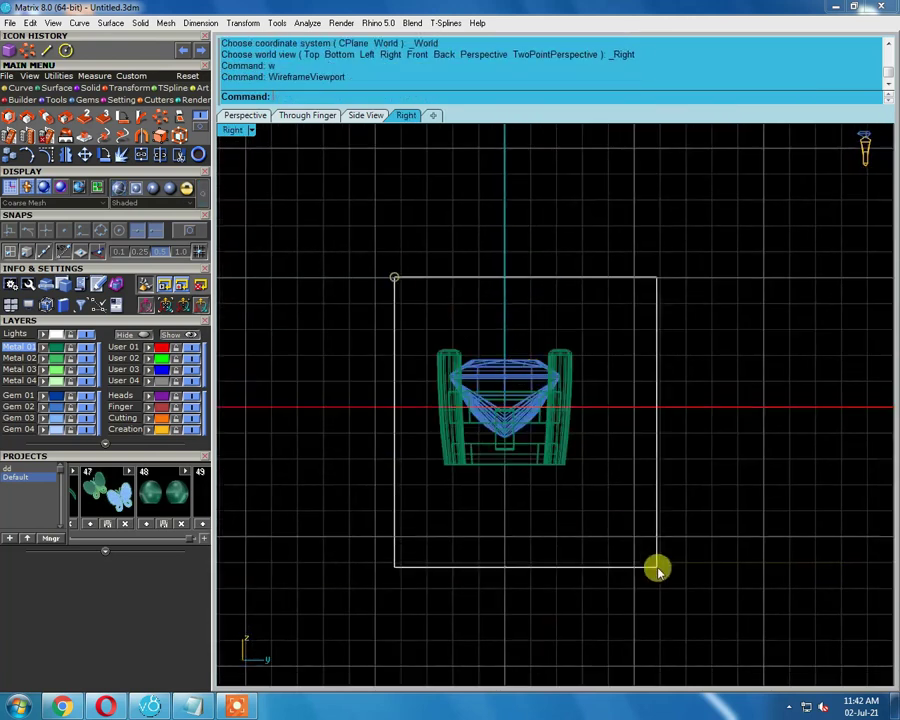
pyautogui.moveTo(657, 567); pyautogui.dragTo(657, 567)
pyautogui.scroll(2, 523, 517)
pyautogui.write('s')
pyautogui.press('Return')
pyautogui.moveTo(523, 517)
pyautogui.keyDown('ctrl'); pyautogui.keyDown('shift'); pyautogui.mouseDown(button='right')
pyautogui.moveTo(465, 347)
pyautogui.moveTo(636, 457)
pyautogui.mouseUp(button='right'); pyautogui.keyUp('shift'); pyautogui.keyUp('ctrl')
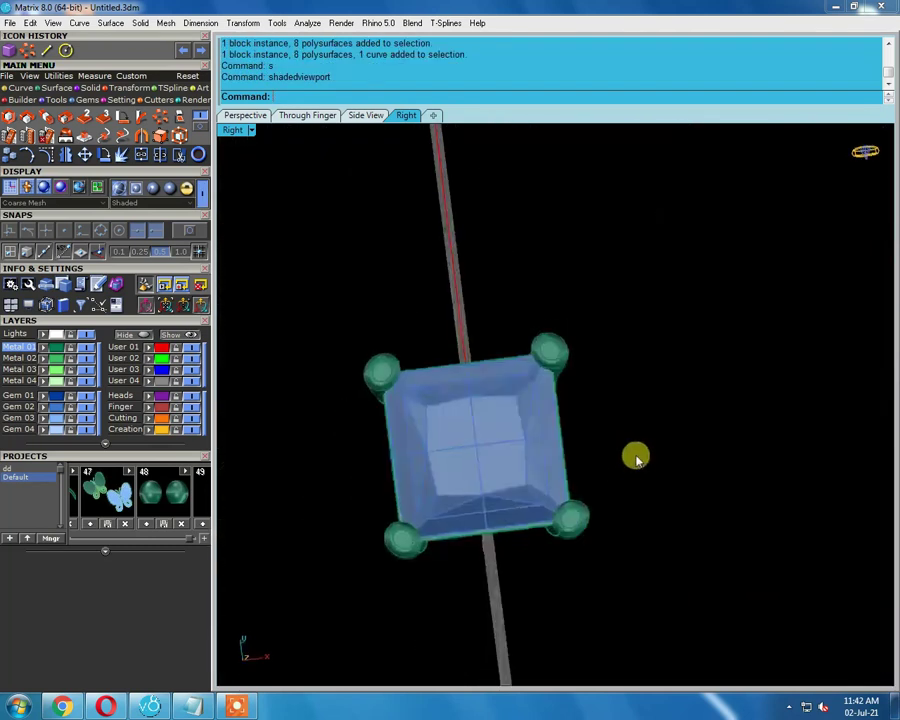
pyautogui.write('top')
pyautogui.press('Return')
pyautogui.scroll(3, 621, 434)
pyautogui.scroll(2, 560, 430)
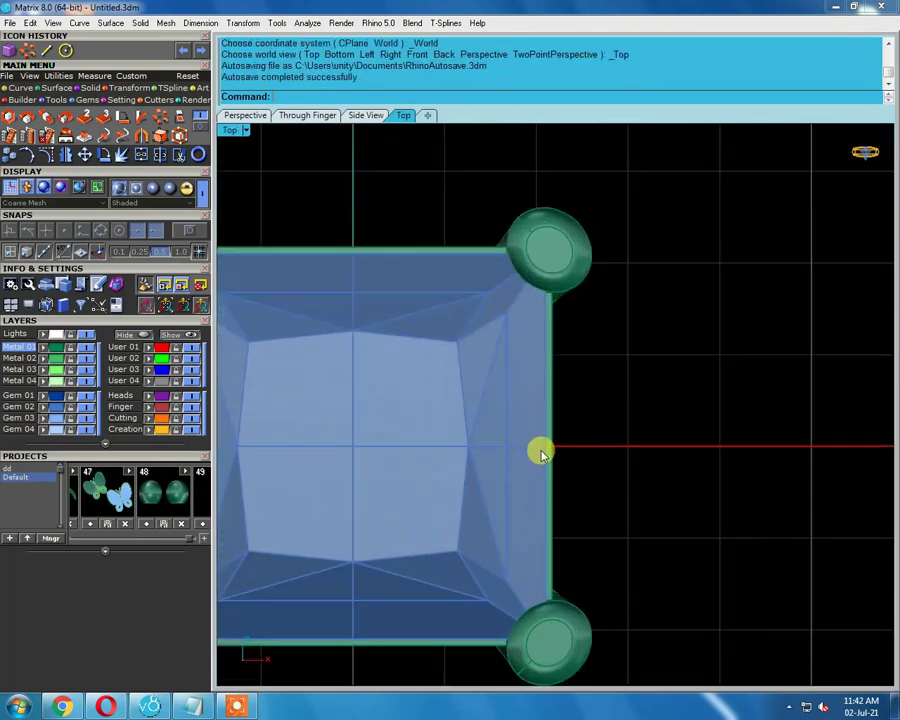
pyautogui.scroll(-3, 540, 455)
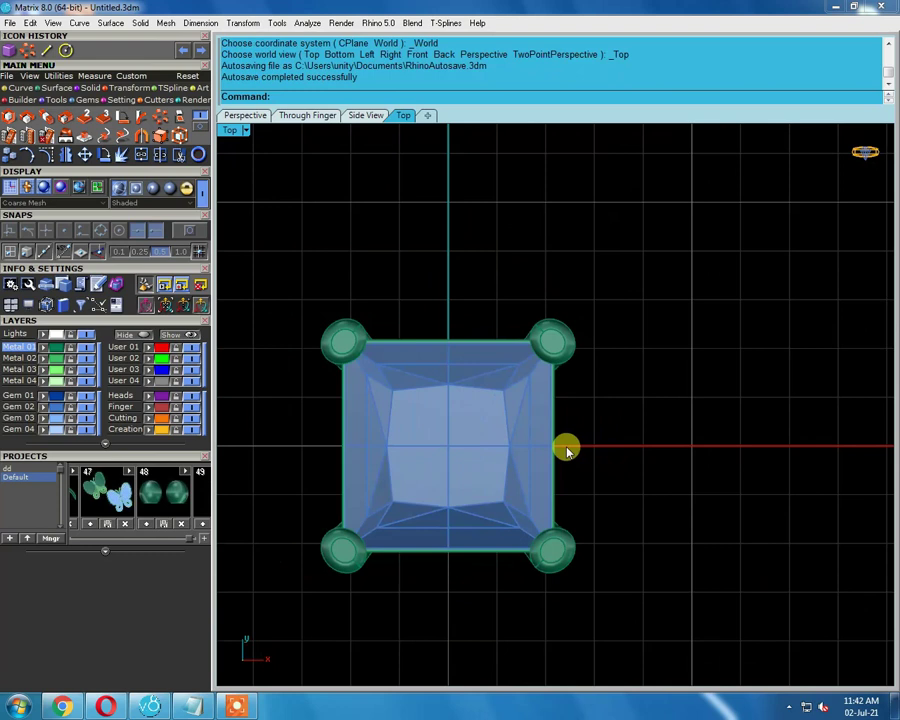
# In the Right view, window-select the whole link and hide it.
pyautogui.write('Right')
pyautogui.press('Return')
pyautogui.moveTo(693, 225); pyautogui.dragTo(382, 538)
pyautogui.hotkey('ctrl', 'h')
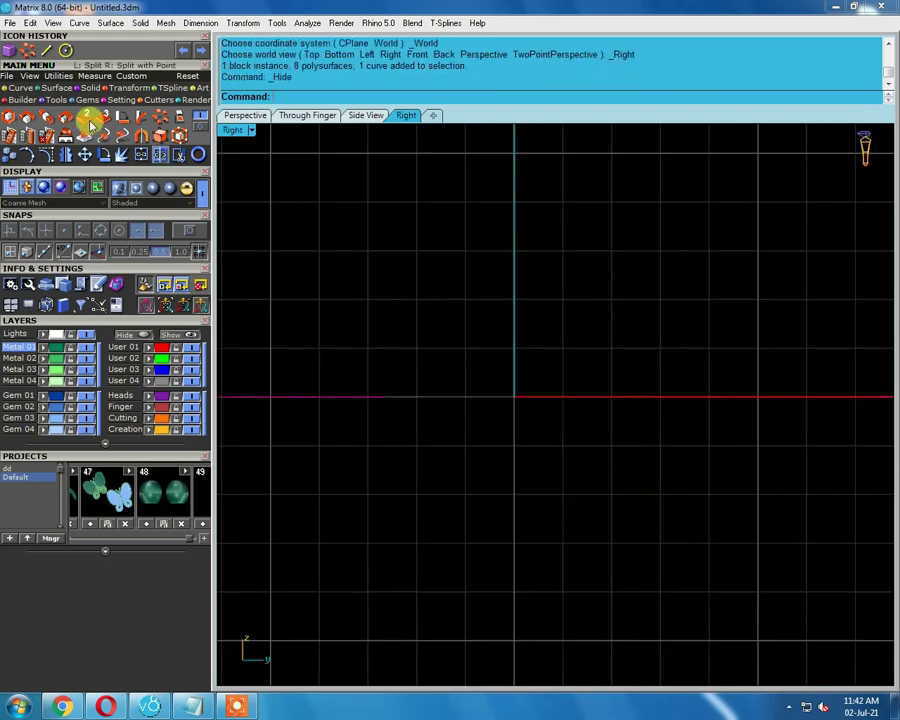
pyautogui.click(20, 87)
# Draw a centre-based rectangle at 0,0,0 with length 7.
pyautogui.click(65, 116)
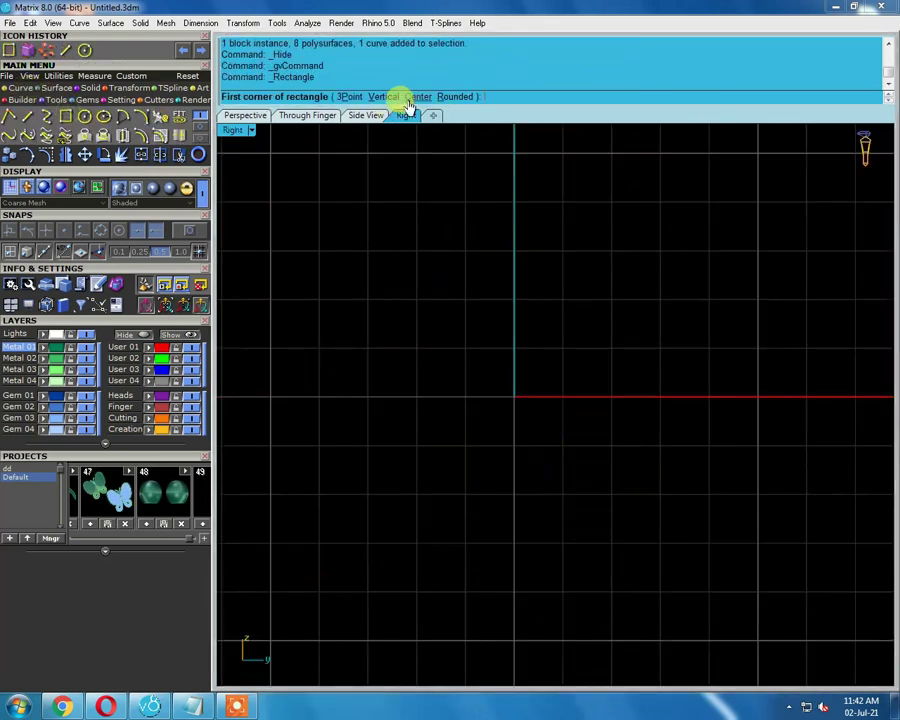
pyautogui.click(407, 97)
pyautogui.write('0,0,0')
pyautogui.press('Return')
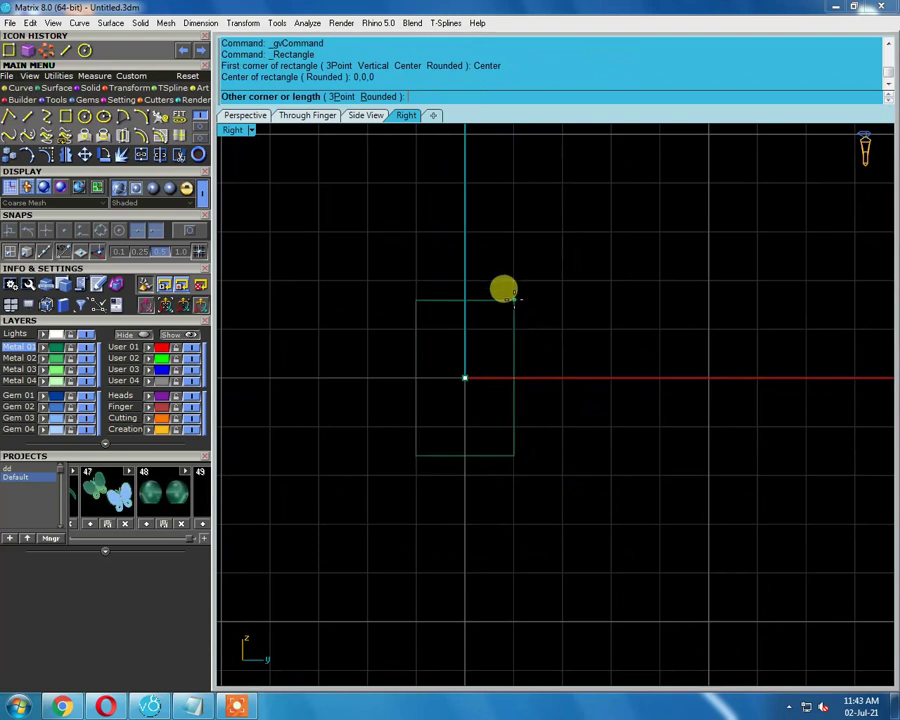
pyautogui.write('7')
pyautogui.press('Return')
pyautogui.press('Return')
pyautogui.scroll(-3, 466, 358)
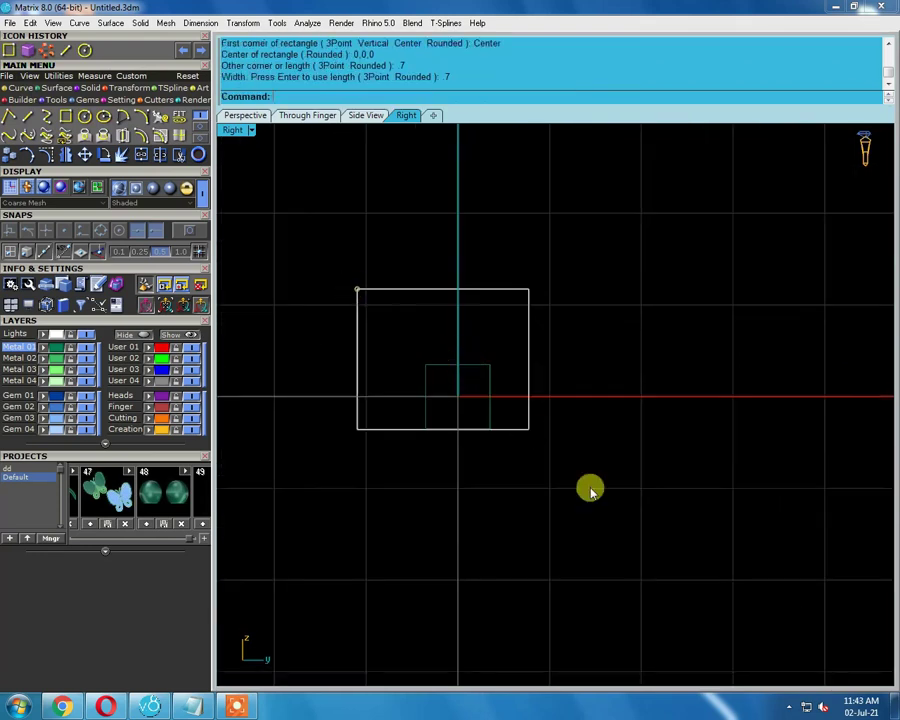
# Copy the square 7 units below the original and move it down.
pyautogui.moveTo(356, 290); pyautogui.dragTo(586, 484)
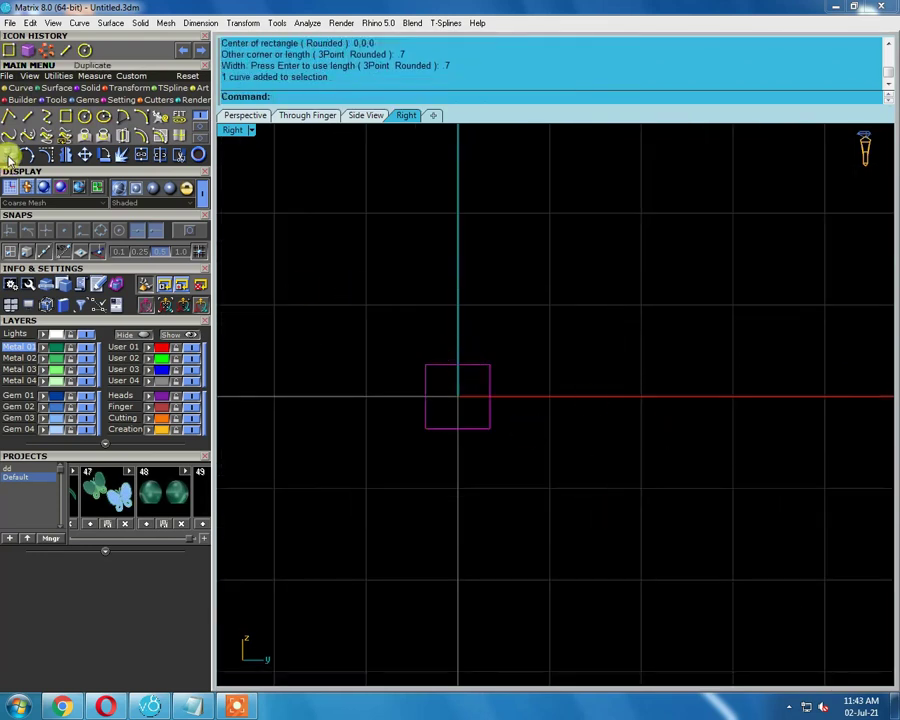
pyautogui.click(10, 156)
pyautogui.click(530, 322)
pyautogui.click(531, 395)
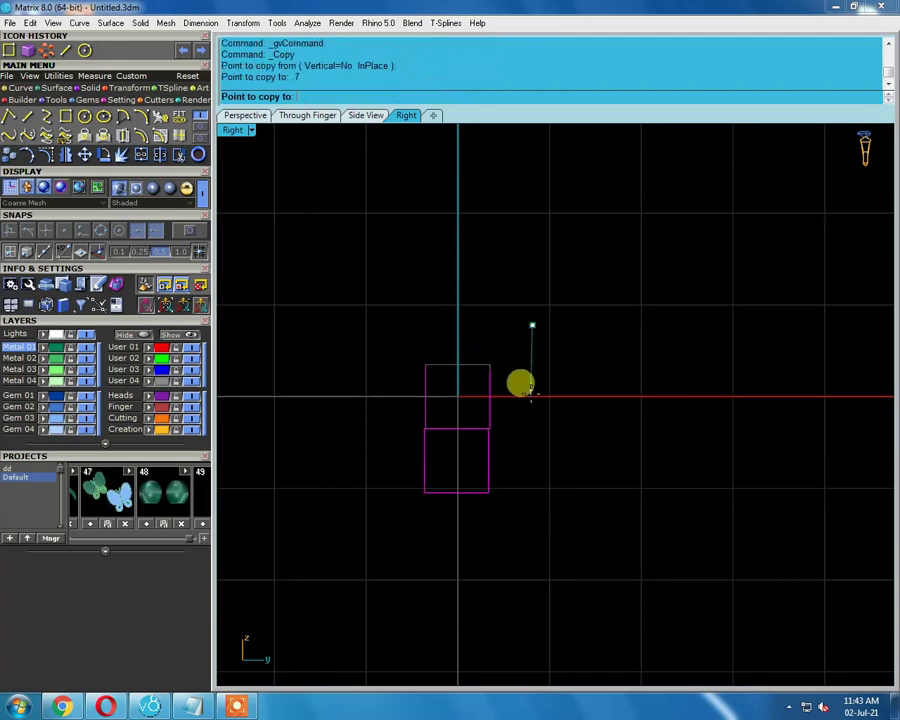
pyautogui.press('Return')
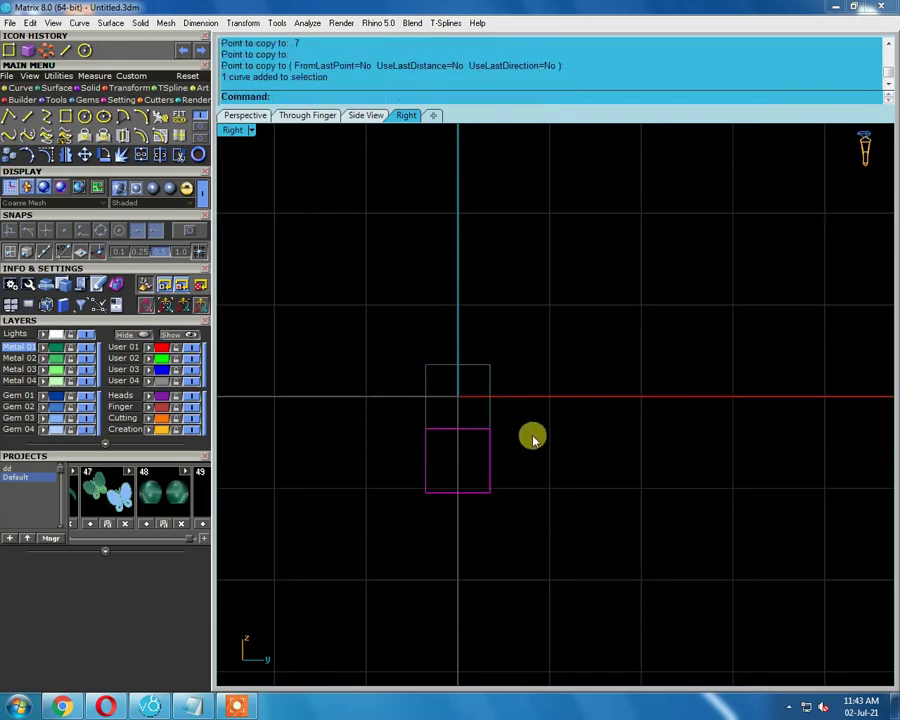
pyautogui.write('m')
pyautogui.press('Return')
pyautogui.click(531, 433)
pyautogui.press('Return')
pyautogui.click(526, 460)
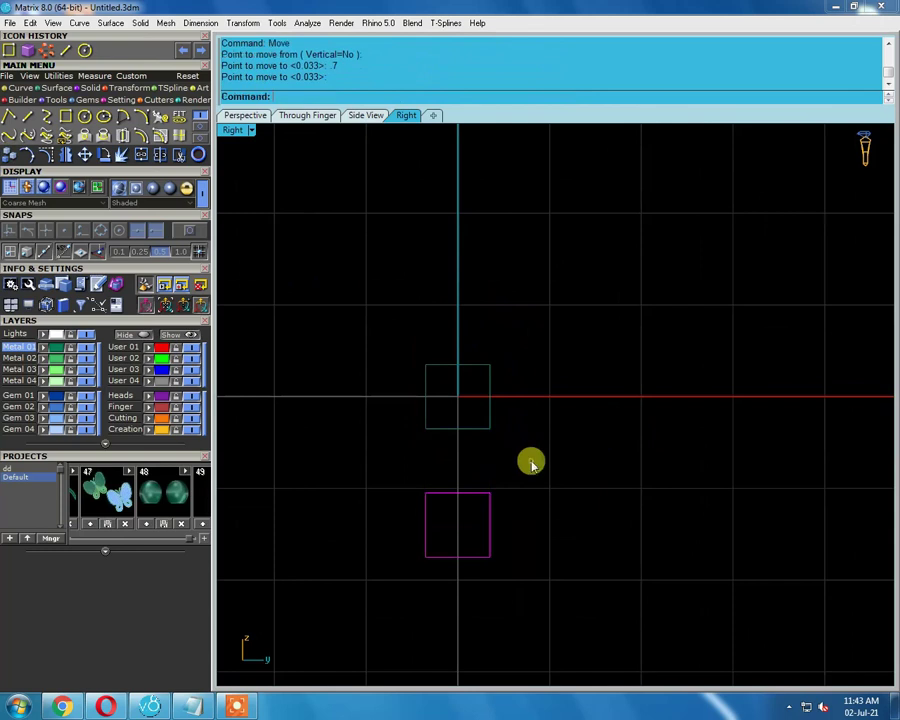
# Delete the misplaced lower square.
pyautogui.moveTo(526, 460); pyautogui.dragTo(487, 370, button='right')
pyautogui.scroll(2, 455, 392)
pyautogui.scroll(-1, 480, 350)
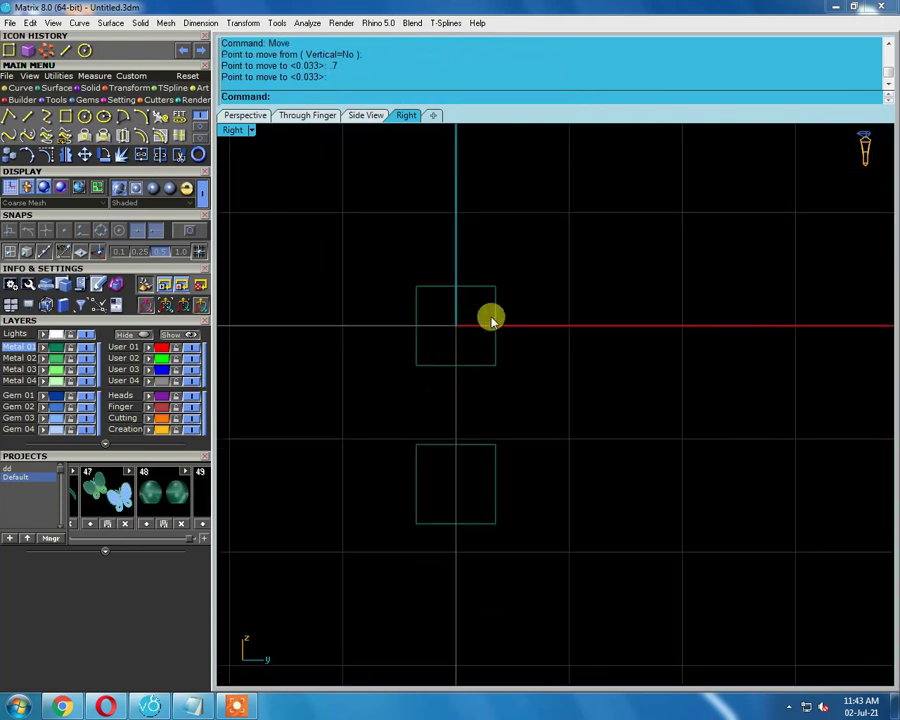
pyautogui.click(410, 505)
pyautogui.press('Delete')
# Copy-paste the top square and move the copy 7 units down, one square height lower.
pyautogui.moveTo(577, 372); pyautogui.dragTo(371, 281)
pyautogui.hotkey('ctrl', 'c')
pyautogui.hotkey('ctrl', 'v')
pyautogui.write('m')
pyautogui.press('Return')
pyautogui.click(533, 338)
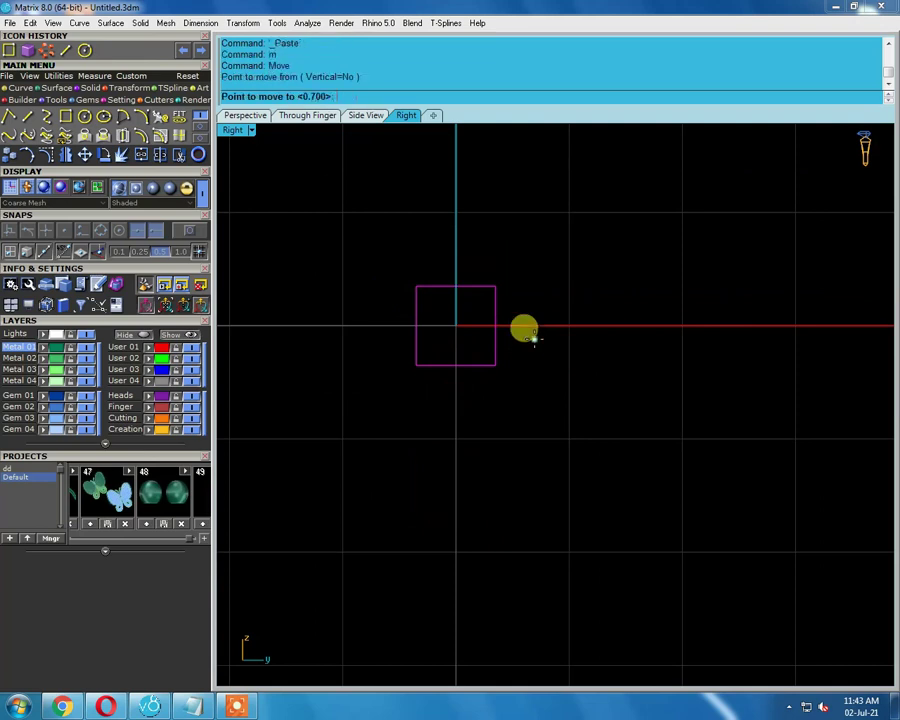
pyautogui.write('7')
pyautogui.press('Return')
pyautogui.click(538, 415)
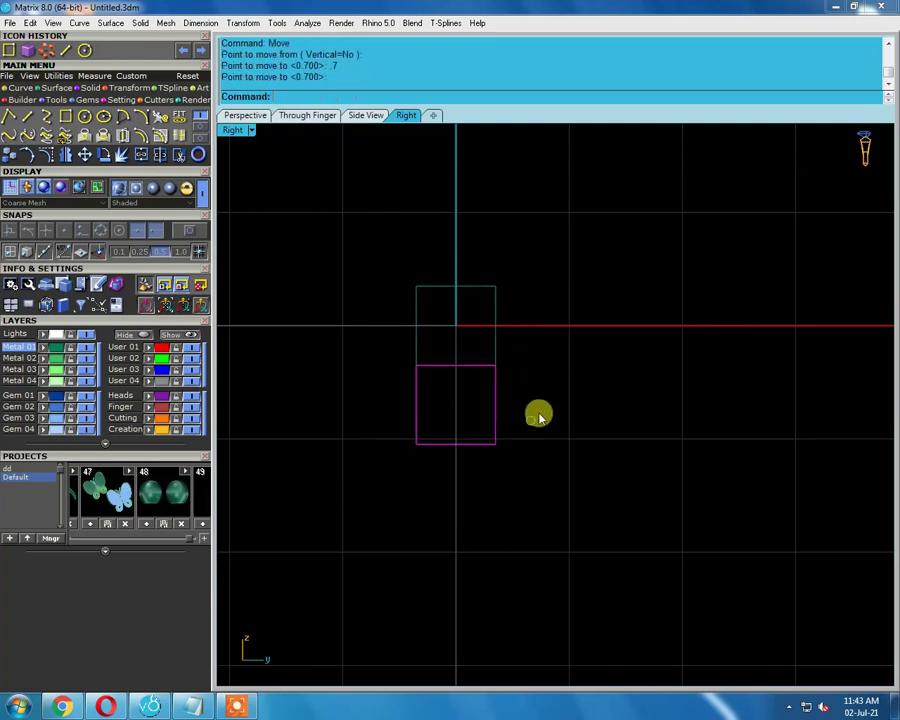
pyautogui.press('Return')
pyautogui.click(550, 378)
pyautogui.click(556, 422)
# Window-select both squares, show the hidden link again with Ctrl+Alt+H, and select it.
pyautogui.scroll(-1, 474, 380)
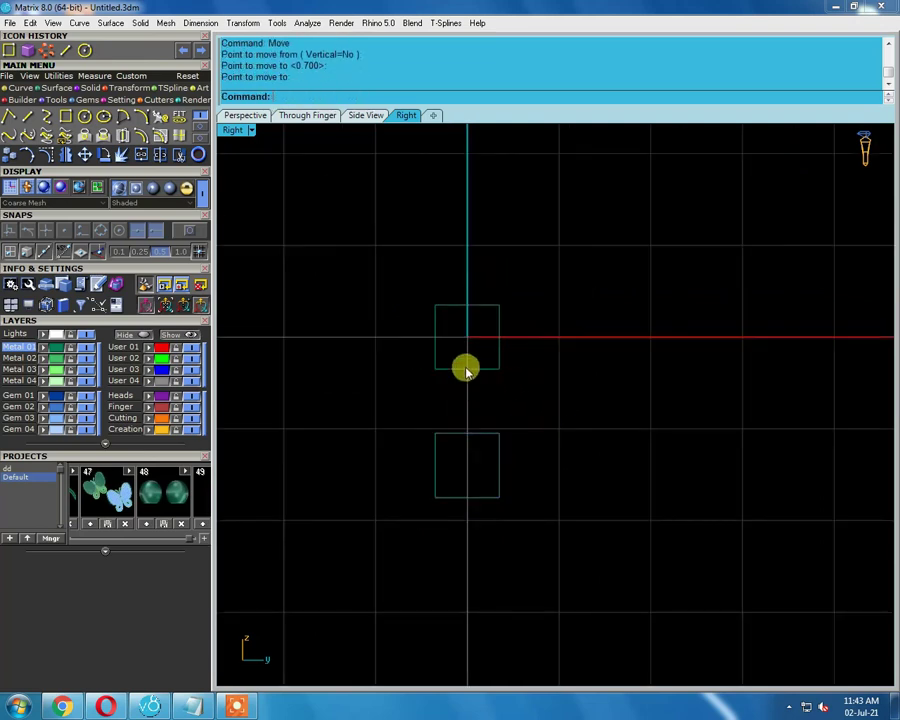
pyautogui.moveTo(484, 265); pyautogui.dragTo(412, 428)
pyautogui.scroll(2, 514, 430)
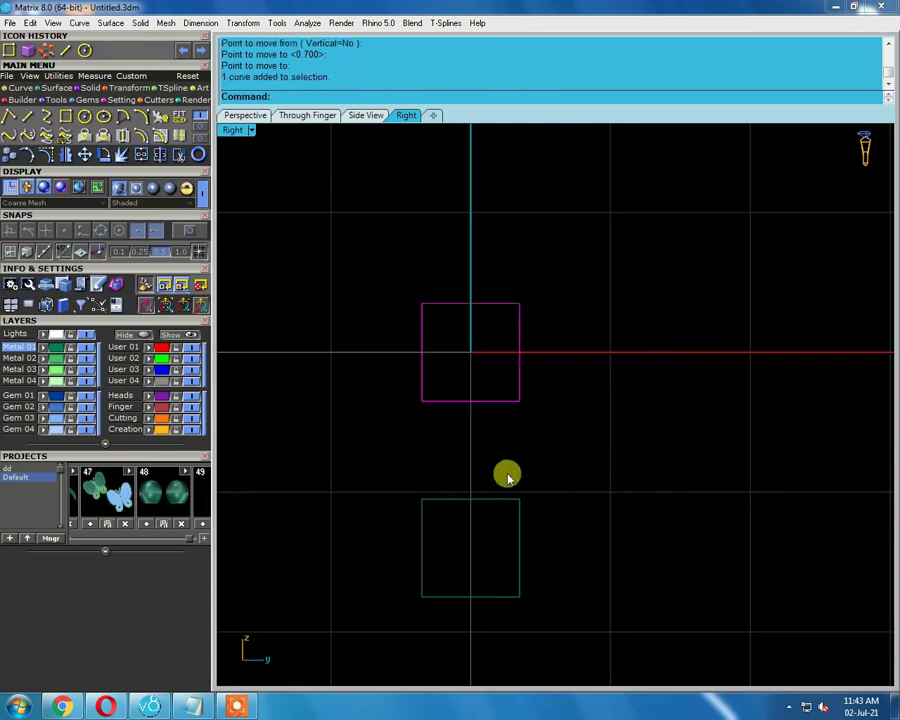
pyautogui.moveTo(478, 497); pyautogui.dragTo(481, 423, button='right')
pyautogui.moveTo(582, 403); pyautogui.dragTo(374, 613)
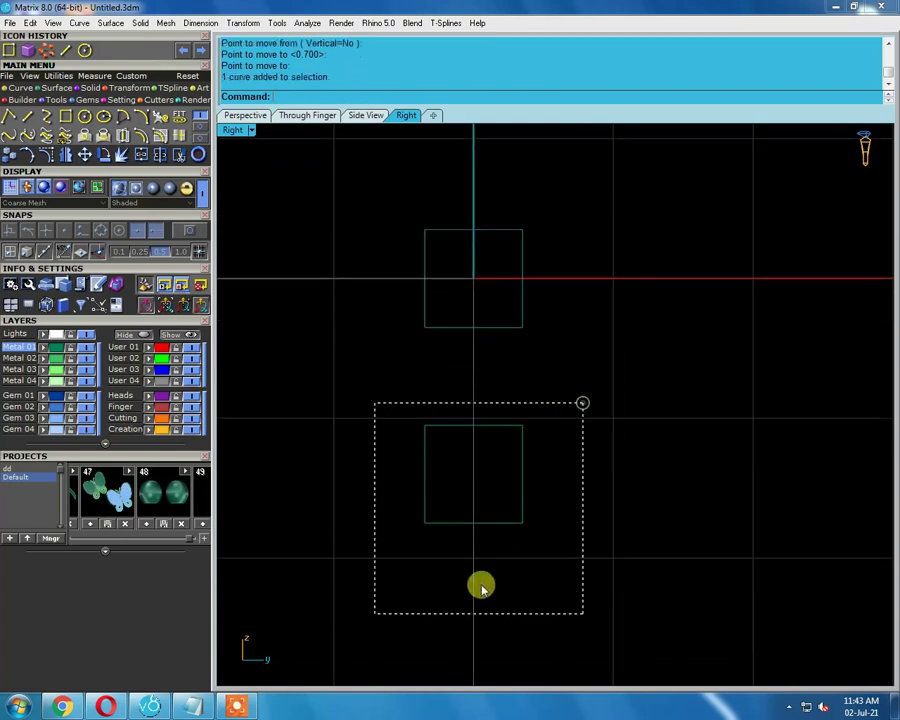
pyautogui.scroll(-1, 520, 444)
pyautogui.scroll(-1, 463, 385)
pyautogui.moveTo(407, 233); pyautogui.dragTo(606, 532)
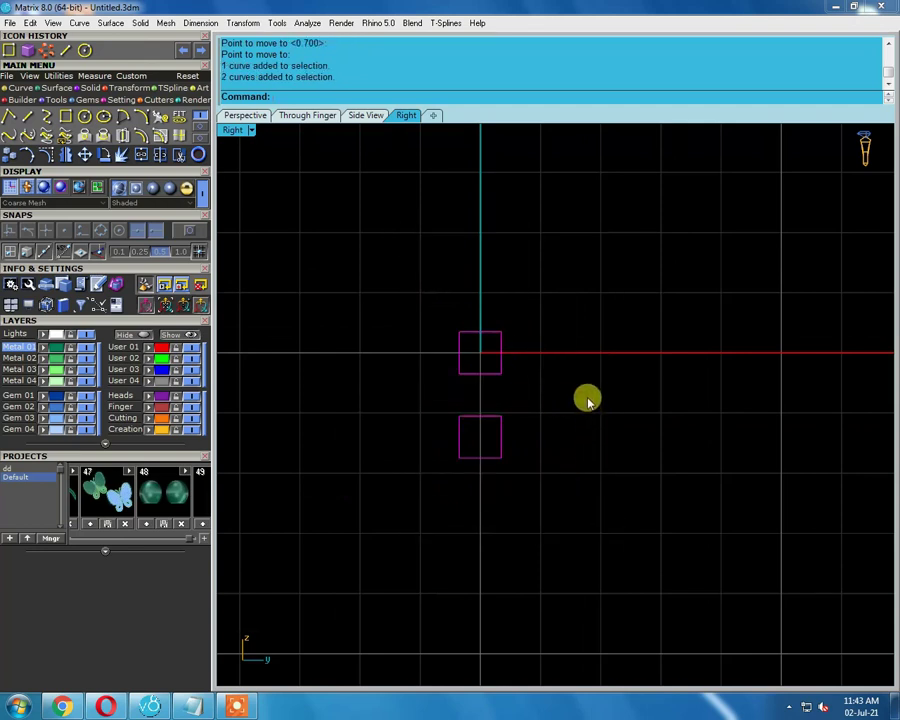
pyautogui.hotkey('ctrl', 'alt', 'h')
pyautogui.scroll(-2, 438, 306)
pyautogui.moveTo(438, 306)
pyautogui.keyDown('ctrl'); pyautogui.keyDown('shift'); pyautogui.mouseDown(button='right')
pyautogui.moveTo(510, 392)
pyautogui.moveTo(526, 355)
pyautogui.mouseUp(button='right'); pyautogui.keyUp('shift'); pyautogui.keyUp('ctrl')
pyautogui.hotkey('ctrl', 'a')
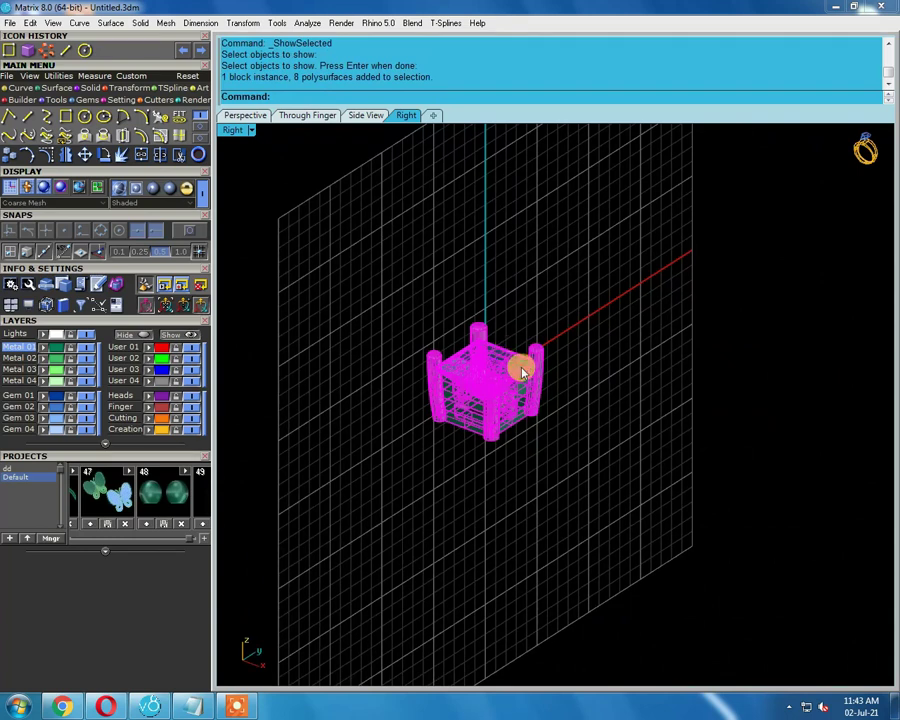
# Delete the restored link, switch to Top view and expand the projects thumbnail strip.
pyautogui.press('Delete')
pyautogui.write('top')
pyautogui.press('Return')
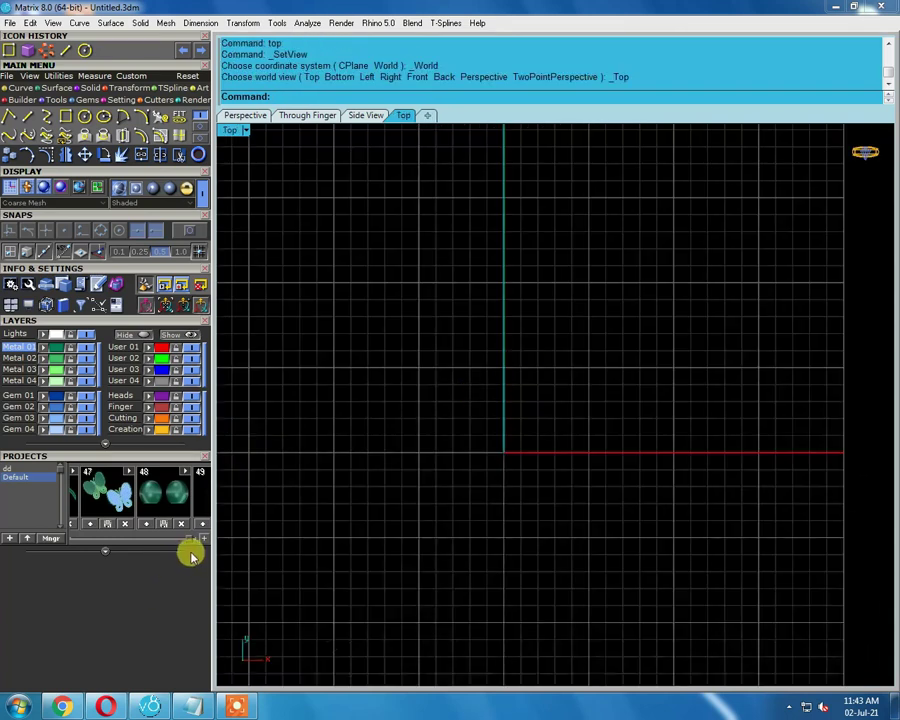
pyautogui.click(192, 541)
pyautogui.scroll(-1, 196, 542)
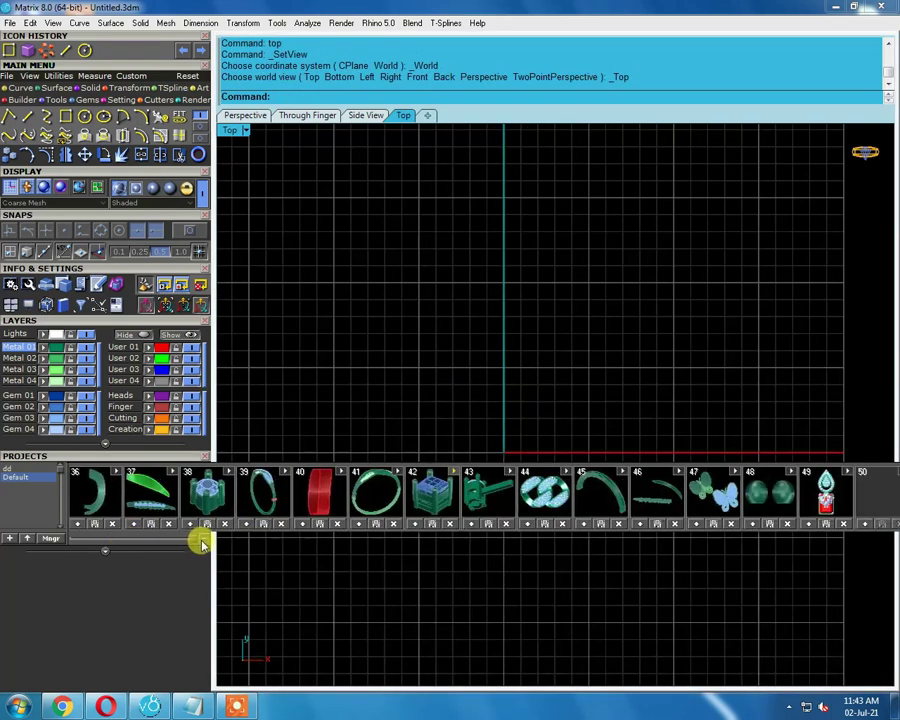
pyautogui.scroll(1, 196, 545)
pyautogui.moveTo(190, 541); pyautogui.dragTo(66, 551)
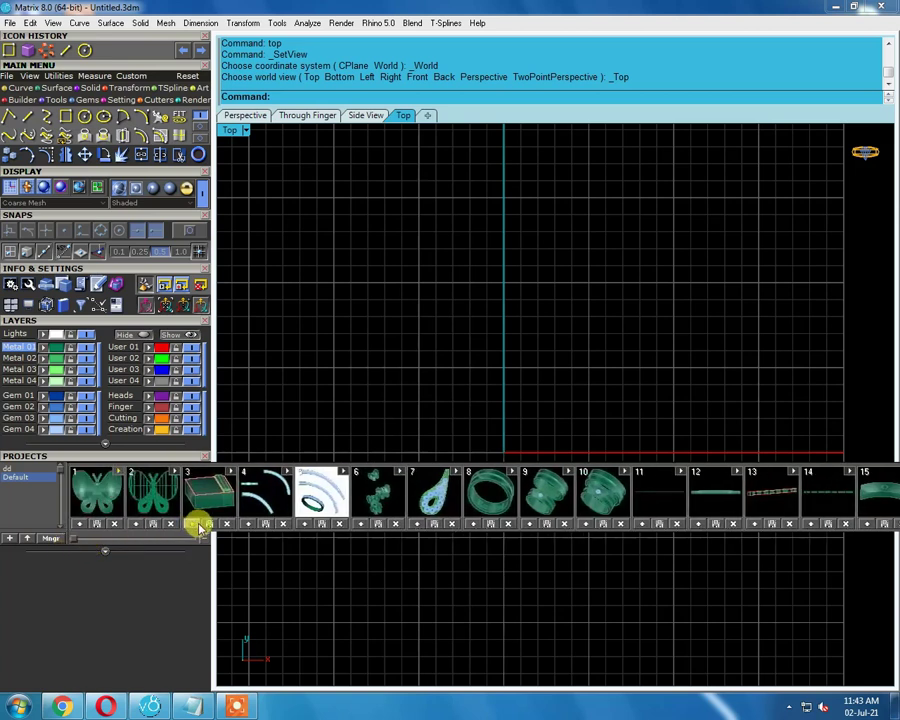
pyautogui.scroll(-3, 530, 415)
pyautogui.scroll(-3, 535, 480)
# Window-select the two square curves, check them from the side, hide them, and return to Top.
pyautogui.press('Return')
pyautogui.scroll(2, 520, 540)
pyautogui.scroll(3, 511, 430)
pyautogui.scroll(2, 420, 500)
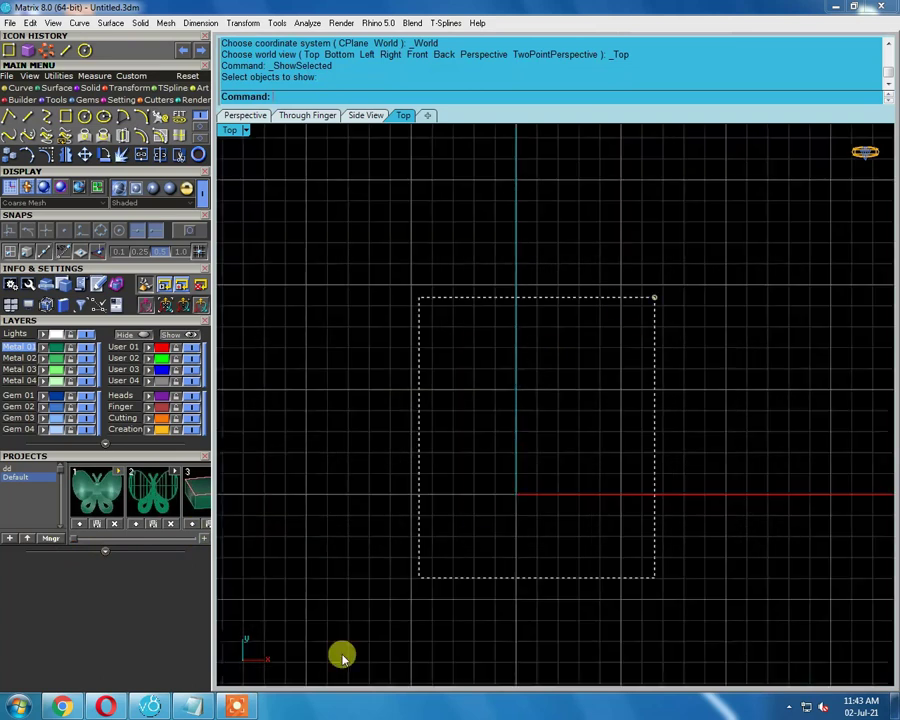
pyautogui.moveTo(418, 577); pyautogui.dragTo(654, 297)
pyautogui.hotkey('ctrl', 'F3')
pyautogui.hotkey('ctrl', 'h')
pyautogui.hotkey('ctrl', 'F1')
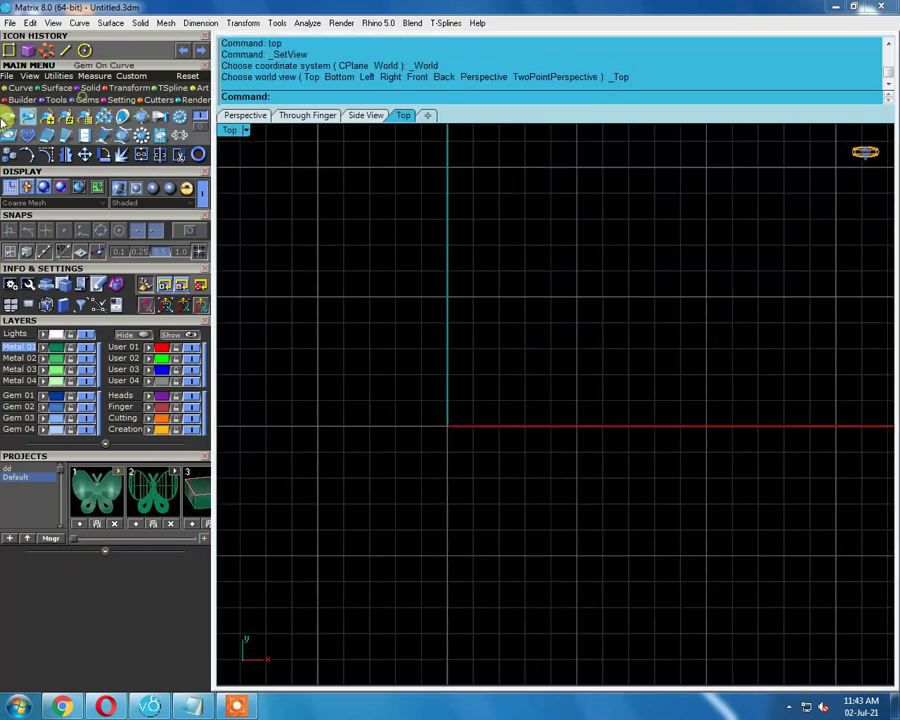
# Load a 3.0 mm round diamond from the Gem Loader.
pyautogui.click(5, 118)
pyautogui.scroll(-5, 169, 519)
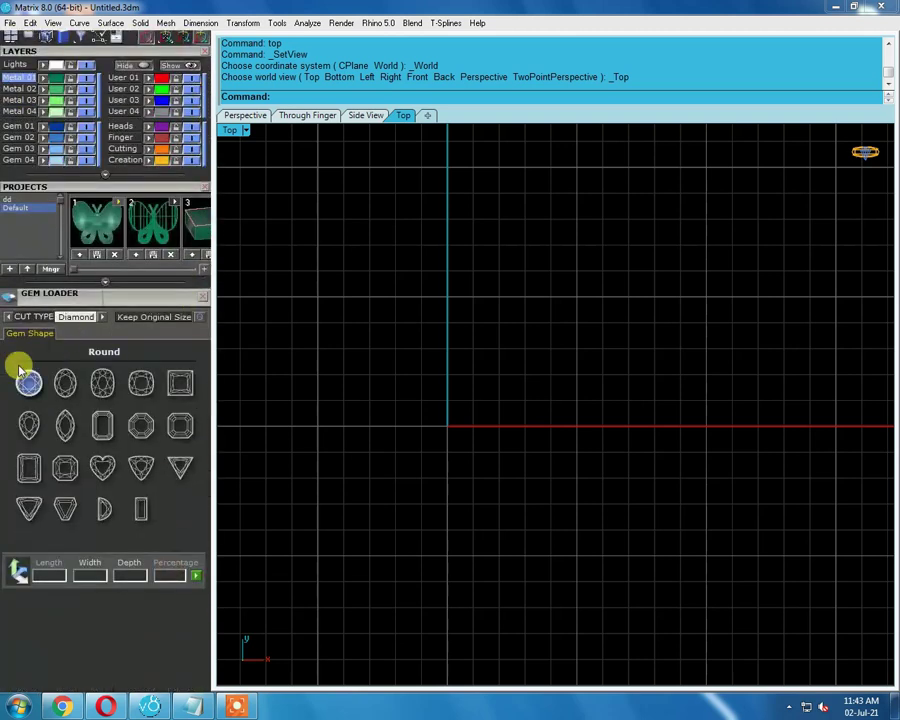
pyautogui.click(127, 383)
pyautogui.click(113, 512)
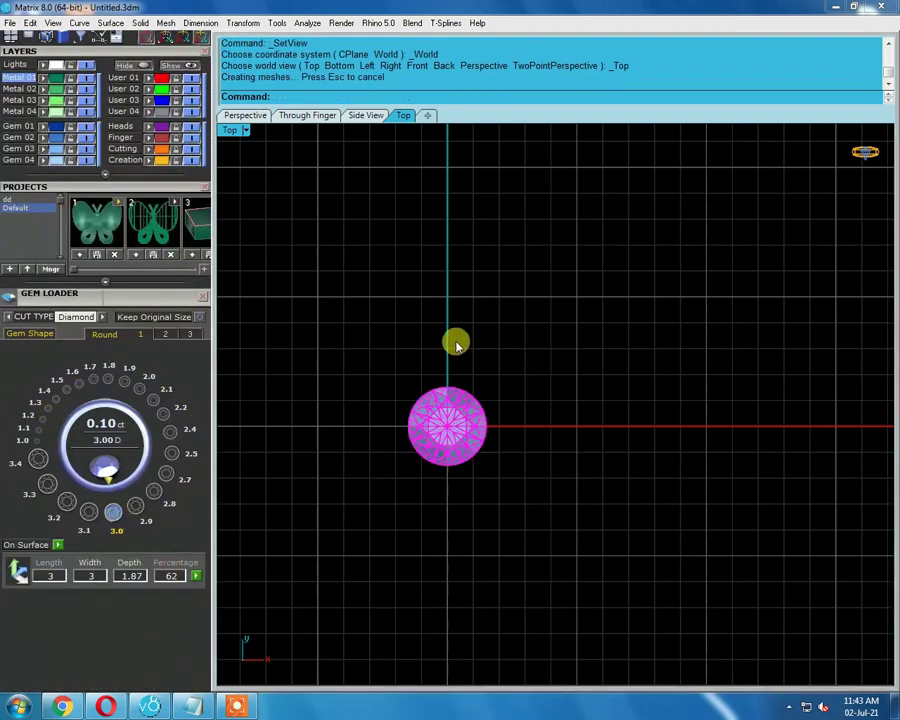
# Create a 3.2-diameter cylinder base at the origin, ending 1.5 below the gem.
pyautogui.write('cr')
pyautogui.press('Return')
pyautogui.write('0')
pyautogui.press('Return')
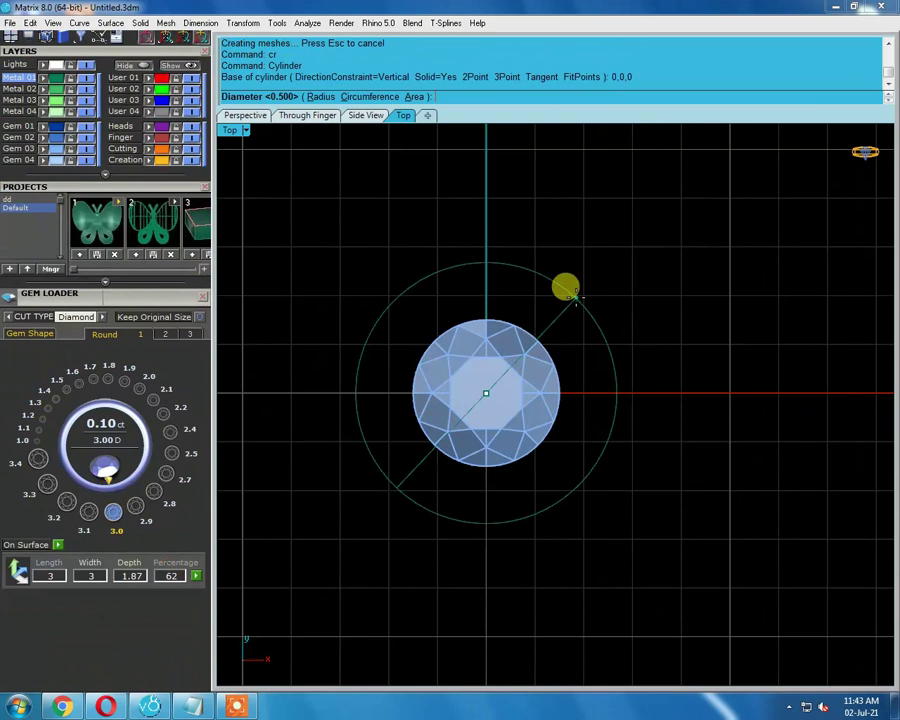
pyautogui.write('3.2')
pyautogui.press('Return')
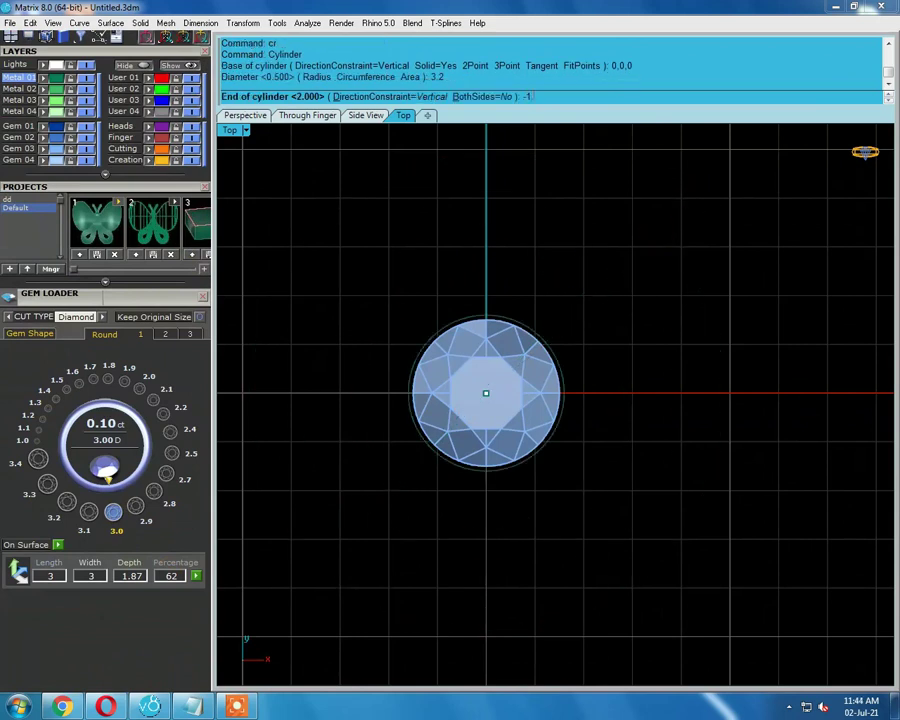
pyautogui.write('5')
pyautogui.press('Return')
# In Front view, move the diamond up by 1 unit.
pyautogui.write('front')
pyautogui.press('Return')
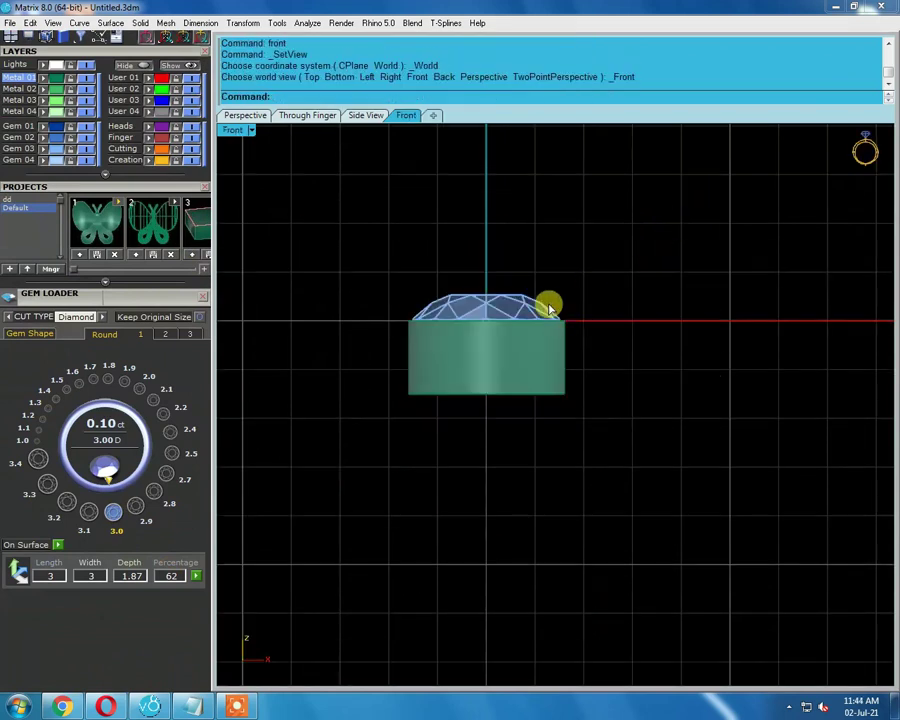
pyautogui.click(546, 305)
pyautogui.write('m')
pyautogui.press('Return')
pyautogui.click(585, 280)
pyautogui.write('1')
pyautogui.press('Return')
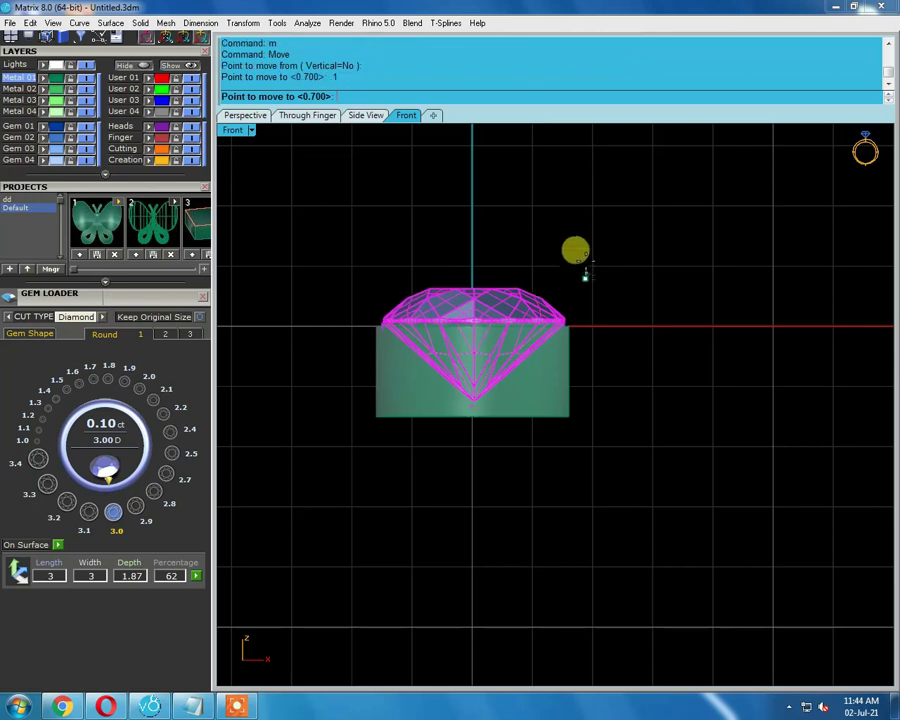
pyautogui.click(584, 231)
# In wireframe, create and accept a gem cutter for the diamond against the base.
pyautogui.press('Return')
pyautogui.write('w')
pyautogui.press('Return')
pyautogui.click(512, 345)
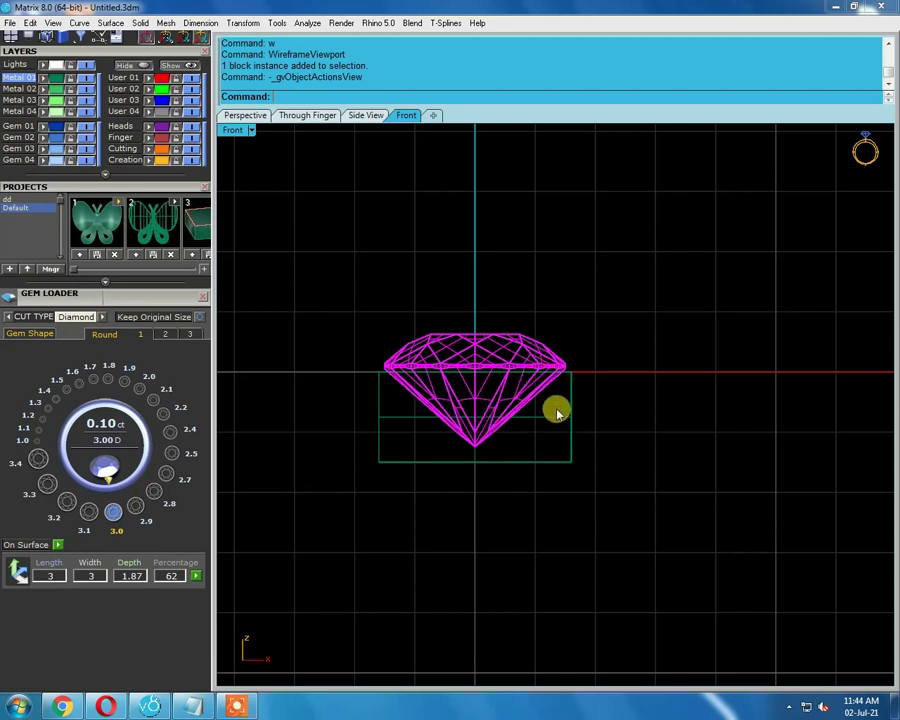
pyautogui.middleClick(572, 358)
pyautogui.click(600, 519)
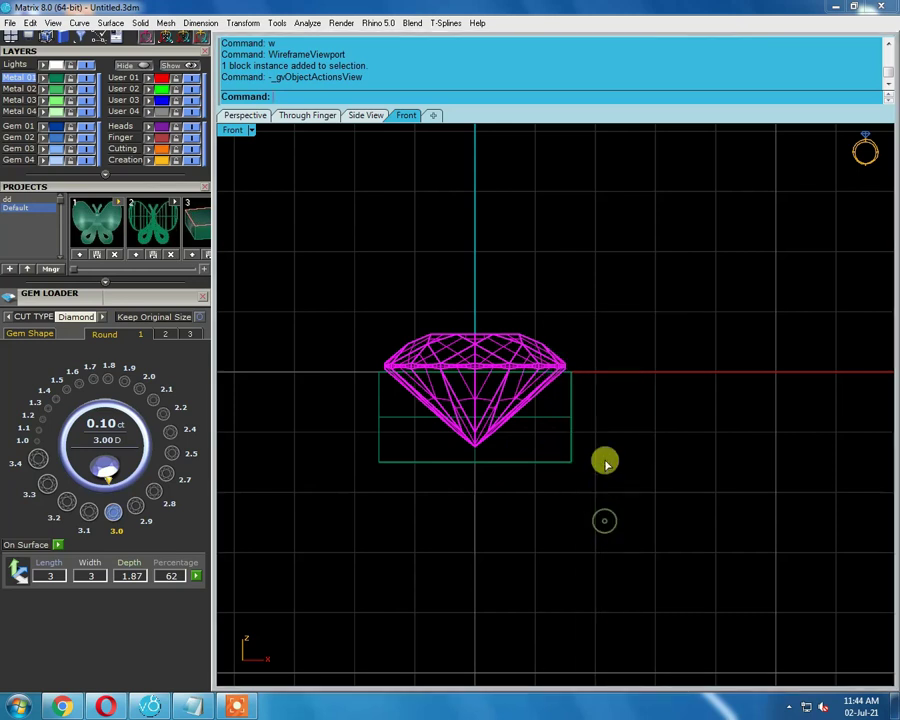
pyautogui.click(711, 417)
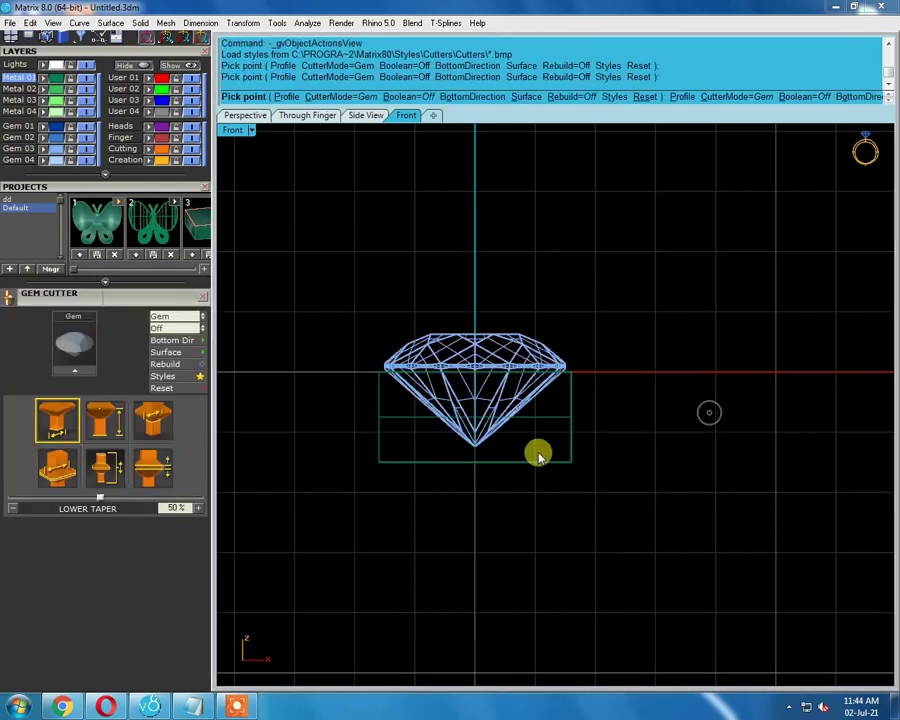
# Show the model shaded in Top view.
pyautogui.write('s')
pyautogui.press('Return')
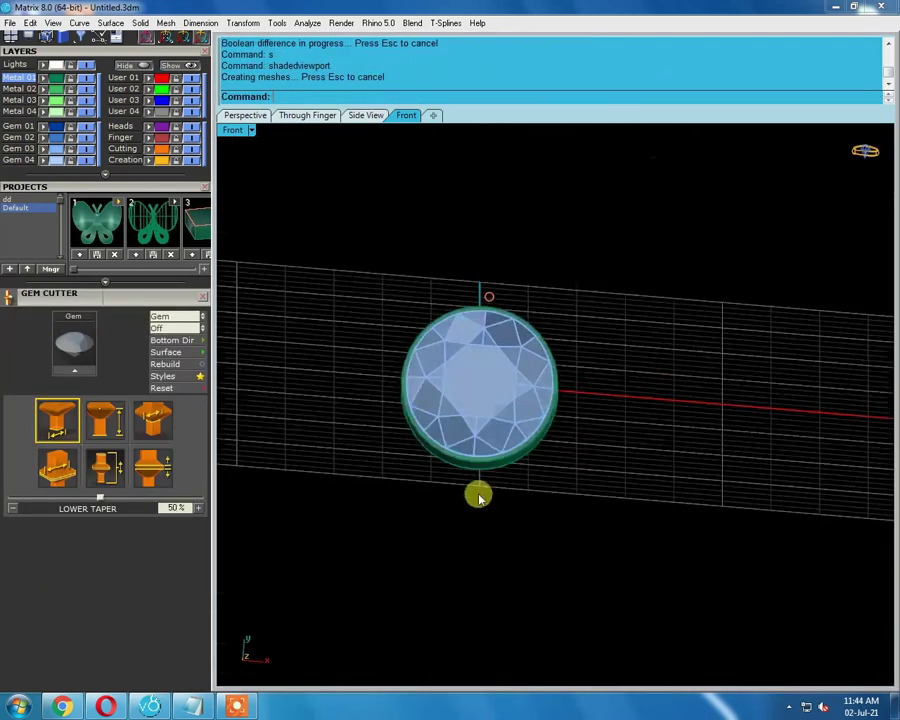
pyautogui.write('top')
pyautogui.press('Return')
# Start a new cylinder at the origin 0,0,0 for a prong.
pyautogui.write('cr')
pyautogui.press('Return')
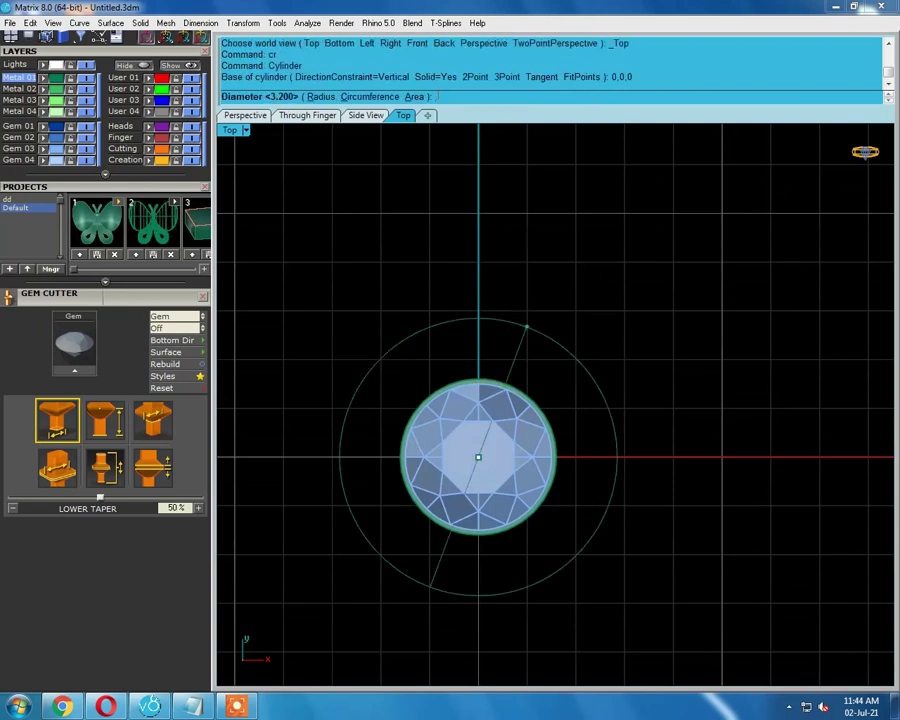
pyautogui.press('Return')
pyautogui.press('Return')
pyautogui.write('cr')
pyautogui.press('Return')
pyautogui.write('0,0,0')
pyautogui.press('Return')
pyautogui.write('0,0,0')
pyautogui.press('Return')
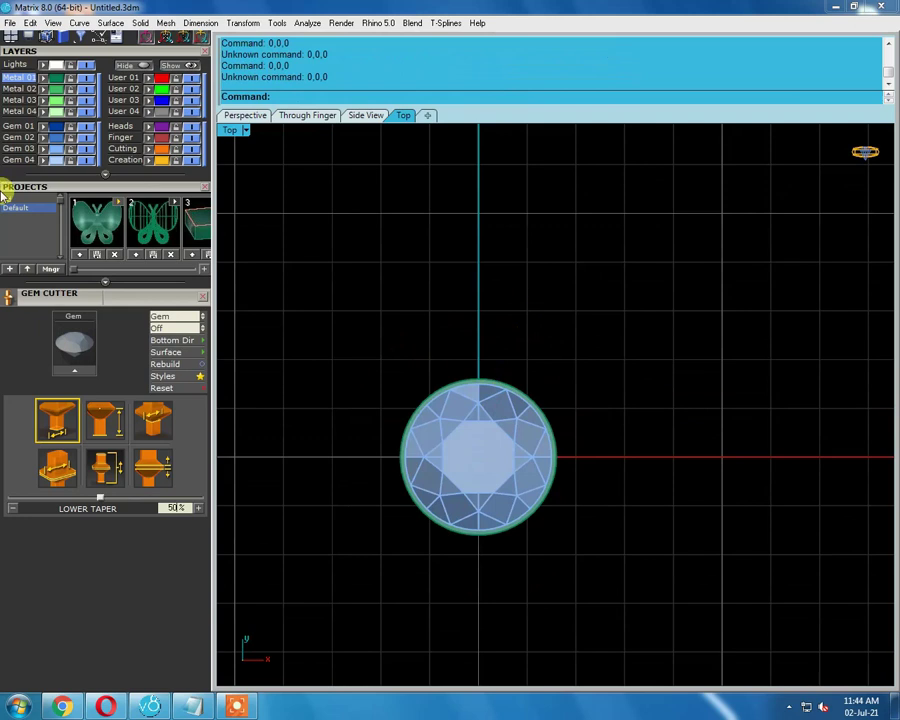
pyautogui.scroll(5, 120, 186)
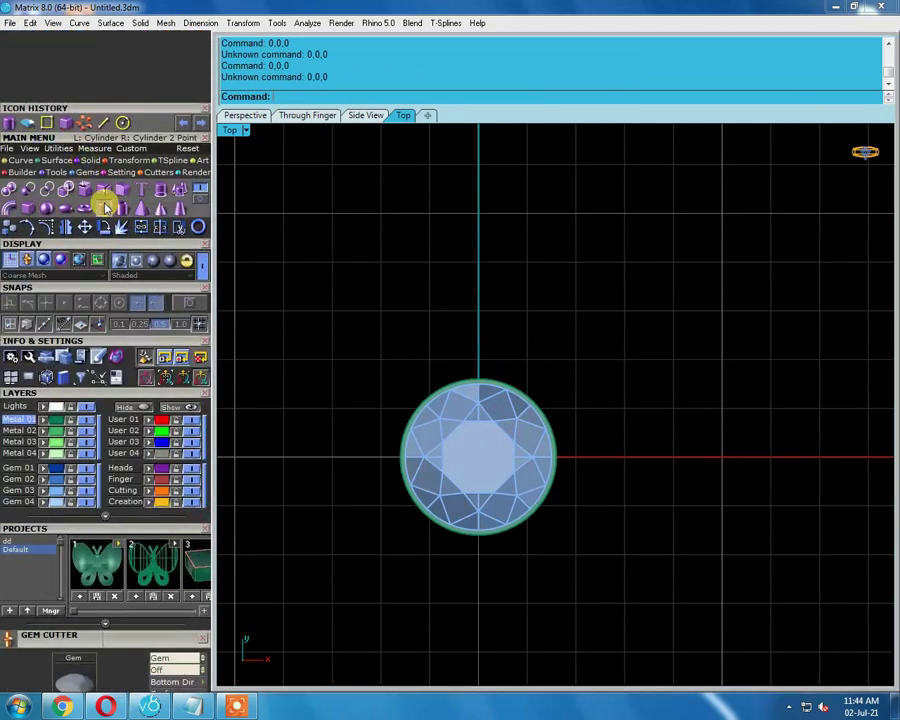
# Make a 0.65-diameter cylinder prong, centred on the stone and raised 0.4.
pyautogui.click(105, 190)
pyautogui.press('Return')
pyautogui.press('Return')
pyautogui.hotkey('ctrl', 'F2')
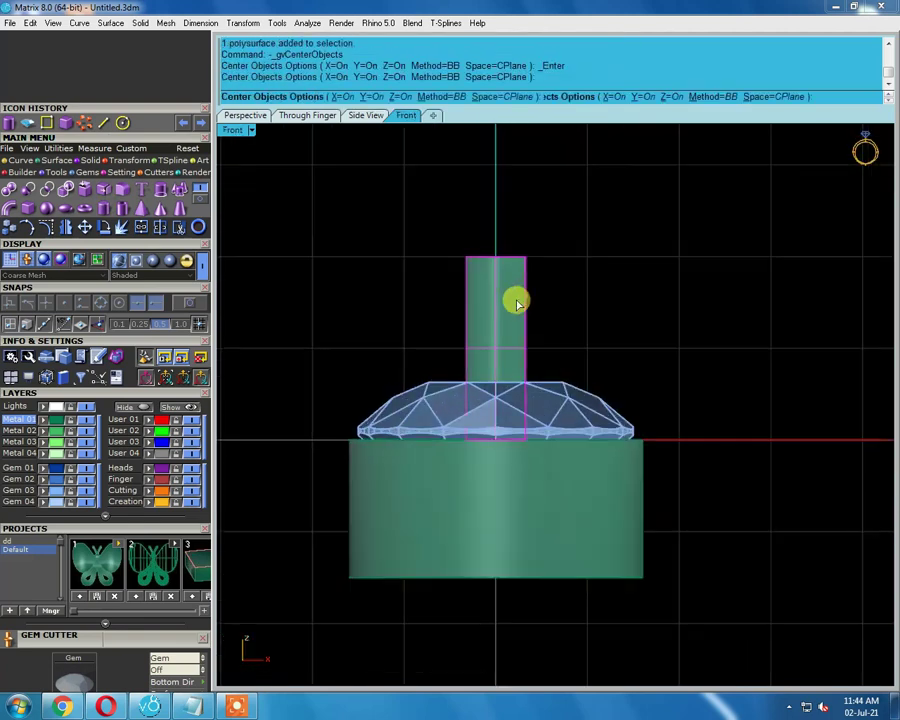
pyautogui.hotkey('ctrl', 'shift', 'c')
pyautogui.moveTo(502, 345); pyautogui.dragTo(502, 400)
pyautogui.write('m')
pyautogui.press('Return')
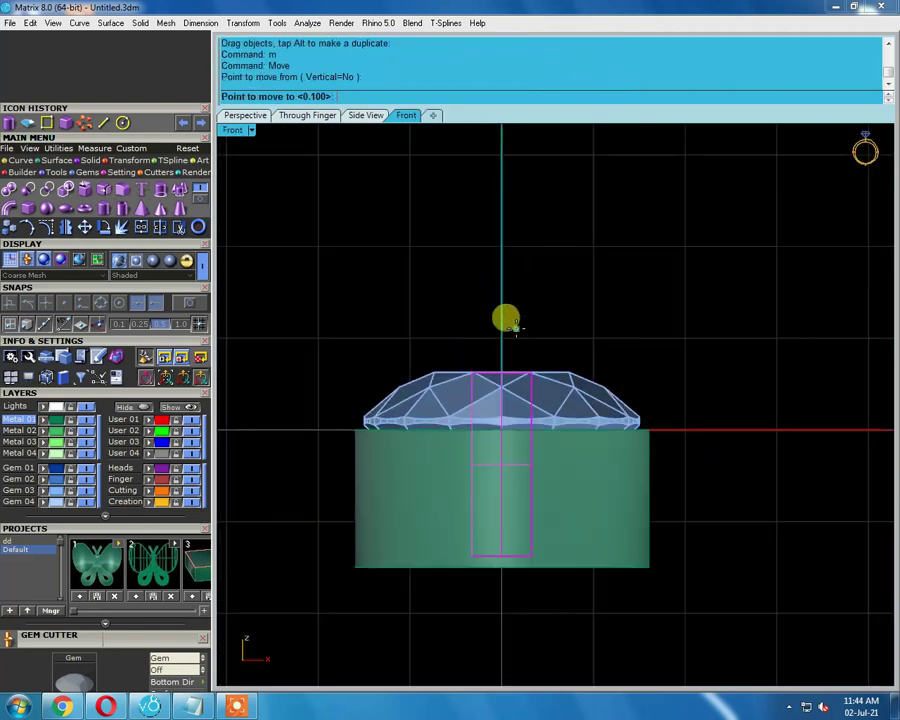
pyautogui.write('.4')
pyautogui.press('Return')
# In wireframe, lengthen the prong by moving its bottom face down with MoveFace.
pyautogui.press('Return')
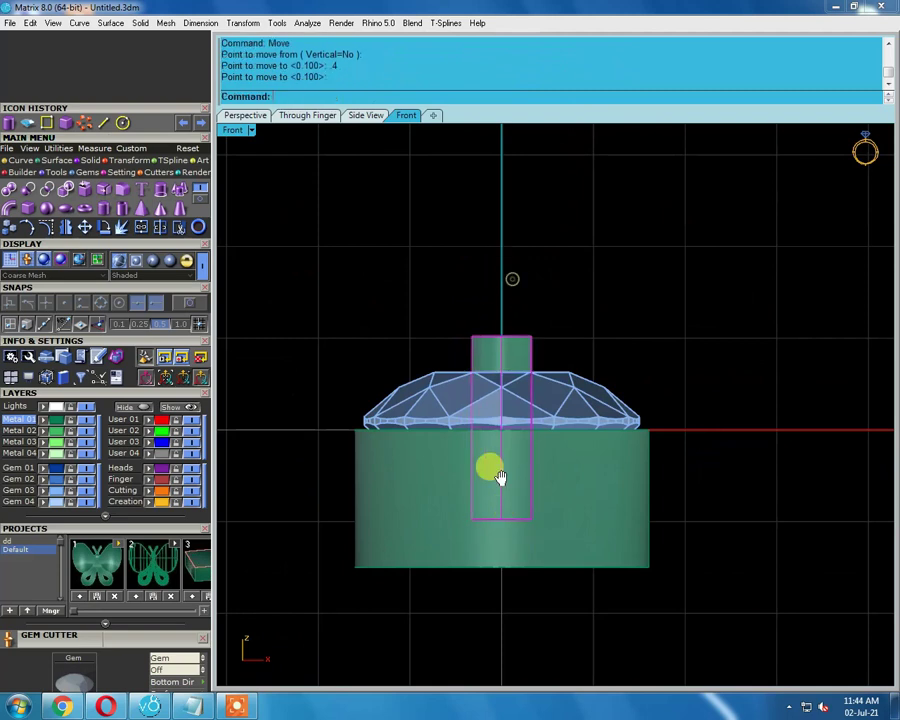
pyautogui.write('w')
pyautogui.press('Return')
pyautogui.scroll(5, 460, 378)
pyautogui.write('mm')
pyautogui.press('Return')
pyautogui.click(500, 374)
# In shaded Top view, drag the prong out to the stone's edge.
pyautogui.press('Return')
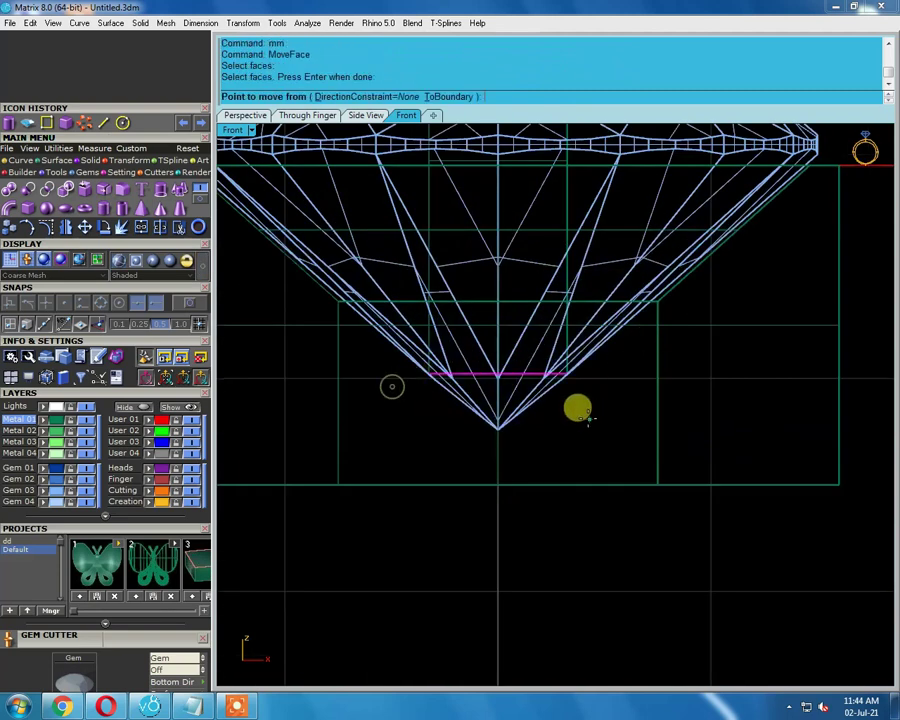
pyautogui.click(596, 404)
pyautogui.click(596, 512)
pyautogui.write('s')
pyautogui.press('Return')
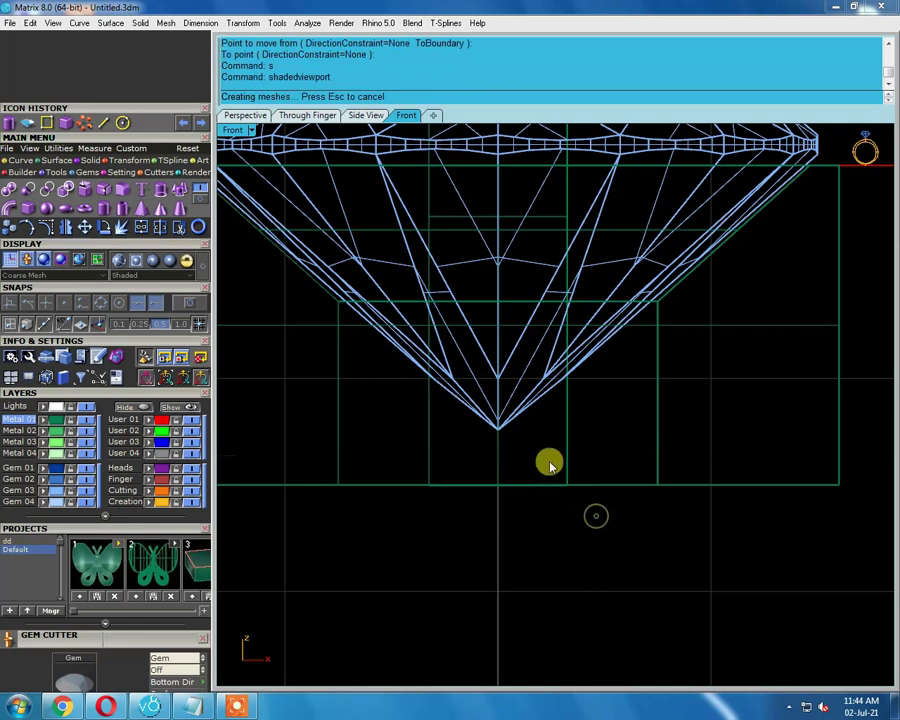
pyautogui.write('top')
pyautogui.press('Return')
pyautogui.moveTo(542, 484); pyautogui.dragTo(545, 333)
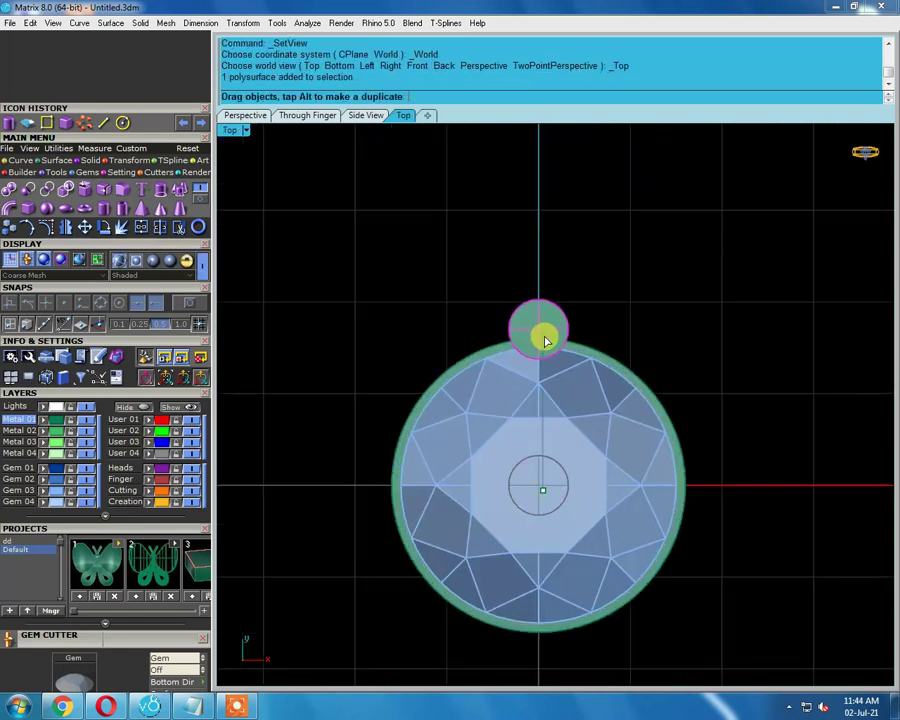
pyautogui.moveTo(673, 311); pyautogui.dragTo(581, 299, button='right')
# Round the prong's top edge with FilletEdge using one SetAll radius.
pyautogui.write('fe')
pyautogui.press('Return')
pyautogui.click(597, 276)
pyautogui.press('Return')
pyautogui.scroll(5, 618, 241)
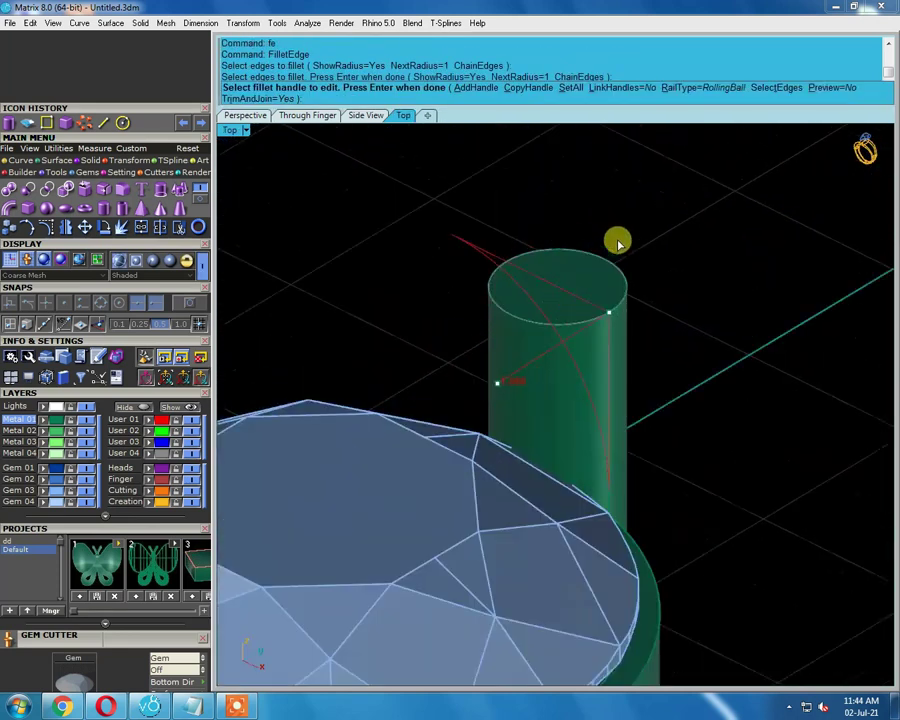
pyautogui.click(566, 88)
pyautogui.write('2')
pyautogui.press('Return')
pyautogui.press('Return')
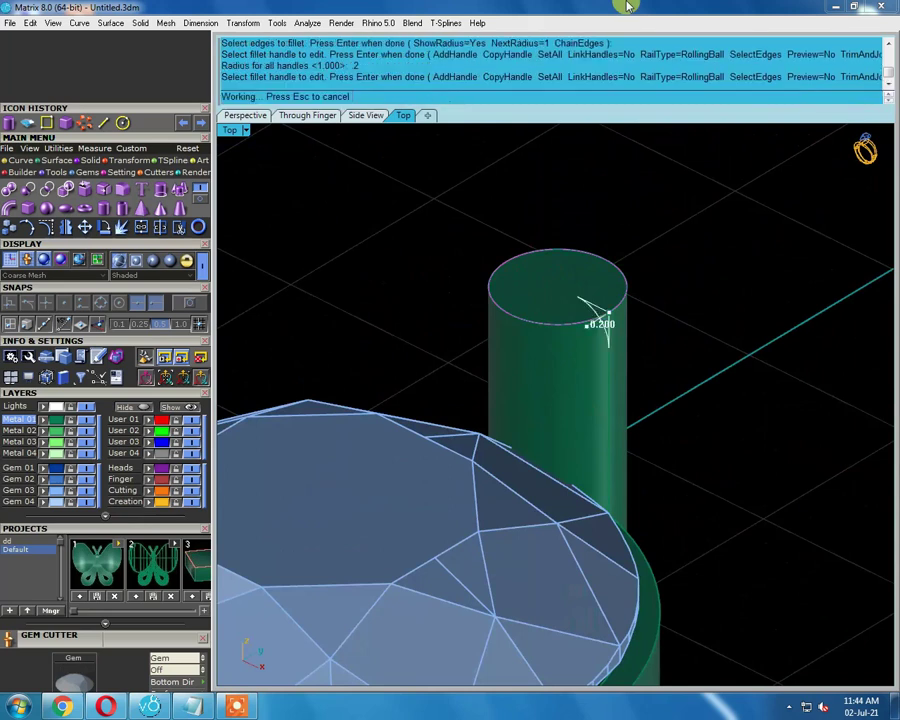
# In Top view, start a polar array of the prong centred at the origin.
pyautogui.write('top')
pyautogui.press('Return')
pyautogui.click(542, 341)
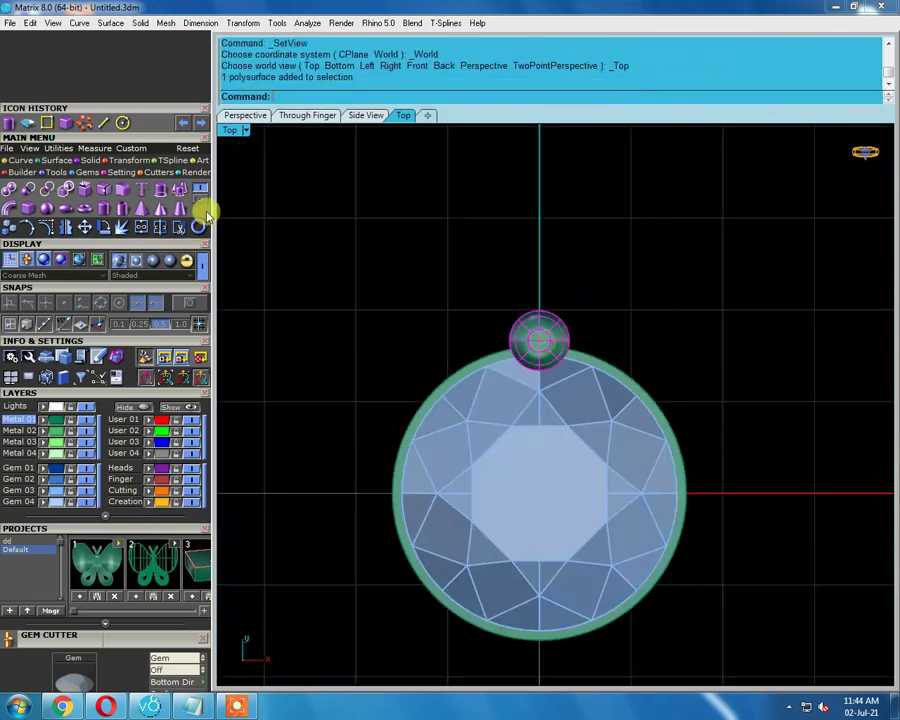
pyautogui.click(85, 123)
pyautogui.write('0')
pyautogui.press('Return')
# Array the prong into 4 copies over a full 360°.
pyautogui.write('4')
pyautogui.press('Return')
pyautogui.press('Return')
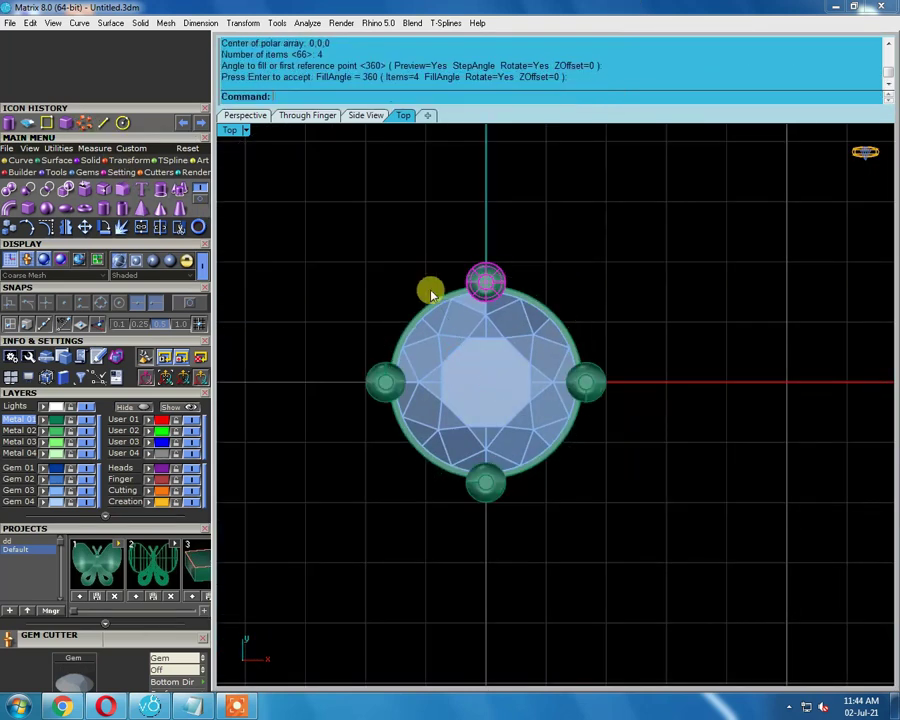
pyautogui.moveTo(548, 590); pyautogui.dragTo(546, 458, button='right')
pyautogui.write('top')
# Group the stone and prongs and rotate the group 45° about the origin.
pyautogui.press('Return')
pyautogui.hotkey('ctrl', 'a')
pyautogui.hotkey('ctrl', 'g')
pyautogui.write('rotate')
pyautogui.press('Return')
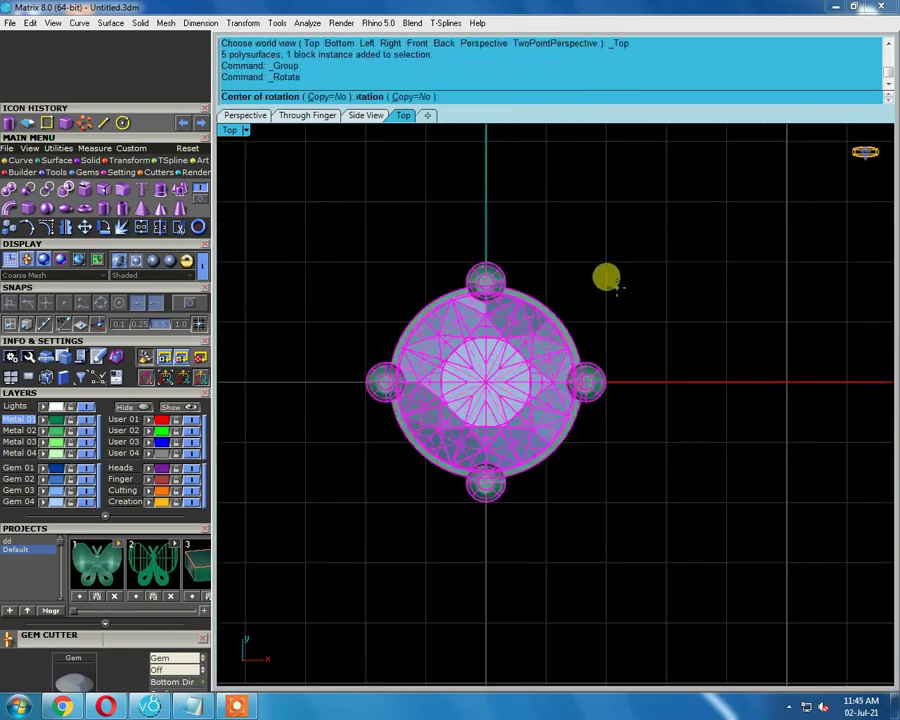
pyautogui.write('0')
pyautogui.press('Return')
pyautogui.press('Return')
pyautogui.press('Escape')
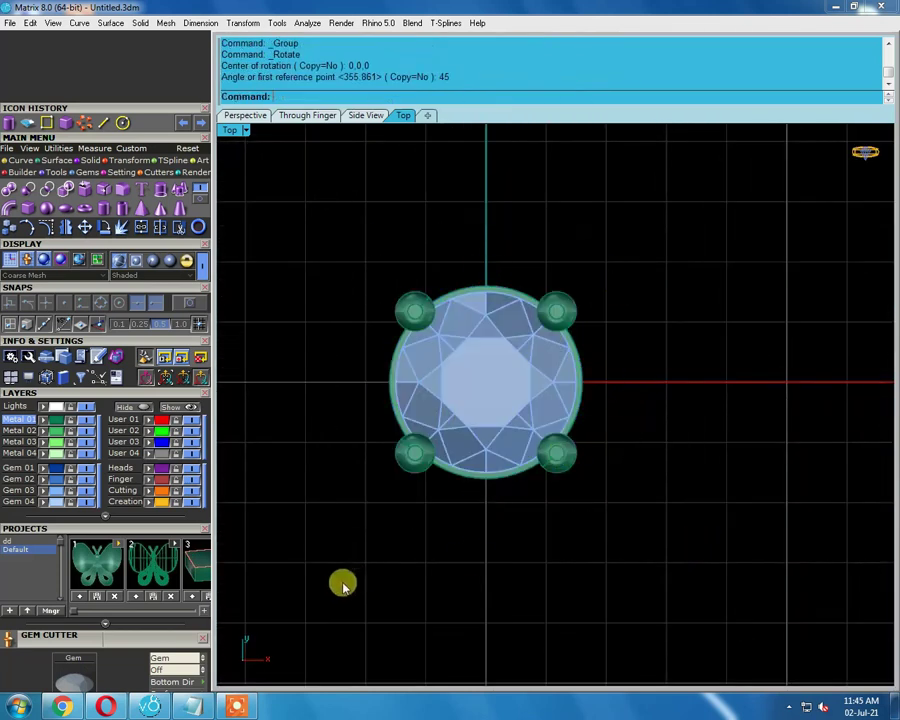
# Copy and paste the setting, dragging the copy beside the original.
pyautogui.click(505, 397)
pyautogui.hotkey('ctrl', 'c')
pyautogui.hotkey('ctrl', 'v')
pyautogui.scroll(1, 455, 352)
pyautogui.moveTo(450, 358)
pyautogui.mouseDown()
pyautogui.moveTo(688, 405)
pyautogui.moveTo(610, 394)
pyautogui.mouseUp()
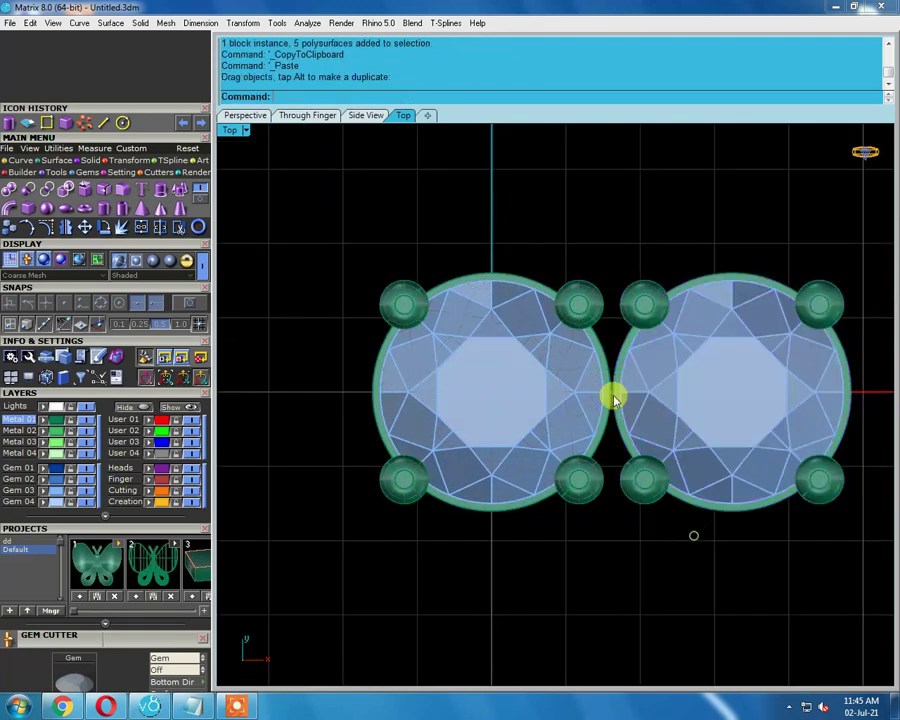
# Undo moving the copy and orbit to inspect the setting in 3D.
pyautogui.scroll(3, 596, 408)
pyautogui.keyDown('ctrl'); pyautogui.keyDown('shift'); pyautogui.moveTo(605, 395); pyautogui.dragTo(596, 384, button='right'); pyautogui.keyUp('shift'); pyautogui.keyUp('ctrl')
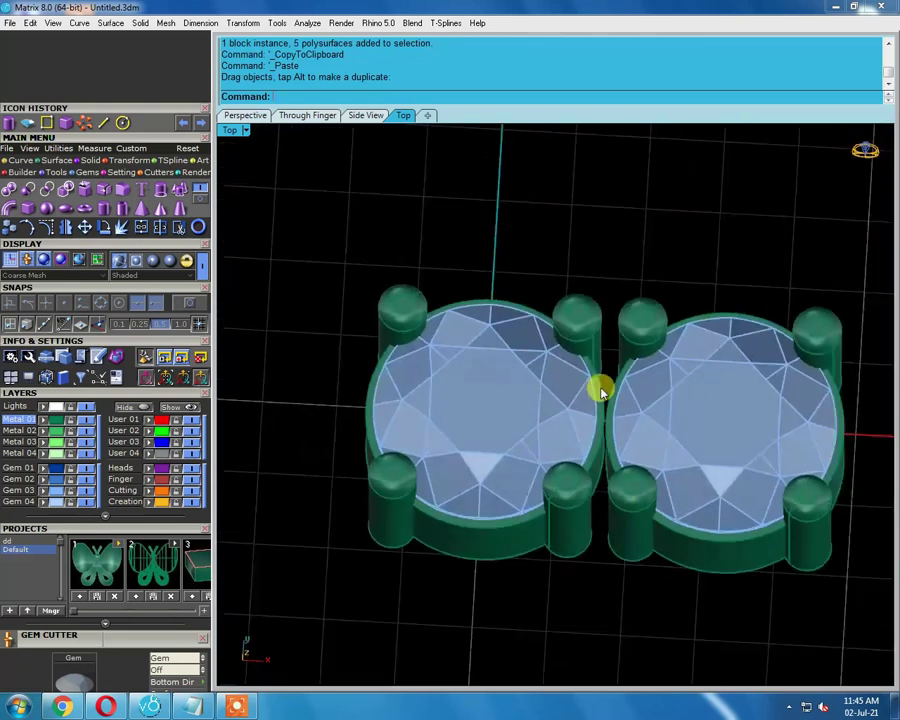
pyautogui.hotkey('ctrl', 'z')
pyautogui.moveTo(605, 428)
pyautogui.keyDown('ctrl'); pyautogui.keyDown('shift'); pyautogui.mouseDown(button='right')
pyautogui.moveTo(589, 577)
pyautogui.moveTo(553, 405)
pyautogui.mouseUp(button='right'); pyautogui.keyUp('shift'); pyautogui.keyUp('ctrl')
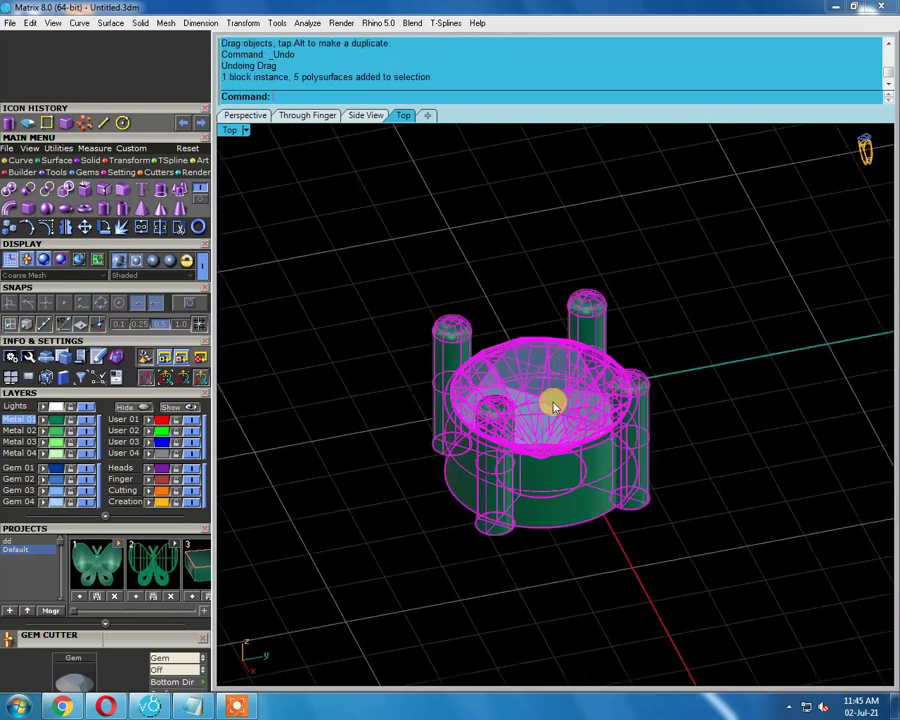
pyautogui.press('Escape')
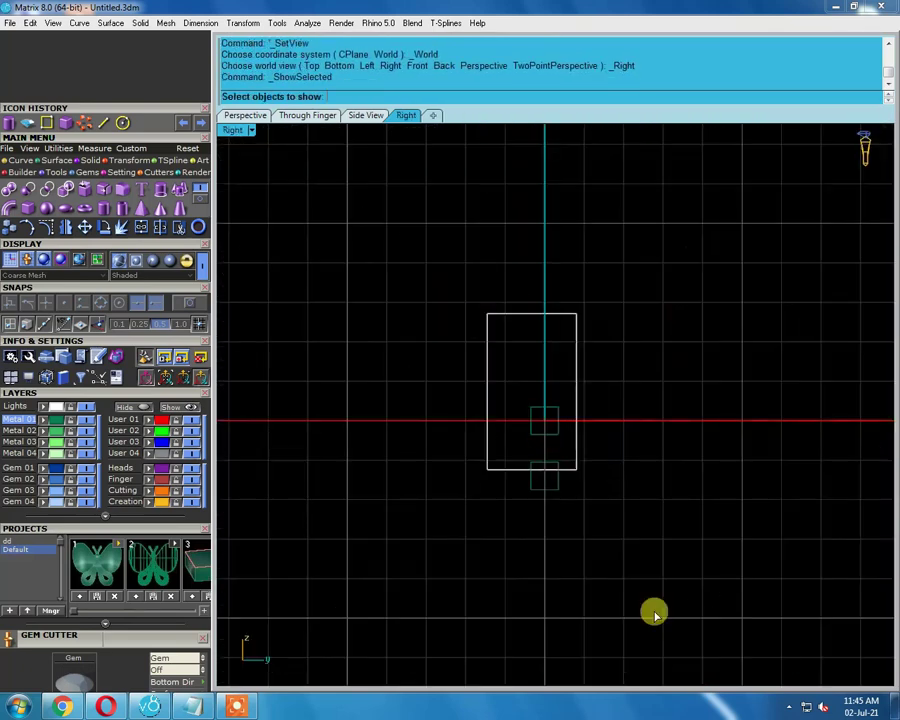
# Hide the ring group so it no longer obscures the work area.
pyautogui.press('Return')
pyautogui.click(540, 426)
pyautogui.click(580, 474)
pyautogui.hotkey('ctrl', 'h')
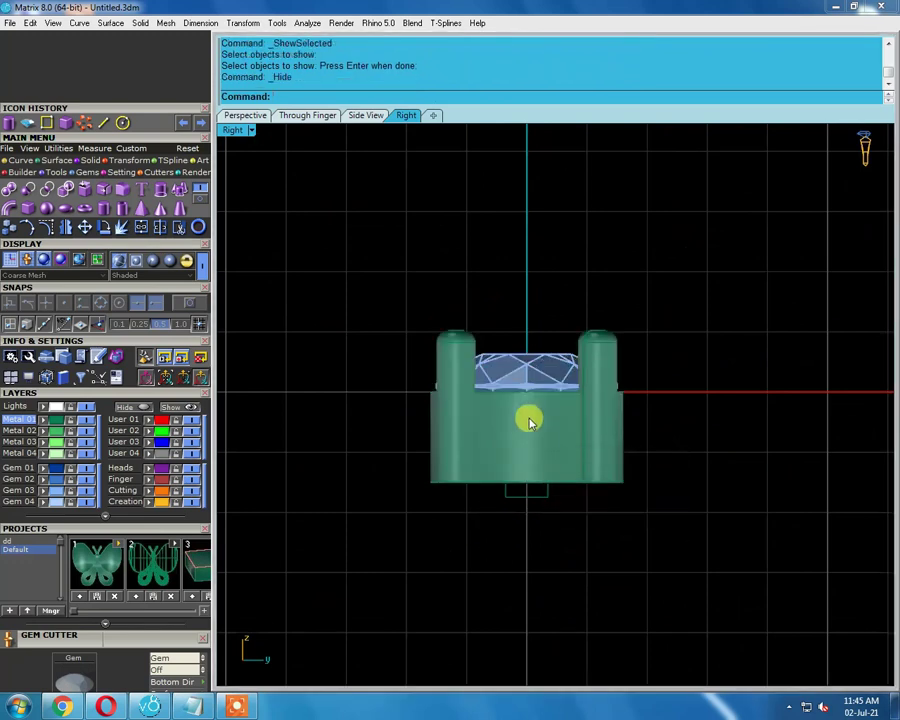
pyautogui.keyDown('ctrl'); pyautogui.keyDown('shift'); pyautogui.moveTo(526, 416); pyautogui.dragTo(562, 505, button='right'); pyautogui.keyUp('shift'); pyautogui.keyUp('ctrl')
pyautogui.hotkey('ctrl', 'z')
pyautogui.click(543, 428)
pyautogui.press('Delete')
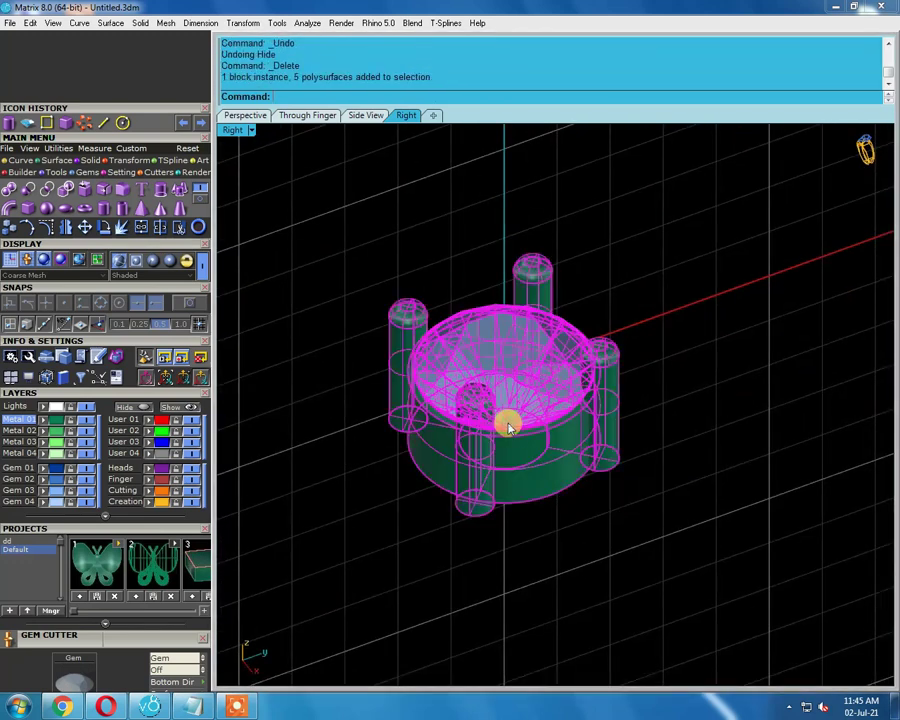
pyautogui.hotkey('ctrl', 'h')
# In the flat Right view, frame and select both square profiles.
pyautogui.moveTo(462, 267); pyautogui.dragTo(498, 378)
pyautogui.hotkey('ctrl', 'F3')
pyautogui.scroll(-2, 574, 360)
pyautogui.moveTo(553, 461); pyautogui.dragTo(556, 390, button='right')
pyautogui.scroll(2, 555, 389)
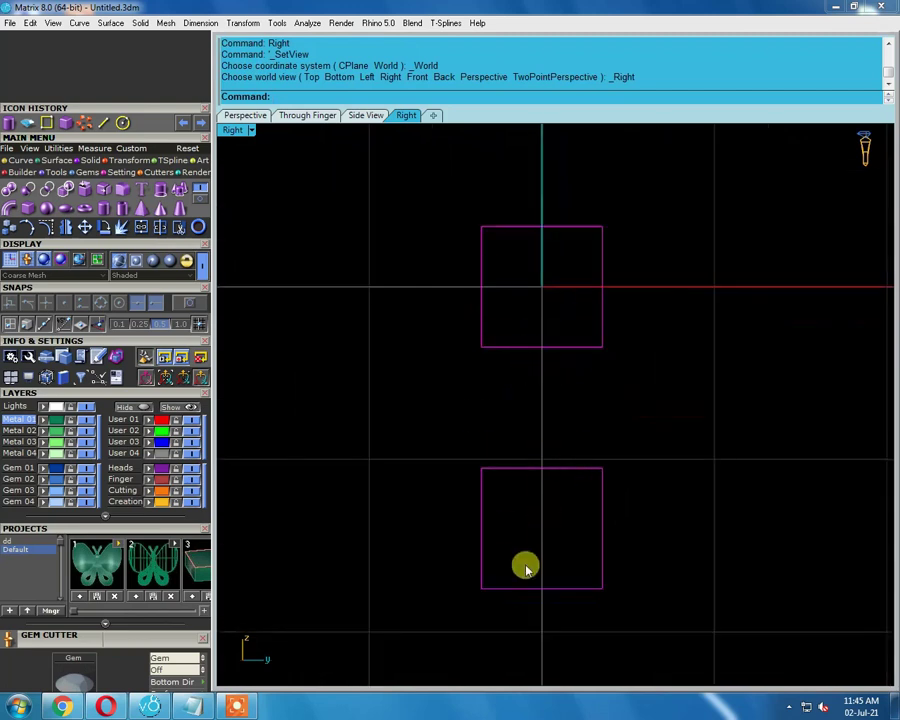
pyautogui.scroll(-1, 519, 511)
pyautogui.moveTo(442, 247); pyautogui.dragTo(629, 563)
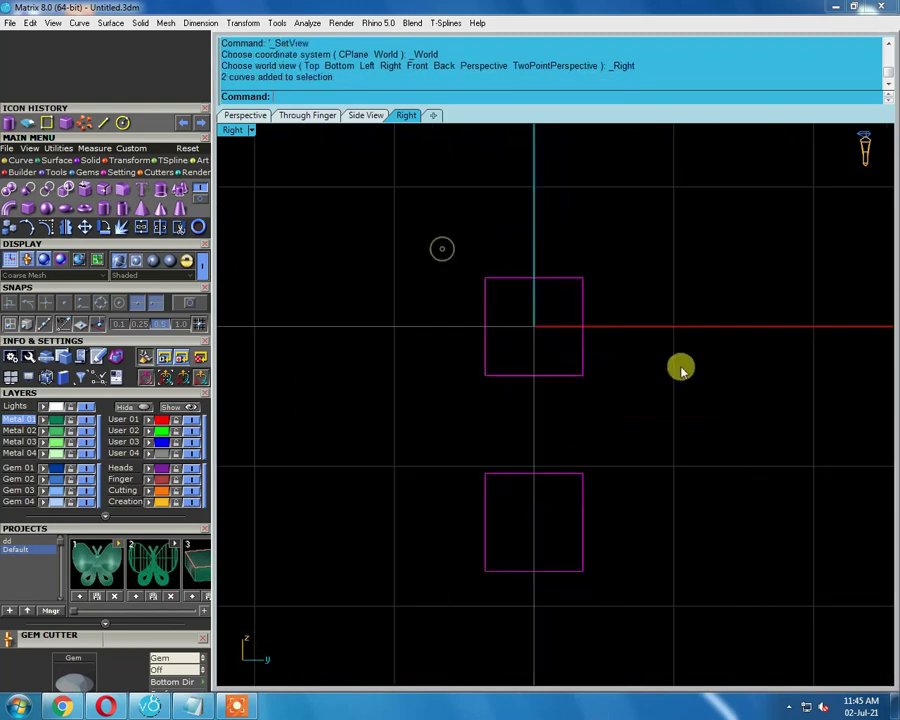
pyautogui.scroll(-3, 549, 341)
# Reveal the hidden gem and setting with ShowSelected and switch to wireframe.
pyautogui.hotkey('ctrl', 'shift', 'h')
pyautogui.moveTo(386, 241); pyautogui.dragTo(679, 518)
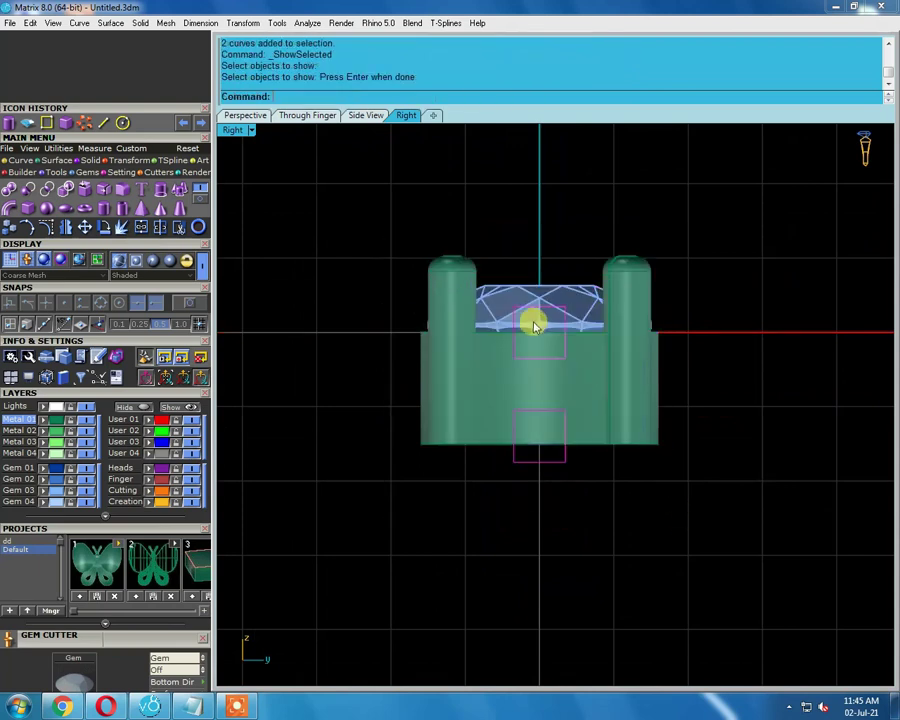
pyautogui.press('Return')
pyautogui.write('w')
pyautogui.press('Return')
pyautogui.scroll(2, 555, 320)
# Move the upper square profile up to the gem's tip, checking in shaded and wireframe.
pyautogui.moveTo(555, 300); pyautogui.dragTo(550, 482)
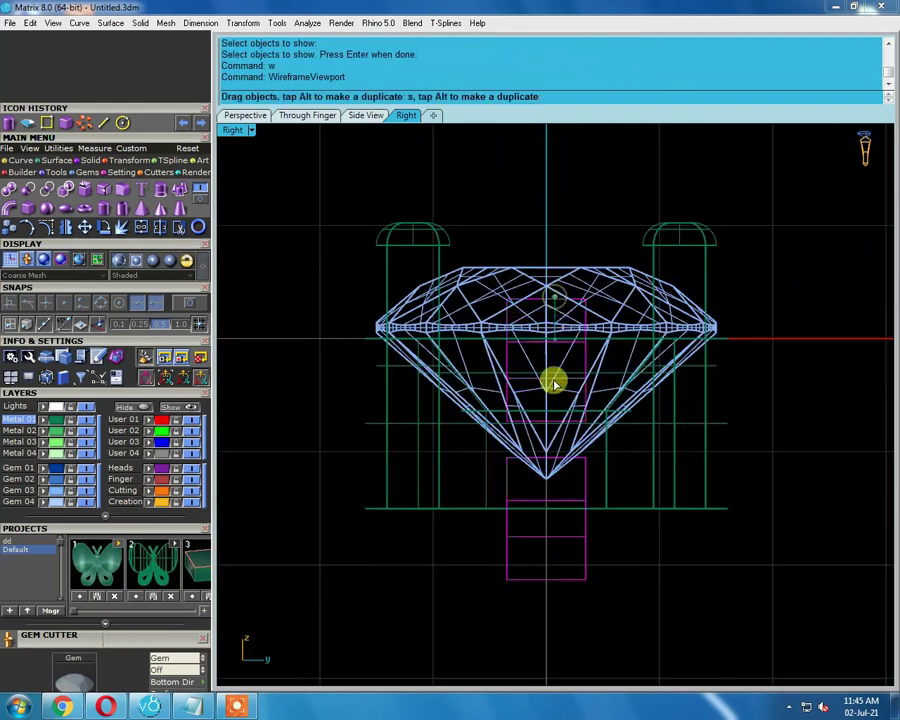
pyautogui.scroll(6, 548, 485)
pyautogui.scroll(3, 548, 485)
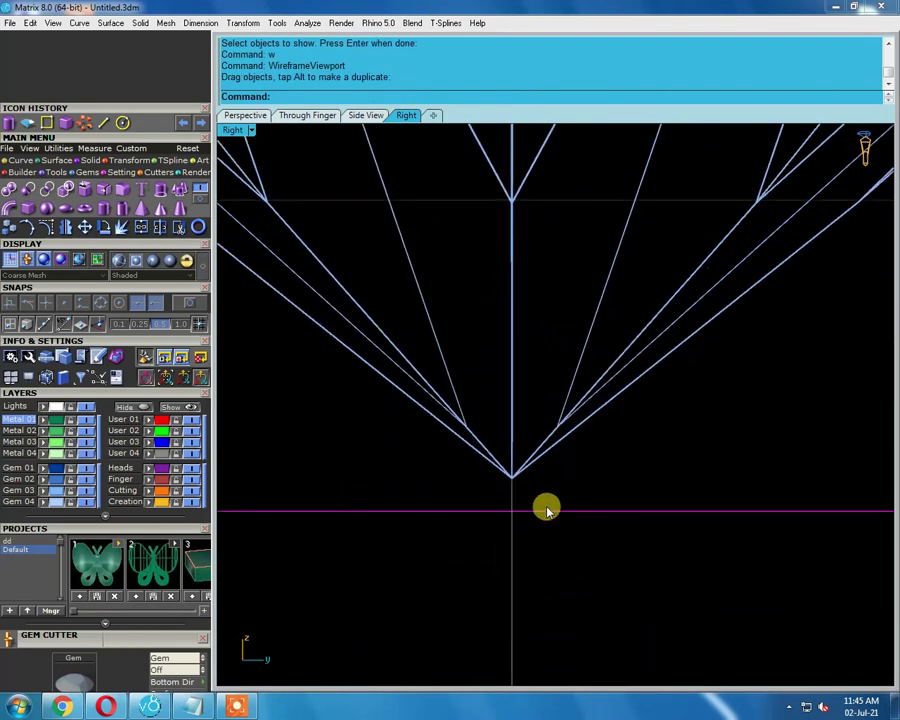
pyautogui.moveTo(545, 505); pyautogui.dragTo(548, 482)
pyautogui.scroll(-4, 520, 341)
pyautogui.scroll(-3, 514, 374)
pyautogui.write('s')
pyautogui.press('Return')
pyautogui.write('w')
pyautogui.press('Return')
# Try raising both squares together, then undo that move.
pyautogui.scroll(3, 514, 405)
pyautogui.scroll(-3, 514, 402)
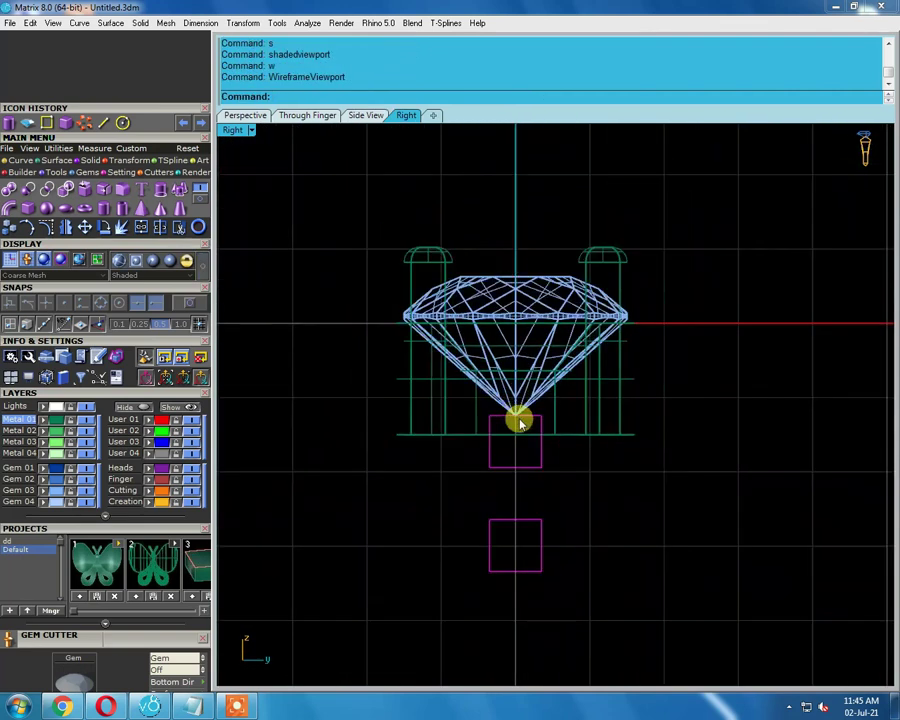
pyautogui.scroll(2, 518, 418)
pyautogui.moveTo(516, 411); pyautogui.dragTo(510, 383)
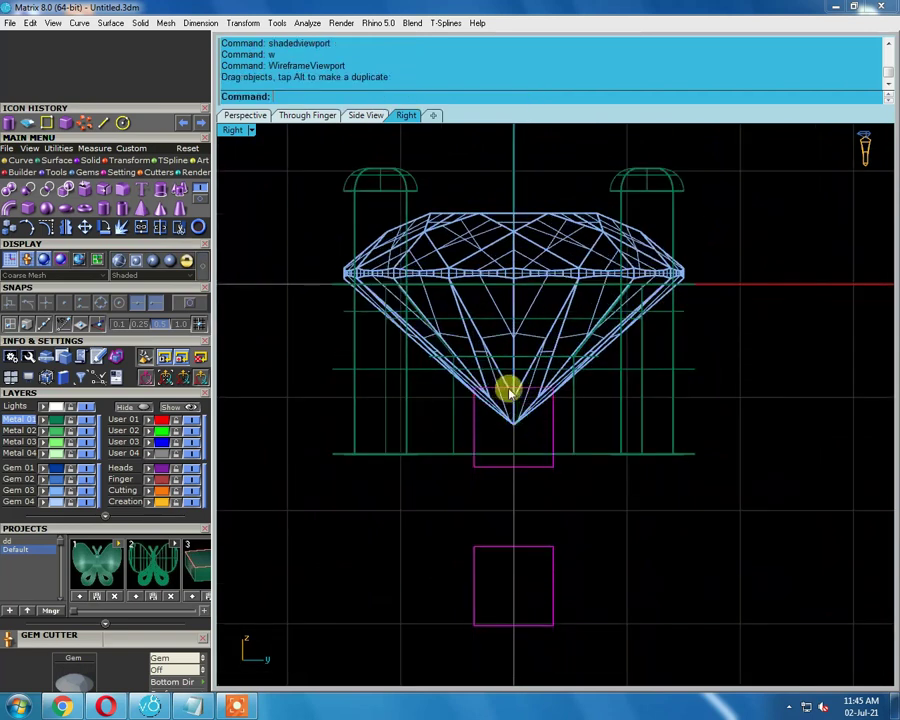
pyautogui.hotkey('ctrl', 'z')
pyautogui.scroll(2, 520, 390)
pyautogui.scroll(-3, 530, 290)
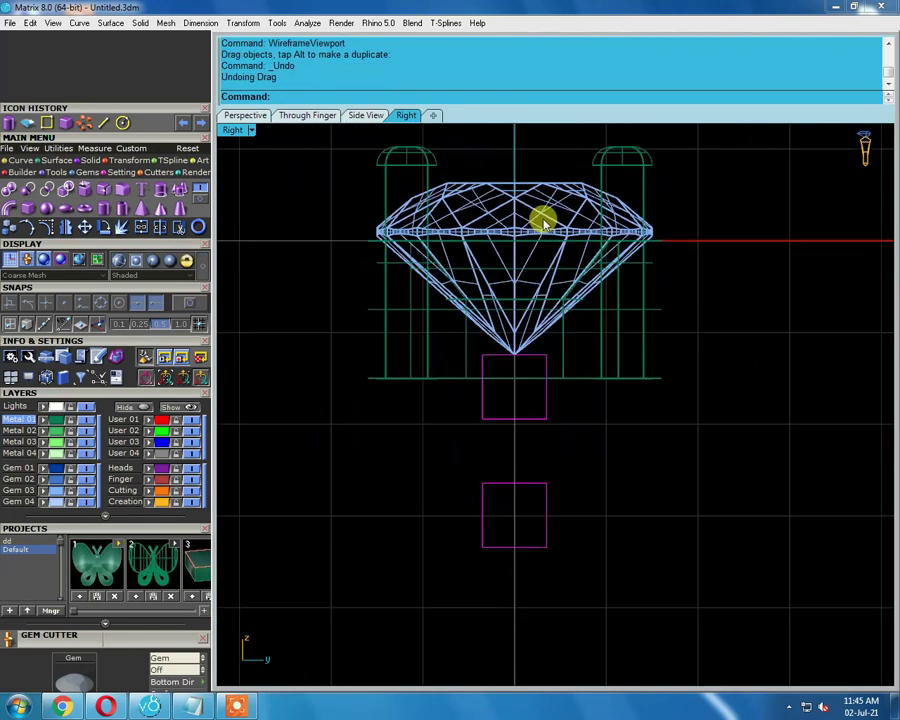
pyautogui.scroll(3, 516, 350)
pyautogui.scroll(2, 487, 387)
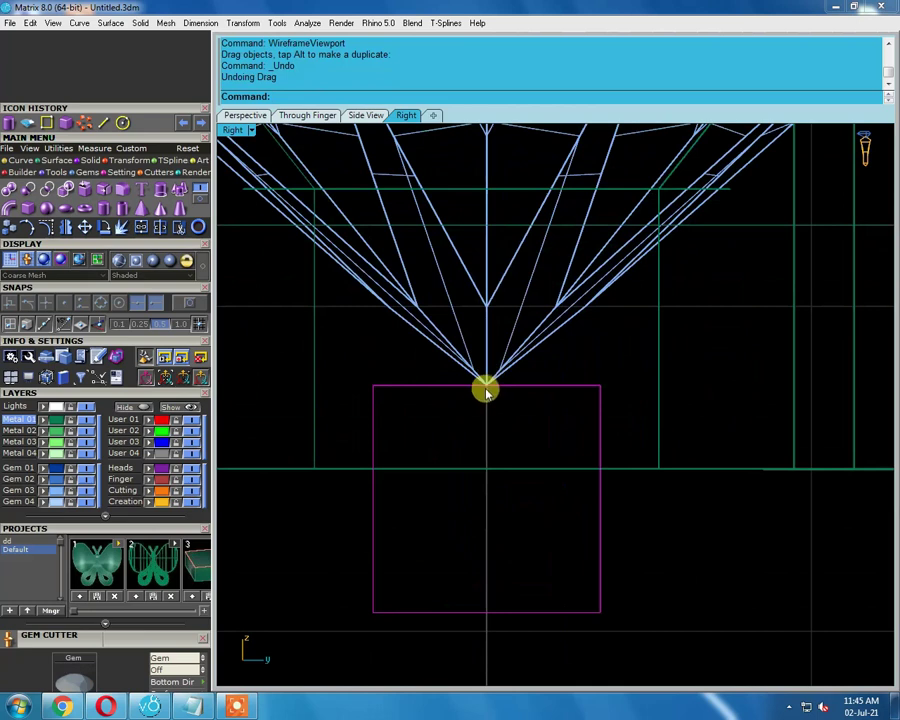
pyautogui.scroll(-1, 487, 391)
pyautogui.scroll(-3, 560, 440)
# Clear the selection and launch MoveFace (mov) on the setting.
pyautogui.press('Escape')
pyautogui.scroll(1, 524, 376)
pyautogui.scroll(1, 420, 360)
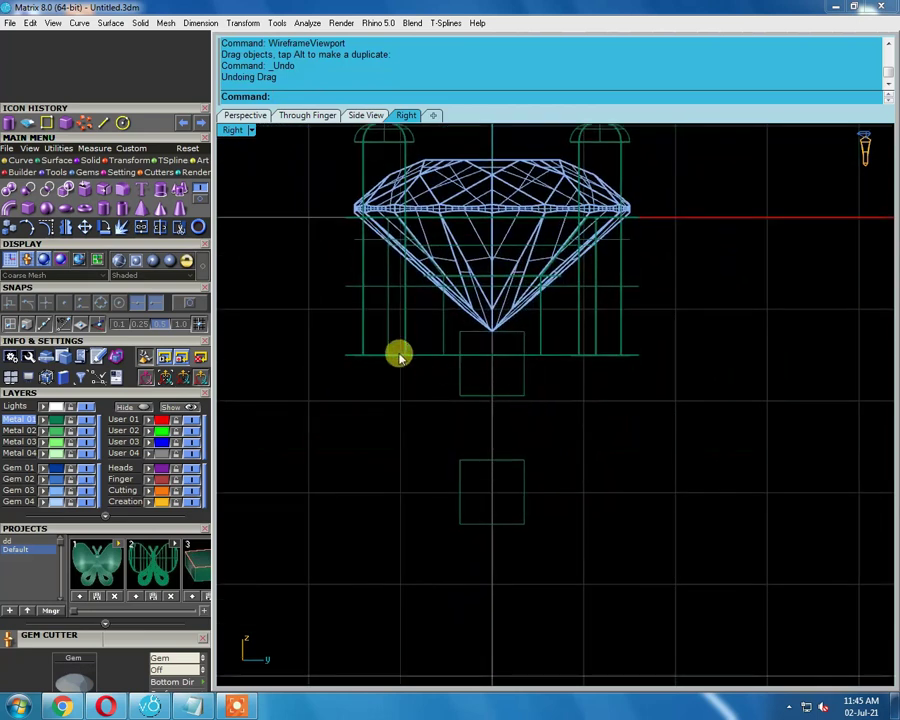
pyautogui.moveTo(399, 356); pyautogui.dragTo(371, 352)
pyautogui.press('Escape')
pyautogui.write('mov')
pyautogui.press('Return')
# Move the setting's bottom face down below both square profiles.
pyautogui.moveTo(320, 335); pyautogui.dragTo(690, 358)
pyautogui.press('Return')
pyautogui.click(607, 383)
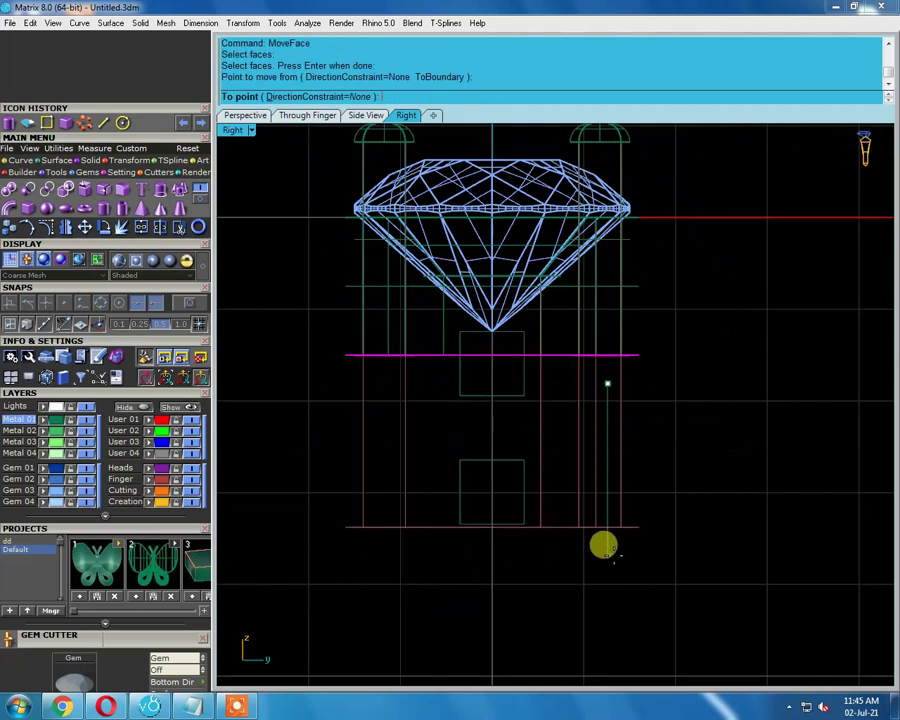
pyautogui.click(604, 543)
pyautogui.scroll(-3, 431, 548)
# Select the two square profiles and check the setting in shaded and wireframe Right view.
pyautogui.moveTo(431, 548); pyautogui.dragTo(532, 360)
pyautogui.write('s')
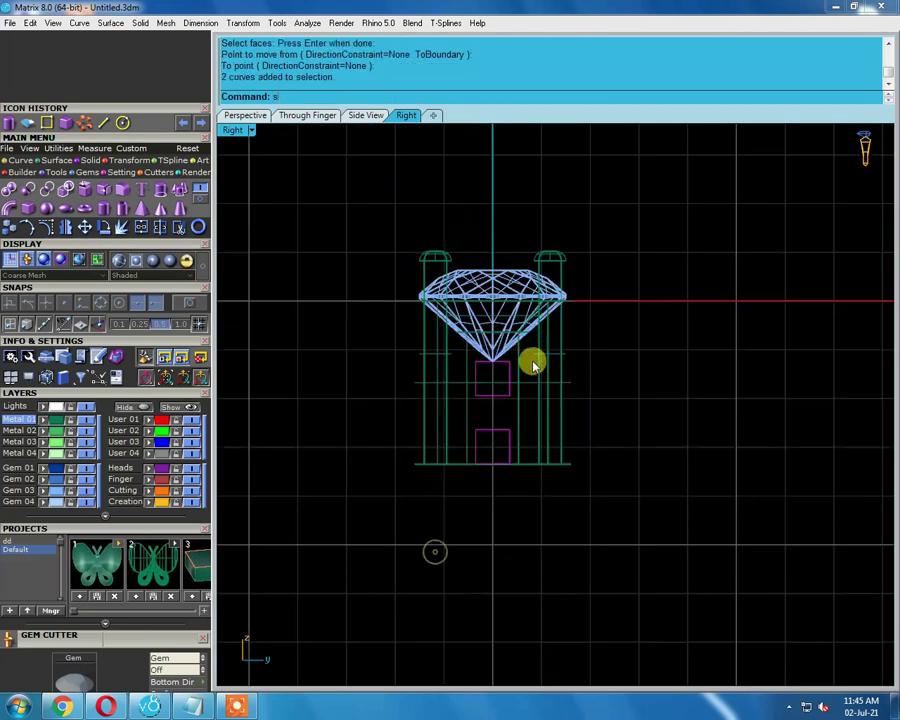
pyautogui.press('Return')
pyautogui.moveTo(511, 400); pyautogui.dragTo(546, 366, button='right')
pyautogui.write('right')
pyautogui.press('Return')
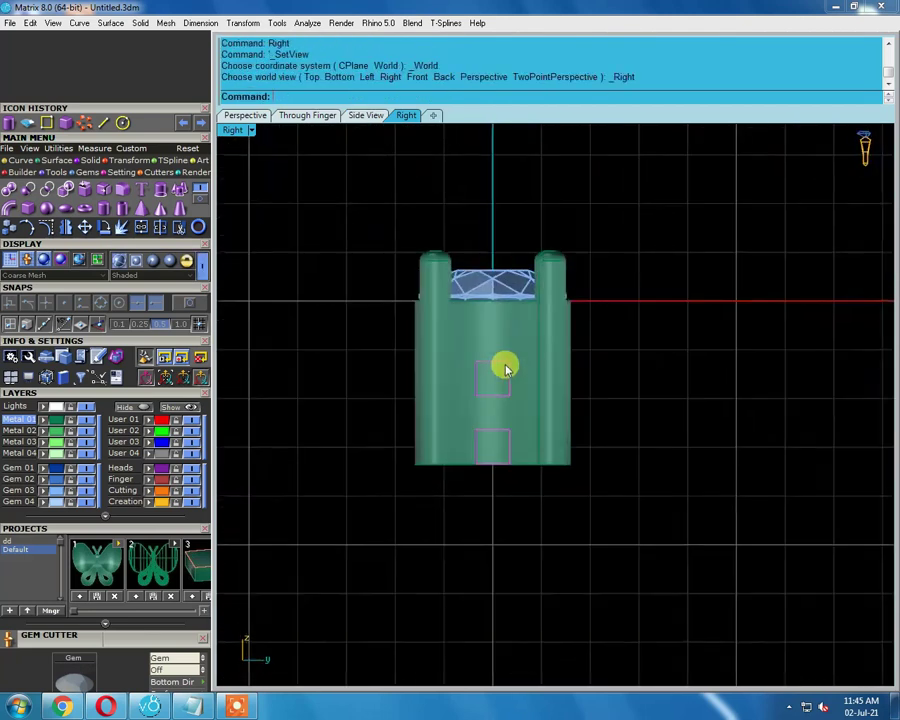
pyautogui.scroll(1, 505, 358)
pyautogui.scroll(1, 480, 338)
pyautogui.write('w')
pyautogui.press('Return')
pyautogui.scroll(1, 490, 424)
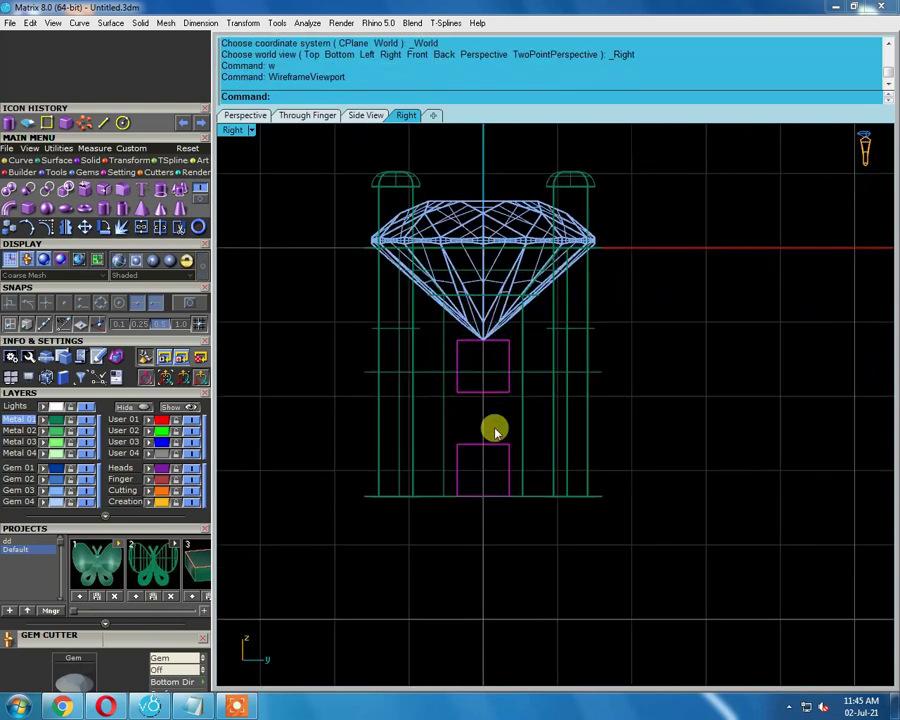
pyautogui.scroll(1, 474, 378)
# Inspect the lengthened prongs in shaded Front and Bottom views, then orbit.
pyautogui.write('front')
pyautogui.press('Return')
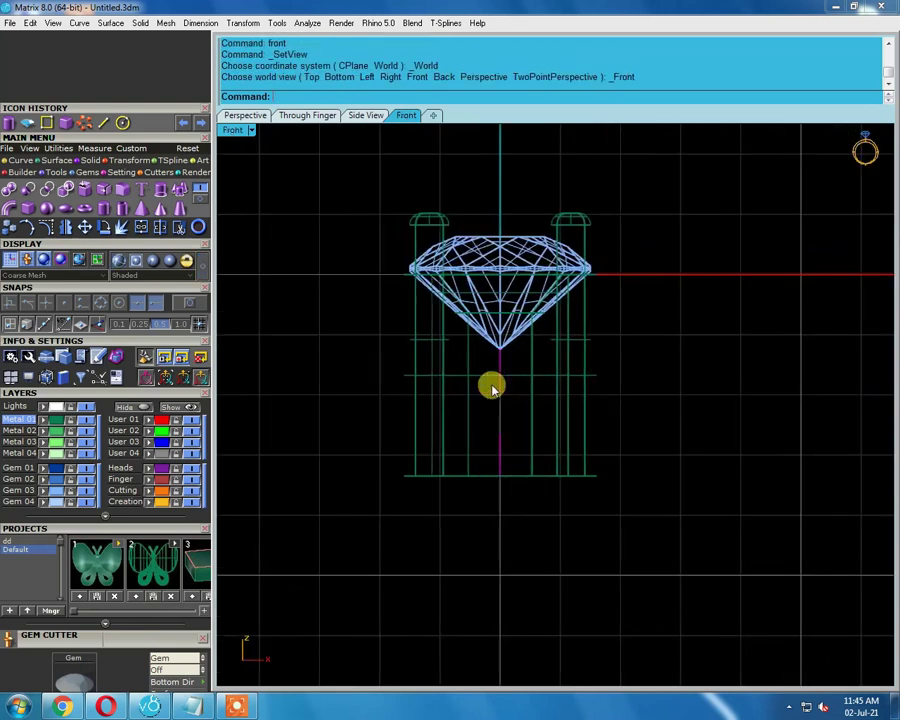
pyautogui.write('s')
pyautogui.press('Return')
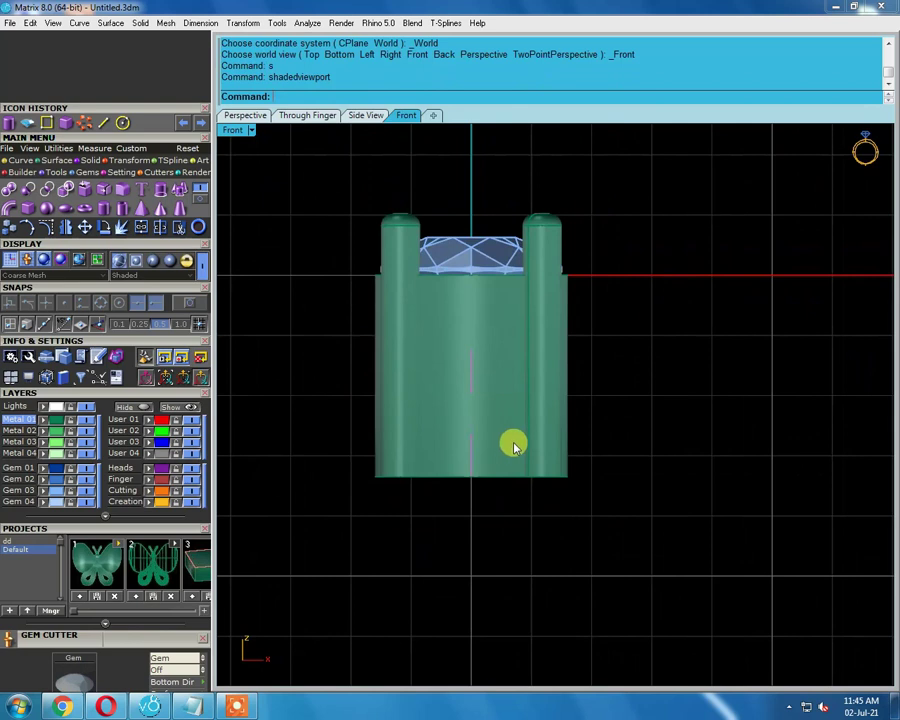
pyautogui.write('bottom')
pyautogui.press('Return')
pyautogui.scroll(2, 527, 290)
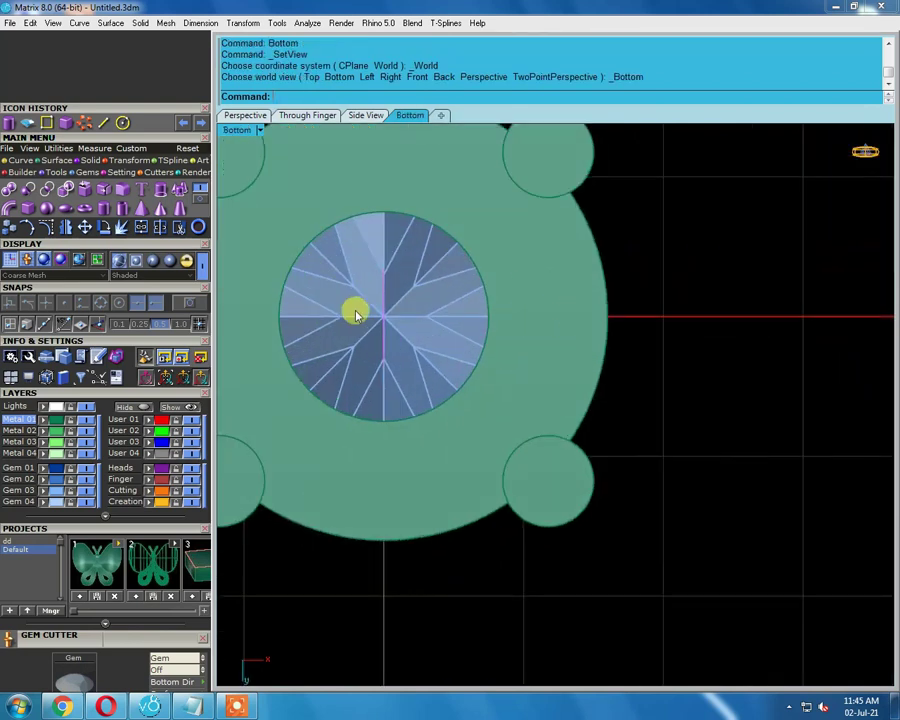
pyautogui.moveTo(385, 325); pyautogui.dragTo(487, 330)
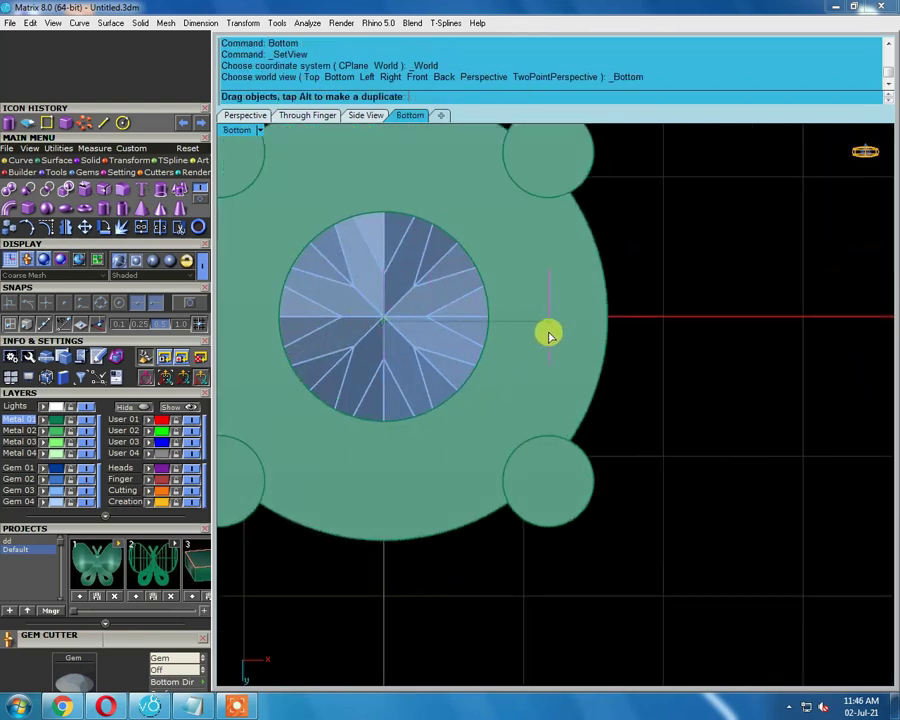
pyautogui.scroll(-3, 543, 335)
pyautogui.write('front')
pyautogui.press('Return')
pyautogui.scroll(-2, 584, 356)
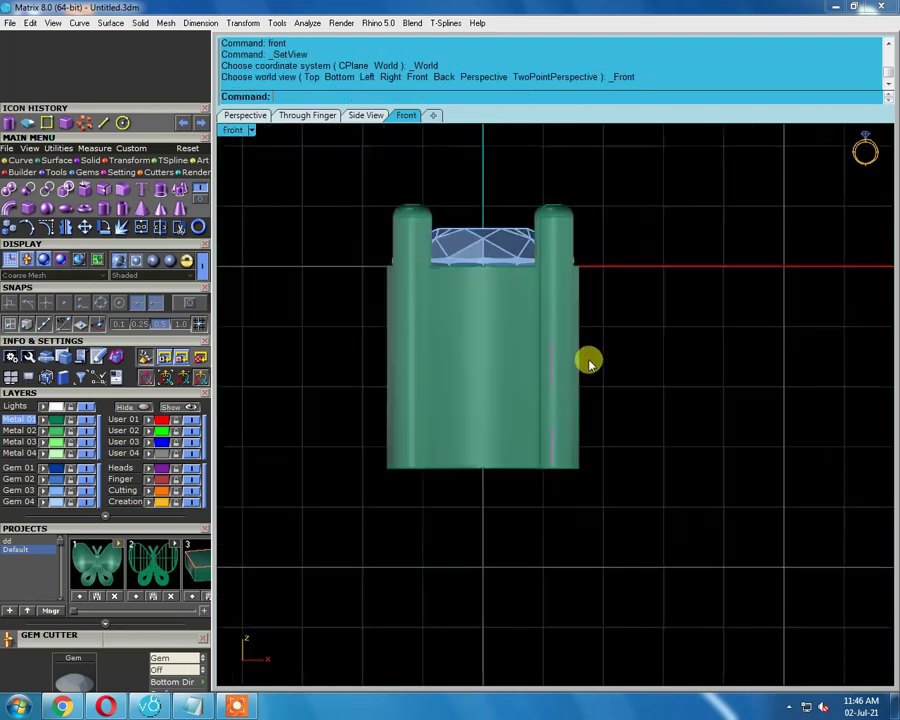
pyautogui.keyDown('ctrl'); pyautogui.keyDown('shift'); pyautogui.moveTo(660, 350); pyautogui.dragTo(492, 383, button='right'); pyautogui.keyUp('shift'); pyautogui.keyUp('ctrl')
# Extrude the two square profiles into bars with ExtrudeCrv (e).
pyautogui.write('e')
pyautogui.press('Return')
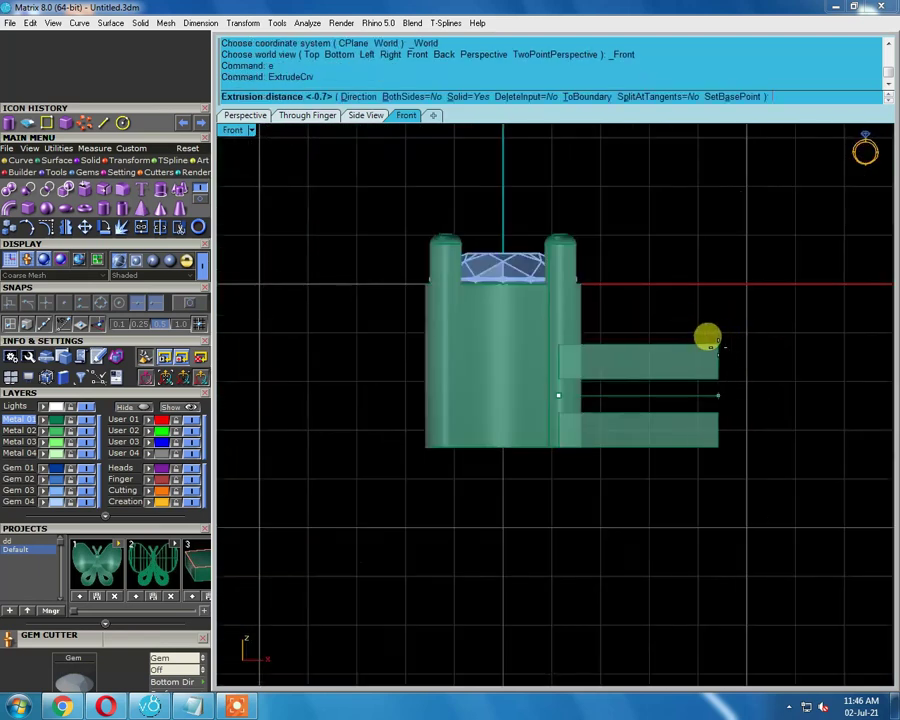
pyautogui.press('Return')
pyautogui.moveTo(780, 436)
pyautogui.keyDown('ctrl'); pyautogui.keyDown('shift'); pyautogui.mouseDown(button='right')
pyautogui.moveTo(591, 358)
pyautogui.moveTo(551, 424)
pyautogui.moveTo(707, 517)
pyautogui.mouseUp(button='right'); pyautogui.keyUp('shift'); pyautogui.keyUp('ctrl')
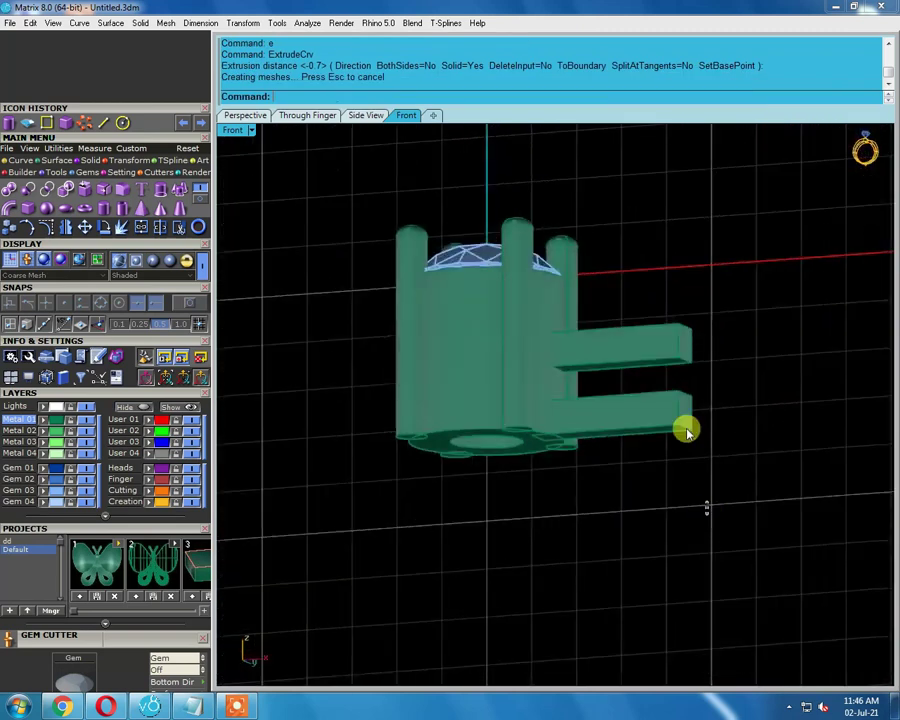
# Mirror the bars about 0,0,0 in the Front view.
pyautogui.write('front mirror 0,0,0')
pyautogui.press('Return')
pyautogui.click(512, 506)
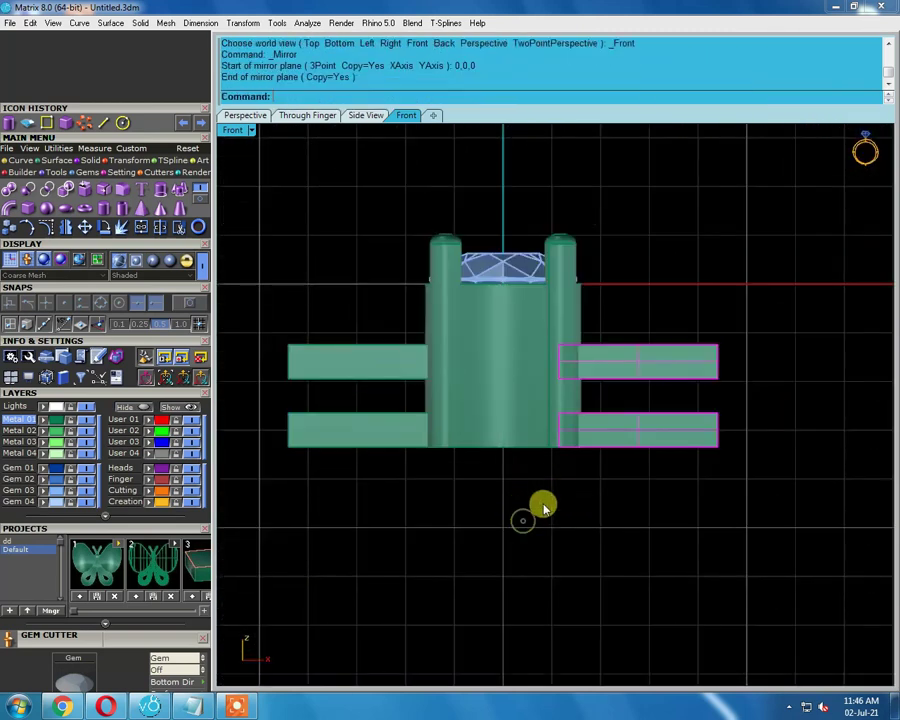
pyautogui.write('ight w')
# Select the bars and a profile, shade them, and orbit to inspect.
pyautogui.moveTo(412, 538); pyautogui.dragTo(723, 321)
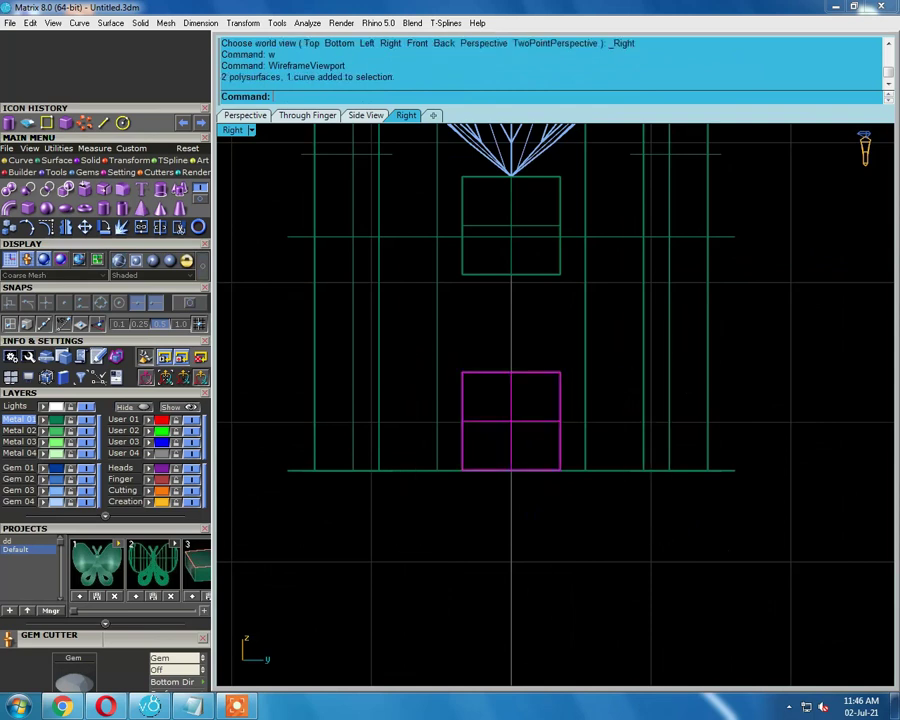
pyautogui.write('s')
pyautogui.keyDown('ctrl'); pyautogui.keyDown('shift'); pyautogui.moveTo(471, 423); pyautogui.dragTo(508, 399, button='right'); pyautogui.keyUp('shift'); pyautogui.keyUp('ctrl')
pyautogui.scroll(5, 522, 418)
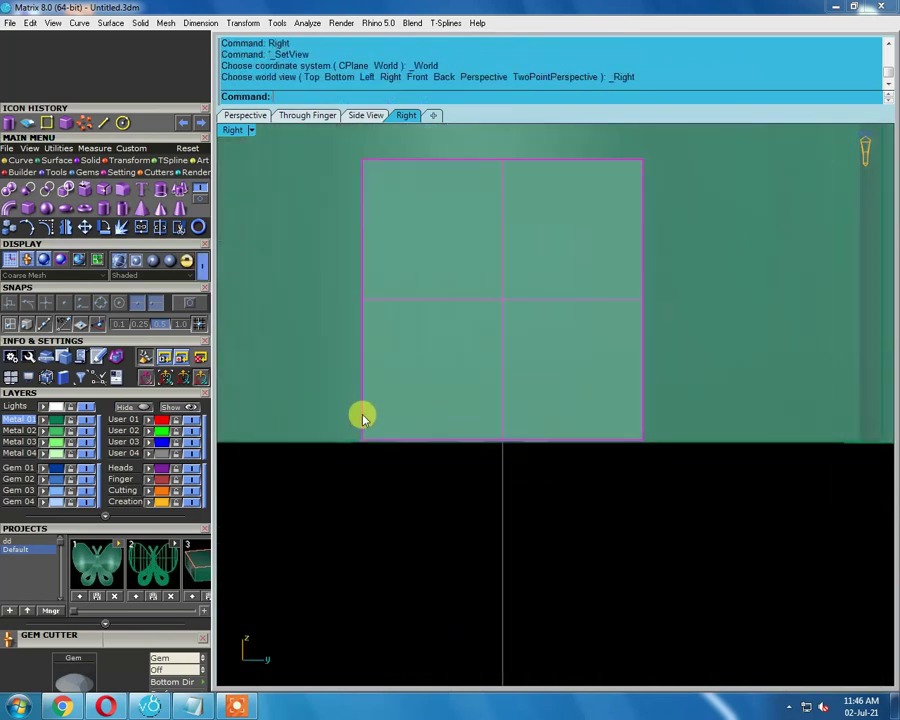
pyautogui.scroll(3, 358, 414)
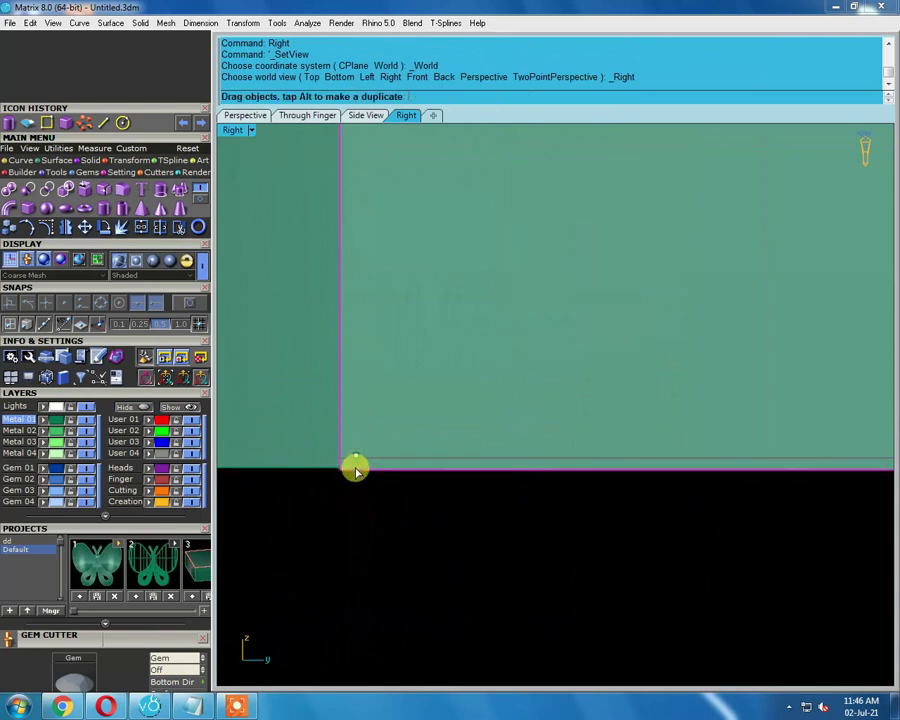
pyautogui.moveTo(378, 440)
pyautogui.keyDown('ctrl'); pyautogui.keyDown('shift'); pyautogui.mouseDown(button='right')
pyautogui.moveTo(464, 416)
pyautogui.moveTo(410, 426)
pyautogui.moveTo(284, 521)
pyautogui.mouseUp(button='right'); pyautogui.keyUp('shift'); pyautogui.keyUp('ctrl')
# Return to the Right view, inspect the bars, and select the whole model.
pyautogui.write('Right')
pyautogui.press('Return')
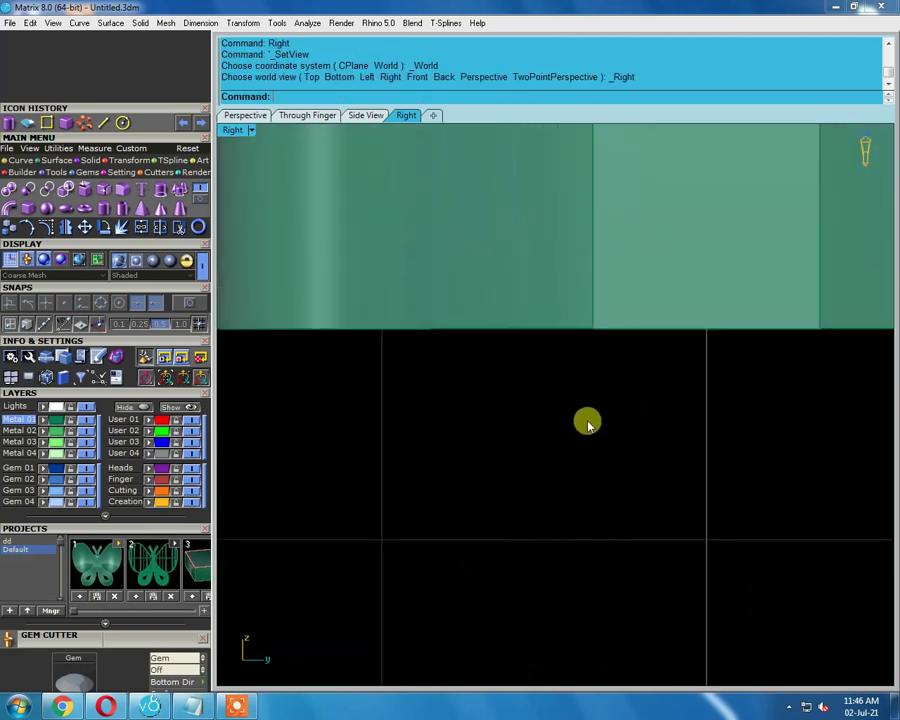
pyautogui.scroll(-3, 504, 422)
pyautogui.scroll(-3, 522, 464)
pyautogui.moveTo(522, 464)
pyautogui.keyDown('ctrl'); pyautogui.keyDown('shift'); pyautogui.mouseDown(button='right')
pyautogui.moveTo(584, 438)
pyautogui.moveTo(651, 369)
pyautogui.moveTo(496, 488)
pyautogui.moveTo(502, 301)
pyautogui.moveTo(488, 179)
pyautogui.moveTo(457, 397)
pyautogui.moveTo(422, 428)
pyautogui.moveTo(392, 392)
pyautogui.moveTo(514, 396)
pyautogui.moveTo(470, 437)
pyautogui.mouseUp(button='right'); pyautogui.keyUp('shift'); pyautogui.keyUp('ctrl')
pyautogui.scroll(3, 450, 394)
pyautogui.click(470, 437)
# From the front and an oblique view, trial-select the gem, prongs and individual bars.
pyautogui.write('front')
pyautogui.press('Return')
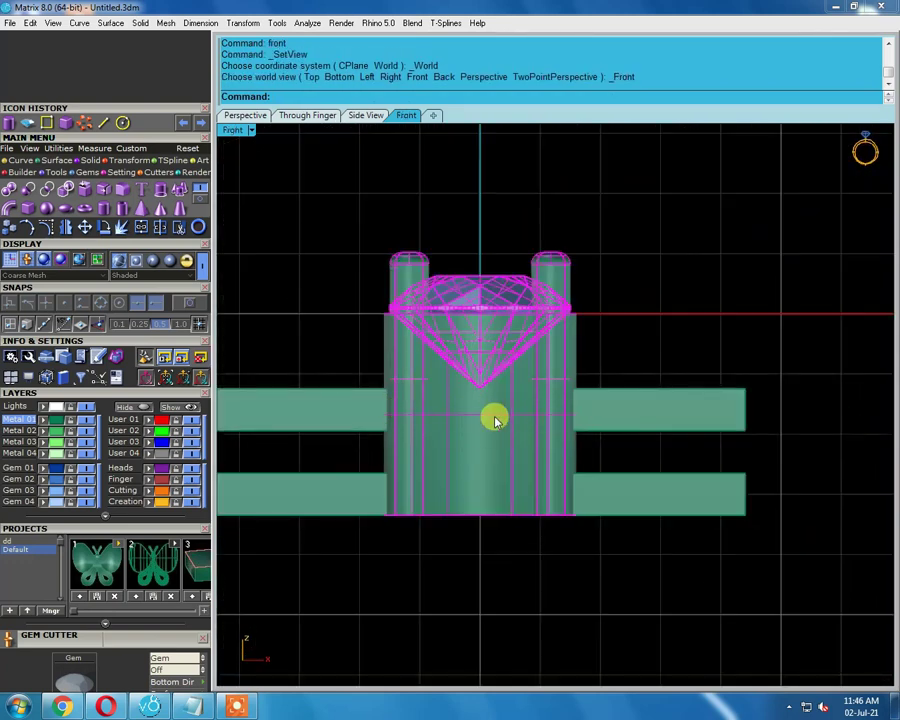
pyautogui.click(520, 532)
pyautogui.keyDown('ctrl'); pyautogui.keyDown('shift'); pyautogui.moveTo(497, 374); pyautogui.dragTo(455, 416, button='right'); pyautogui.keyUp('shift'); pyautogui.keyUp('ctrl')
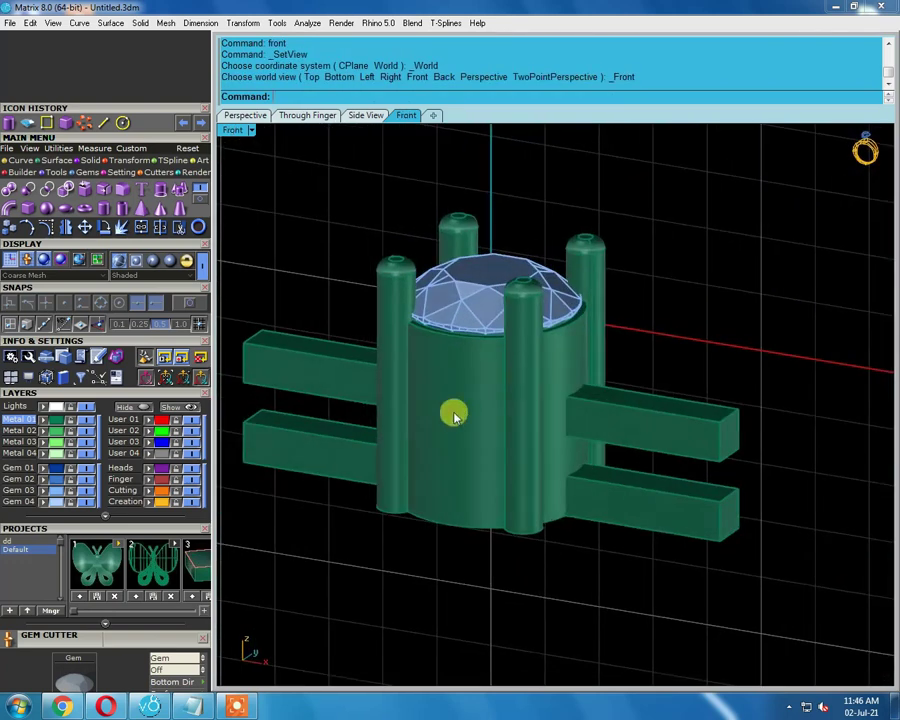
pyautogui.click(605, 400)
pyautogui.click(610, 420)
pyautogui.click(619, 488)
pyautogui.click(277, 358)
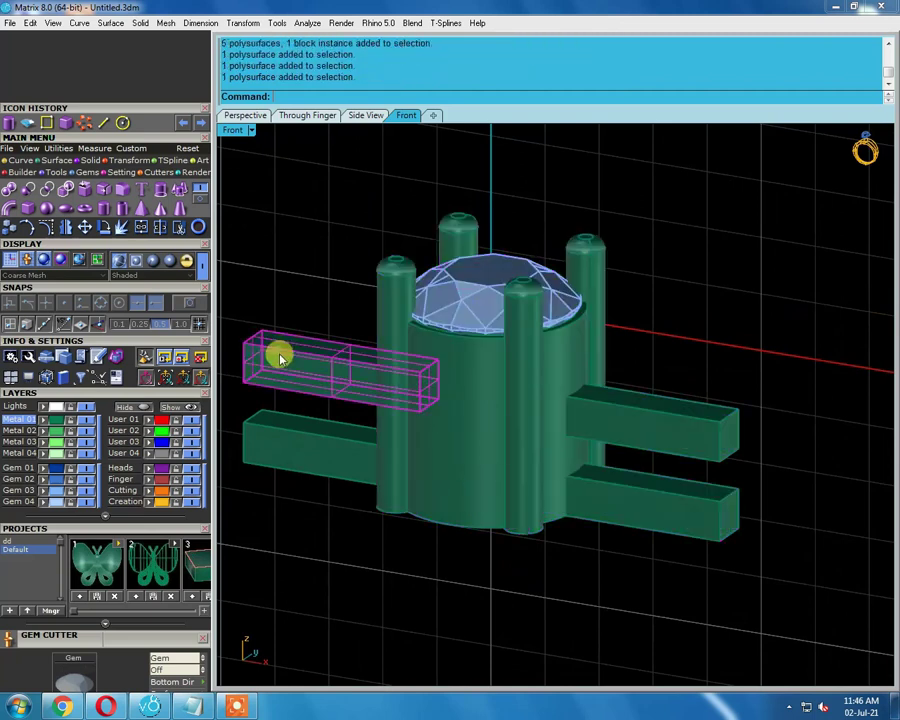
pyautogui.click(312, 428)
pyautogui.click(392, 563)
pyautogui.moveTo(508, 458)
pyautogui.keyDown('ctrl'); pyautogui.keyDown('shift'); pyautogui.mouseDown(button='right')
pyautogui.moveTo(442, 402)
pyautogui.moveTo(548, 467)
pyautogui.moveTo(608, 443)
pyautogui.mouseUp(button='right'); pyautogui.keyUp('shift'); pyautogui.keyUp('ctrl')
pyautogui.click(442, 402)
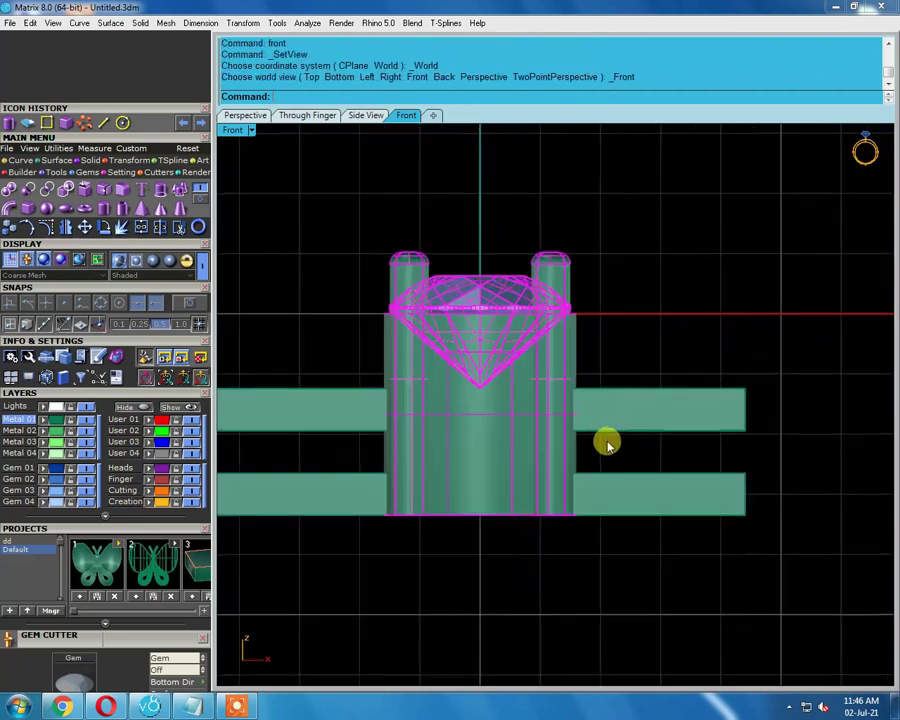
pyautogui.click(610, 405)
# Compare top and front views while selecting the lower-right and left bars, then the whole model.
pyautogui.scroll(-2, 686, 407)
pyautogui.write('top')
pyautogui.press('Return')
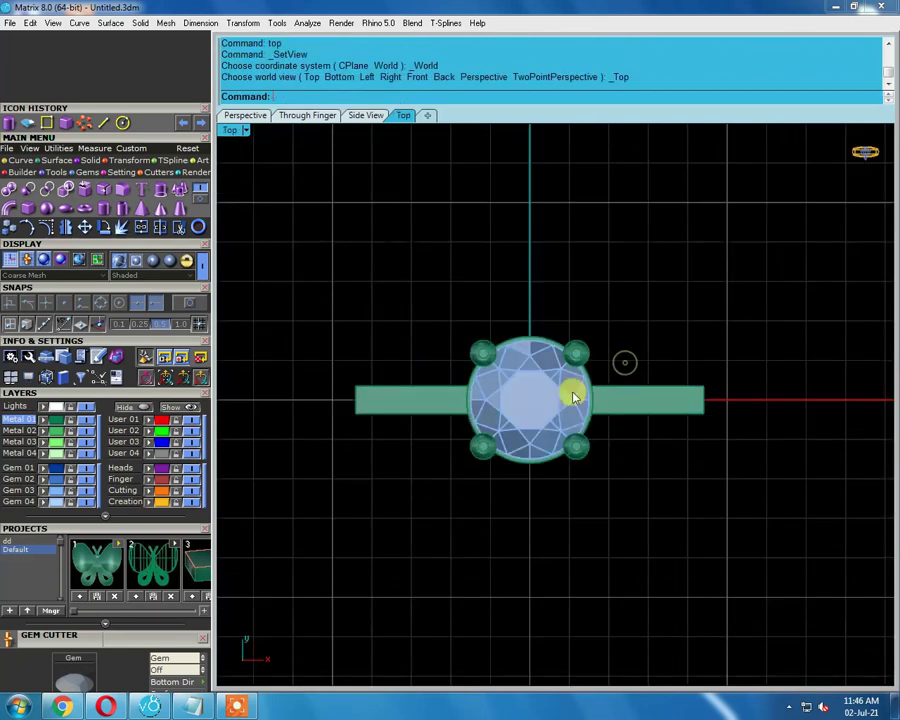
pyautogui.write('front')
pyautogui.press('Return')
pyautogui.scroll(-1, 660, 385)
pyautogui.scroll(1, 726, 388)
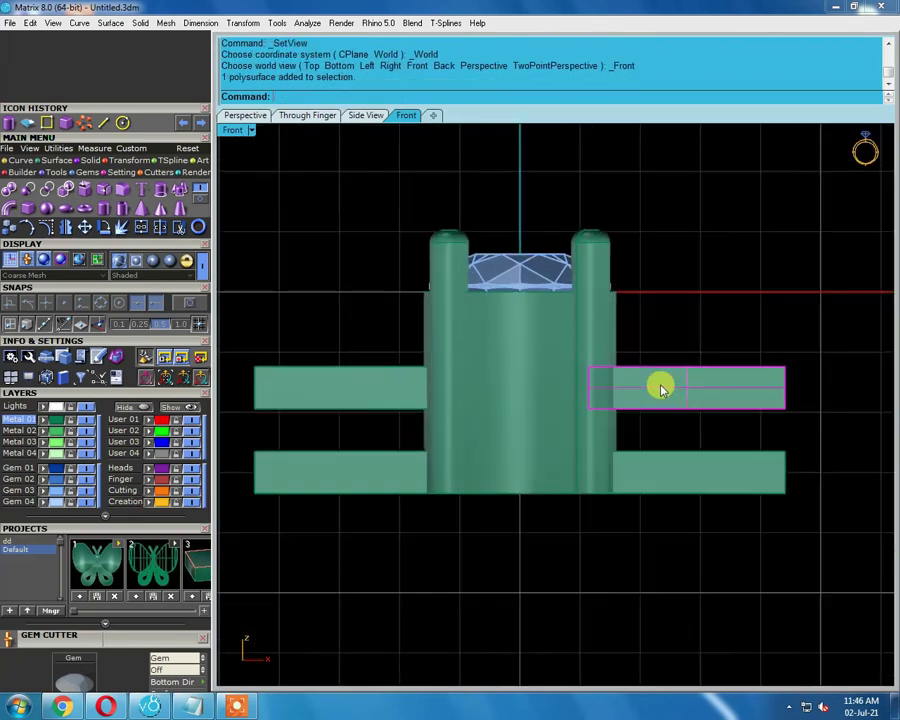
pyautogui.keyDown('shift'); pyautogui.click(643, 466); pyautogui.keyUp('shift')
pyautogui.keyDown('shift'); pyautogui.click(382, 482); pyautogui.keyUp('shift')
pyautogui.keyDown('shift'); pyautogui.click(363, 405); pyautogui.keyUp('shift')
pyautogui.hotkey('ctrl', 'a')
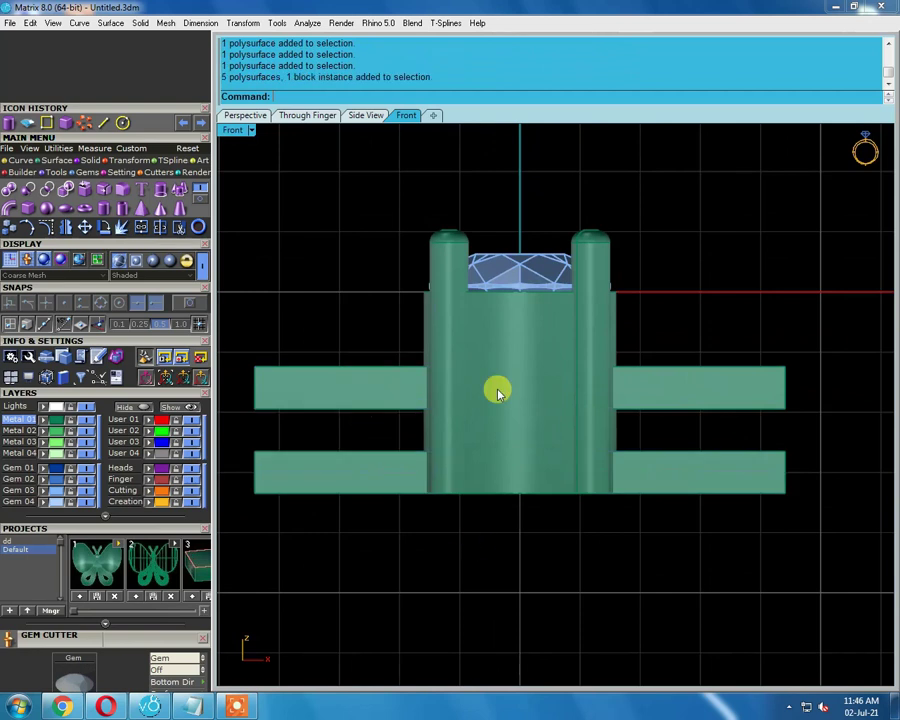
pyautogui.moveTo(400, 553); pyautogui.dragTo(347, 541, button='right')
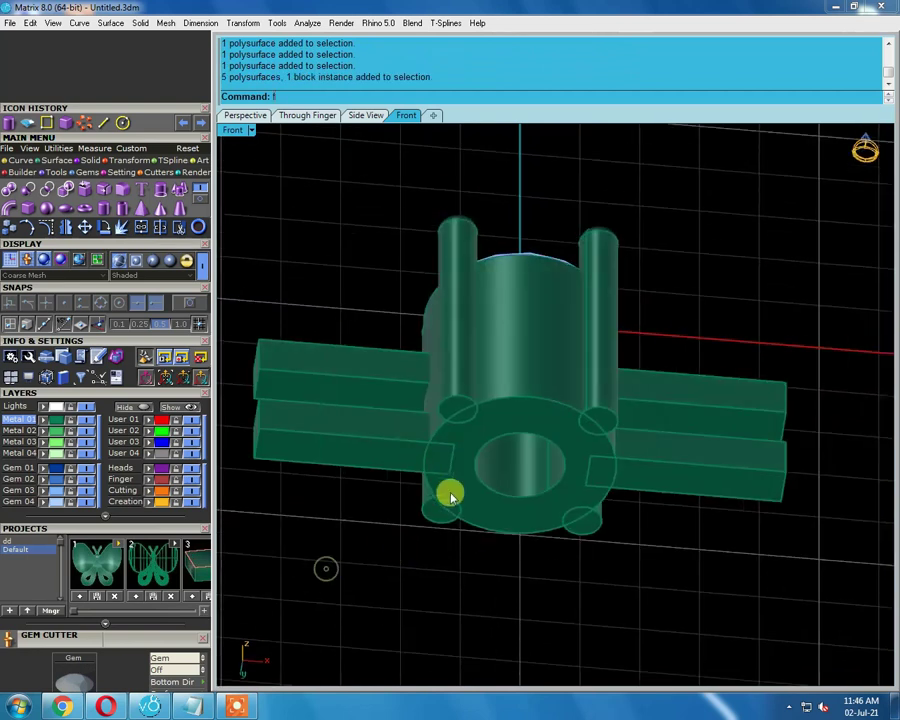
pyautogui.write('front')
pyautogui.press('Return')
# Move the two left bars right until they sit against the head cylinder.
pyautogui.moveTo(376, 534); pyautogui.dragTo(283, 338)
pyautogui.moveTo(384, 486); pyautogui.dragTo(442, 488)
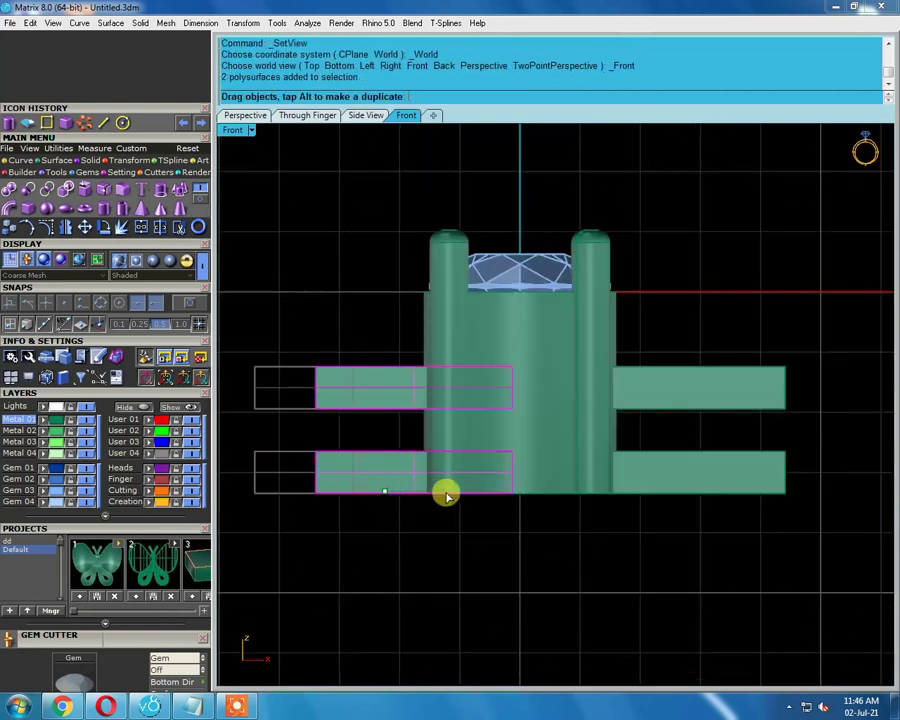
pyautogui.moveTo(484, 546)
pyautogui.mouseDown(button='right')
pyautogui.moveTo(577, 386)
pyautogui.moveTo(565, 470)
pyautogui.moveTo(635, 494)
pyautogui.moveTo(567, 402)
pyautogui.mouseUp(button='right')
pyautogui.scroll(5, 587, 459)
pyautogui.scroll(-5, 587, 464)
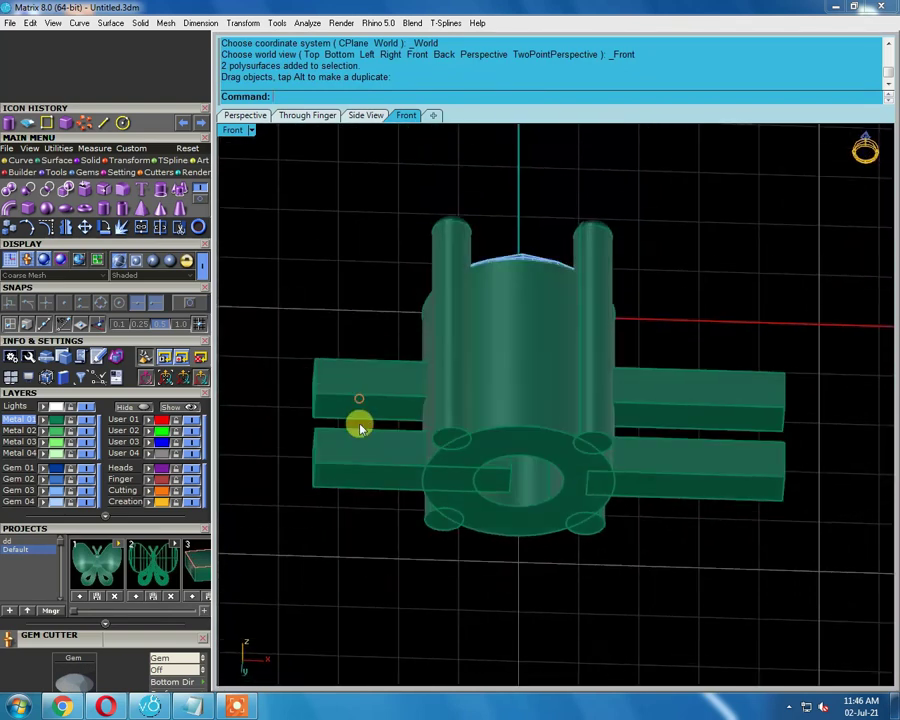
pyautogui.moveTo(349, 422); pyautogui.dragTo(397, 474)
pyautogui.moveTo(397, 474); pyautogui.dragTo(466, 395, button='right')
pyautogui.click(658, 391)
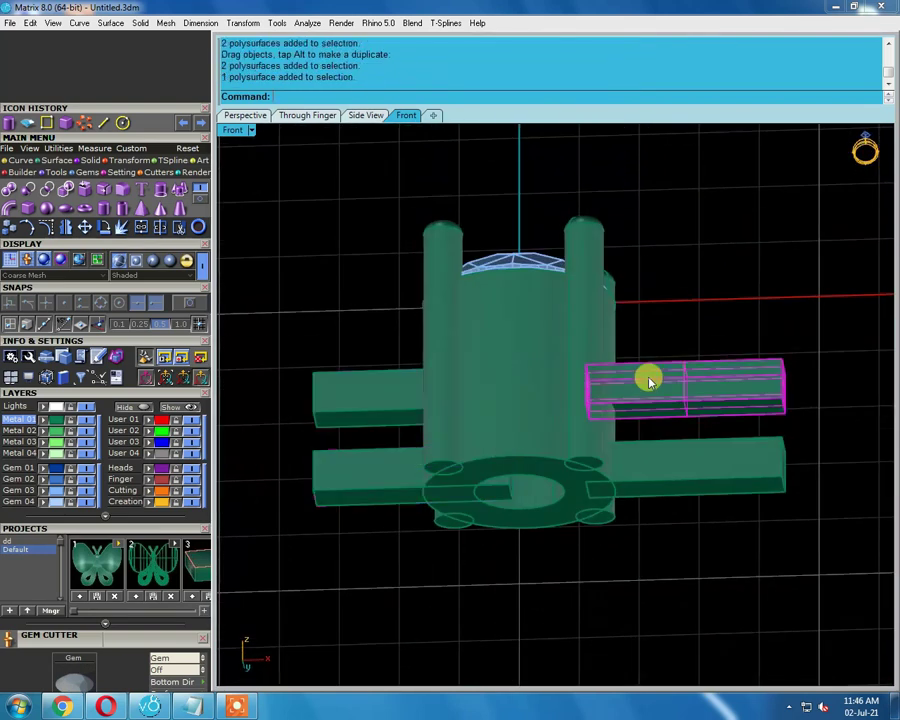
pyautogui.moveTo(661, 354); pyautogui.dragTo(649, 354, button='right')
pyautogui.press('Escape')
# Subtract the bars from the head and gem with BooleanDifference (b), then return to front view.
pyautogui.click(510, 396)
pyautogui.moveTo(557, 430)
pyautogui.mouseDown(button='right')
pyautogui.moveTo(510, 396)
pyautogui.moveTo(448, 456)
pyautogui.mouseUp(button='right')
pyautogui.write('b')
pyautogui.press('Return')
pyautogui.click(375, 432)
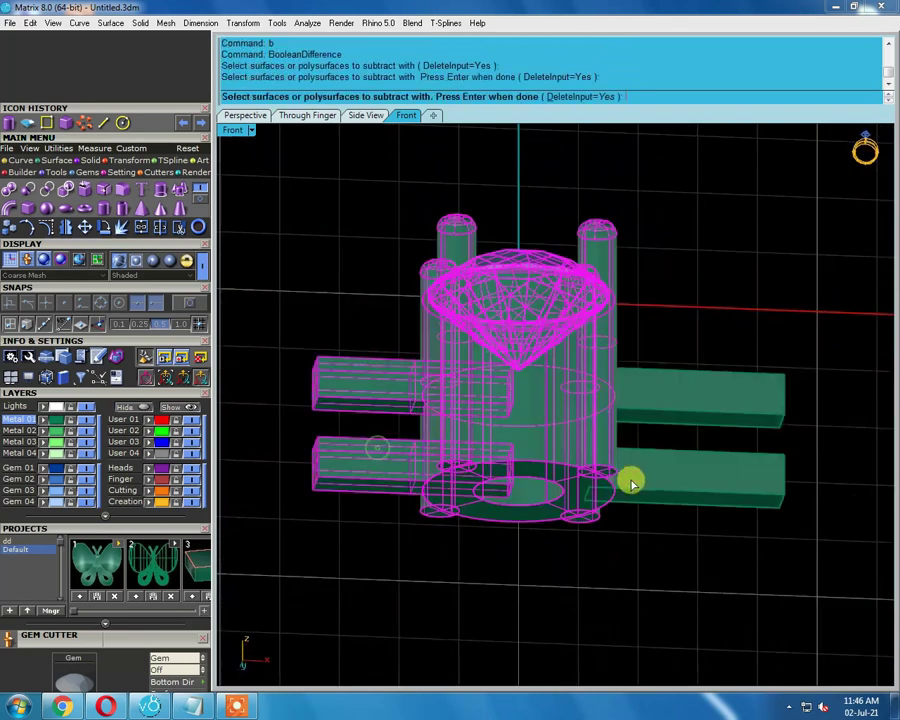
pyautogui.click(626, 473)
pyautogui.press('Return')
pyautogui.moveTo(512, 528)
pyautogui.mouseDown(button='right')
pyautogui.moveTo(612, 486)
pyautogui.moveTo(607, 569)
pyautogui.moveTo(526, 426)
pyautogui.moveTo(573, 412)
pyautogui.moveTo(385, 249)
pyautogui.moveTo(402, 422)
pyautogui.mouseUp(button='right')
pyautogui.hotkey('ctrl', 'F2')
# Use MoveFace (mm) in Top view to pull the bar's end faces to the gem edge.
pyautogui.write('mm')
pyautogui.press('Return')
pyautogui.moveTo(594, 301); pyautogui.dragTo(678, 457)
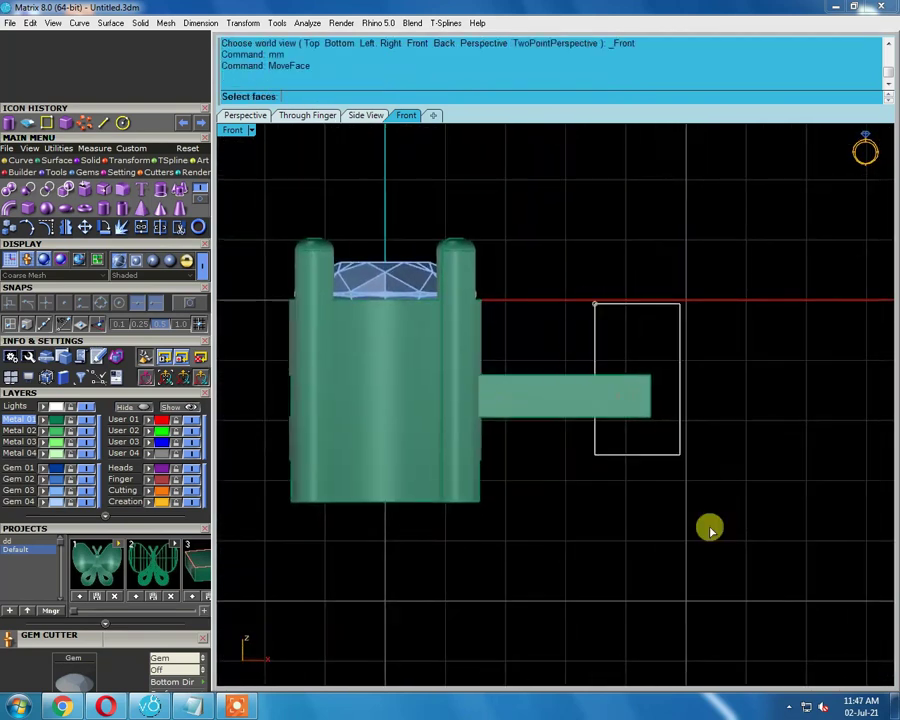
pyautogui.hotkey('ctrl', 'F1')
pyautogui.press('Return')
pyautogui.click(572, 476)
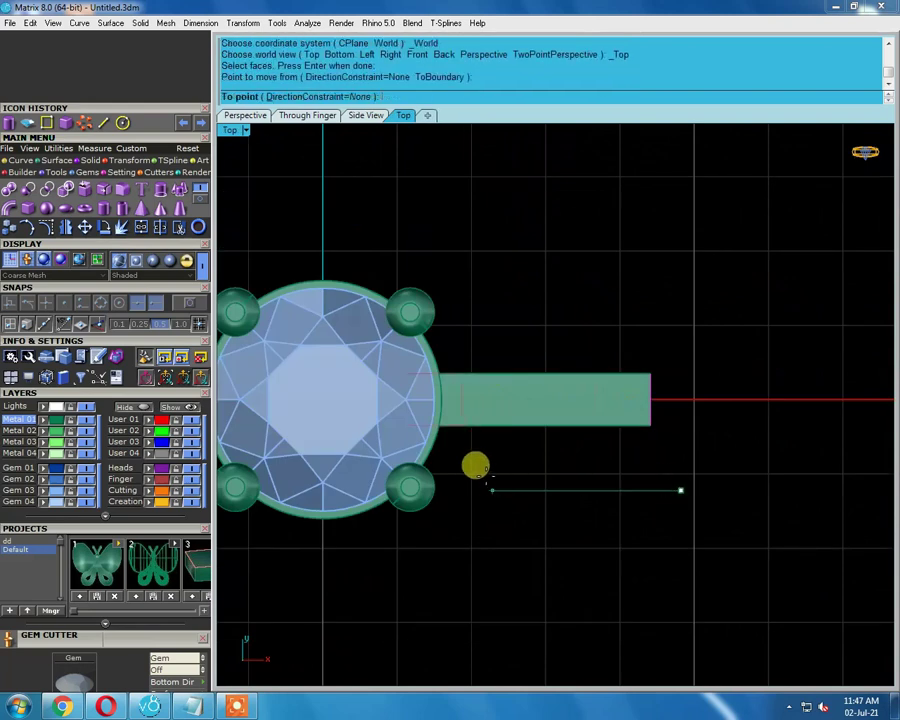
pyautogui.click(484, 475)
pyautogui.scroll(3, 556, 405)
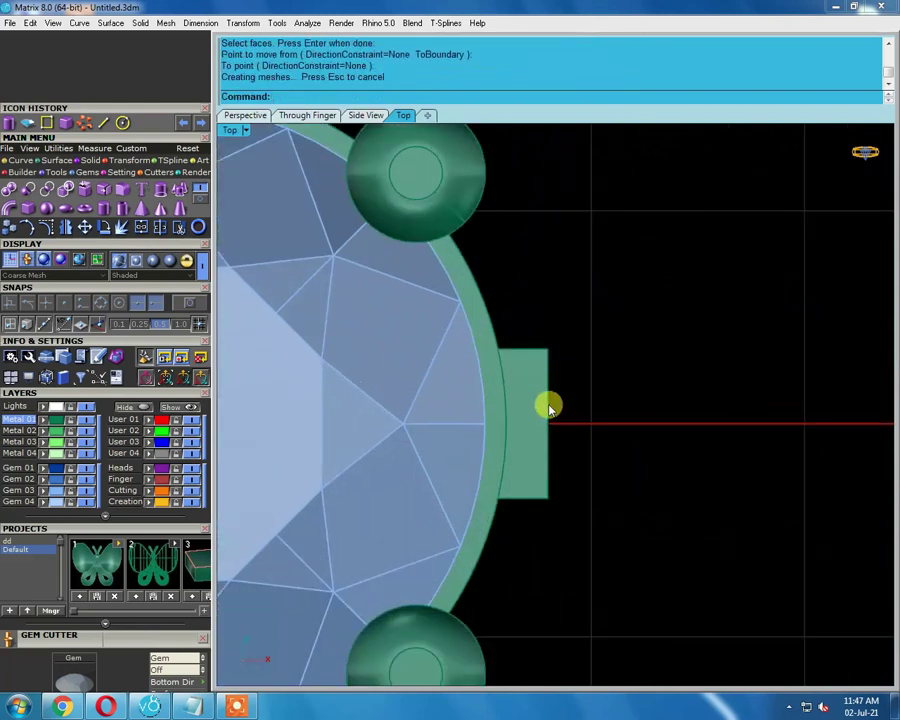
pyautogui.scroll(-2, 548, 407)
# Move the bar's end face outward by 5.5 to lengthen it.
pyautogui.write('m')
pyautogui.press('Return')
pyautogui.moveTo(522, 291); pyautogui.dragTo(558, 620)
pyautogui.scroll(-2, 558, 398)
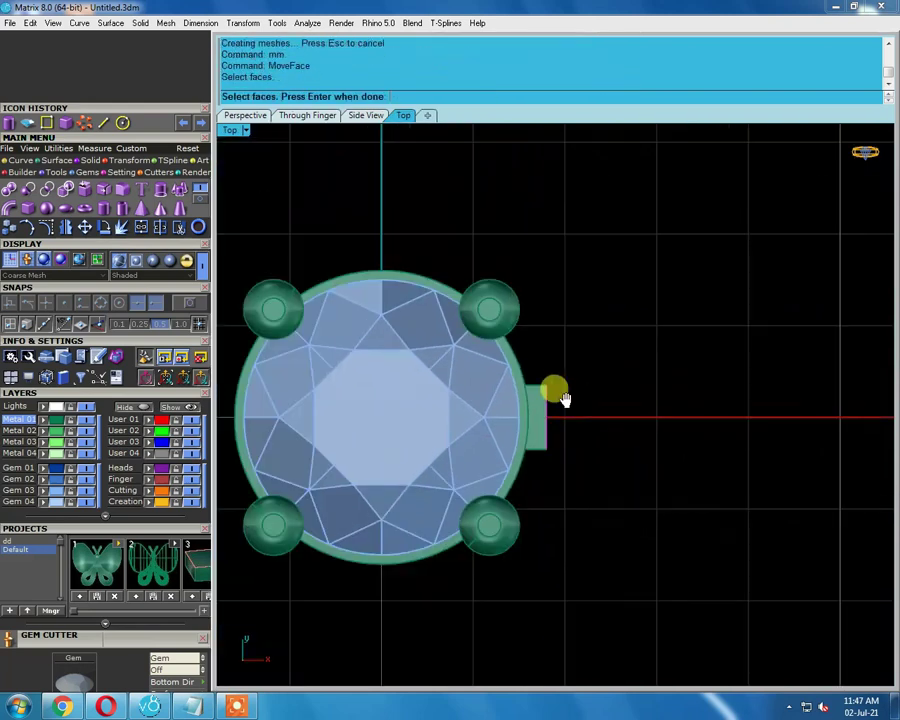
pyautogui.press('Return')
pyautogui.scroll(1, 511, 370)
pyautogui.write('.5')
pyautogui.press('Return')
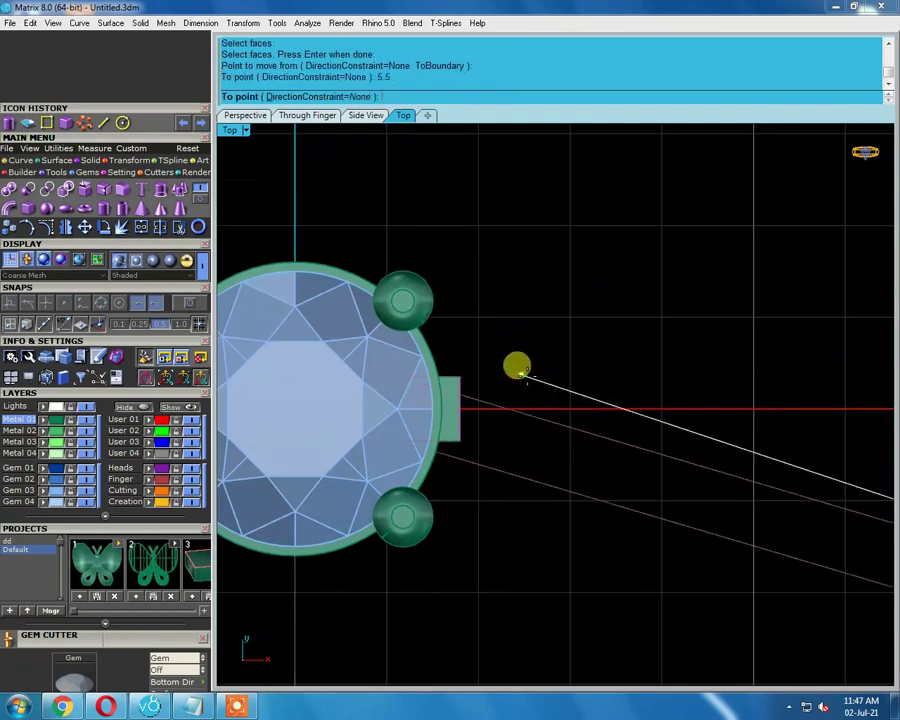
pyautogui.scroll(-2, 532, 362)
pyautogui.click(545, 372)
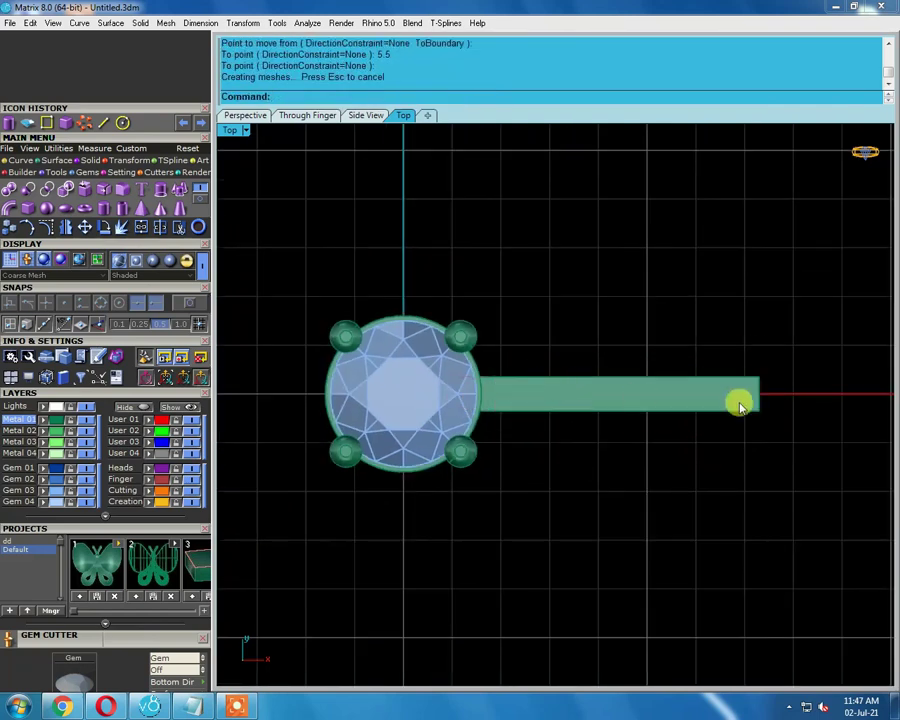
# Group the connector bar with the head, check it in 3-D, then ungroup them.
pyautogui.moveTo(621, 540)
pyautogui.mouseDown(button='right')
pyautogui.moveTo(564, 296)
pyautogui.moveTo(520, 320)
pyautogui.moveTo(566, 394)
pyautogui.mouseUp(button='right')
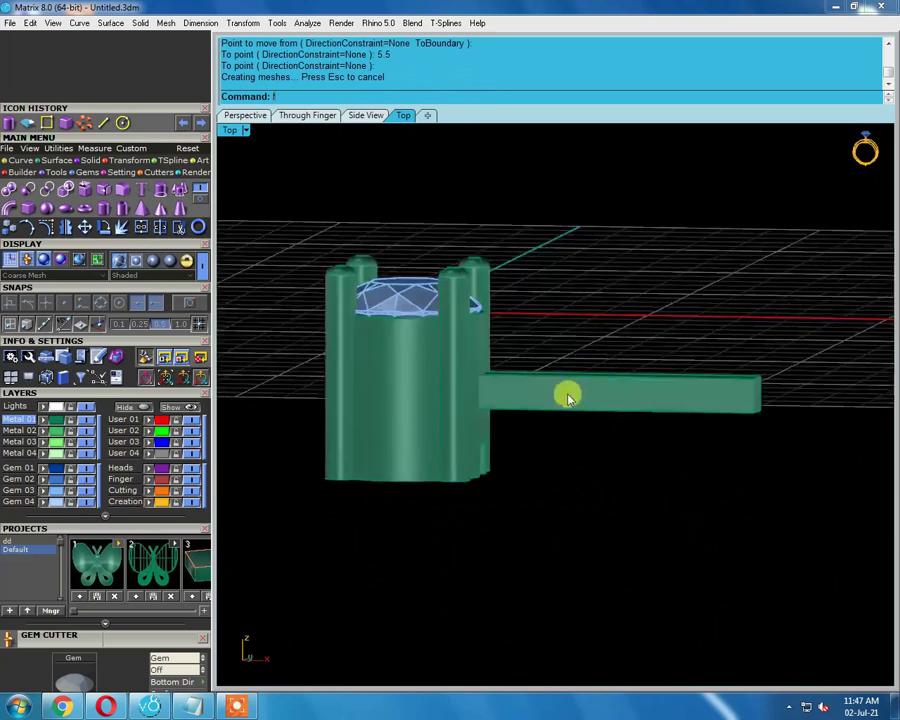
pyautogui.hotkey('ctrl', 'F2')
pyautogui.click(455, 400)
pyautogui.click(465, 398)
pyautogui.click(488, 396)
pyautogui.keyDown('shift'); pyautogui.click(478, 405); pyautogui.keyUp('shift')
pyautogui.hotkey('ctrl', 'g')
pyautogui.moveTo(478, 405); pyautogui.dragTo(557, 446, button='right')
pyautogui.scroll(3, 432, 456)
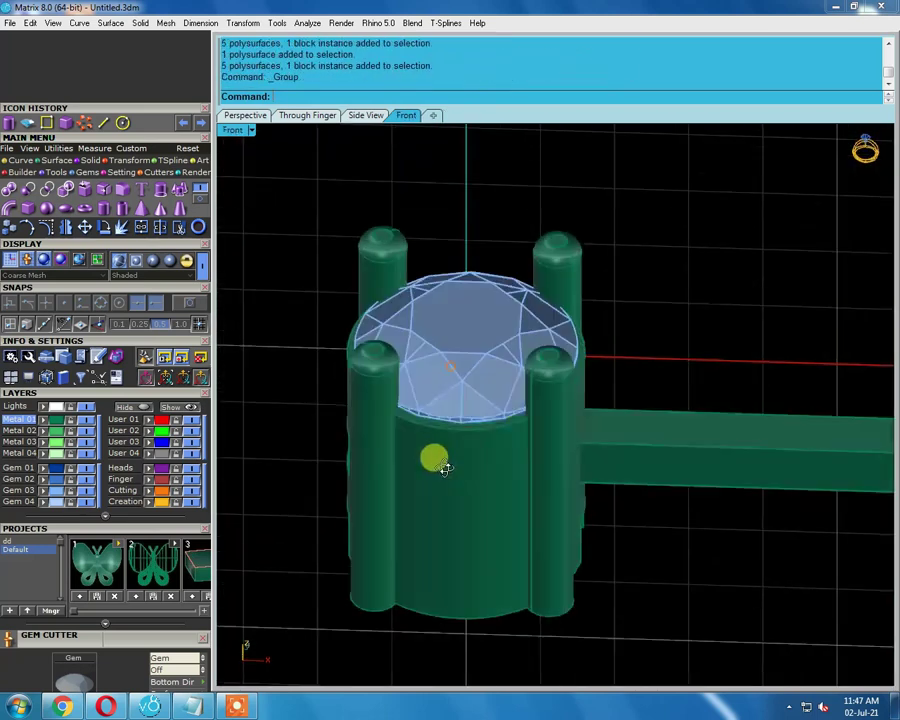
pyautogui.moveTo(432, 456); pyautogui.dragTo(460, 542, button='right')
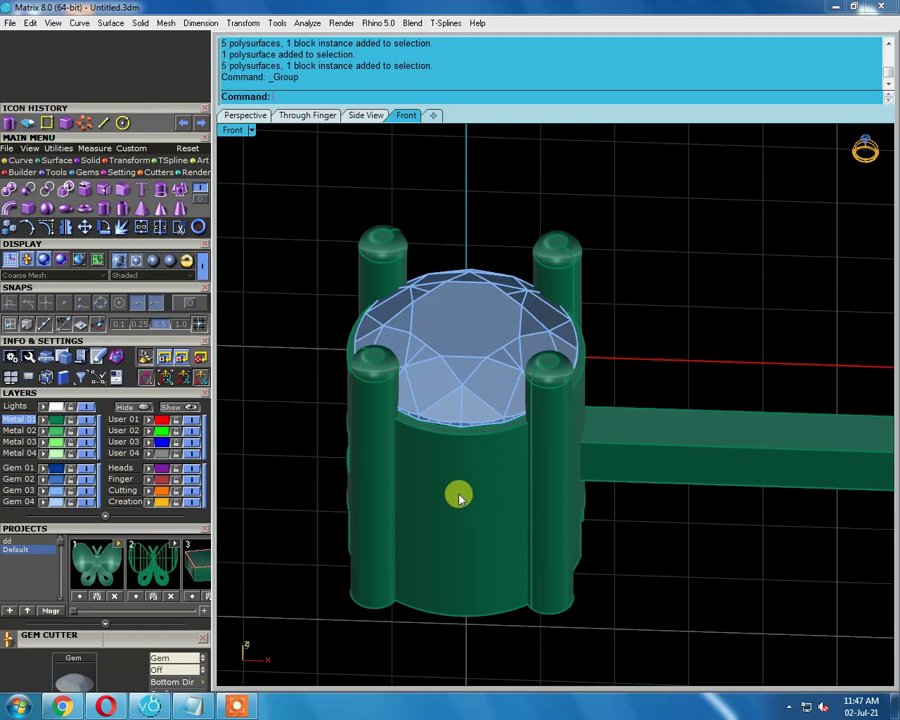
pyautogui.scroll(-3, 455, 495)
pyautogui.click(498, 454)
pyautogui.hotkey('ctrl', 'shift', 'g')
# Select the bar and head, and show the Top view in wireframe.
pyautogui.click(542, 434)
pyautogui.click(463, 467)
pyautogui.write('top')
pyautogui.press('Return')
pyautogui.write('front')
pyautogui.press('Return')
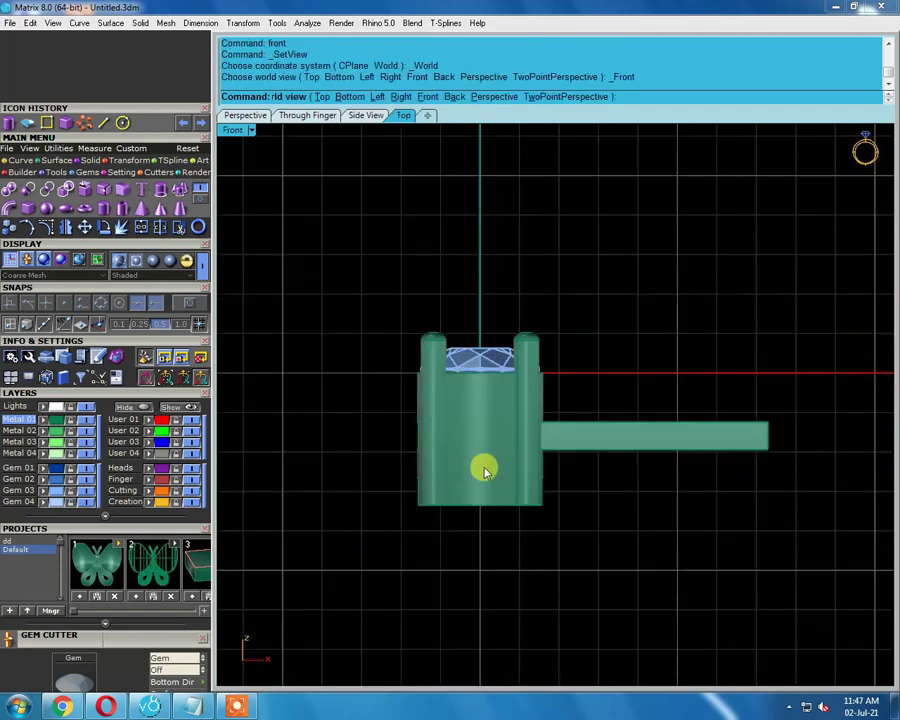
pyautogui.write('top')
pyautogui.press('Return')
pyautogui.write('w')
pyautogui.press('Return')
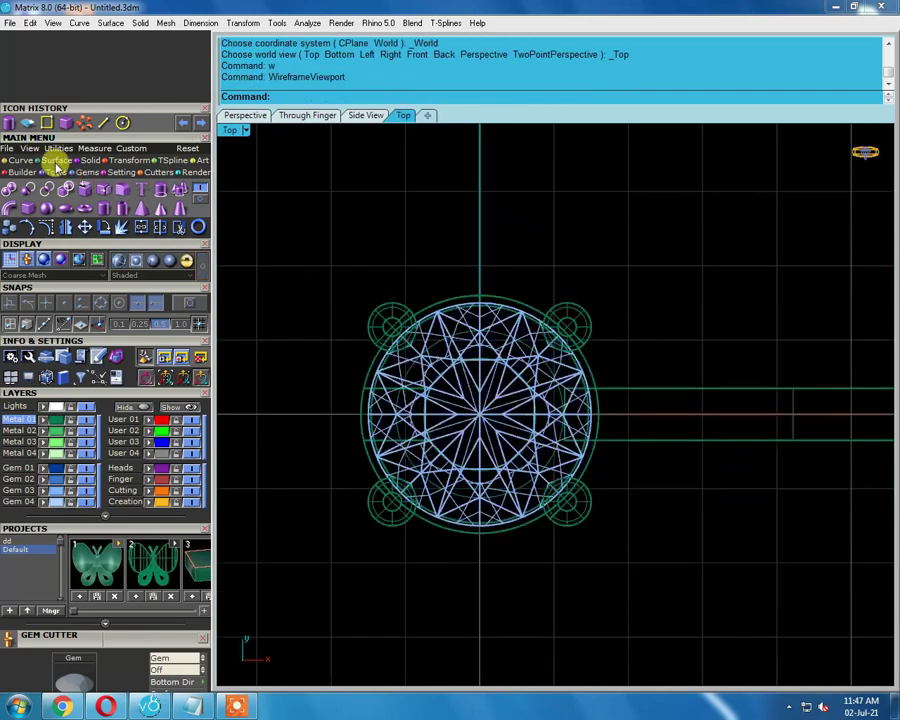
# Draw a solid box across the lower head with height 8, then return to shaded display.
pyautogui.click(54, 161)
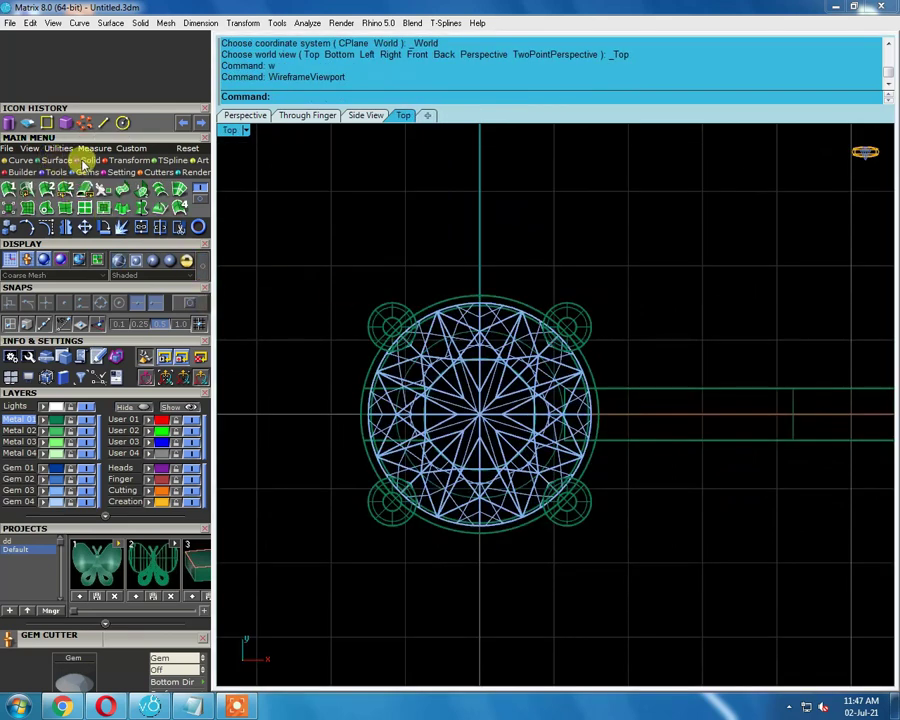
pyautogui.click(88, 160)
pyautogui.click(104, 189)
pyautogui.scroll(-3, 340, 214)
pyautogui.click(351, 228)
pyautogui.click(602, 516)
pyautogui.write('front')
pyautogui.press('Return')
pyautogui.write('8')
pyautogui.press('Return')
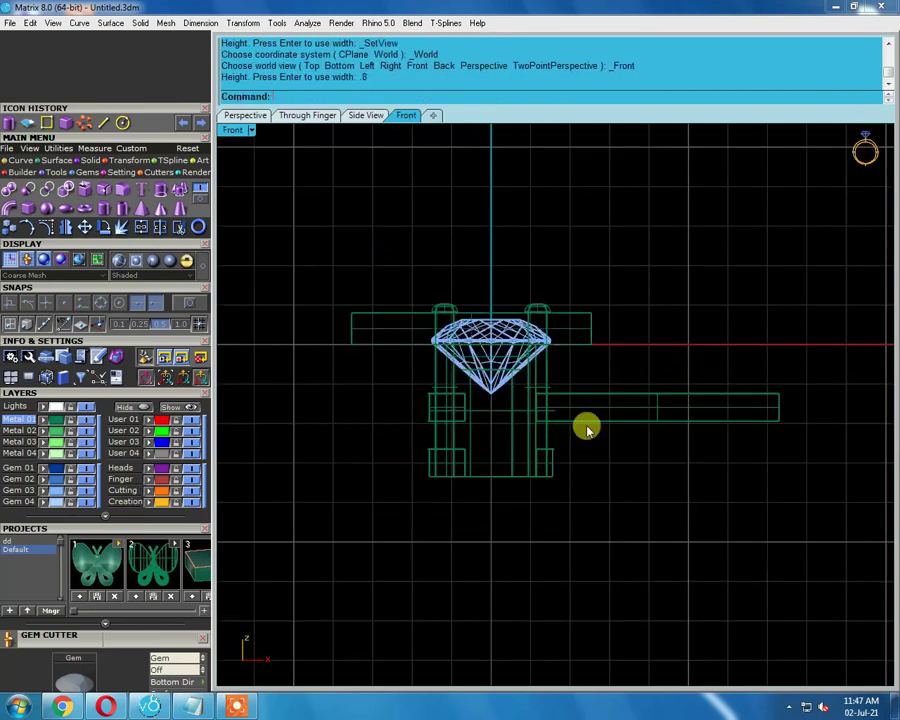
pyautogui.scroll(4, 570, 380)
pyautogui.write('s')
pyautogui.press('Return')
# Raise the new box by 0.8.
pyautogui.click(604, 578)
pyautogui.moveTo(604, 578); pyautogui.dragTo(604, 576)
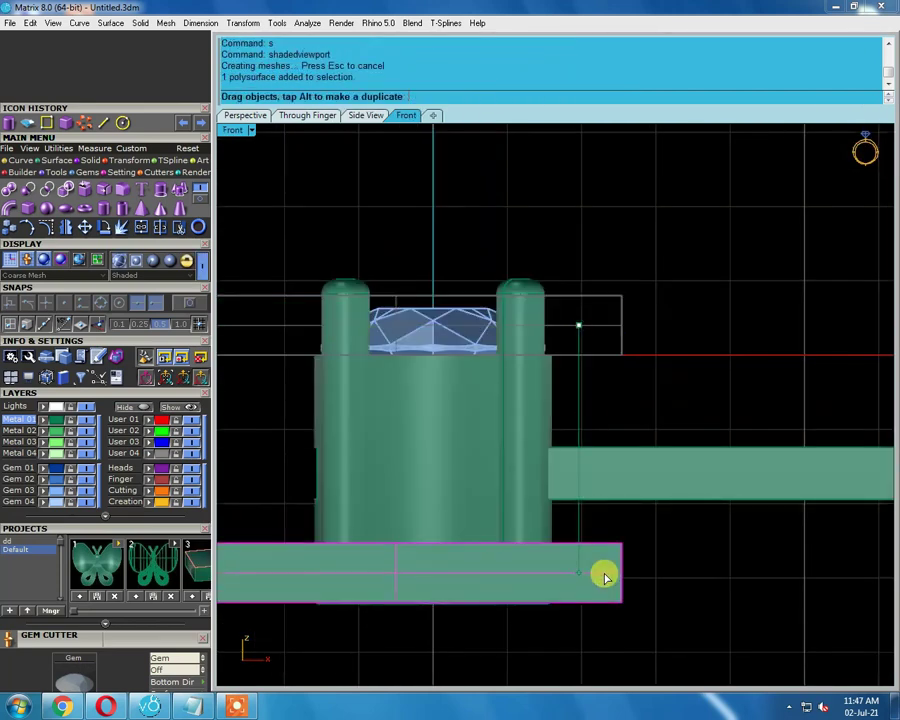
pyautogui.write('m')
pyautogui.press('Return')
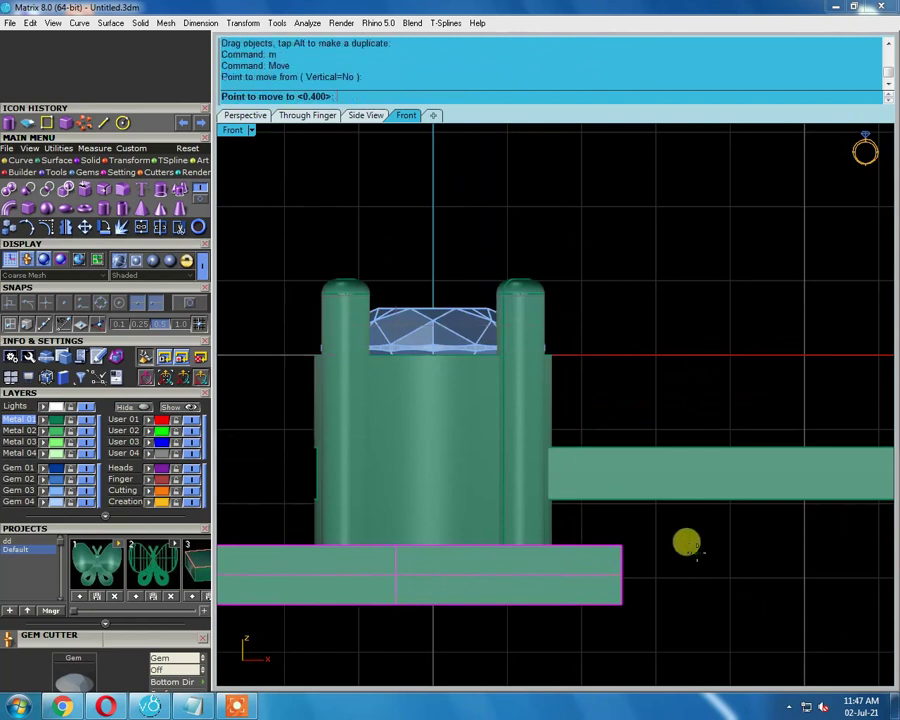
pyautogui.write('.8')
pyautogui.press('Return')
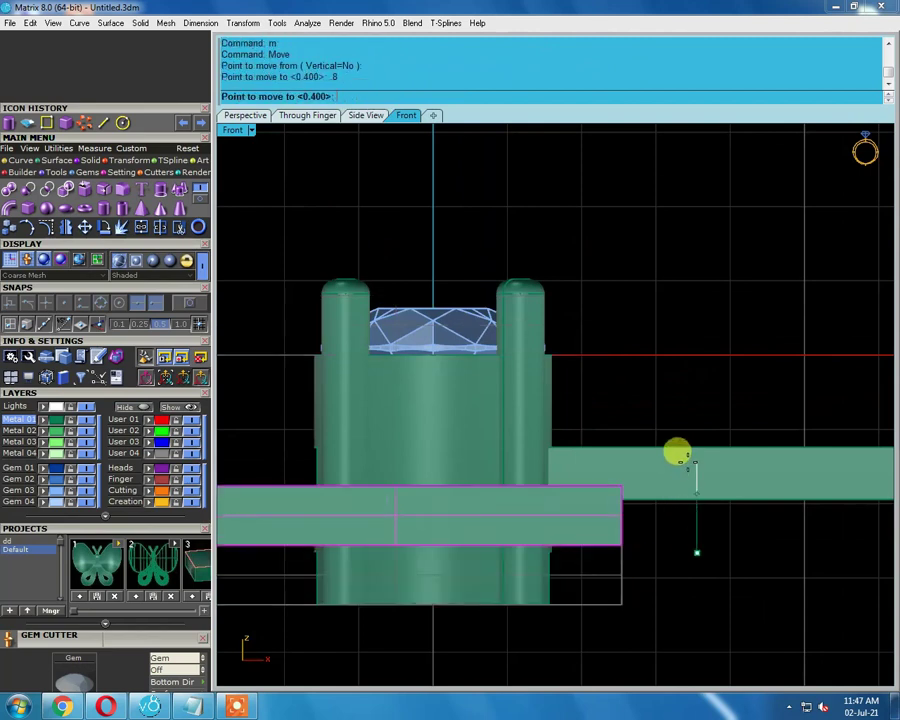
pyautogui.click(678, 455)
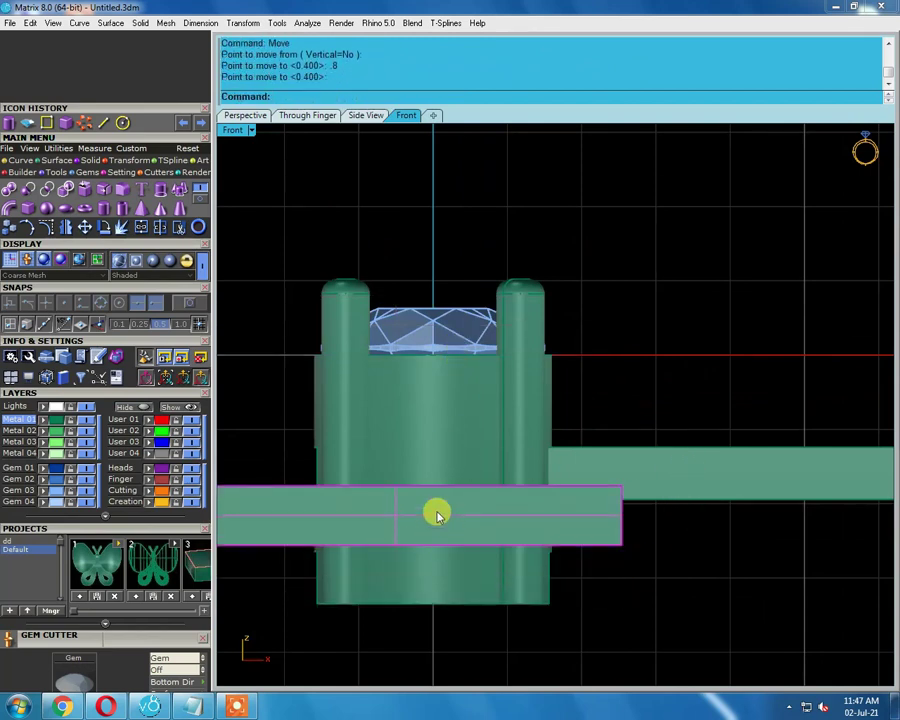
pyautogui.write('1d')
# Scale the box larger using a base point and two reference points.
pyautogui.click(453, 545)
pyautogui.click(453, 481)
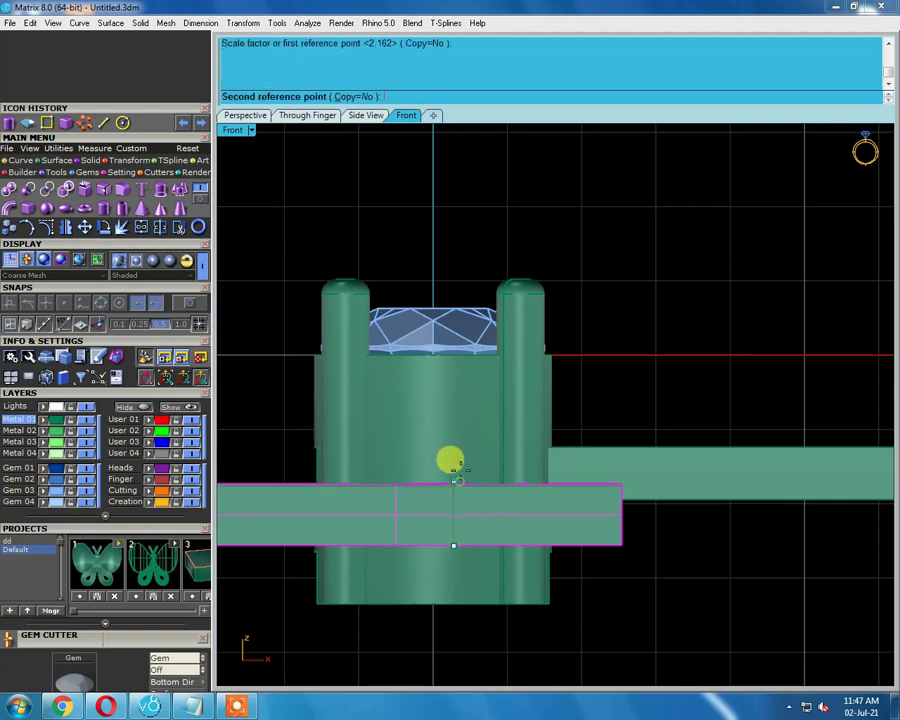
pyautogui.click(468, 490)
pyautogui.click(624, 603)
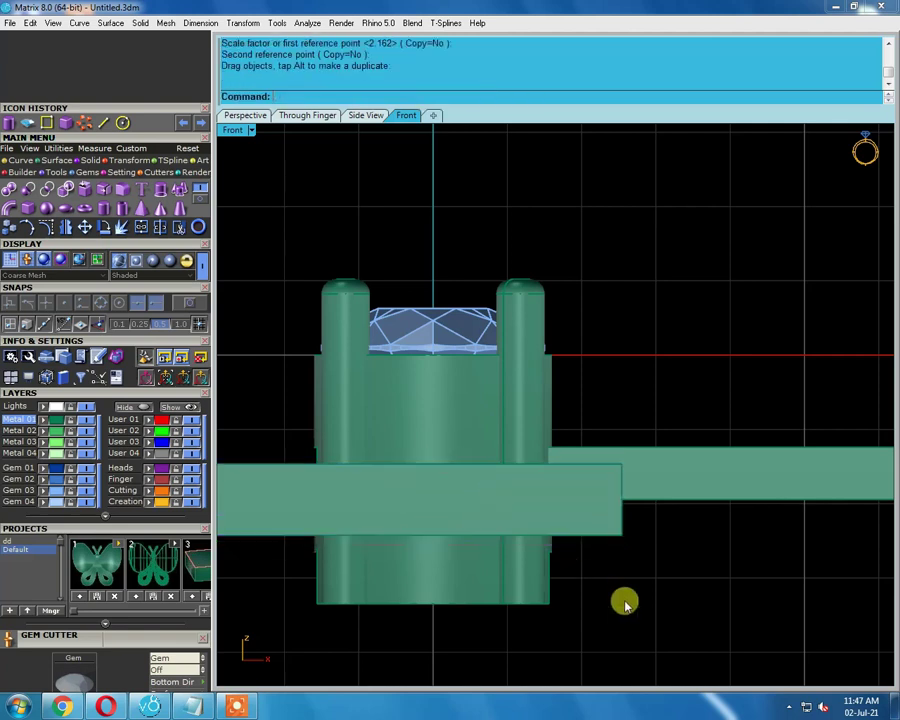
pyautogui.scroll(1, 440, 420)
pyautogui.scroll(2, 466, 370)
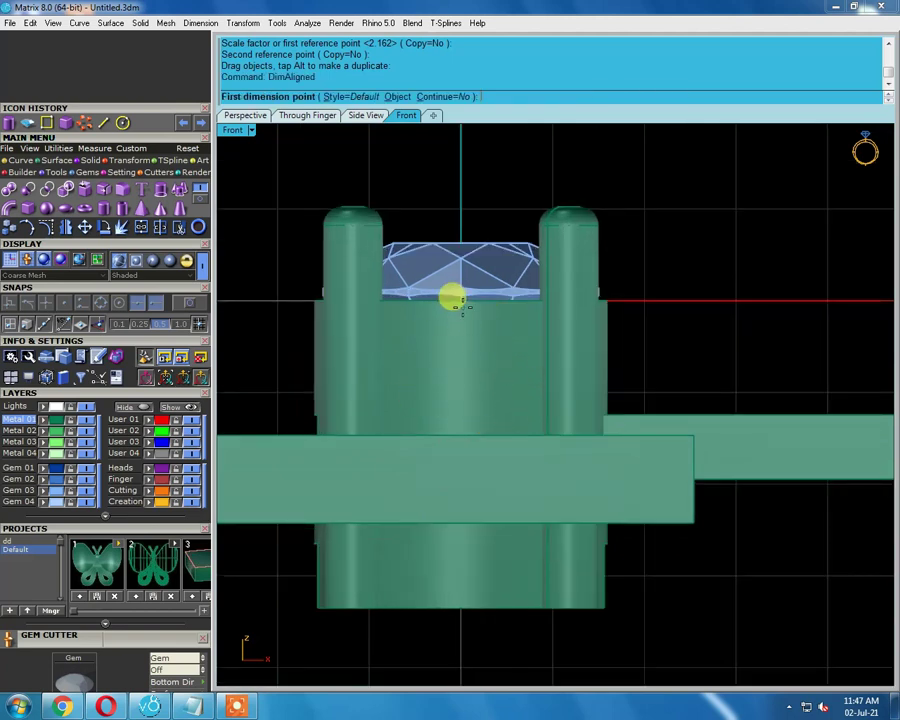
# Measure from the gem's base to the block and across the block's thickness.
pyautogui.click(462, 300)
pyautogui.click(482, 432)
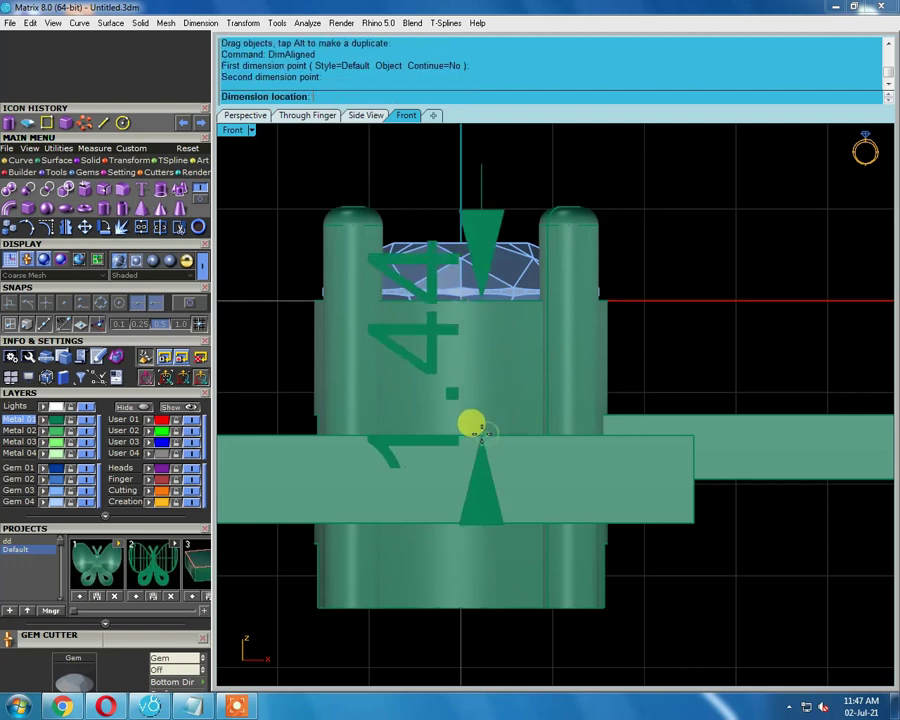
pyautogui.press('Escape')
pyautogui.press('Return')
pyautogui.click(474, 434)
pyautogui.click(478, 520)
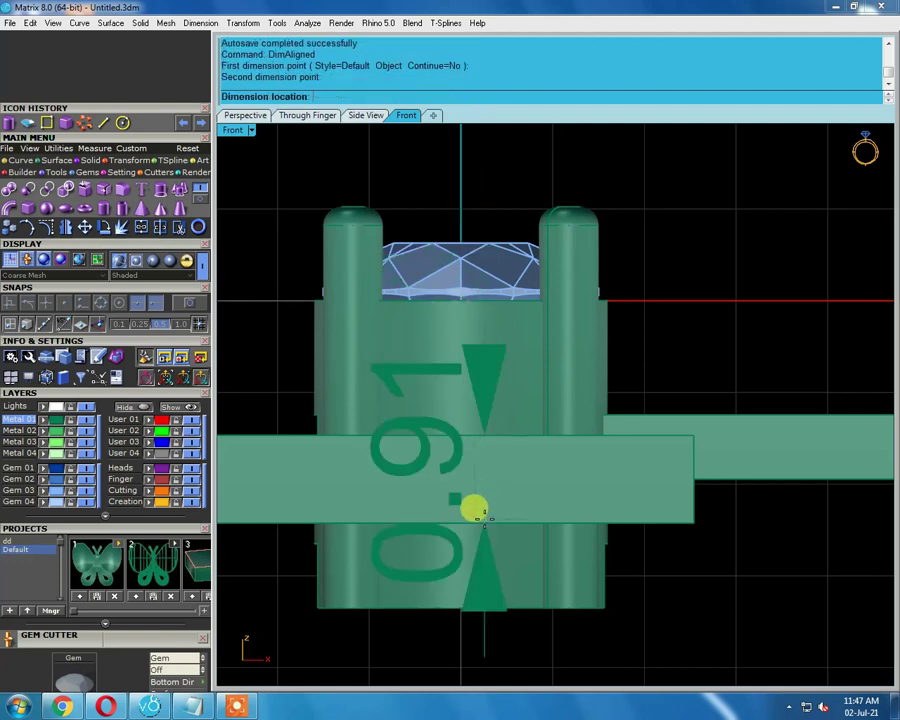
pyautogui.press('Escape')
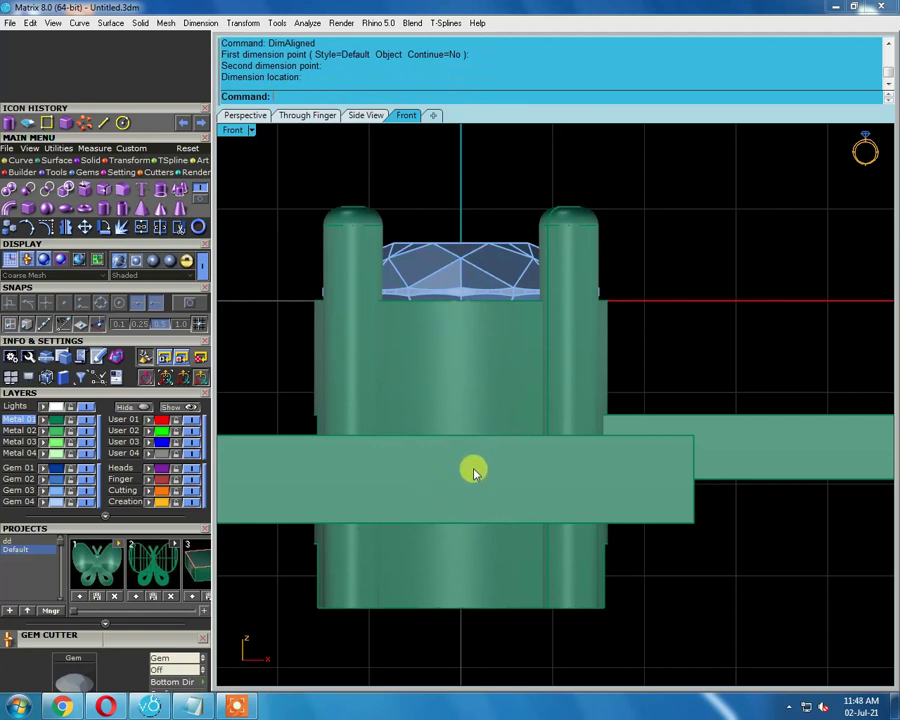
# Select the horizontal base block and nudge it slightly upward.
pyautogui.press('Down')
pyautogui.scroll(-1, 465, 477)
pyautogui.click(486, 375)
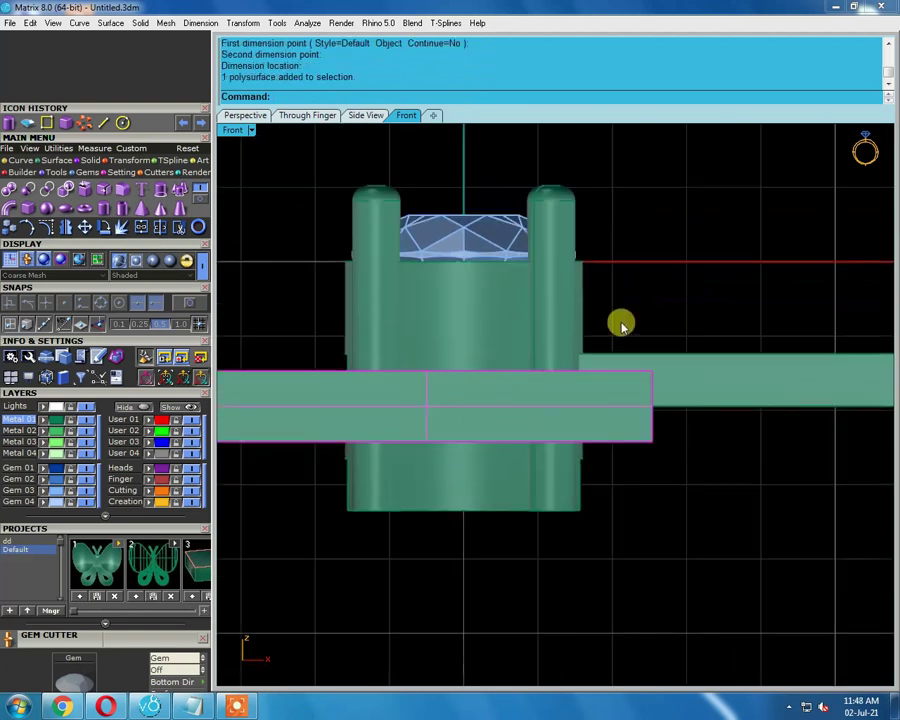
pyautogui.scroll(1, 619, 322)
pyautogui.write('m')
pyautogui.press('Return')
pyautogui.click(619, 300)
# Take aligned measurements from the block's top, reading 0.93 and 1.00.
pyautogui.write('da')
pyautogui.press('Return')
pyautogui.click(455, 380)
pyautogui.click(455, 238)
pyautogui.press('Escape')
pyautogui.press('Return')
pyautogui.click(467, 378)
pyautogui.click(470, 455)
pyautogui.press('Escape')
pyautogui.click(487, 545)
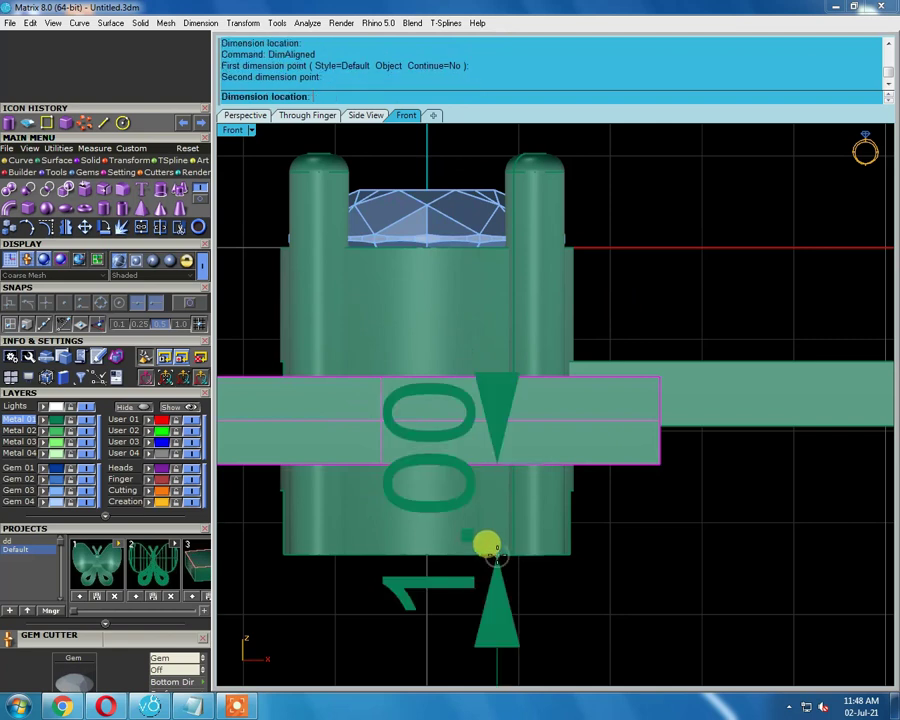
pyautogui.press('Escape')
# Move the base block down 1 unit and stretch its thickness by 1.196.
pyautogui.scroll(2, 473, 473)
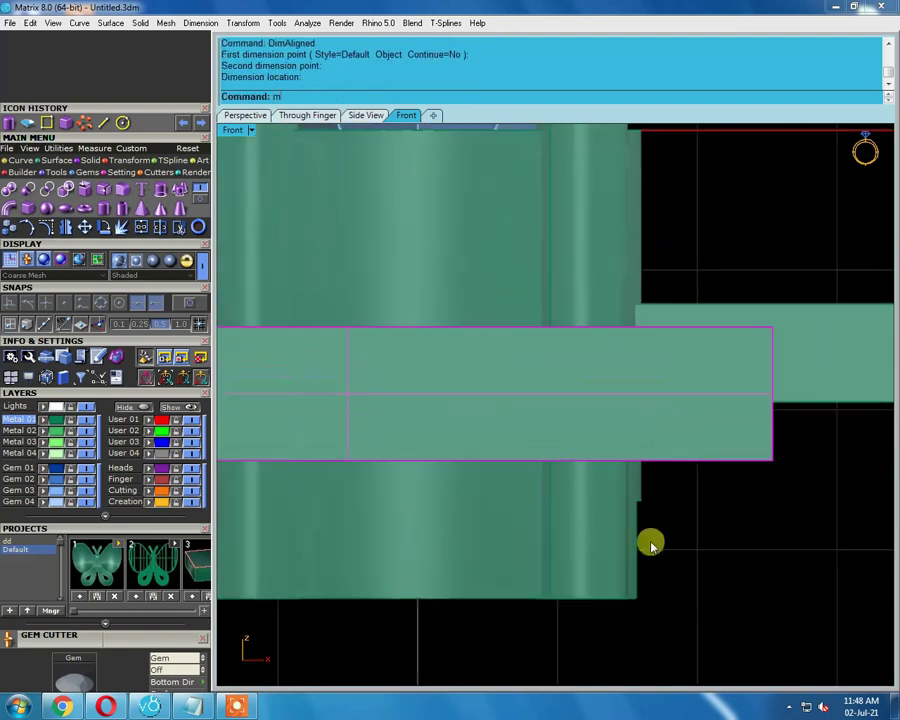
pyautogui.write('m')
pyautogui.press('Return')
pyautogui.click(690, 533)
pyautogui.press('Return')
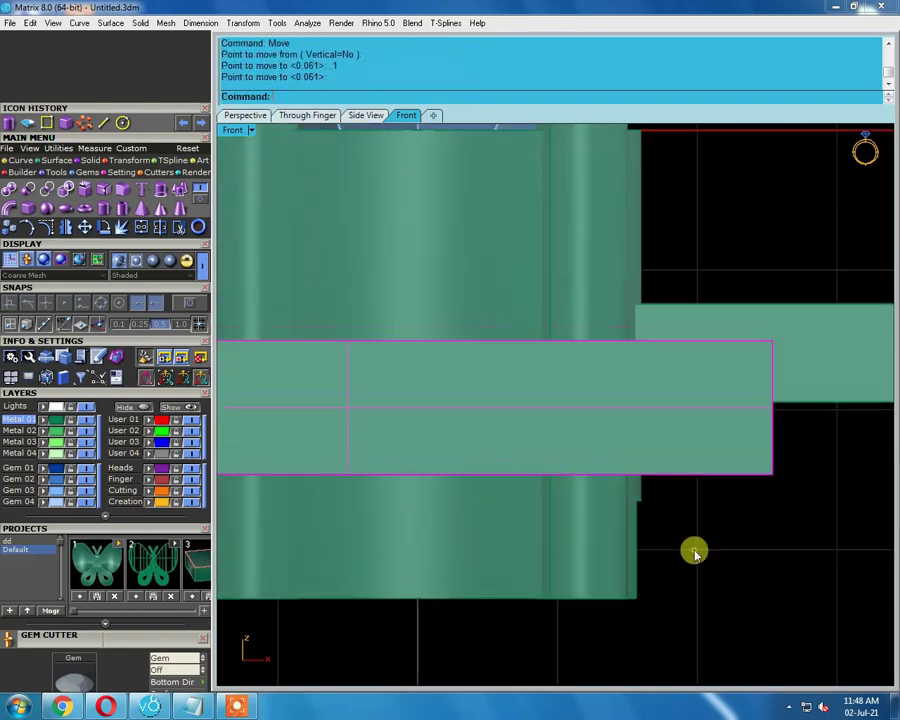
pyautogui.click(492, 345)
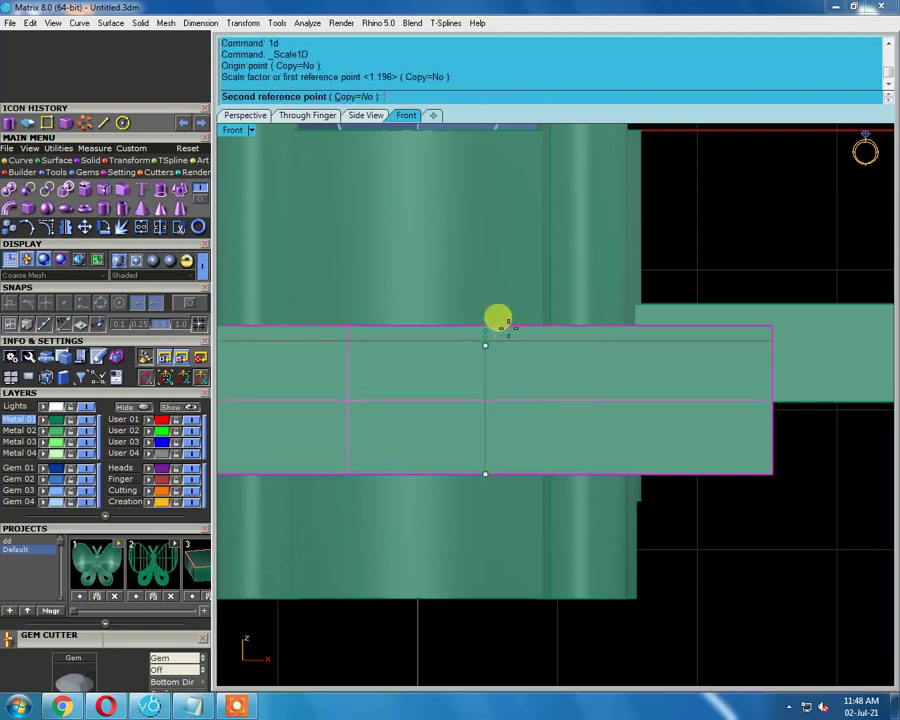
pyautogui.click(500, 325)
pyautogui.scroll(-3, 683, 516)
pyautogui.scroll(-2, 574, 422)
pyautogui.moveTo(574, 422); pyautogui.dragTo(505, 457, button='right')
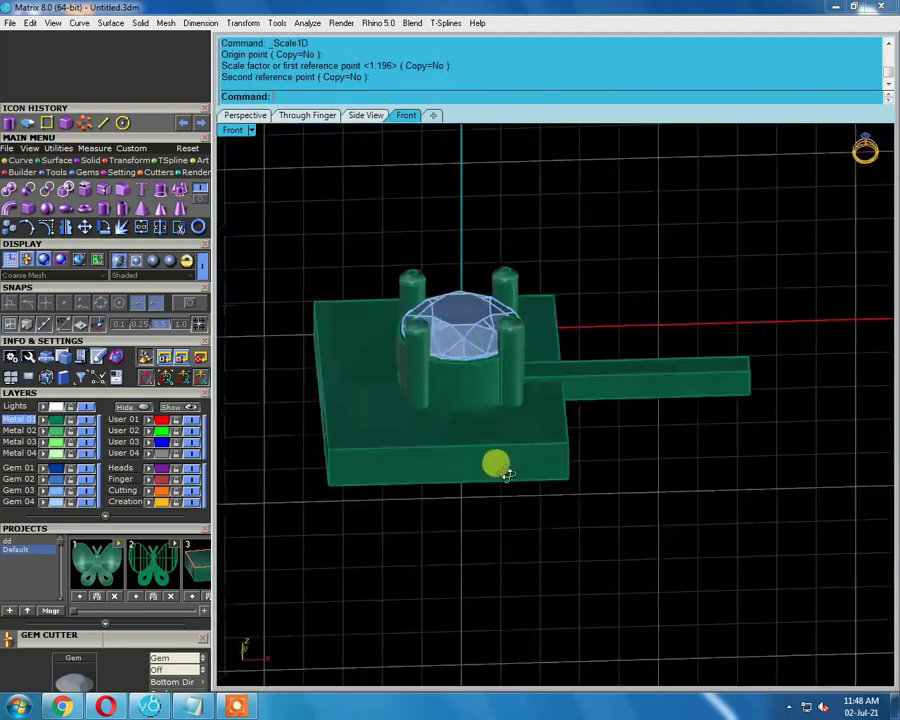
# Centre the base block under the gem in Top view.
pyautogui.click(505, 457)
pyautogui.scroll(2, 410, 415)
pyautogui.moveTo(520, 427); pyautogui.dragTo(494, 496, button='right')
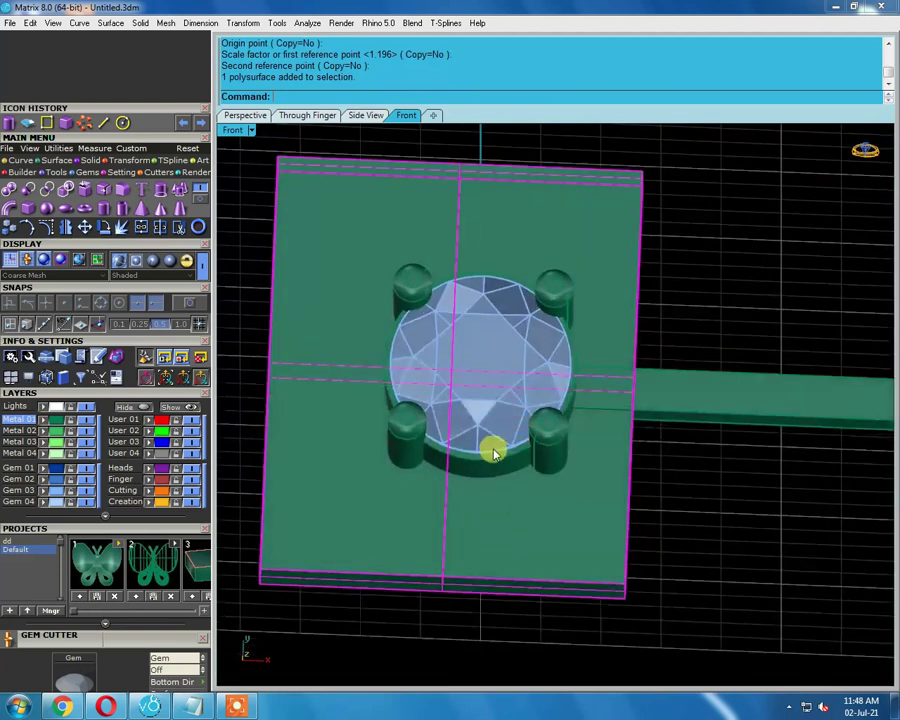
pyautogui.write('top')
pyautogui.press('Return')
pyautogui.write('w')
pyautogui.press('Return')
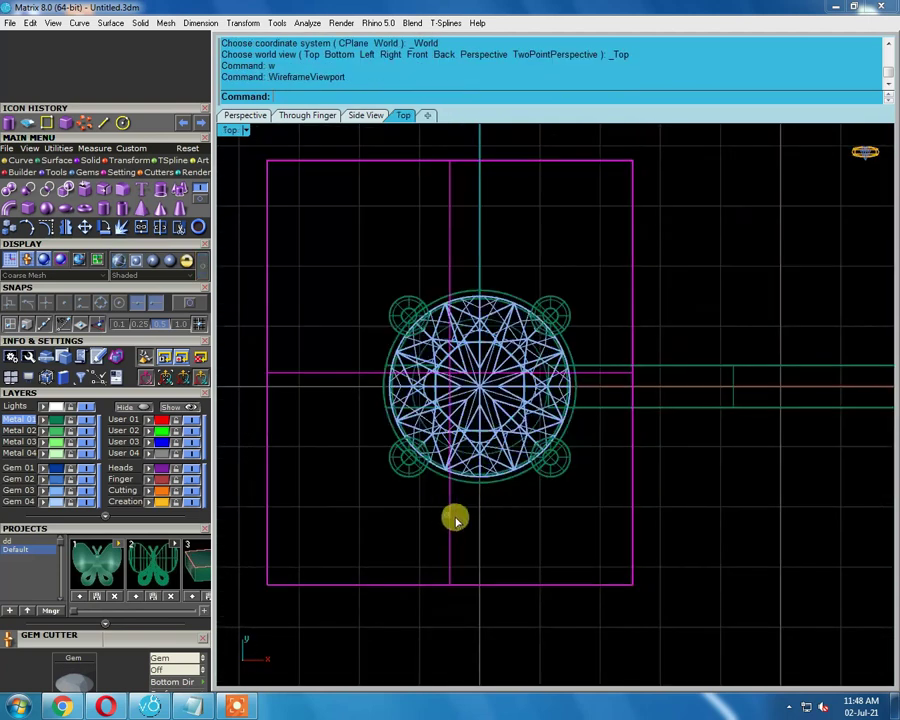
pyautogui.moveTo(455, 518); pyautogui.dragTo(478, 532)
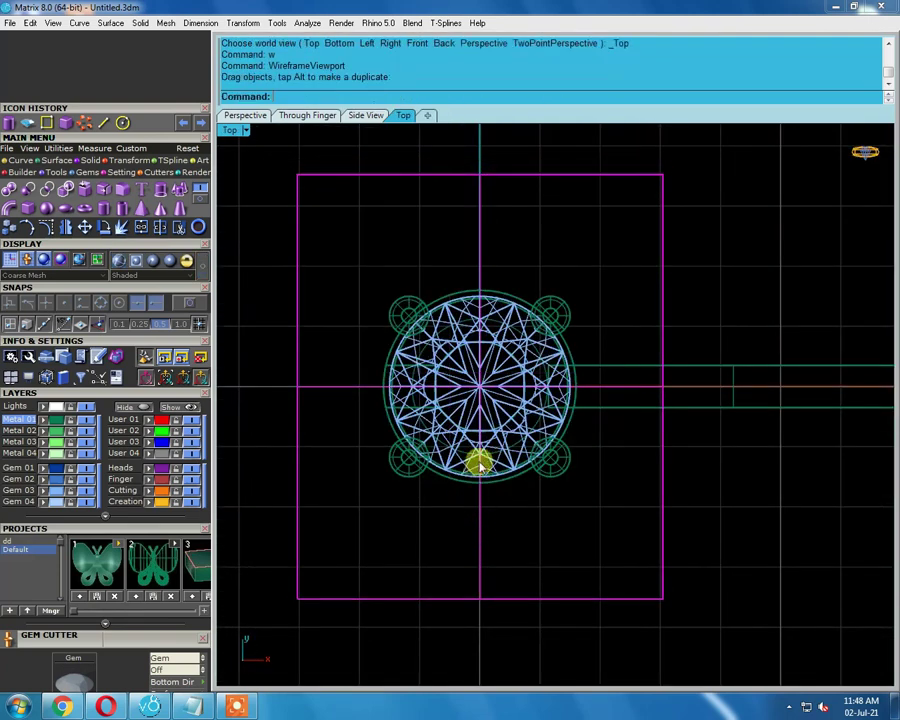
pyautogui.write('s')
pyautogui.press('Return')
# Ungroup the setting, try subtracting the block from it, then undo the subtraction.
pyautogui.scroll(2, 476, 482)
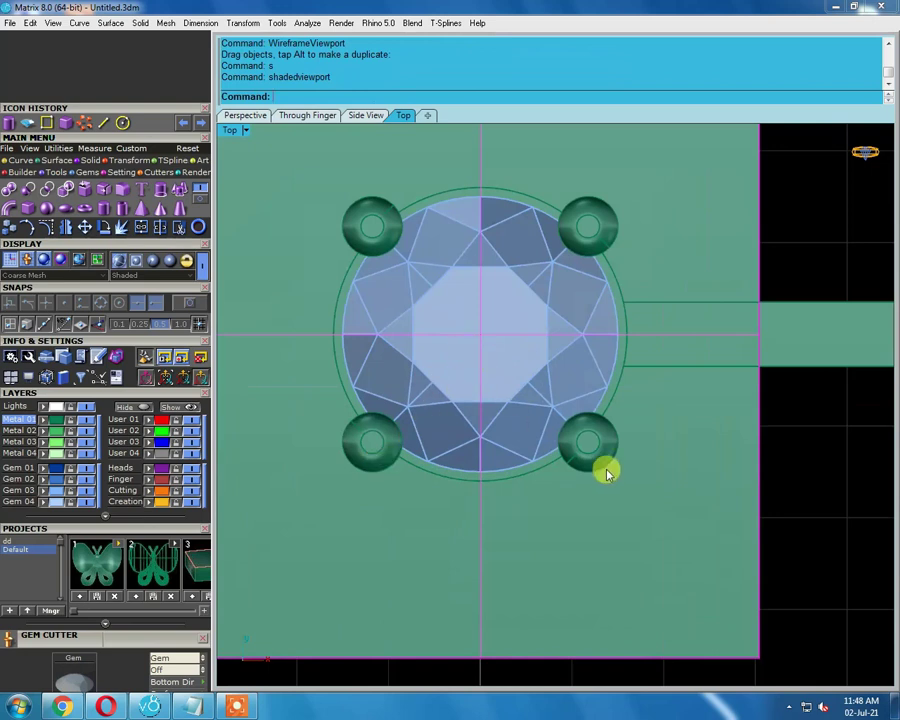
pyautogui.moveTo(424, 380)
pyautogui.mouseDown(button='right')
pyautogui.moveTo(438, 311)
pyautogui.moveTo(340, 385)
pyautogui.mouseUp(button='right')
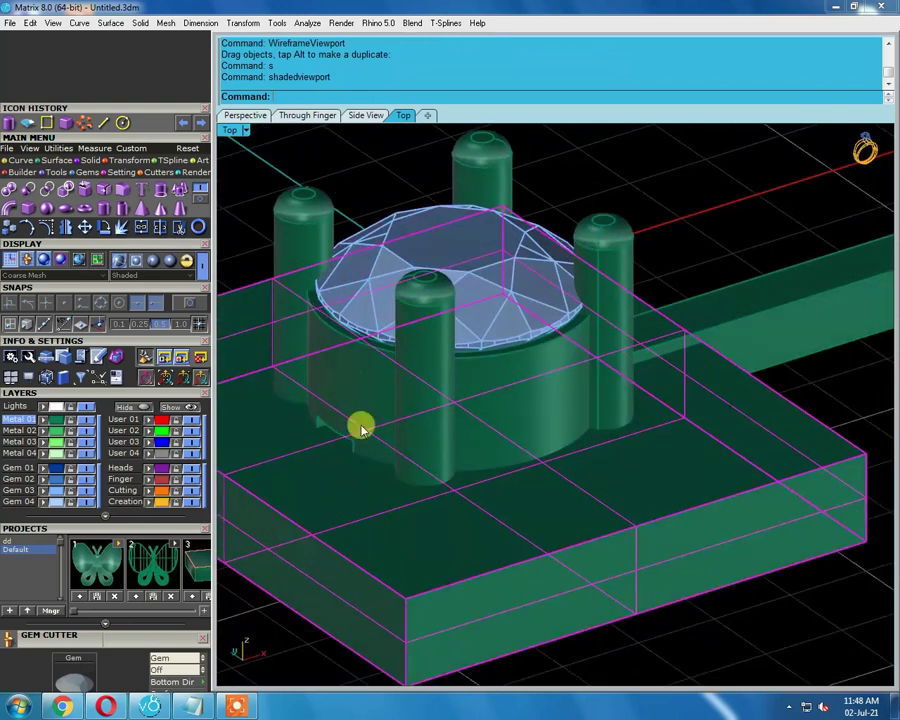
pyautogui.scroll(-3, 362, 428)
pyautogui.click(380, 398)
pyautogui.hotkey('ctrl', 'shift', 'g')
pyautogui.click(378, 481)
pyautogui.press('Return')
pyautogui.moveTo(378, 481)
pyautogui.mouseDown(button='right')
pyautogui.moveTo(366, 466)
pyautogui.moveTo(478, 382)
pyautogui.moveTo(538, 390)
pyautogui.moveTo(485, 381)
pyautogui.moveTo(460, 472)
pyautogui.mouseUp(button='right')
pyautogui.hotkey('ctrl', 'z')
pyautogui.scroll(2, 482, 484)
pyautogui.scroll(-2, 482, 490)
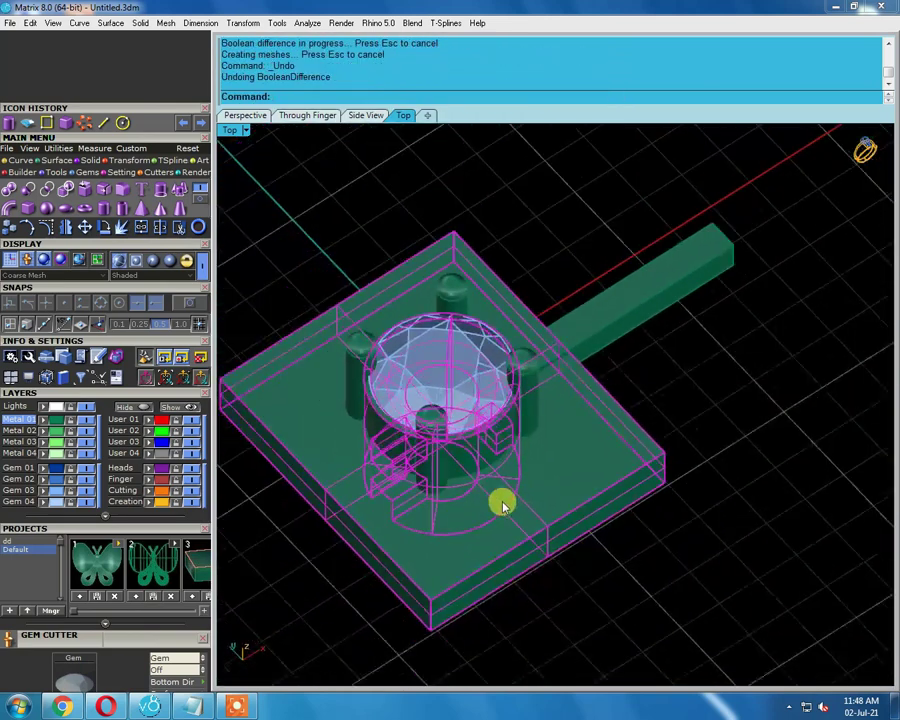
pyautogui.hotkey('ctrl', 'F1')
# Turn on the block's control points and drop its top corner points to the gem's centre.
pyautogui.click(119, 173)
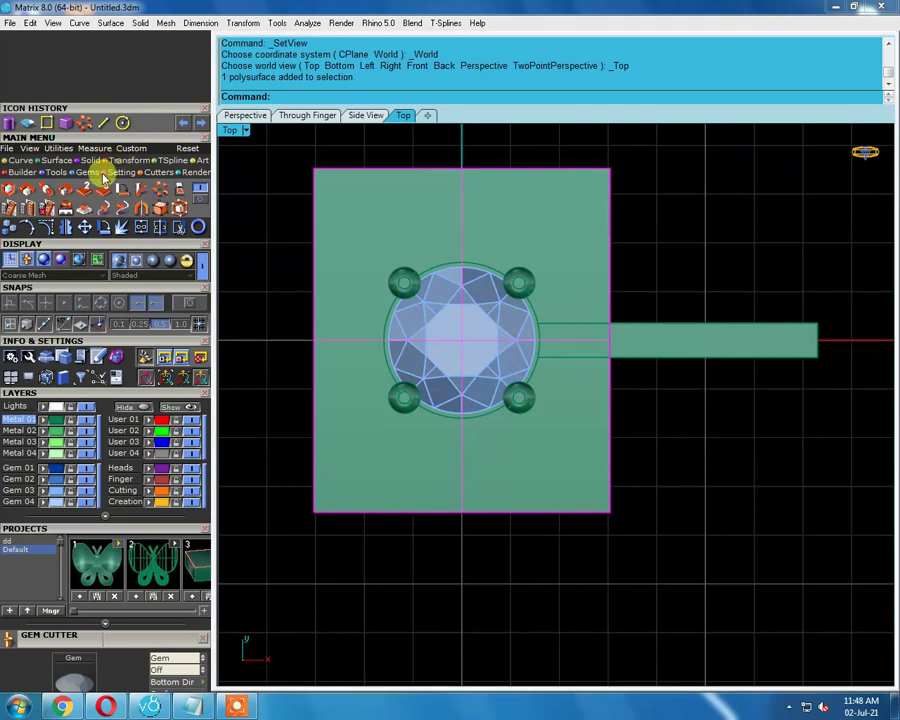
pyautogui.click(155, 202)
pyautogui.moveTo(290, 152); pyautogui.dragTo(630, 212)
pyautogui.write('m')
pyautogui.press('Return')
pyautogui.click(634, 196)
pyautogui.click(632, 357)
# Scale1D the top points from 0,0,0 to taper the block into a wedge cutter.
pyautogui.write('sc')
pyautogui.press('Return')
pyautogui.write('0')
pyautogui.press('Return')
pyautogui.click(760, 340)
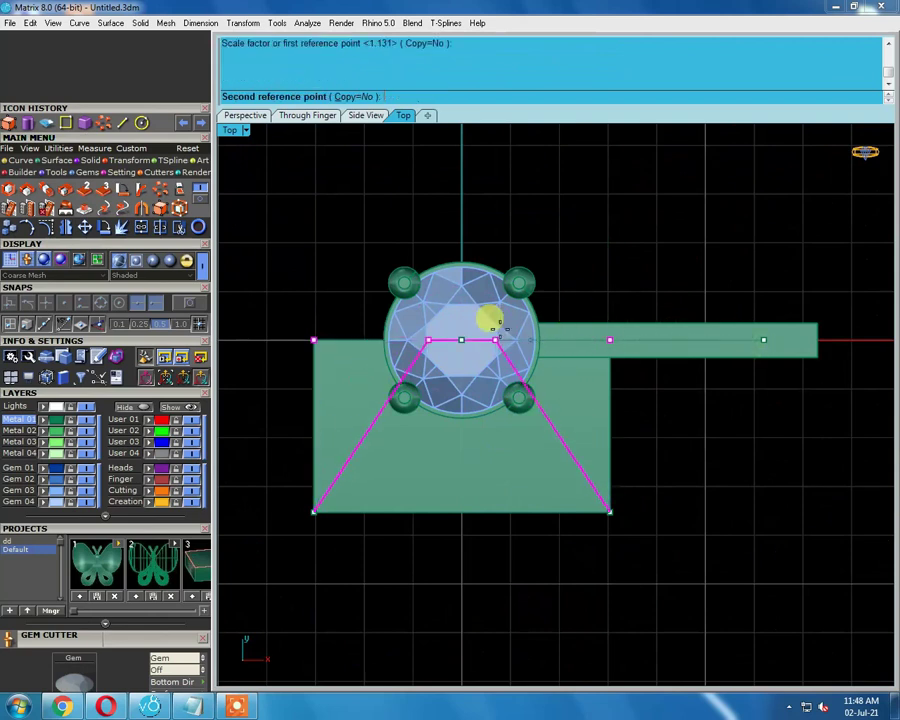
pyautogui.scroll(3, 492, 325)
pyautogui.scroll(3, 514, 366)
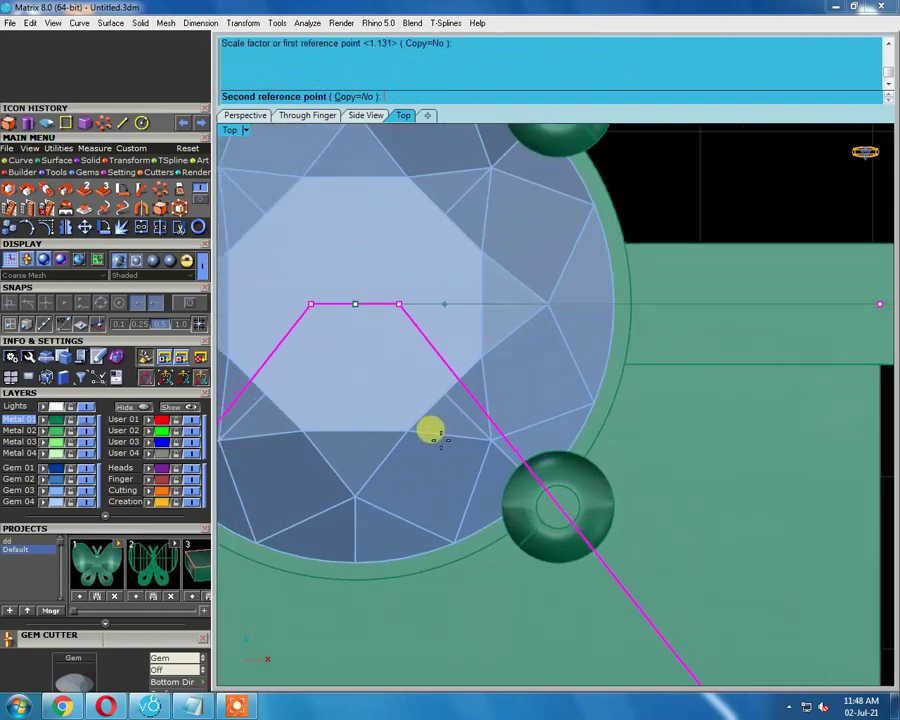
pyautogui.click(572, 538)
pyautogui.scroll(-2, 548, 481)
pyautogui.write('w')
pyautogui.press('Return')
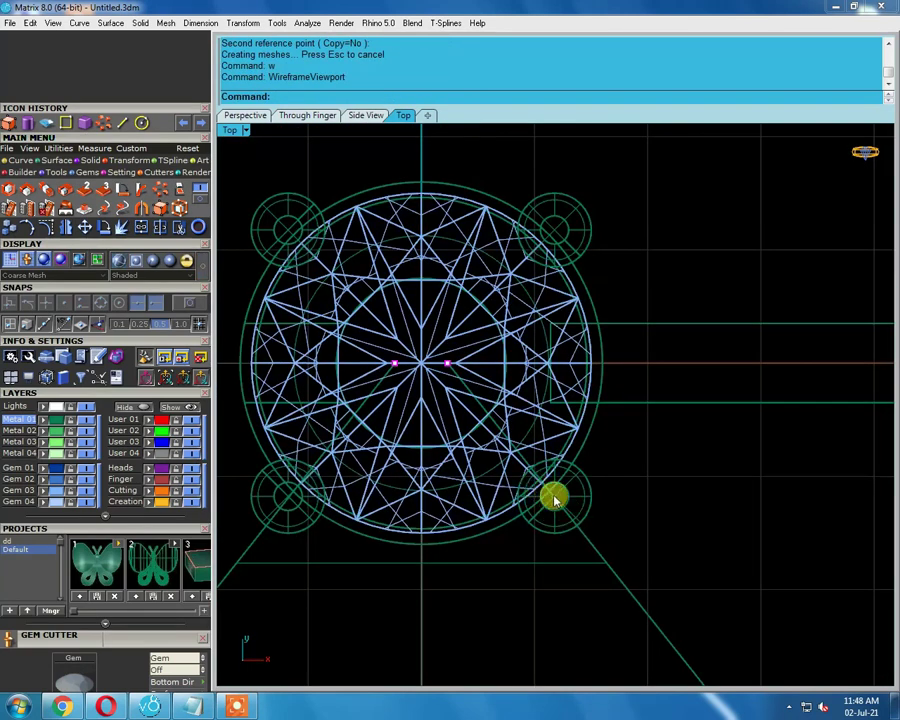
pyautogui.scroll(-2, 560, 505)
pyautogui.write('s')
pyautogui.press('Return')
pyautogui.moveTo(502, 482)
pyautogui.mouseDown(button='right')
pyautogui.moveTo(526, 386)
pyautogui.moveTo(625, 291)
pyautogui.moveTo(636, 135)
pyautogui.moveTo(538, 412)
pyautogui.moveTo(546, 537)
pyautogui.mouseUp(button='right')
# Mirror the wedge cutter about 0,0,0 to create a second cutter opposite it.
pyautogui.click(546, 537)
pyautogui.write('tm')
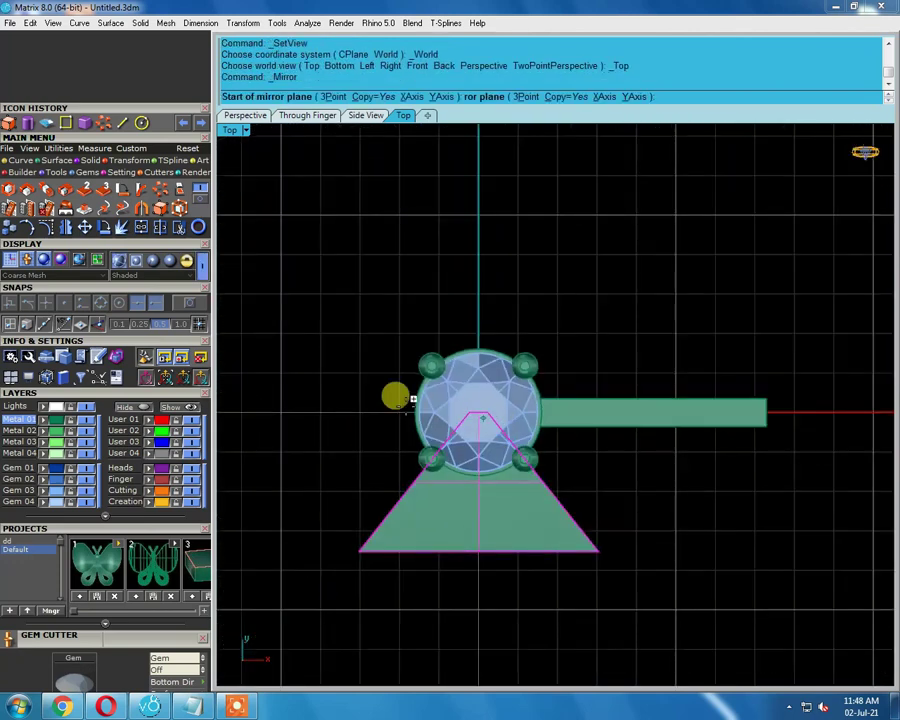
pyautogui.write('0,0,0')
pyautogui.press('Return')
pyautogui.click(340, 396)
pyautogui.moveTo(345, 400); pyautogui.dragTo(455, 413, button='right')
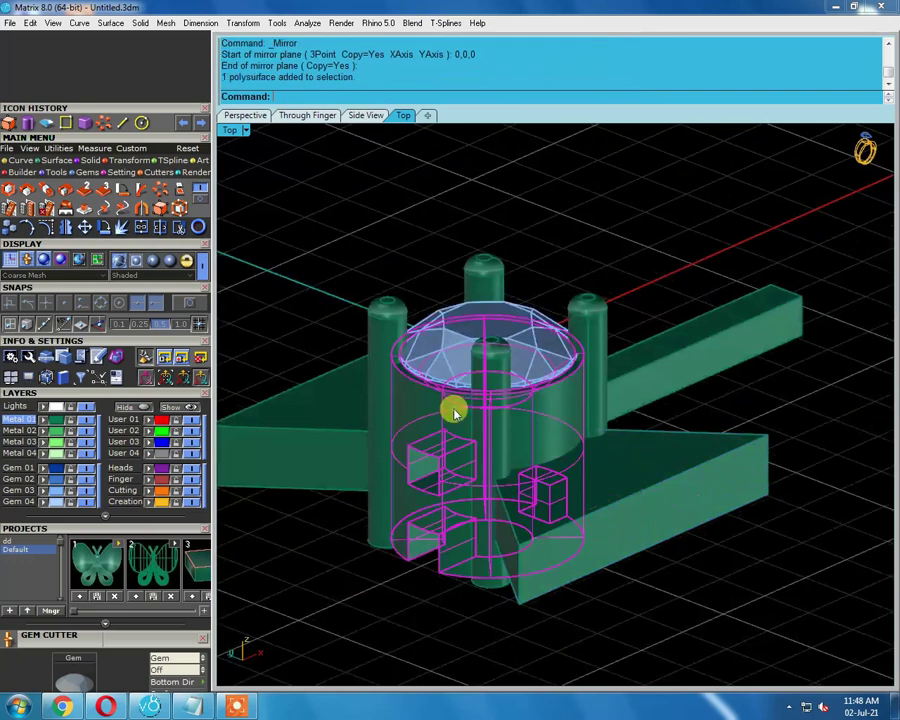
# Boolean-subtract both cutters from the setting, carving openings into its base.
pyautogui.write('b')
pyautogui.press('Return')
pyautogui.click(480, 476)
pyautogui.press('Return')
pyautogui.moveTo(348, 432)
pyautogui.mouseDown(button='right')
pyautogui.moveTo(613, 548)
pyautogui.moveTo(470, 500)
pyautogui.moveTo(576, 276)
pyautogui.moveTo(572, 263)
pyautogui.moveTo(432, 372)
pyautogui.moveTo(634, 452)
pyautogui.moveTo(446, 356)
pyautogui.moveTo(378, 378)
pyautogui.moveTo(333, 422)
pyautogui.moveTo(545, 404)
pyautogui.moveTo(540, 392)
pyautogui.mouseUp(button='right')
pyautogui.click(540, 392)
# Select the setting and connector bar in Top view and group them.
pyautogui.click(446, 426)
pyautogui.moveTo(446, 426)
pyautogui.mouseDown(button='right')
pyautogui.moveTo(446, 458)
pyautogui.moveTo(588, 386)
pyautogui.mouseUp(button='right')
pyautogui.click(550, 321)
pyautogui.scroll(-3, 619, 426)
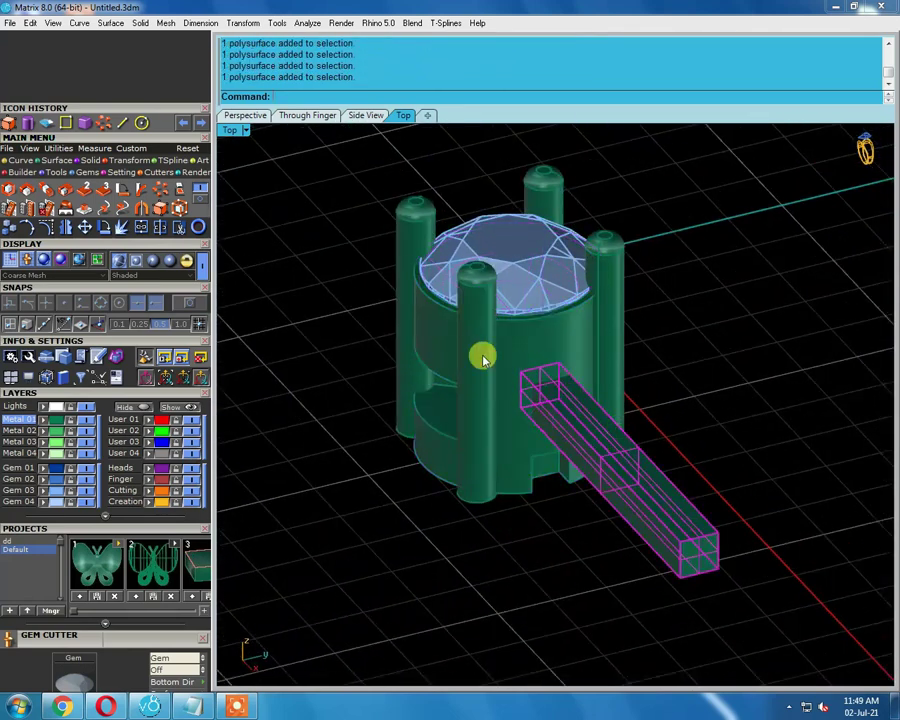
pyautogui.write('top')
pyautogui.press('Return')
pyautogui.scroll(-1, 420, 374)
pyautogui.moveTo(327, 283); pyautogui.dragTo(706, 485)
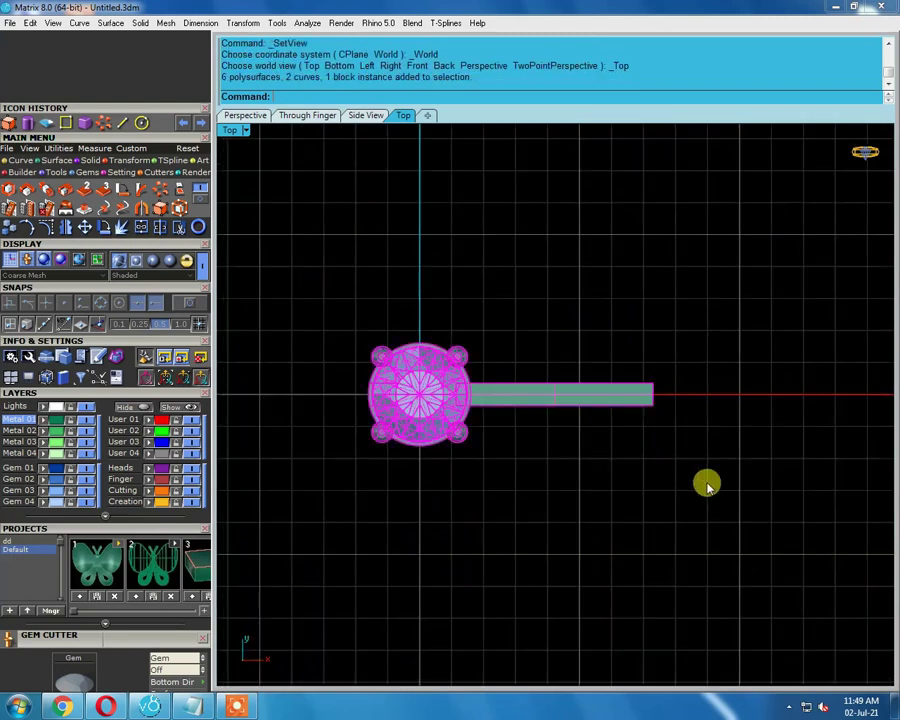
pyautogui.moveTo(307, 295); pyautogui.dragTo(688, 456)
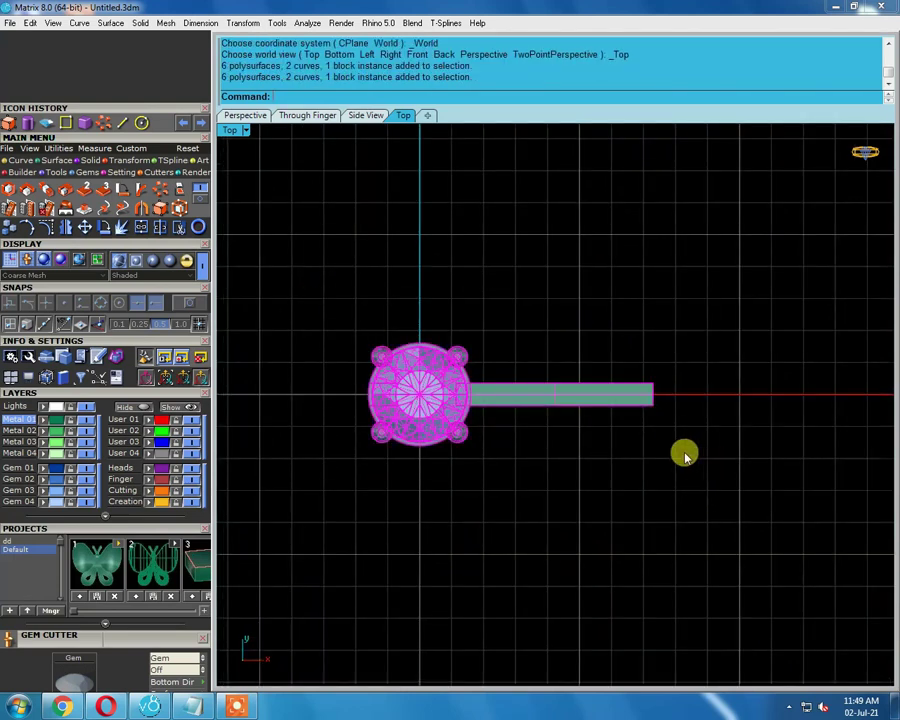
pyautogui.hotkey('ctrl', 'g')
# Place a copy of the grouped link to the right of the original.
pyautogui.moveTo(452, 407); pyautogui.dragTo(566, 414)
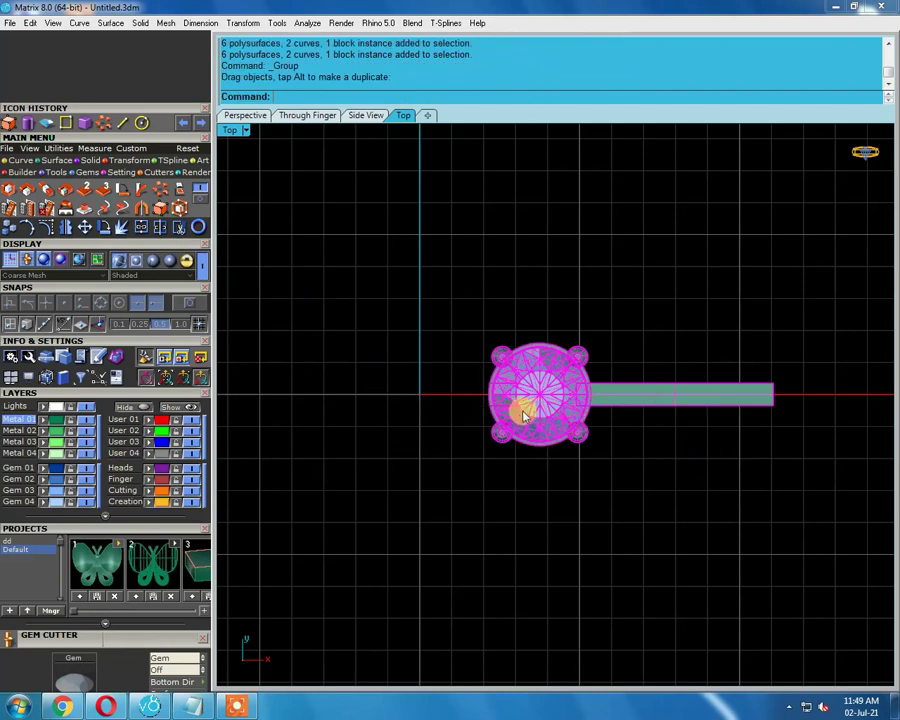
pyautogui.hotkey('ctrl', 'x')
pyautogui.hotkey('ctrl', 'z')
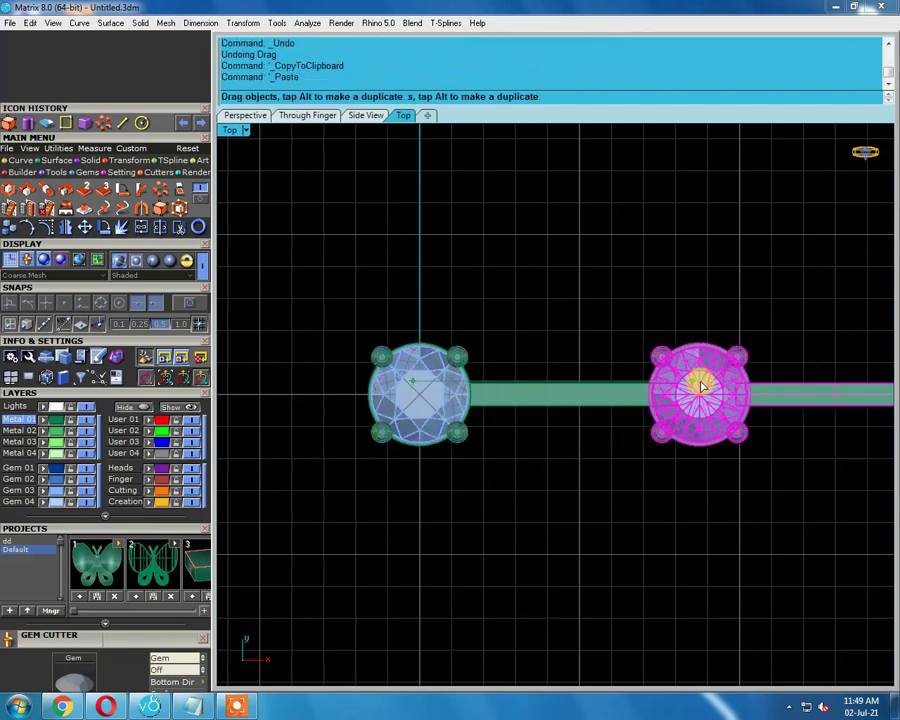
pyautogui.moveTo(455, 387); pyautogui.dragTo(688, 401)
pyautogui.write('f')
pyautogui.press('Return')
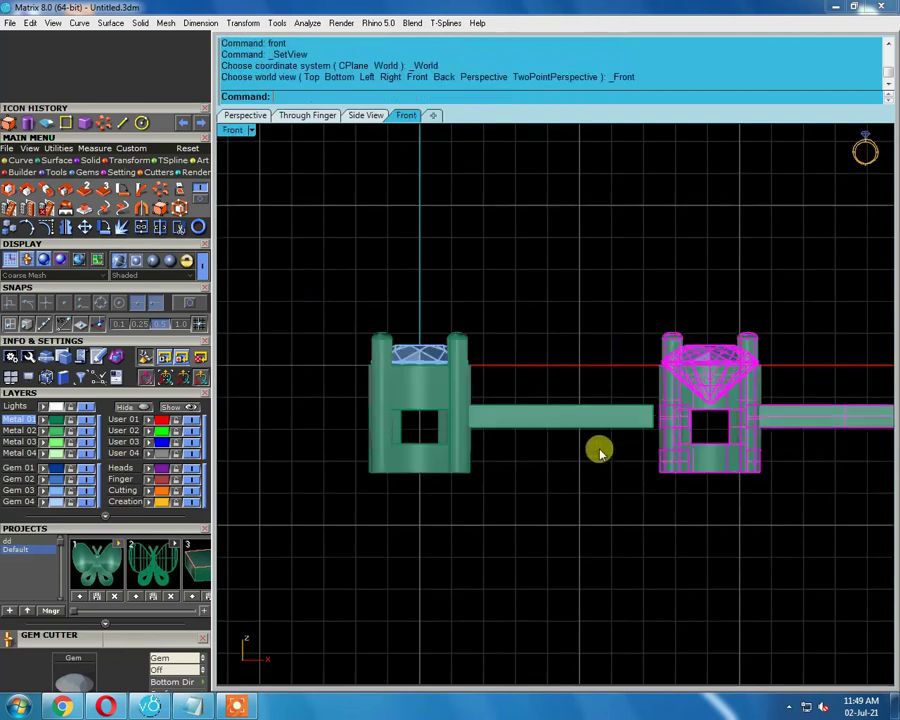
pyautogui.scroll(3, 683, 408)
pyautogui.moveTo(683, 408); pyautogui.dragTo(739, 418)
# In Front view, drag the copied link left so its bar lines up with the original's.
pyautogui.click(408, 433)
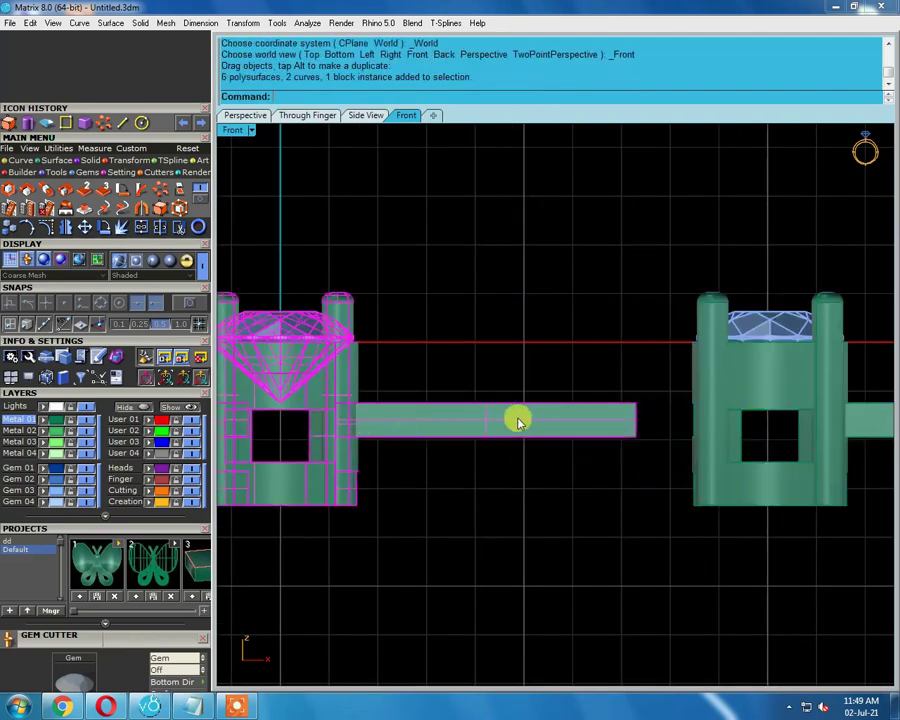
pyautogui.scroll(1, 565, 422)
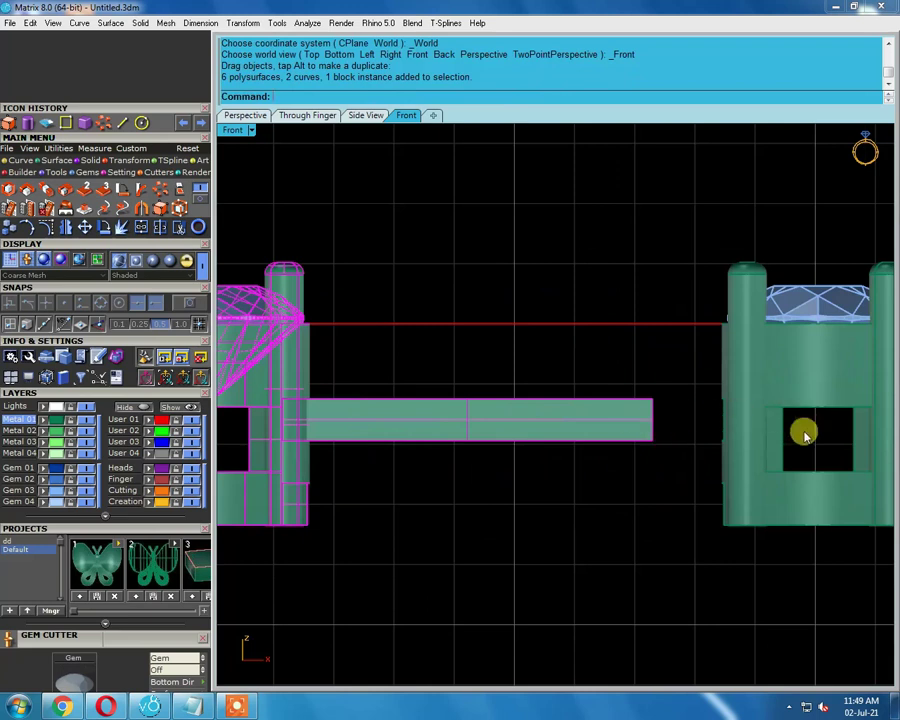
pyautogui.rightClick(647, 513)
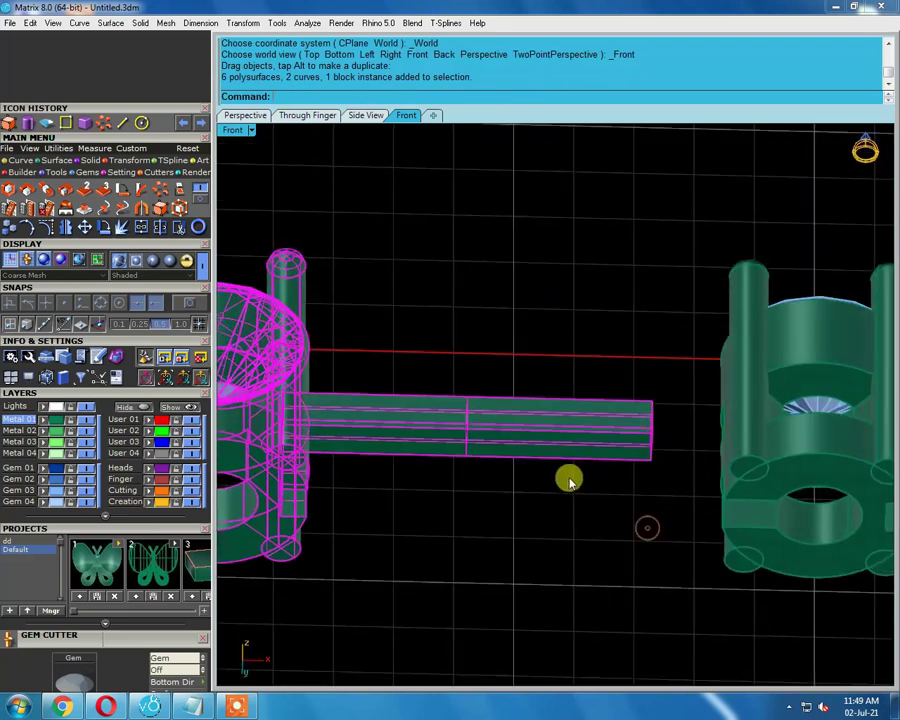
pyautogui.moveTo(680, 426); pyautogui.dragTo(422, 420)
pyautogui.click(466, 551)
pyautogui.scroll(3, 450, 440)
pyautogui.click(452, 442)
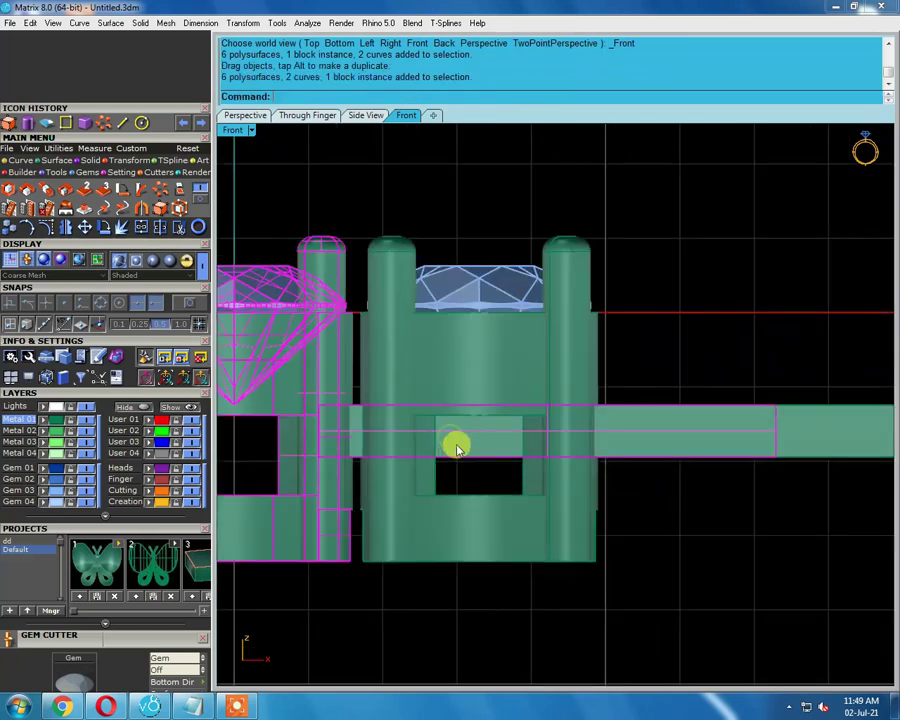
# Ungroup the connector bar and select it on its own.
pyautogui.hotkey('ctrl', 'shift', 'g')
pyautogui.click(457, 445)
pyautogui.moveTo(457, 445); pyautogui.dragTo(478, 403, button='right')
# Bend the connector bar into an arc and scale it vertically with a one-direction scale.
pyautogui.click(141, 191)
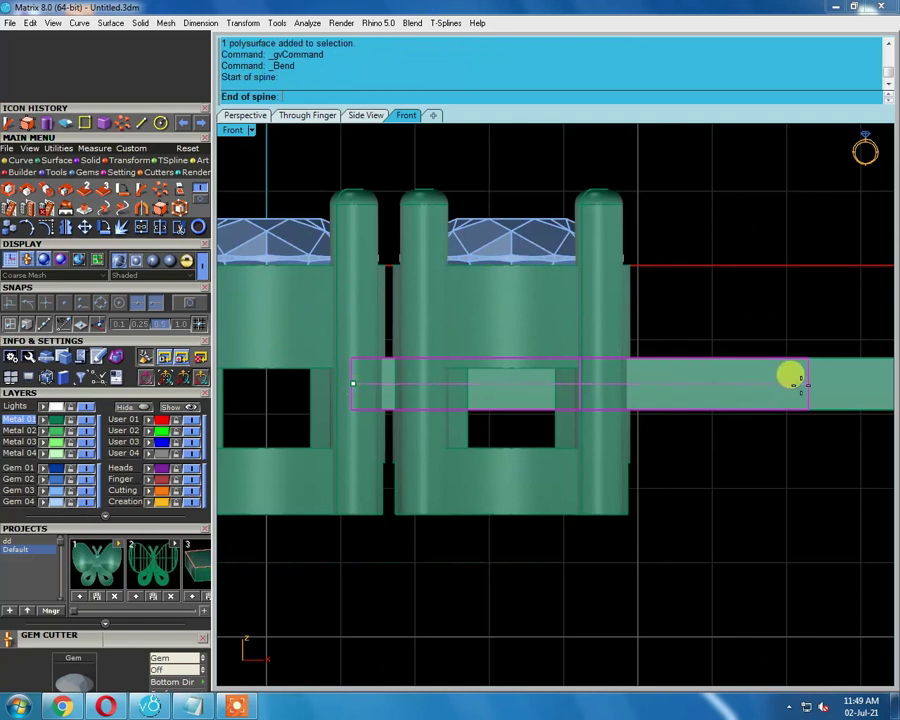
pyautogui.click(797, 383)
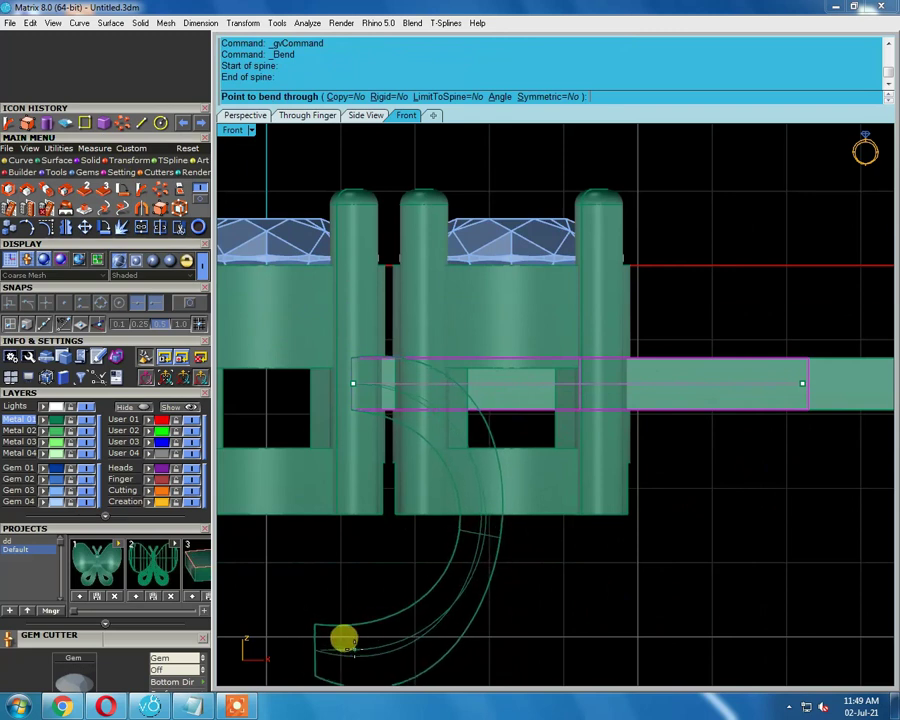
pyautogui.click(340, 639)
pyautogui.write('d')
pyautogui.press('Return')
pyautogui.click(374, 360)
pyautogui.click(374, 624)
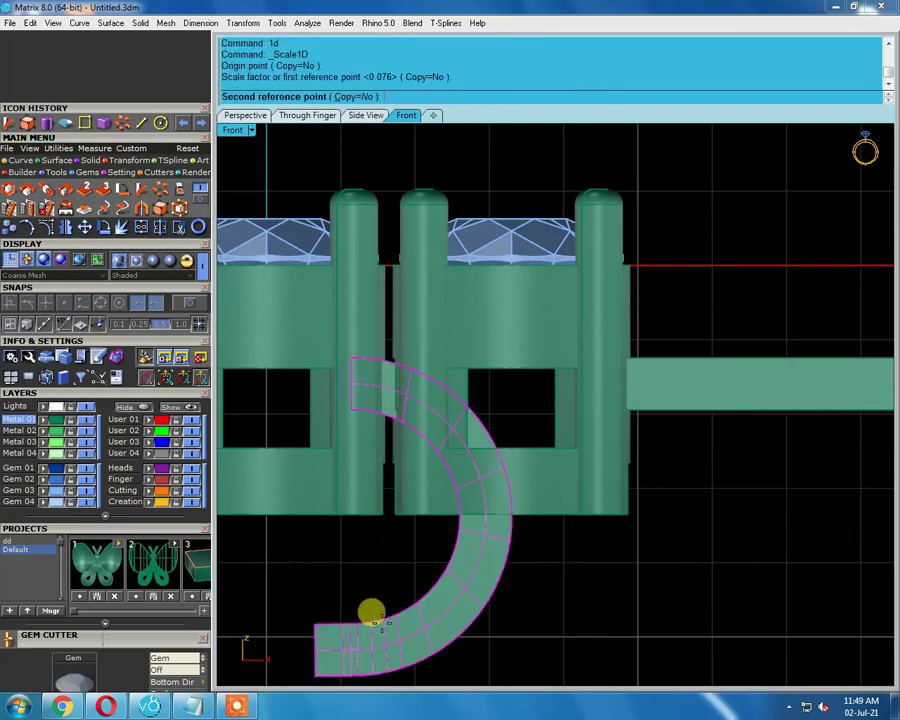
pyautogui.click(482, 432)
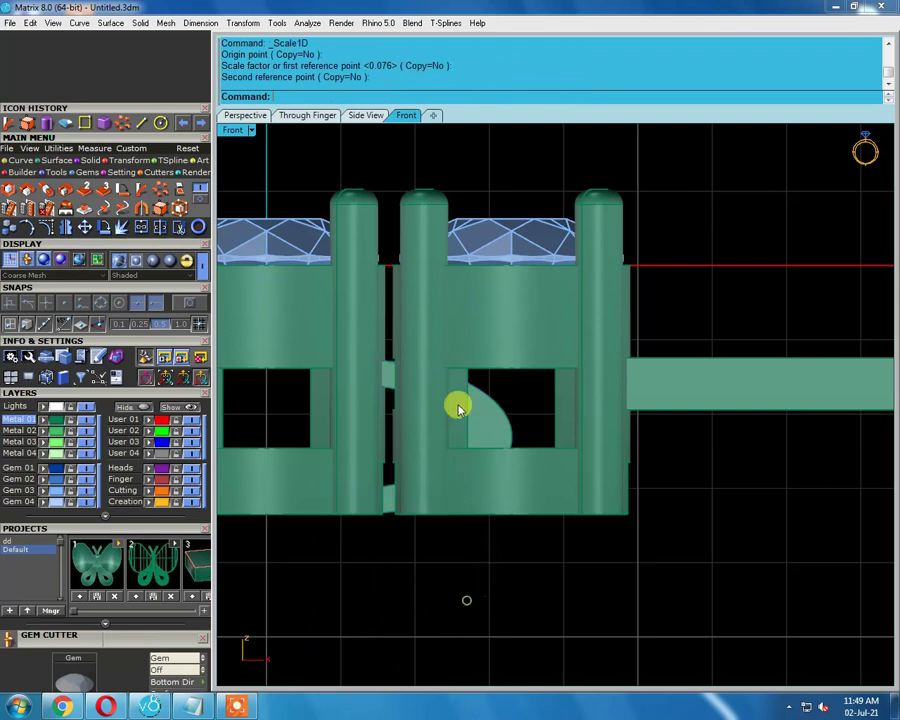
pyautogui.scroll(-2, 661, 416)
pyautogui.scroll(2, 432, 395)
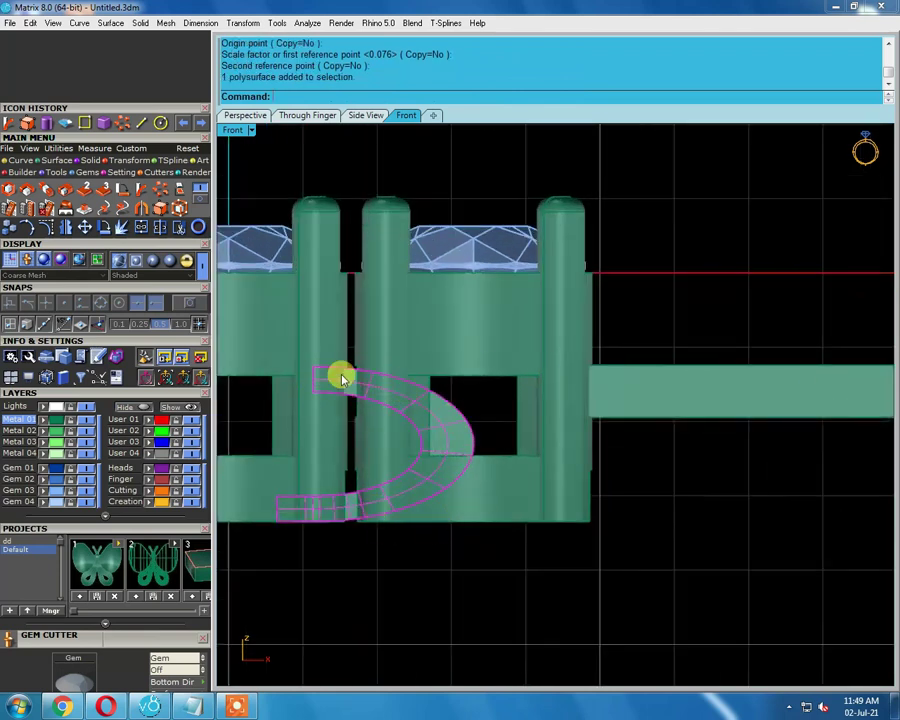
# Inspect the bent arc in 3D, then return to the front view in wireframe.
pyautogui.moveTo(349, 510); pyautogui.dragTo(396, 459, button='right')
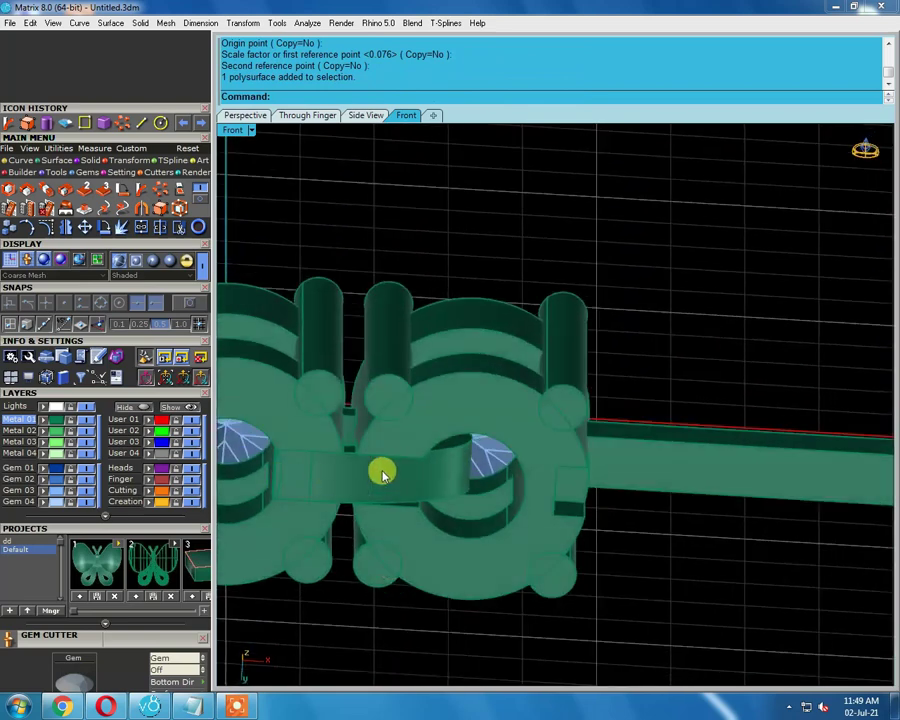
pyautogui.click(333, 479)
pyautogui.moveTo(426, 412); pyautogui.dragTo(486, 436, button='right')
pyautogui.write('front')
pyautogui.press('Return')
pyautogui.write('w')
pyautogui.press('Return')
# Rotate the link and arc, then switch back to shaded display to check them.
pyautogui.hotkey('ctrl', 'r')
pyautogui.click(398, 432)
pyautogui.click(566, 302)
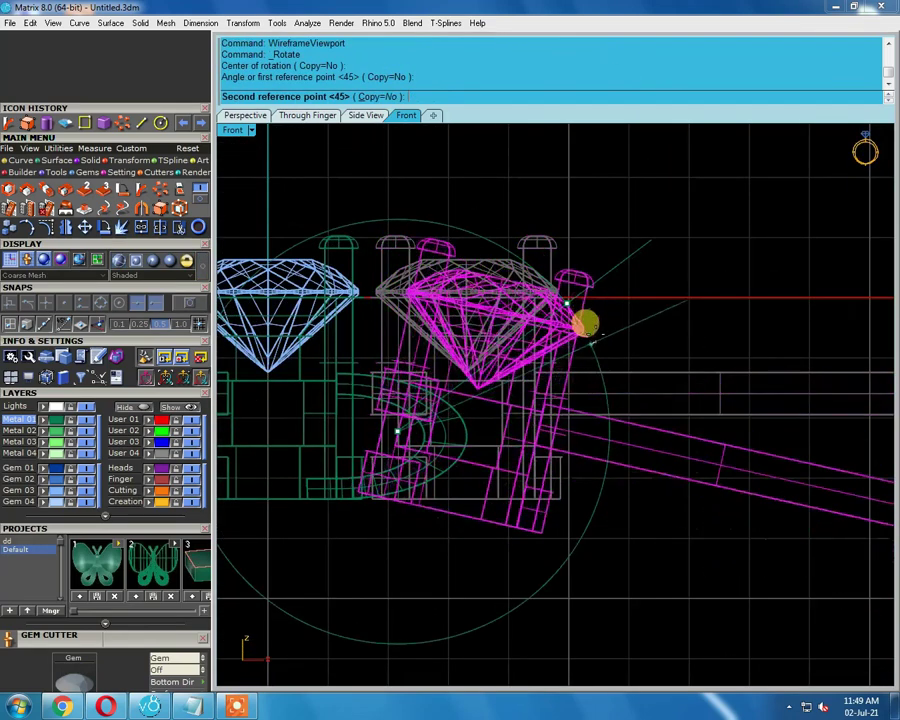
pyautogui.click(590, 330)
pyautogui.press('Escape')
pyautogui.write('s')
pyautogui.press('Return')
pyautogui.moveTo(563, 527)
pyautogui.mouseDown(button='right')
pyautogui.moveTo(408, 378)
pyautogui.moveTo(418, 289)
pyautogui.moveTo(430, 470)
pyautogui.moveTo(428, 378)
pyautogui.mouseUp(button='right')
# Undo the scale and bend to restore the straight bar in the front view.
pyautogui.hotkey('ctrl', 'z')
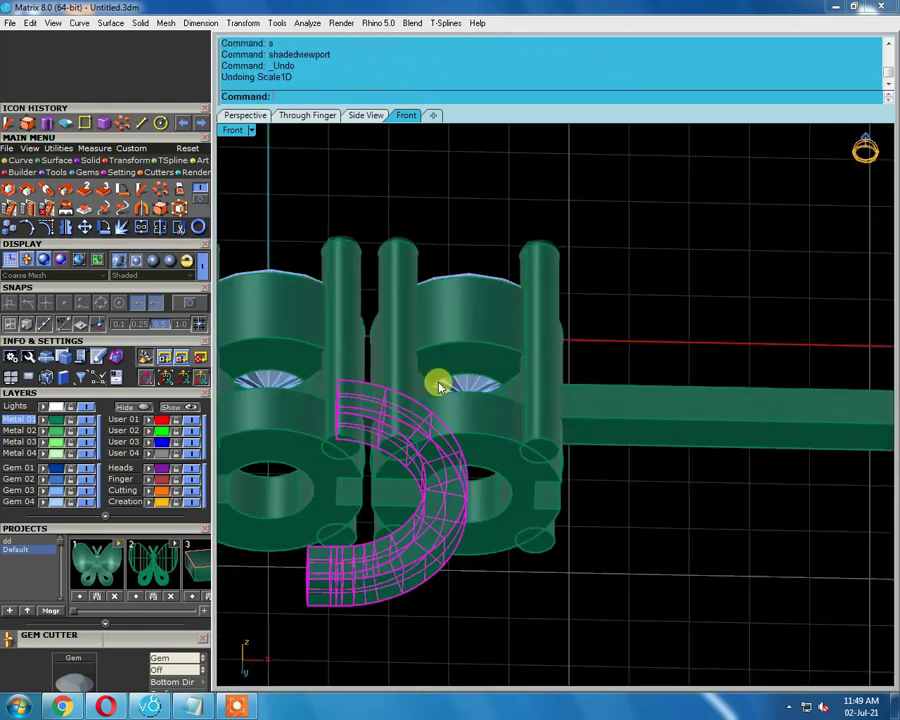
pyautogui.hotkey('ctrl', 'F2')
pyautogui.hotkey('ctrl', 'z')
pyautogui.scroll(2, 404, 390)
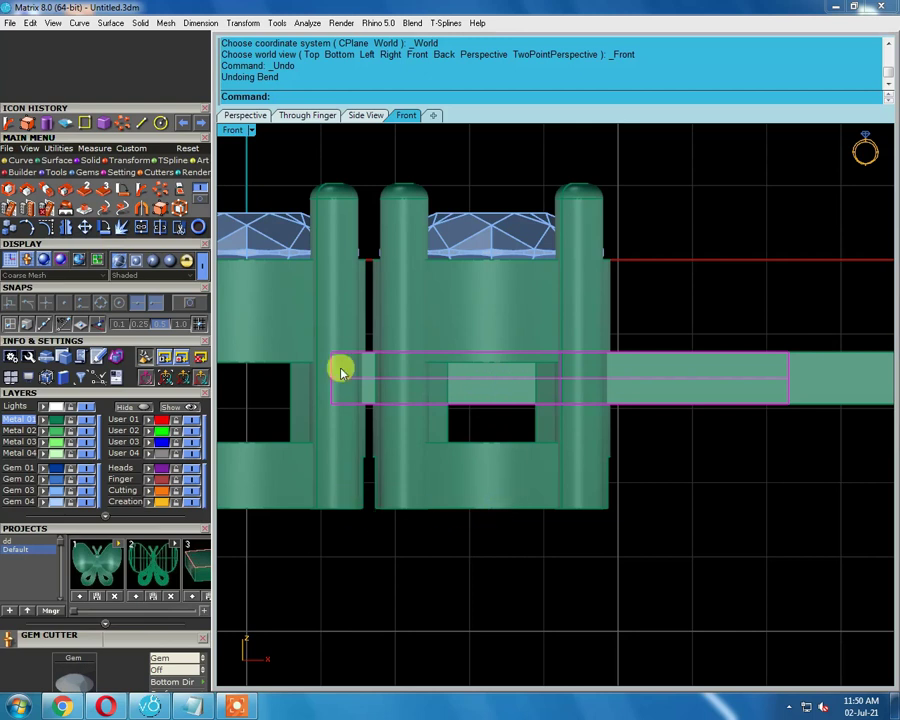
# Delete the duplicate right link copy.
pyautogui.scroll(-2, 462, 392)
pyautogui.scroll(-1, 466, 412)
pyautogui.moveTo(466, 412)
pyautogui.keyDown('ctrl'); pyautogui.keyDown('shift'); pyautogui.mouseDown(button='right')
pyautogui.moveTo(486, 231)
pyautogui.moveTo(481, 467)
pyautogui.mouseUp(button='right'); pyautogui.keyUp('shift'); pyautogui.keyUp('ctrl')
pyautogui.click(514, 317)
pyautogui.press('Delete')
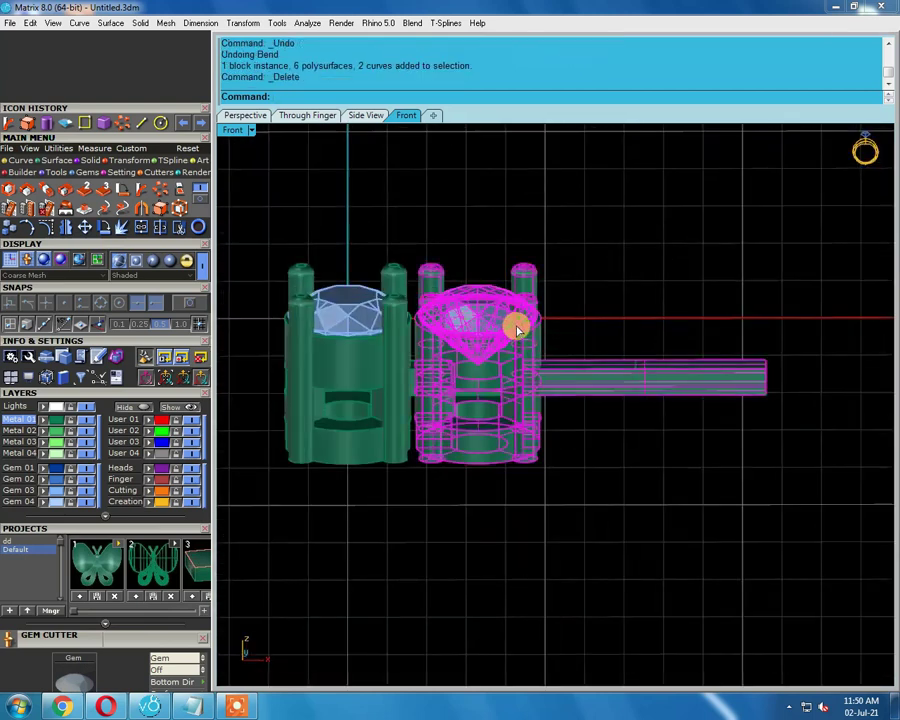
# Select all of the link's base, prongs, diamond and bar and group them.
pyautogui.click(504, 388)
pyautogui.click(406, 377)
pyautogui.hotkey('ctrl', 'a')
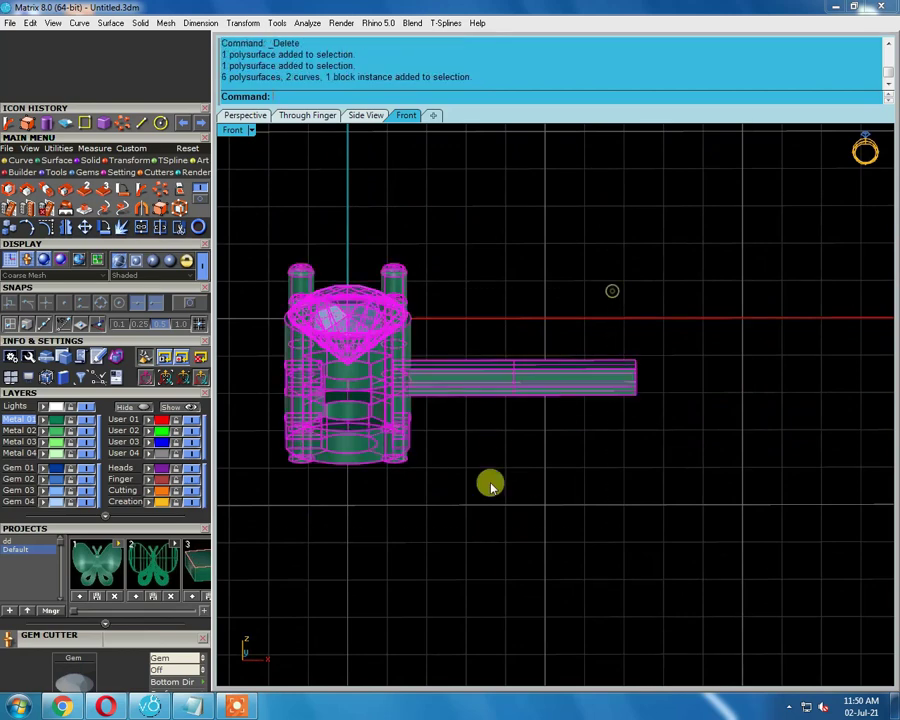
pyautogui.press('Escape')
pyautogui.moveTo(609, 477)
pyautogui.keyDown('ctrl'); pyautogui.keyDown('shift'); pyautogui.mouseDown(button='right')
pyautogui.moveTo(460, 450)
pyautogui.moveTo(516, 468)
pyautogui.moveTo(471, 468)
pyautogui.moveTo(651, 452)
pyautogui.moveTo(542, 472)
pyautogui.moveTo(526, 321)
pyautogui.moveTo(247, 678)
pyautogui.mouseUp(button='right'); pyautogui.keyUp('shift'); pyautogui.keyUp('ctrl')
pyautogui.scroll(3, 471, 468)
# Check the necklace notes, then view the grouped link from the Top view.
pyautogui.click(193, 706)
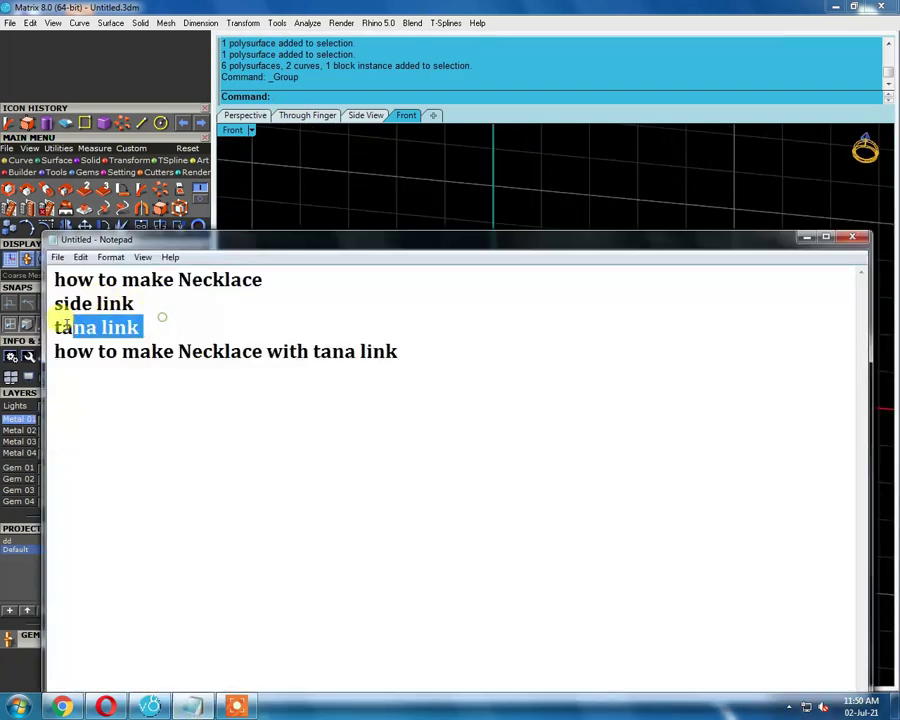
pyautogui.click(805, 238)
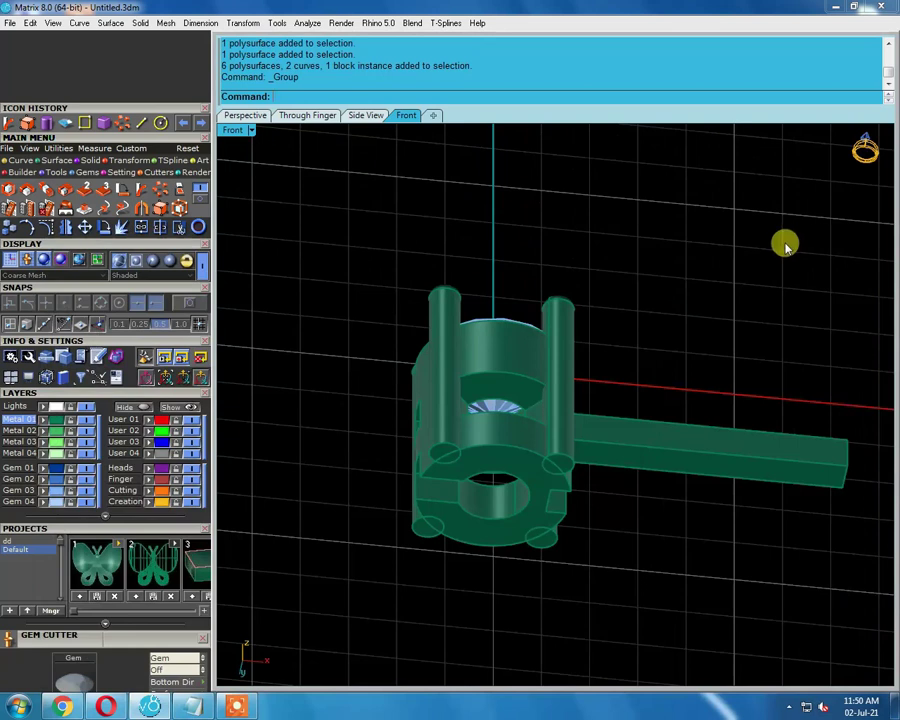
pyautogui.moveTo(652, 279)
pyautogui.keyDown('ctrl'); pyautogui.keyDown('shift'); pyautogui.mouseDown(button='right')
pyautogui.moveTo(554, 418)
pyautogui.moveTo(464, 299)
pyautogui.moveTo(558, 281)
pyautogui.moveTo(569, 262)
pyautogui.moveTo(627, 338)
pyautogui.moveTo(687, 305)
pyautogui.mouseUp(button='right'); pyautogui.keyUp('shift'); pyautogui.keyUp('ctrl')
pyautogui.click(653, 416)
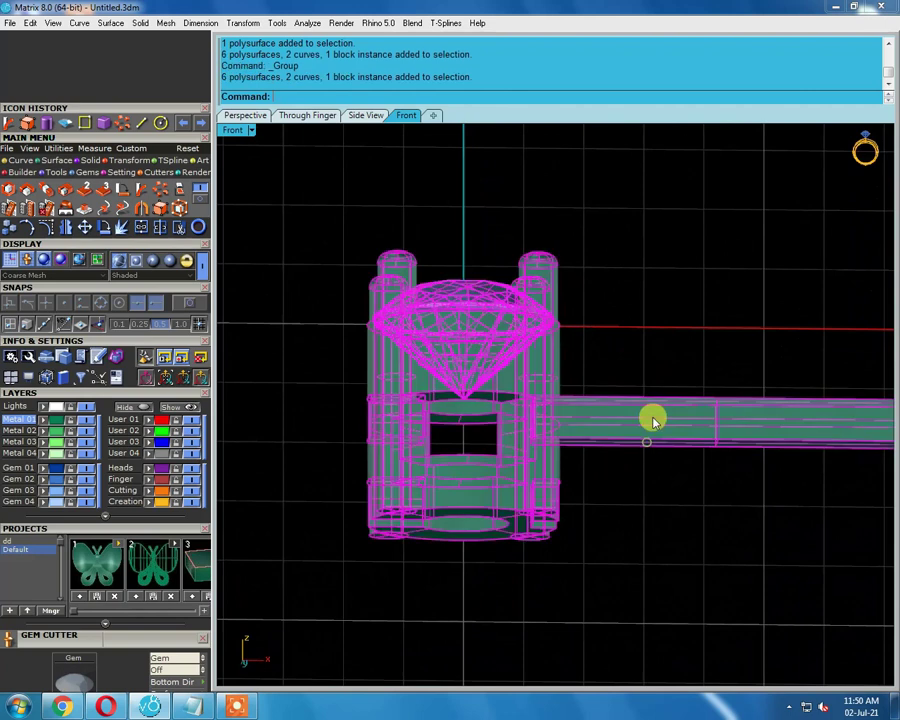
pyautogui.keyDown('ctrl'); pyautogui.keyDown('shift'); pyautogui.moveTo(653, 416); pyautogui.dragTo(626, 520, button='right'); pyautogui.keyUp('shift'); pyautogui.keyUp('ctrl')
pyautogui.write('top')
pyautogui.press('Return')
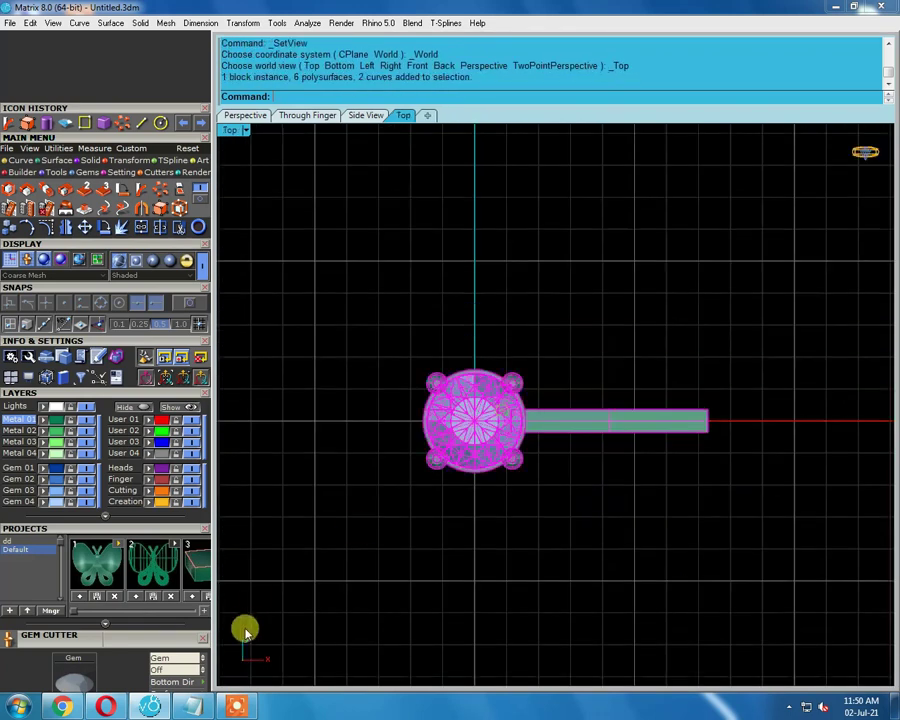
pyautogui.click(186, 612)
# Save the grouped link as project Default_50.3dm and delete it from the scene.
pyautogui.click(165, 597)
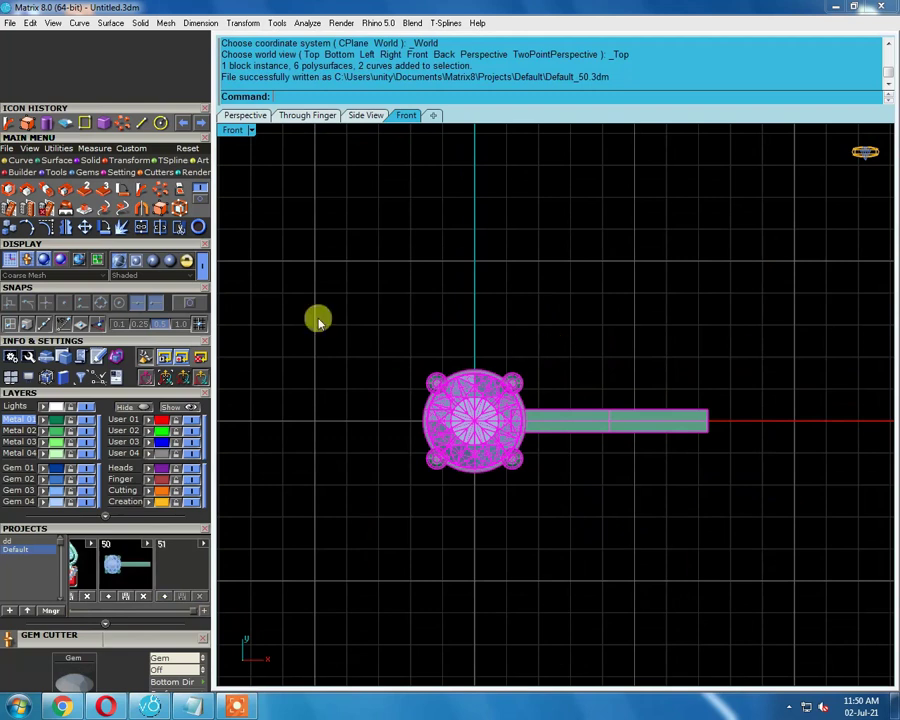
pyautogui.press('Escape')
pyautogui.hotkey('ctrl', 'a')
pyautogui.press('Delete')
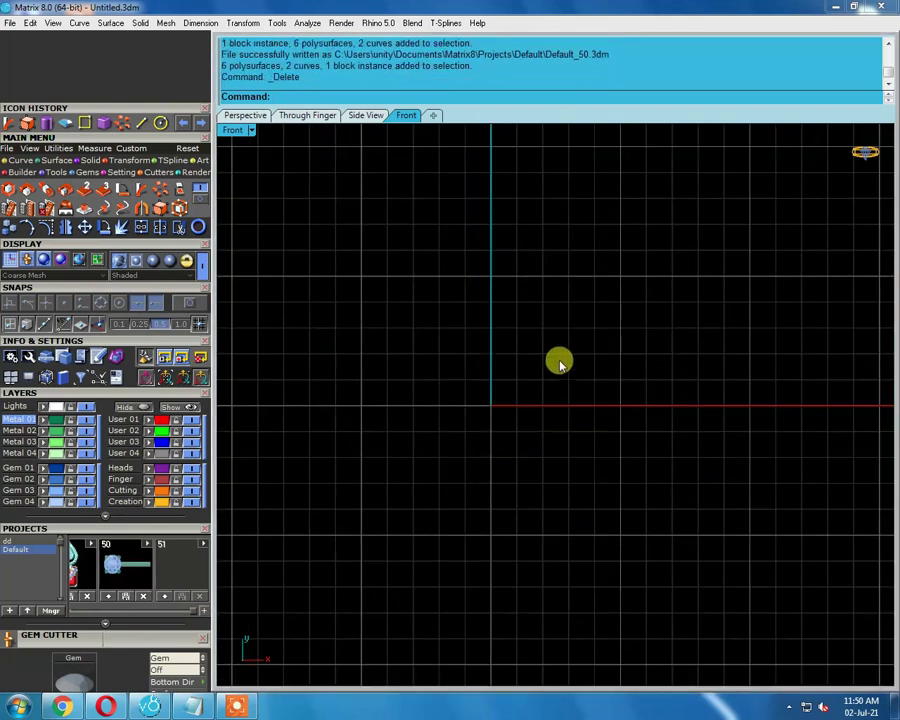
pyautogui.scroll(-3, 476, 376)
# Start opening another model from the File menu without saving the current one.
pyautogui.click(10, 22)
pyautogui.click(34, 64)
pyautogui.click(452, 374)
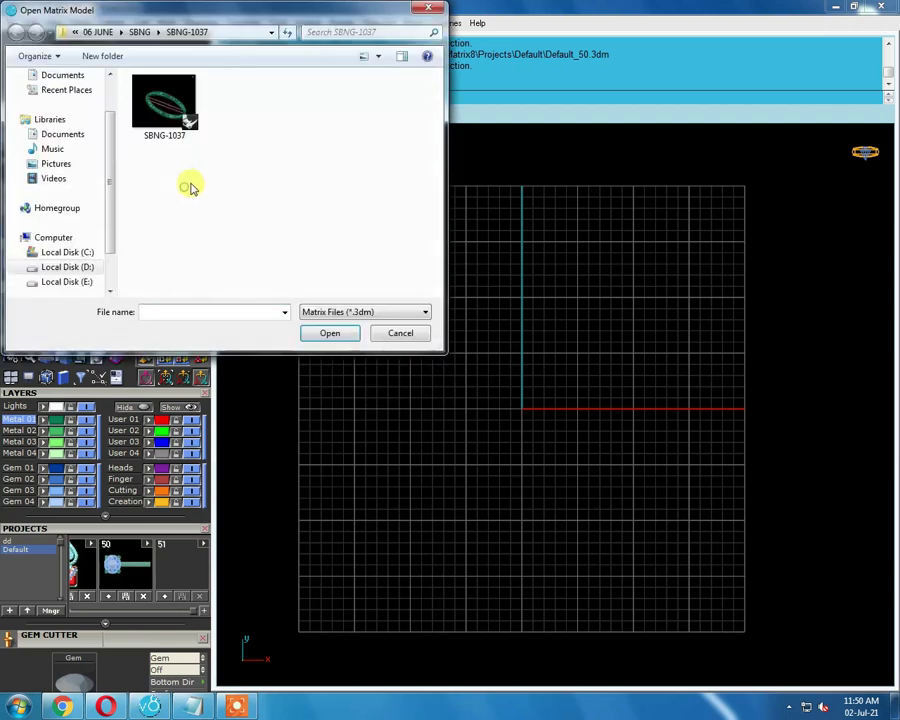
# Browse up to drive E and into the personal design folder.
pyautogui.press('BackSpace')
pyautogui.press('BackSpace')
pyautogui.press('BackSpace')
pyautogui.press('BackSpace')
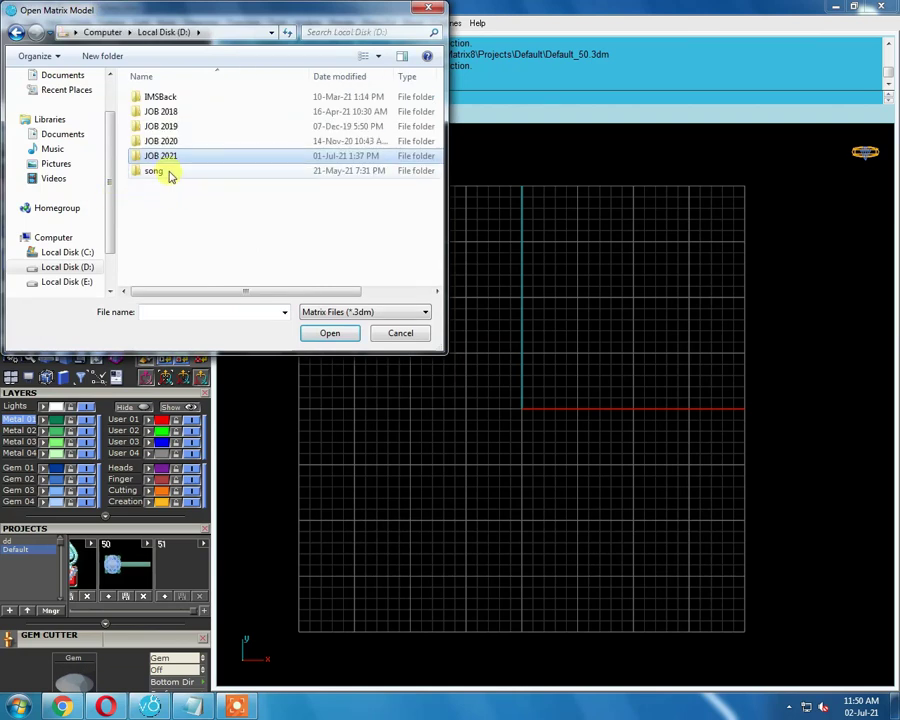
pyautogui.press('BackSpace')
pyautogui.doubleClick(190, 190)
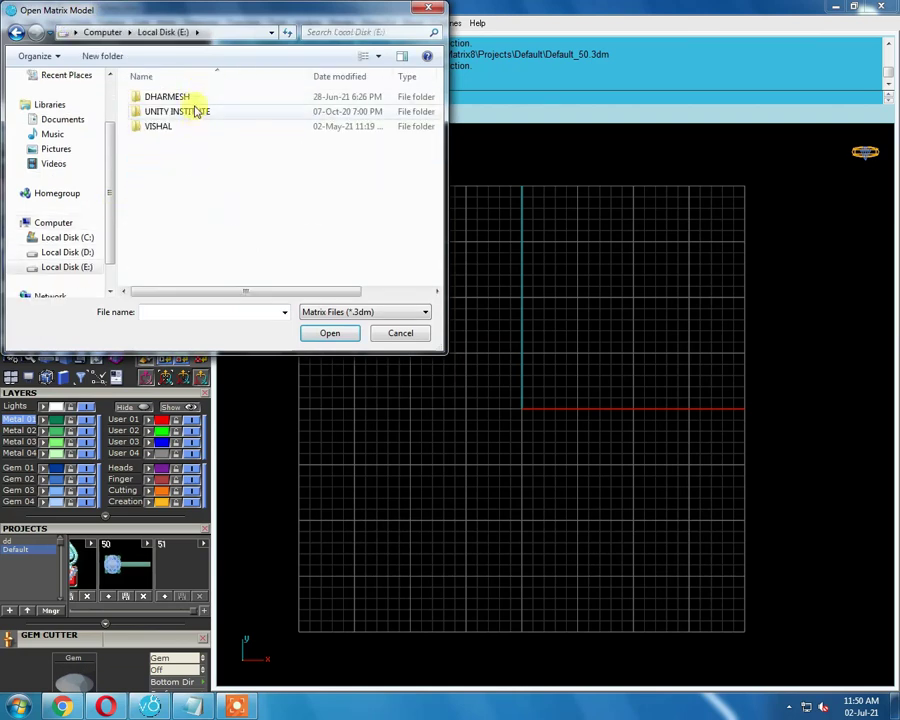
pyautogui.press('Return')
pyautogui.press('BackSpace')
pyautogui.doubleClick(202, 126)
pyautogui.press('BackSpace')
pyautogui.doubleClick(200, 111)
pyautogui.press('BackSpace')
pyautogui.doubleClick(200, 125)
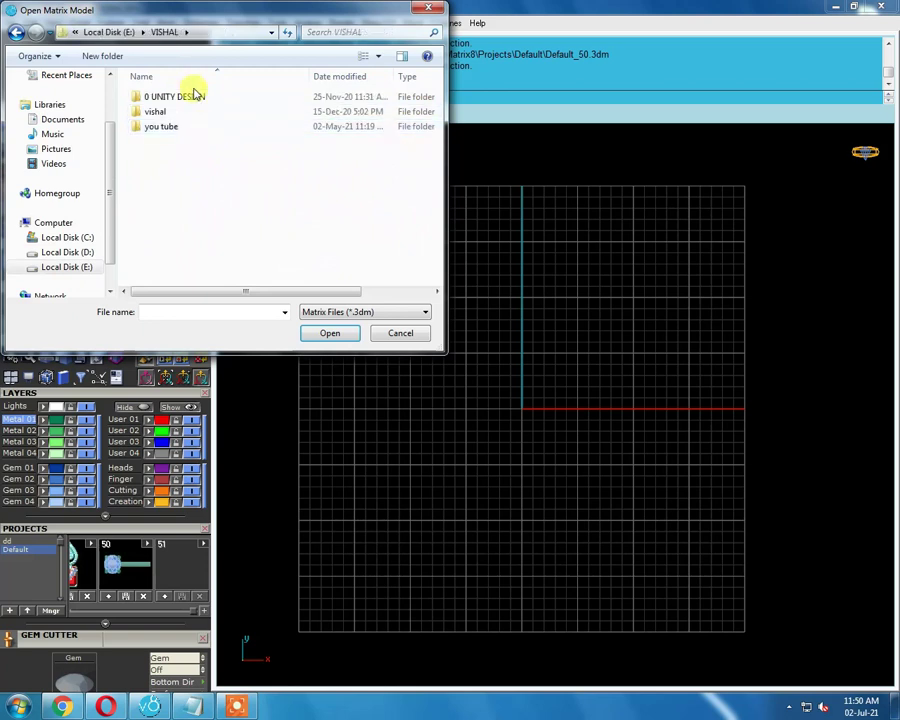
# Open SNK-104 from 0 UNITY DESIGN > NECKLESS > SNK FILE.
pyautogui.doubleClick(197, 95)
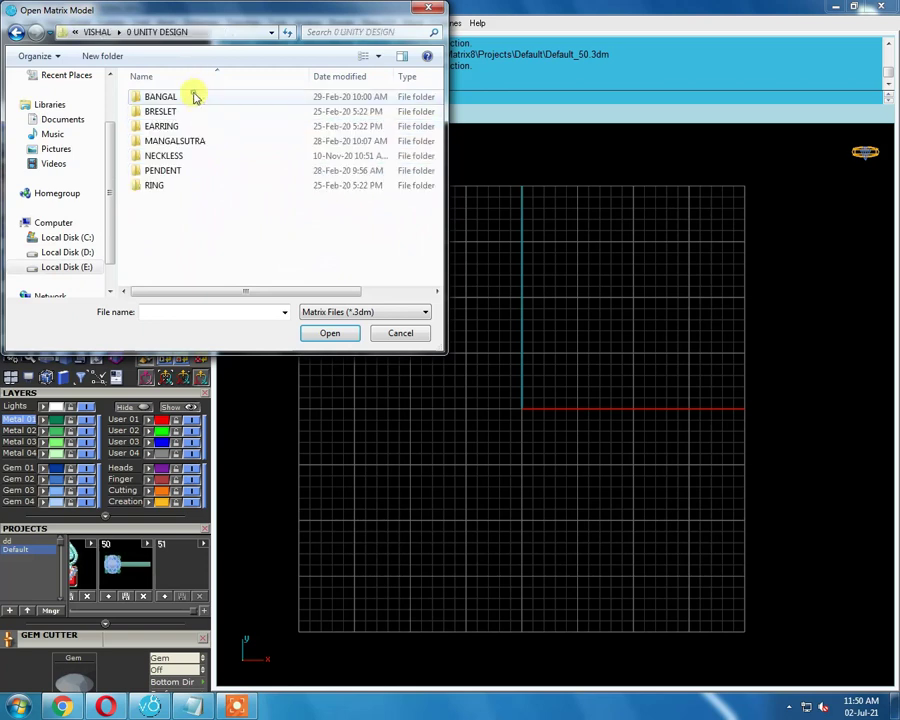
pyautogui.doubleClick(197, 156)
pyautogui.doubleClick(193, 104)
pyautogui.doubleClick(190, 100)
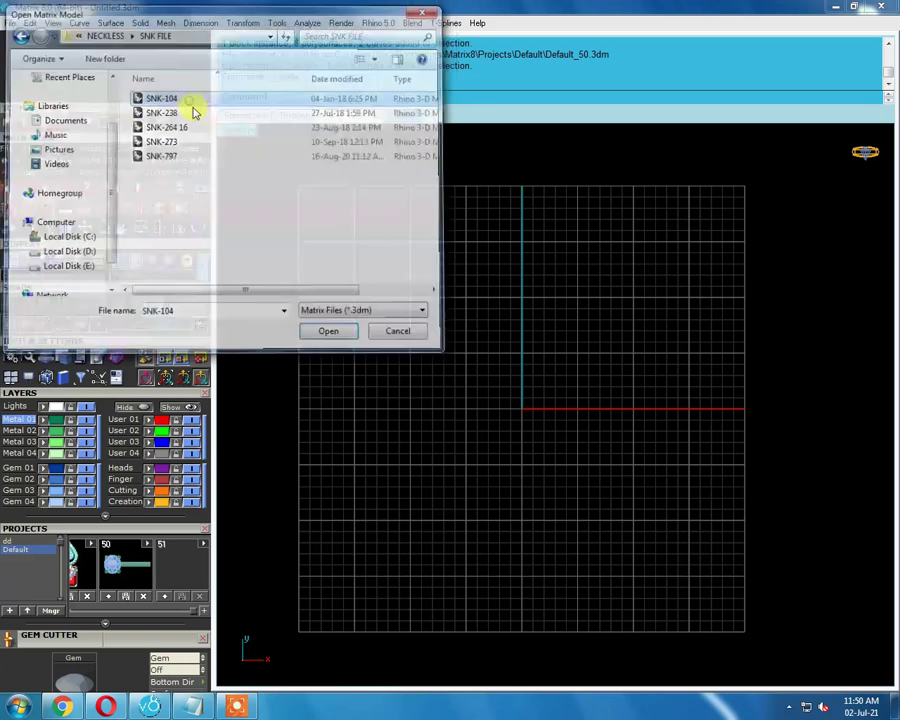
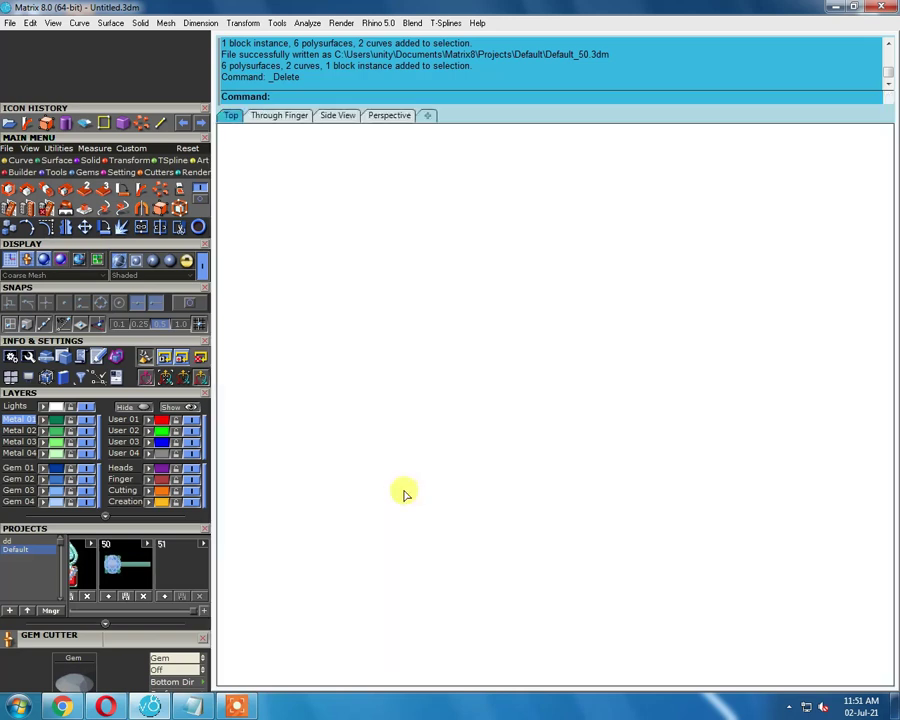
# Zoom in and out on the SNK-104 necklace model in Matrix.
pyautogui.scroll(-1, 538, 341)
pyautogui.scroll(-2, 512, 348)
pyautogui.scroll(3, 490, 400)
pyautogui.scroll(-2, 480, 405)
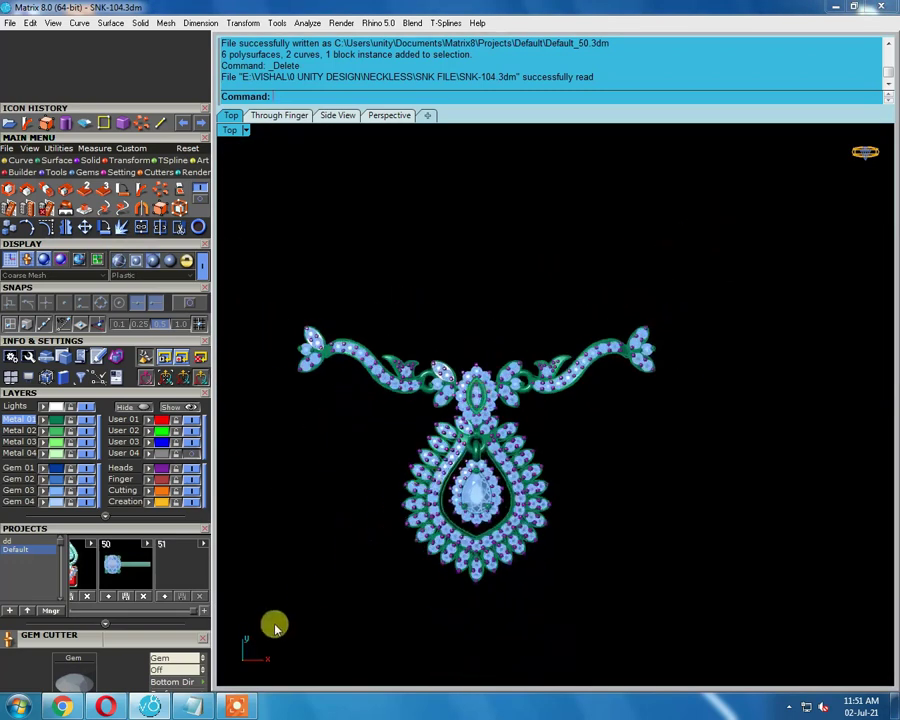
pyautogui.scroll(1, 540, 414)
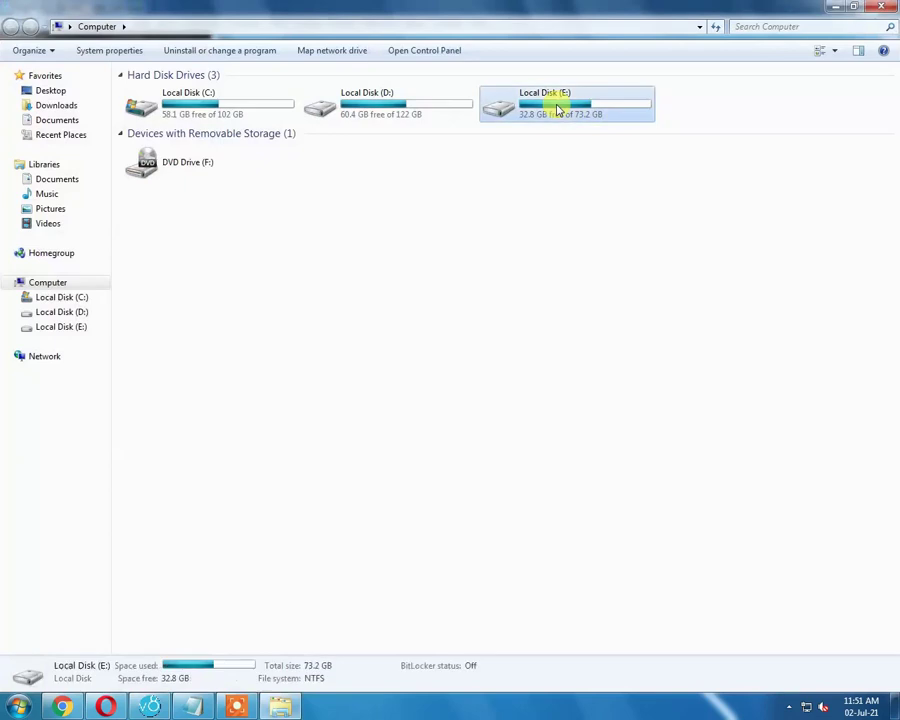
# Browse to E:\VISHAL\0 UNITY DESIGN\NECKLESS and open reference image 01.
pyautogui.doubleClick(556, 104)
pyautogui.doubleClick(182, 109)
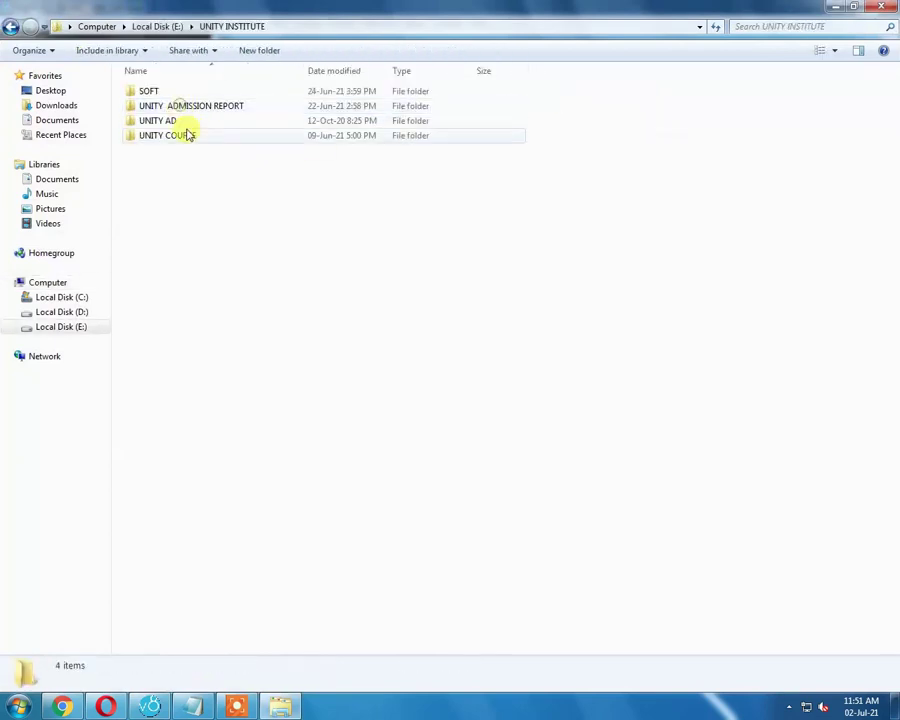
pyautogui.press('BackSpace')
pyautogui.doubleClick(187, 120)
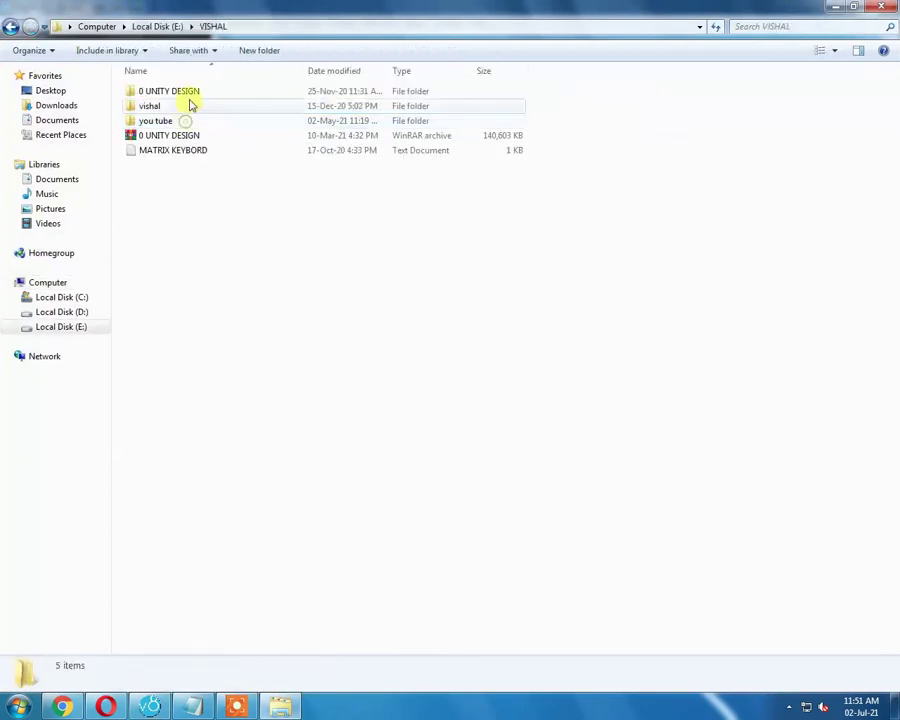
pyautogui.doubleClick(191, 91)
pyautogui.doubleClick(160, 150)
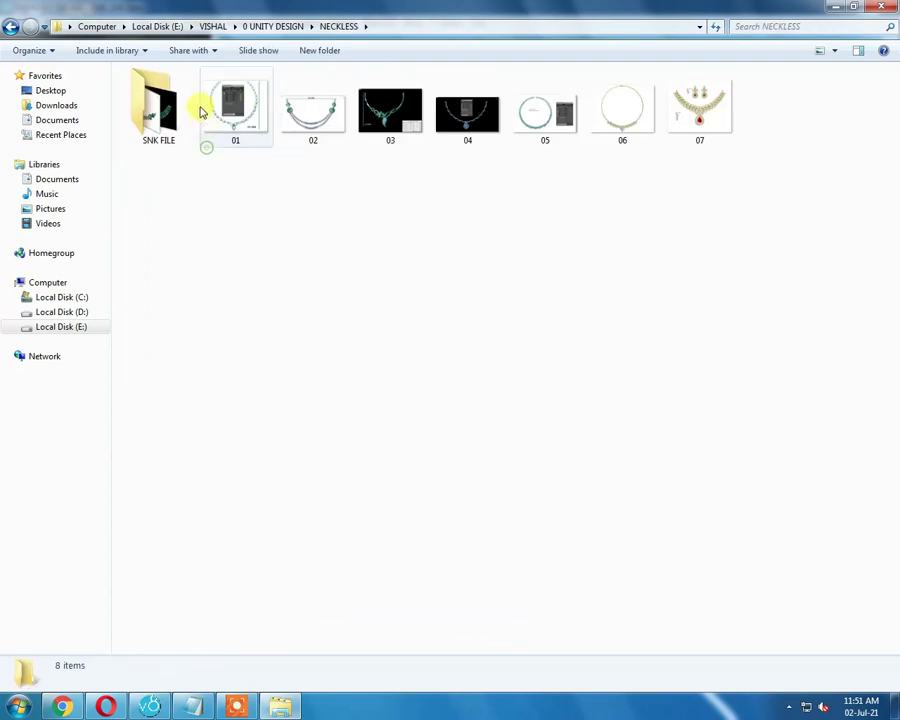
pyautogui.doubleClick(250, 128)
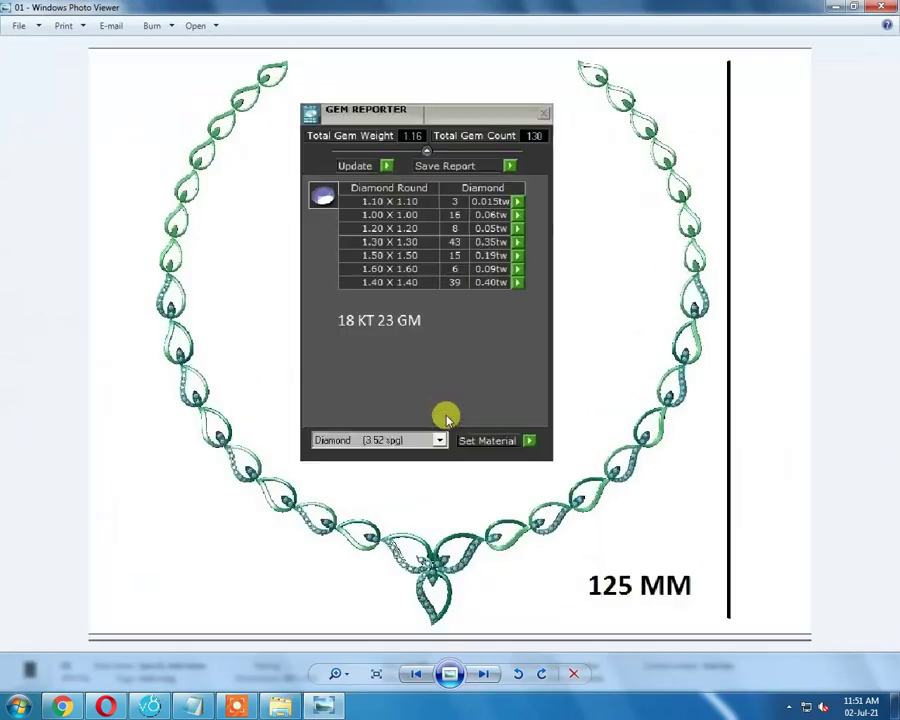
# Zoom through the reference images to the 04 pendant (18 KT 27.5 GM), then return to Matrix.
pyautogui.scroll(2, 460, 412)
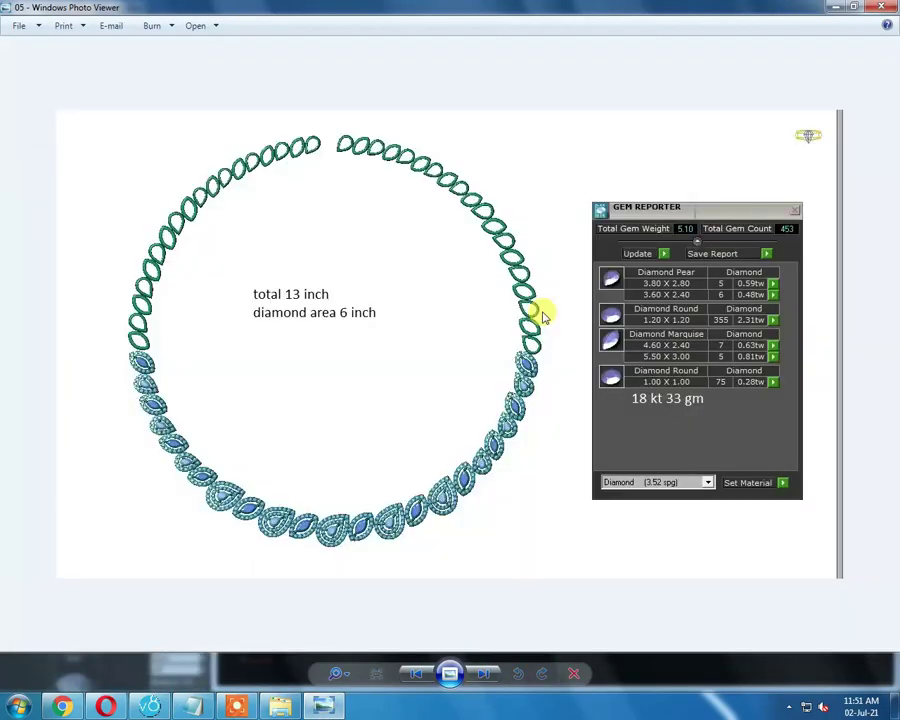
pyautogui.scroll(3, 470, 480)
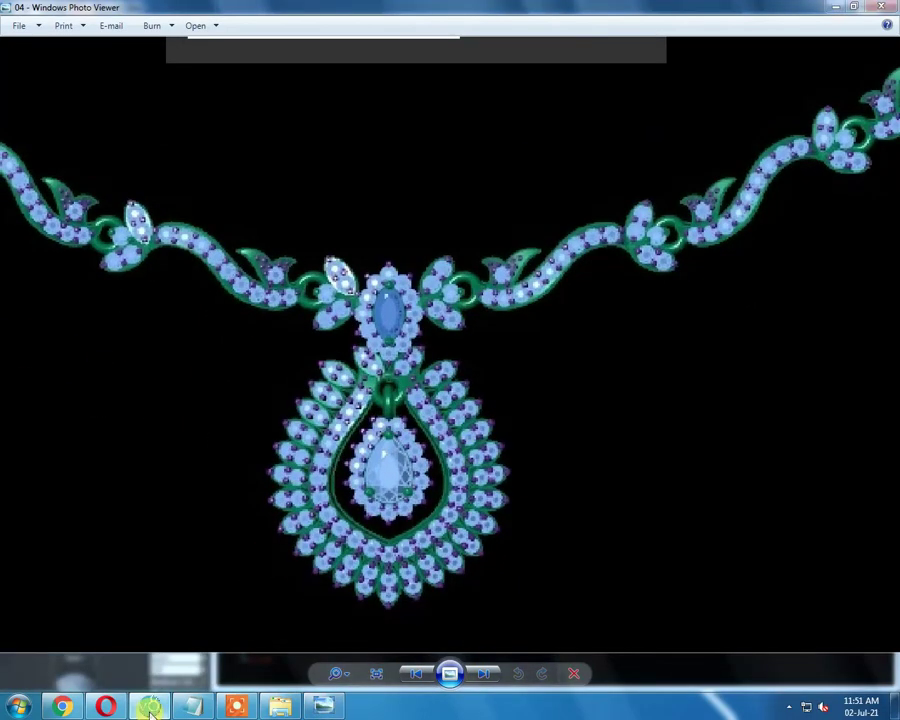
pyautogui.click(150, 708)
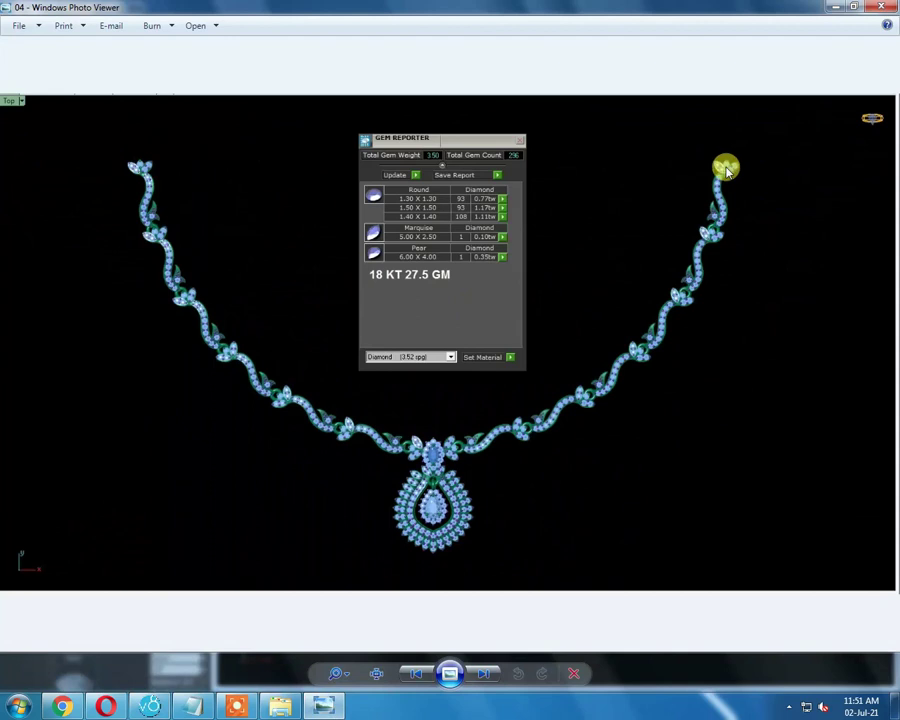
pyautogui.scroll(1, 650, 230)
pyautogui.scroll(1, 464, 467)
pyautogui.scroll(1, 402, 446)
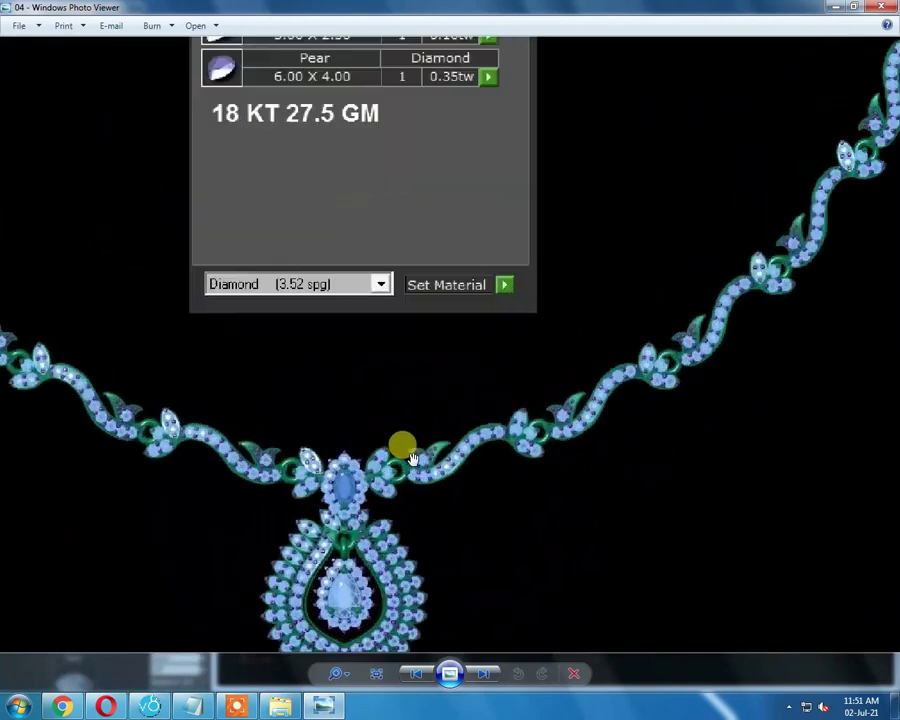
pyautogui.scroll(2, 368, 420)
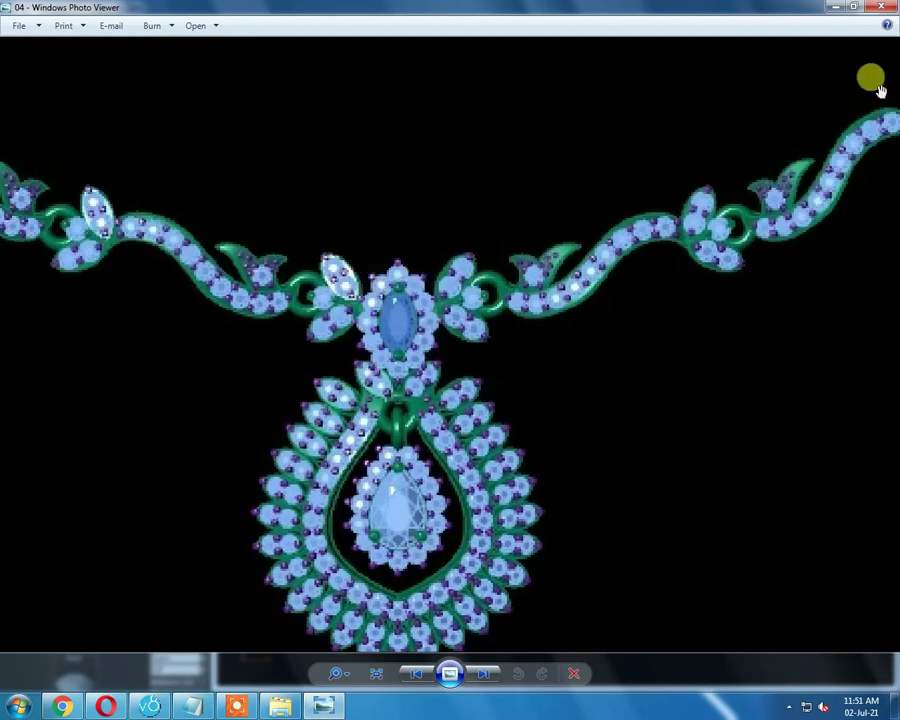
pyautogui.click(838, 7)
# Inspect the pendant group from a tilted 3-D angle, then reset to the Top view.
pyautogui.scroll(2, 518, 382)
pyautogui.click(498, 364)
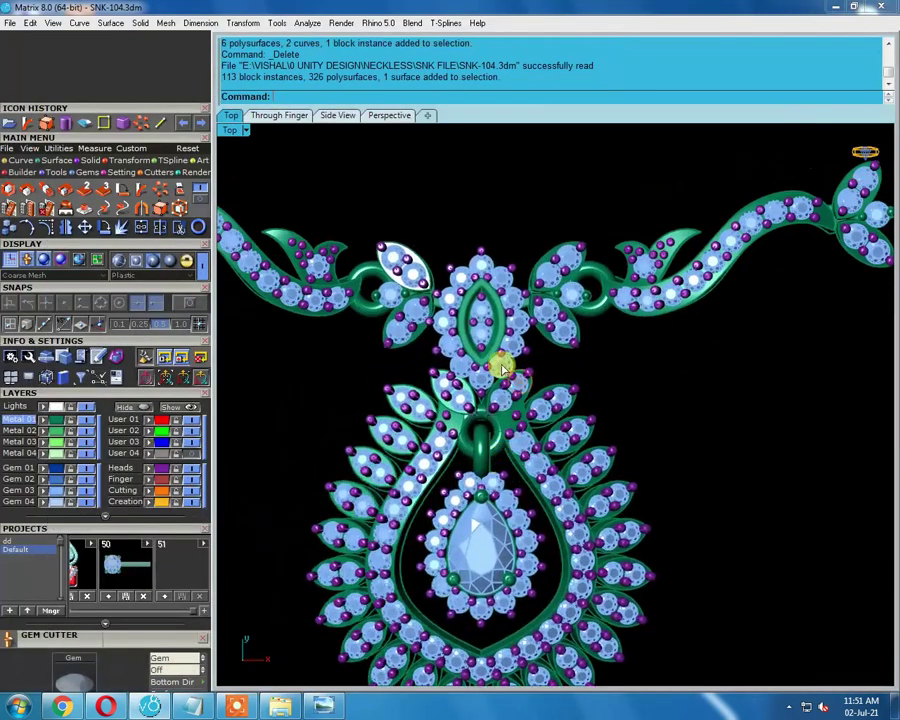
pyautogui.scroll(-1, 503, 370)
pyautogui.click(663, 375)
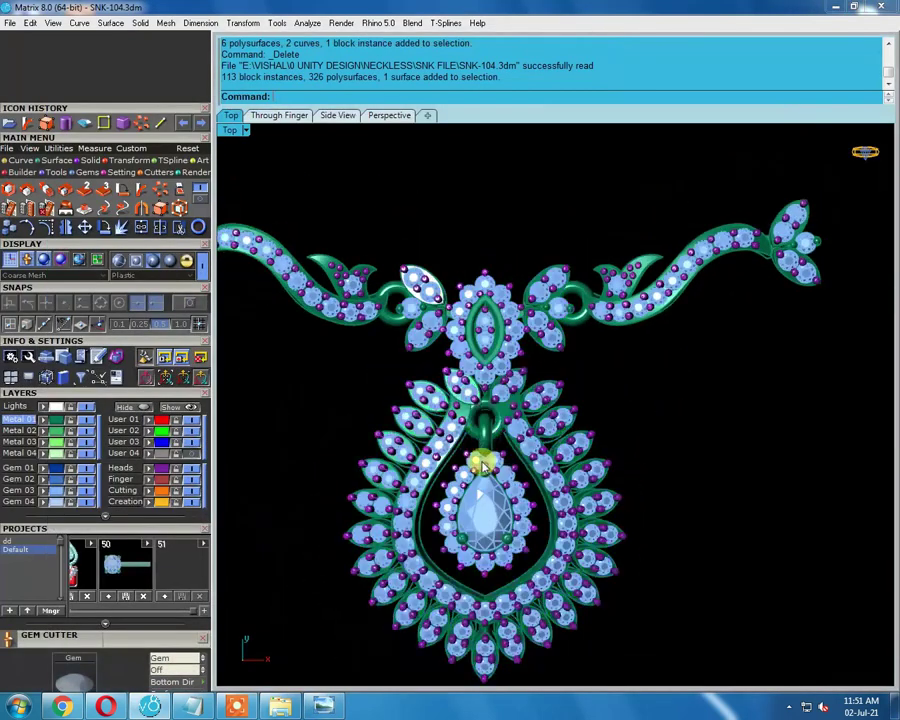
pyautogui.scroll(3, 493, 387)
pyautogui.moveTo(518, 468)
pyautogui.mouseDown(button='right')
pyautogui.moveTo(615, 358)
pyautogui.moveTo(589, 346)
pyautogui.moveTo(571, 372)
pyautogui.moveTo(615, 500)
pyautogui.moveTo(603, 321)
pyautogui.moveTo(619, 331)
pyautogui.moveTo(577, 420)
pyautogui.moveTo(610, 380)
pyautogui.mouseUp(button='right')
pyautogui.write('top')
pyautogui.press('Return')
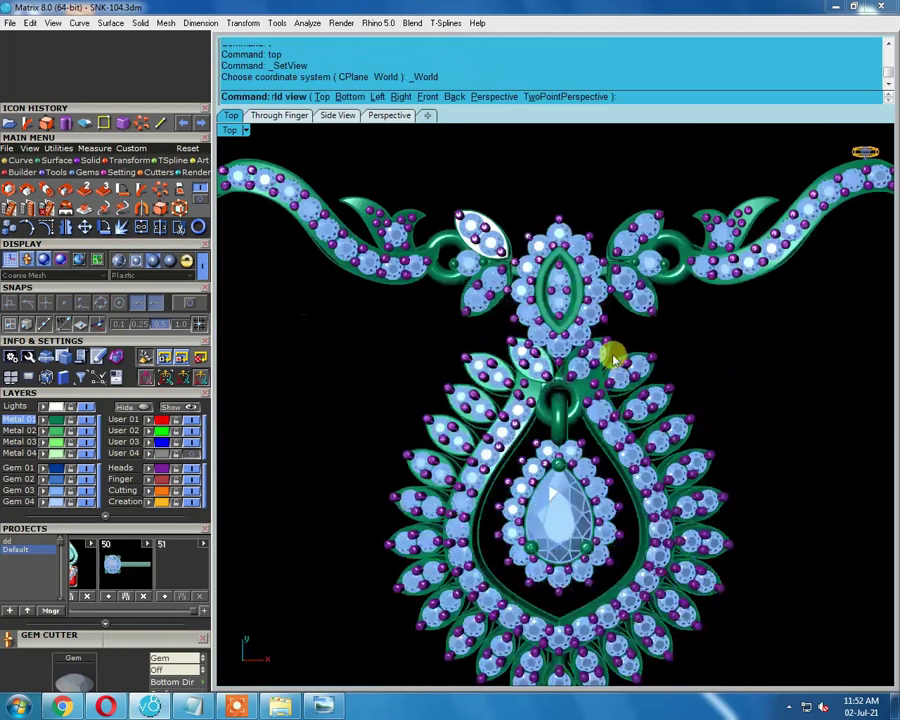
pyautogui.scroll(3, 612, 356)
pyautogui.scroll(-1, 597, 380)
# Orbit around to the clasp, select it, and hide it with Ctrl+H.
pyautogui.moveTo(460, 425)
pyautogui.mouseDown(button='right')
pyautogui.moveTo(627, 296)
pyautogui.moveTo(680, 376)
pyautogui.moveTo(597, 394)
pyautogui.moveTo(563, 378)
pyautogui.moveTo(623, 416)
pyautogui.moveTo(613, 392)
pyautogui.moveTo(534, 346)
pyautogui.moveTo(428, 310)
pyautogui.moveTo(450, 418)
pyautogui.moveTo(420, 378)
pyautogui.moveTo(454, 474)
pyautogui.moveTo(466, 334)
pyautogui.moveTo(482, 402)
pyautogui.moveTo(576, 456)
pyautogui.moveTo(578, 598)
pyautogui.moveTo(548, 408)
pyautogui.moveTo(498, 500)
pyautogui.moveTo(524, 454)
pyautogui.moveTo(585, 508)
pyautogui.moveTo(550, 410)
pyautogui.moveTo(563, 412)
pyautogui.mouseUp(button='right')
pyautogui.moveTo(537, 355)
pyautogui.mouseDown(button='right')
pyautogui.moveTo(581, 424)
pyautogui.moveTo(553, 437)
pyautogui.moveTo(552, 474)
pyautogui.moveTo(569, 460)
pyautogui.mouseUp(button='right')
pyautogui.click(577, 519)
pyautogui.moveTo(577, 519)
pyautogui.mouseDown(button='right')
pyautogui.moveTo(600, 517)
pyautogui.moveTo(498, 452)
pyautogui.moveTo(546, 392)
pyautogui.mouseUp(button='right')
pyautogui.hotkey('ctrl', 'h')
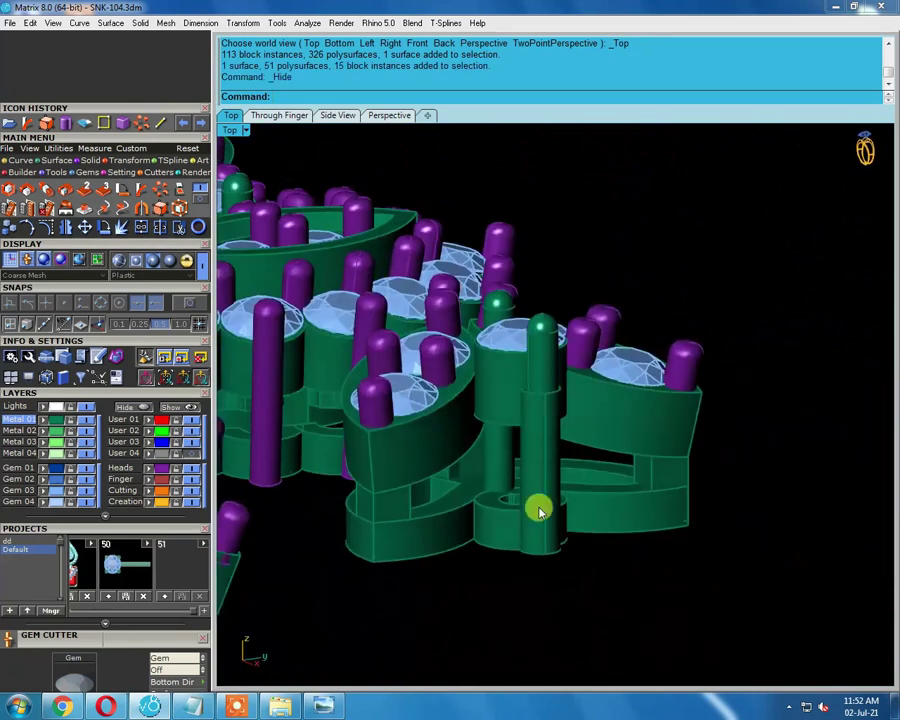
# Examine the green settings up close, restore the clasp with Undo, and return to Top view.
pyautogui.scroll(3, 538, 576)
pyautogui.moveTo(538, 576)
pyautogui.mouseDown(button='right')
pyautogui.moveTo(610, 577)
pyautogui.moveTo(596, 598)
pyautogui.mouseUp(button='right')
pyautogui.scroll(-3, 539, 482)
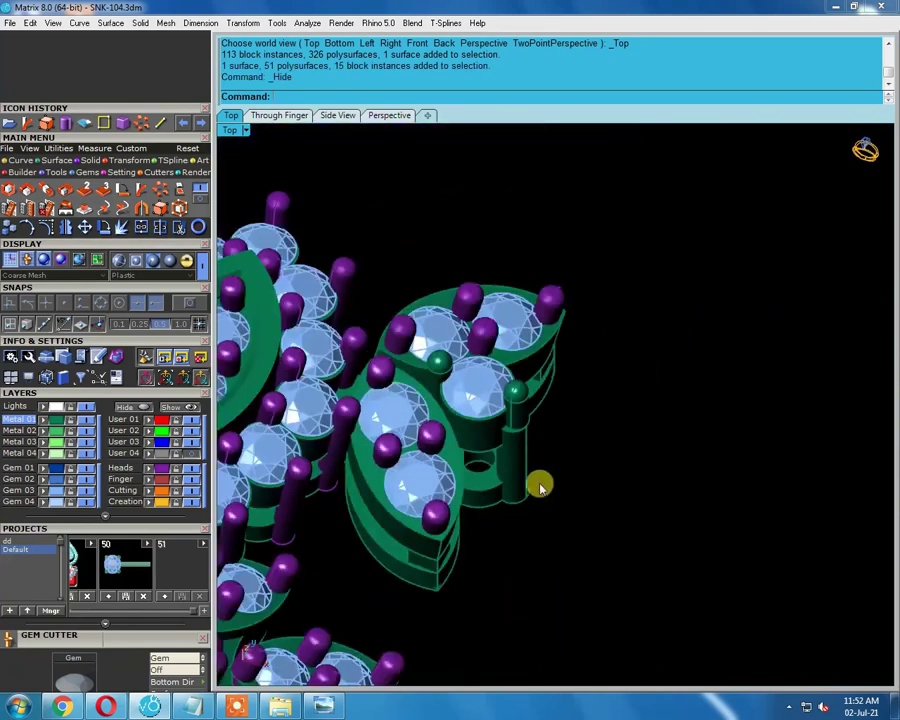
pyautogui.hotkey('ctrl', 'z')
pyautogui.scroll(3, 523, 452)
pyautogui.moveTo(523, 452)
pyautogui.mouseDown(button='right')
pyautogui.moveTo(481, 418)
pyautogui.moveTo(516, 462)
pyautogui.moveTo(564, 584)
pyautogui.moveTo(488, 458)
pyautogui.mouseUp(button='right')
pyautogui.write('top')
pyautogui.press('Return')
# Select the right necklace arm and copy-paste it in place.
pyautogui.scroll(-5, 498, 398)
pyautogui.scroll(3, 517, 450)
pyautogui.scroll(-3, 560, 425)
pyautogui.scroll(3, 609, 416)
pyautogui.click(546, 430)
pyautogui.scroll(2, 530, 435)
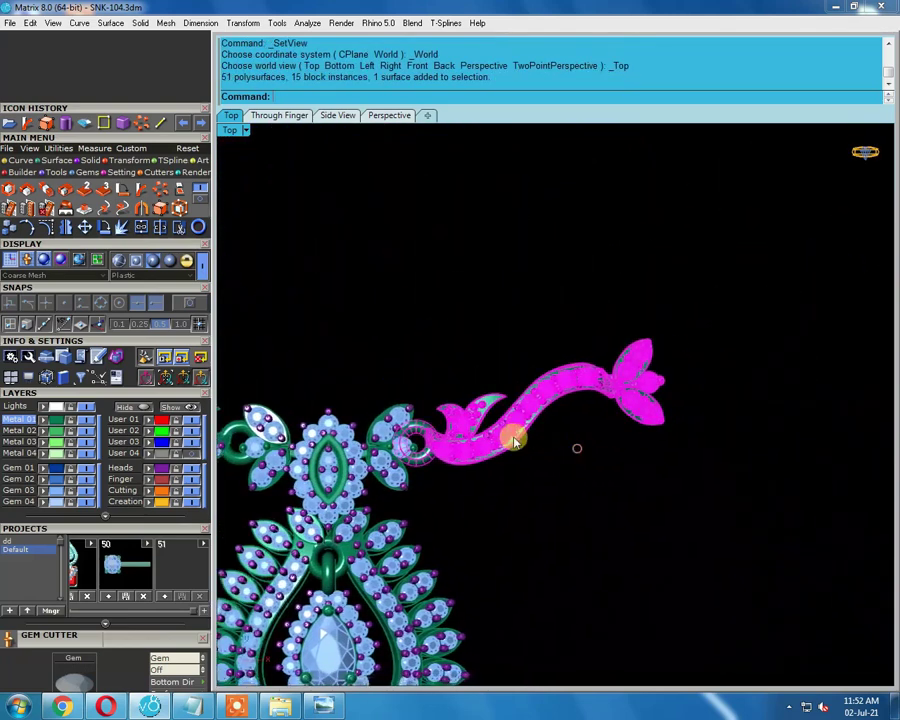
pyautogui.hotkey('ctrl', 'c')
pyautogui.hotkey('ctrl', 'v')
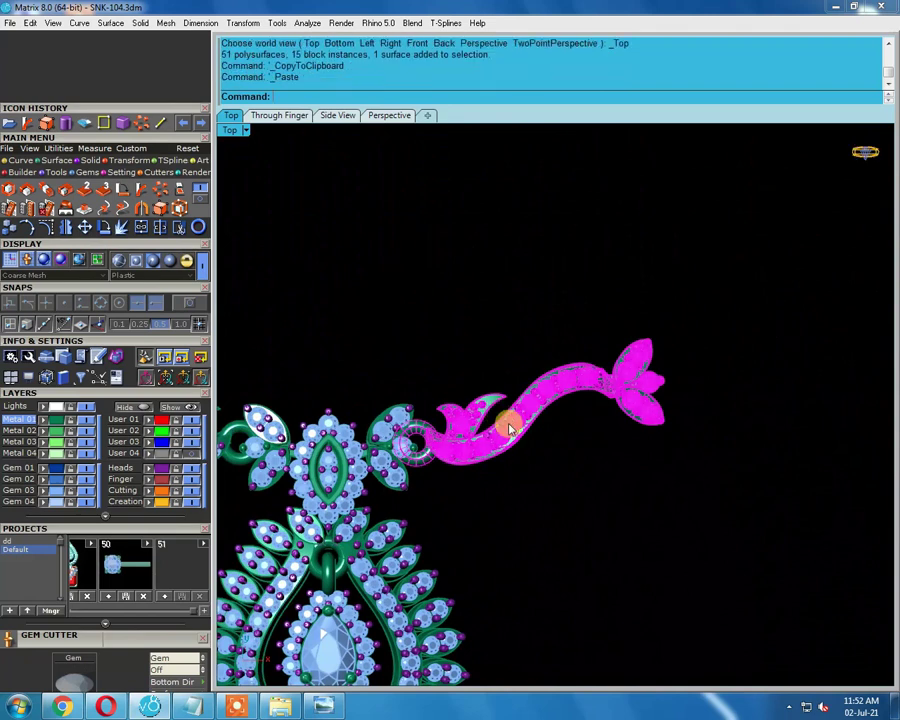
# Rotate the pasted arm copy about the origin 0,0,0 using two reference points.
pyautogui.scroll(-3, 506, 480)
pyautogui.hotkey('ctrl', 'r')
pyautogui.write('0')
pyautogui.press('Return')
pyautogui.scroll(2, 436, 506)
pyautogui.click(436, 506)
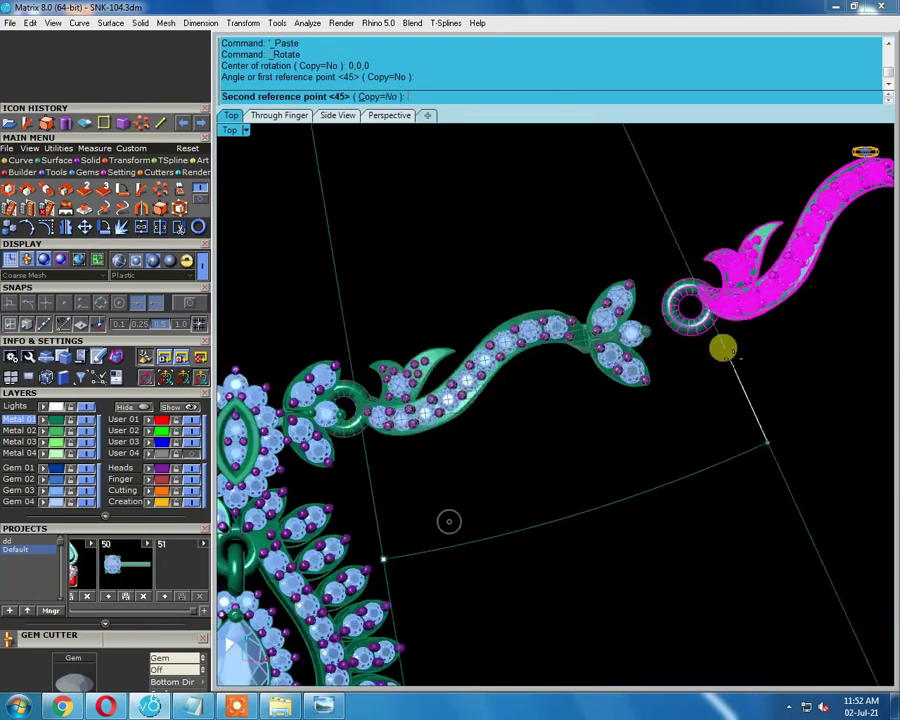
pyautogui.scroll(4, 722, 348)
pyautogui.click(611, 354)
# Check the rotated arm's alignment at the joint from tilted close views.
pyautogui.moveTo(611, 354)
pyautogui.mouseDown(button='right')
pyautogui.moveTo(568, 494)
pyautogui.moveTo(458, 271)
pyautogui.moveTo(428, 291)
pyautogui.moveTo(503, 206)
pyautogui.moveTo(542, 366)
pyautogui.moveTo(583, 342)
pyautogui.moveTo(573, 321)
pyautogui.moveTo(553, 403)
pyautogui.mouseUp(button='right')
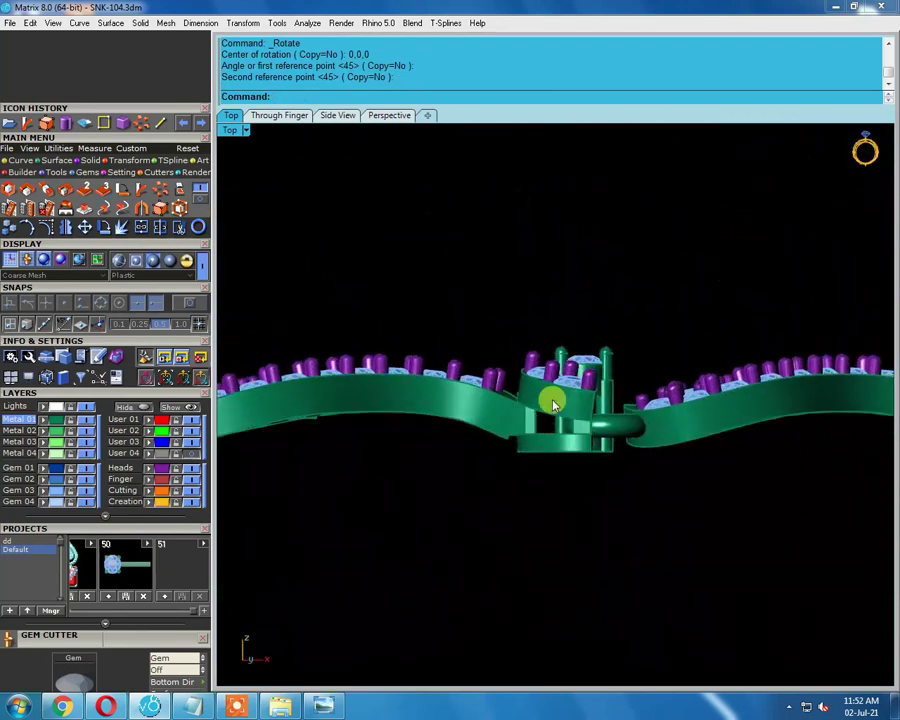
pyautogui.click(553, 403)
pyautogui.scroll(2, 551, 528)
pyautogui.moveTo(577, 444)
pyautogui.mouseDown(button='right')
pyautogui.moveTo(623, 432)
pyautogui.moveTo(444, 400)
pyautogui.moveTo(462, 442)
pyautogui.moveTo(458, 331)
pyautogui.moveTo(438, 412)
pyautogui.moveTo(470, 338)
pyautogui.mouseUp(button='right')
pyautogui.hotkey('ctrl', 'a')
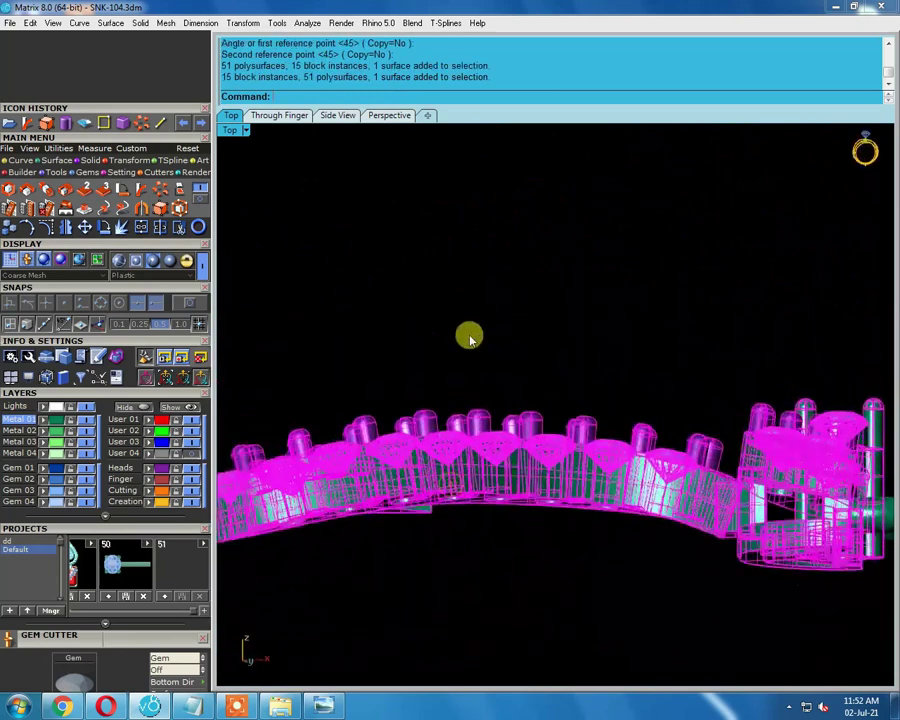
pyautogui.press('Escape')
pyautogui.moveTo(480, 383)
pyautogui.mouseDown(button='right')
pyautogui.moveTo(556, 270)
pyautogui.moveTo(532, 444)
pyautogui.moveTo(486, 346)
pyautogui.moveTo(582, 333)
pyautogui.moveTo(578, 277)
pyautogui.moveTo(482, 390)
pyautogui.moveTo(466, 367)
pyautogui.moveTo(516, 515)
pyautogui.moveTo(458, 338)
pyautogui.mouseUp(button='right')
pyautogui.scroll(3, 486, 346)
pyautogui.hotkey('ctrl', 'a')
pyautogui.press('Escape')
# Orbit around the completed necklace to a low side view, then return to Top view.
pyautogui.scroll(3, 526, 432)
pyautogui.moveTo(526, 432)
pyautogui.mouseDown(button='right')
pyautogui.moveTo(556, 424)
pyautogui.moveTo(614, 381)
pyautogui.mouseUp(button='right')
pyautogui.scroll(3, 486, 368)
pyautogui.moveTo(486, 368); pyautogui.dragTo(565, 412, button='right')
pyautogui.scroll(-3, 665, 376)
pyautogui.moveTo(665, 376)
pyautogui.mouseDown(button='right')
pyautogui.moveTo(453, 447)
pyautogui.moveTo(425, 338)
pyautogui.mouseUp(button='right')
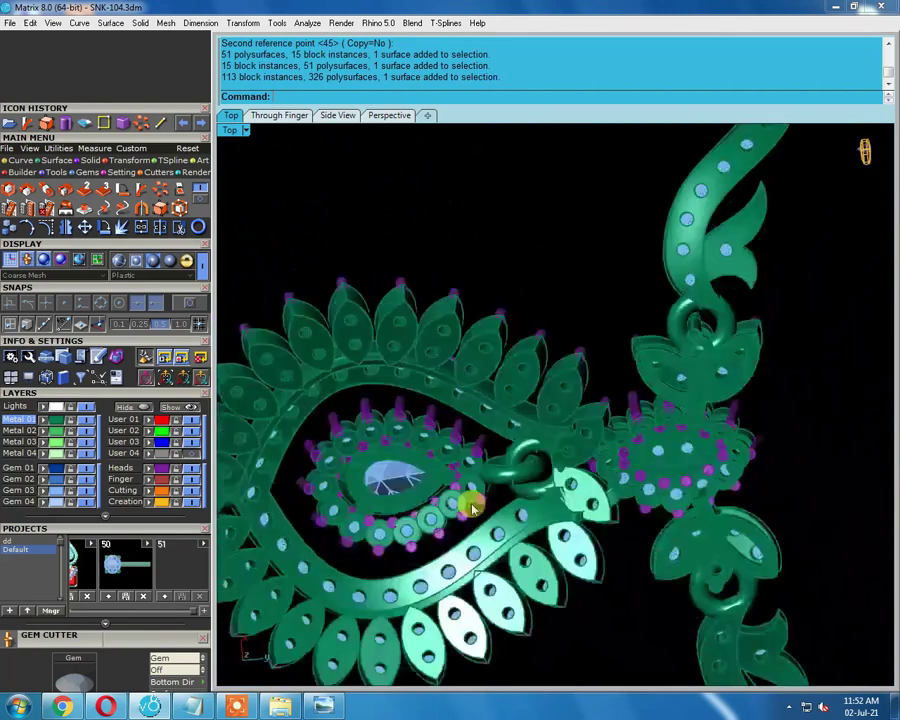
pyautogui.write('top')
pyautogui.press('Return')
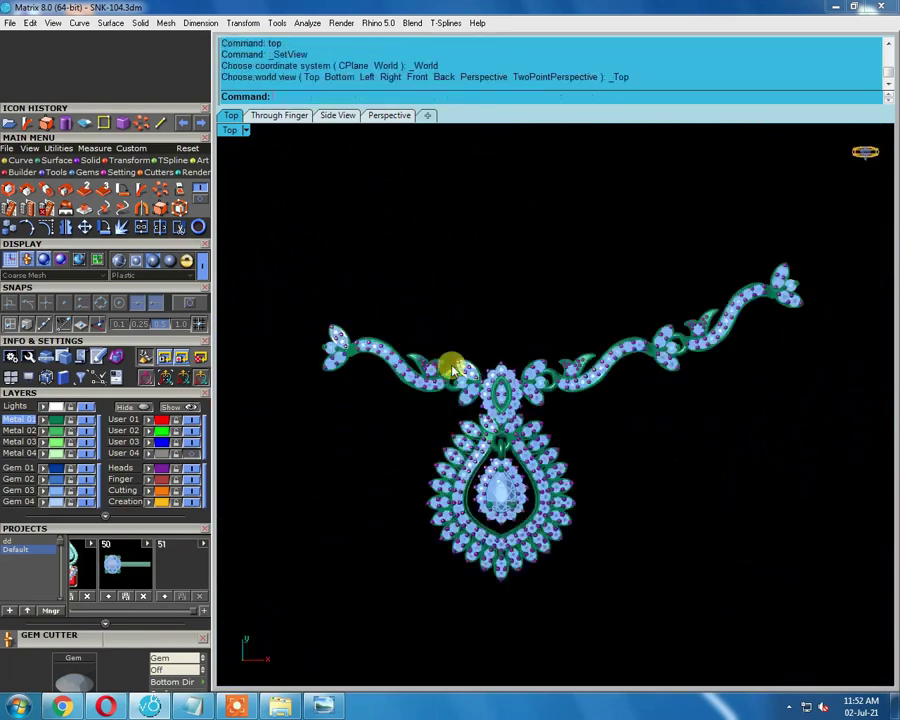
# Open the SNK-238 necklace model from the file commands.
pyautogui.click(8, 24)
pyautogui.click(48, 68)
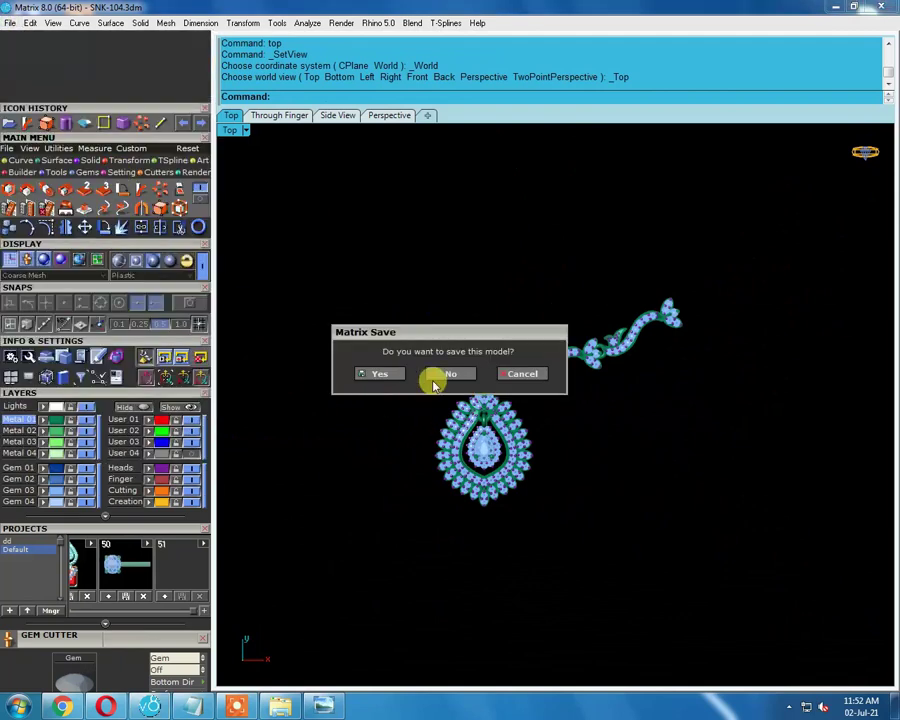
pyautogui.doubleClick(190, 111)
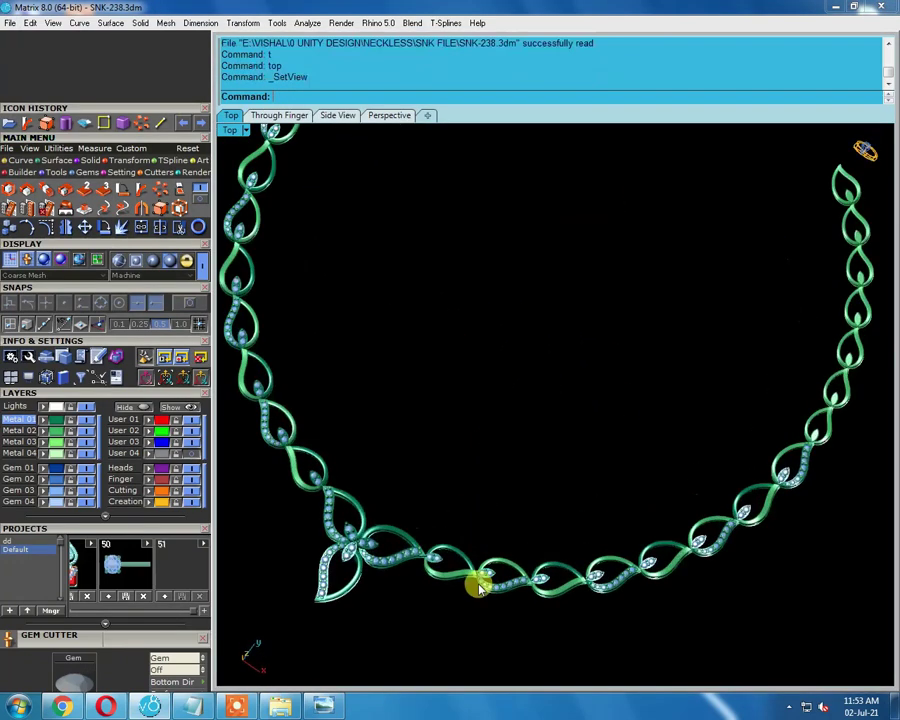
# Zoom in and tilt the view over the chain, then select the pendant.
pyautogui.scroll(3, 518, 418)
pyautogui.scroll(3, 480, 374)
pyautogui.scroll(3, 524, 350)
pyautogui.moveTo(528, 350)
pyautogui.mouseDown(button='right')
pyautogui.moveTo(504, 283)
pyautogui.moveTo(516, 400)
pyautogui.mouseUp(button='right')
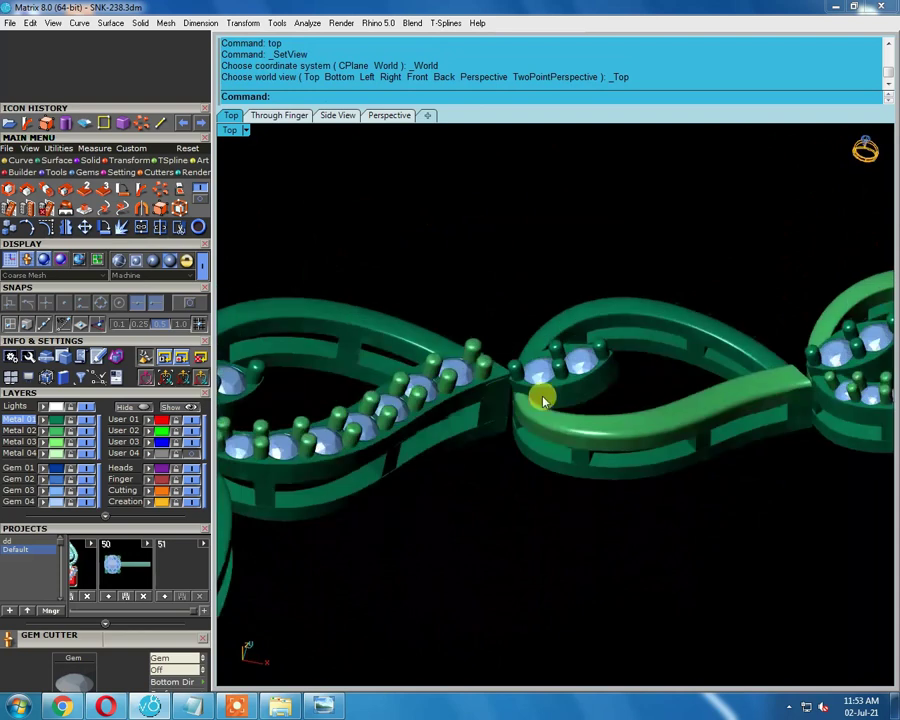
pyautogui.scroll(-5, 490, 388)
pyautogui.scroll(5, 420, 408)
pyautogui.scroll(-5, 376, 438)
pyautogui.scroll(3, 508, 410)
pyautogui.click(490, 528)
pyautogui.scroll(3, 510, 470)
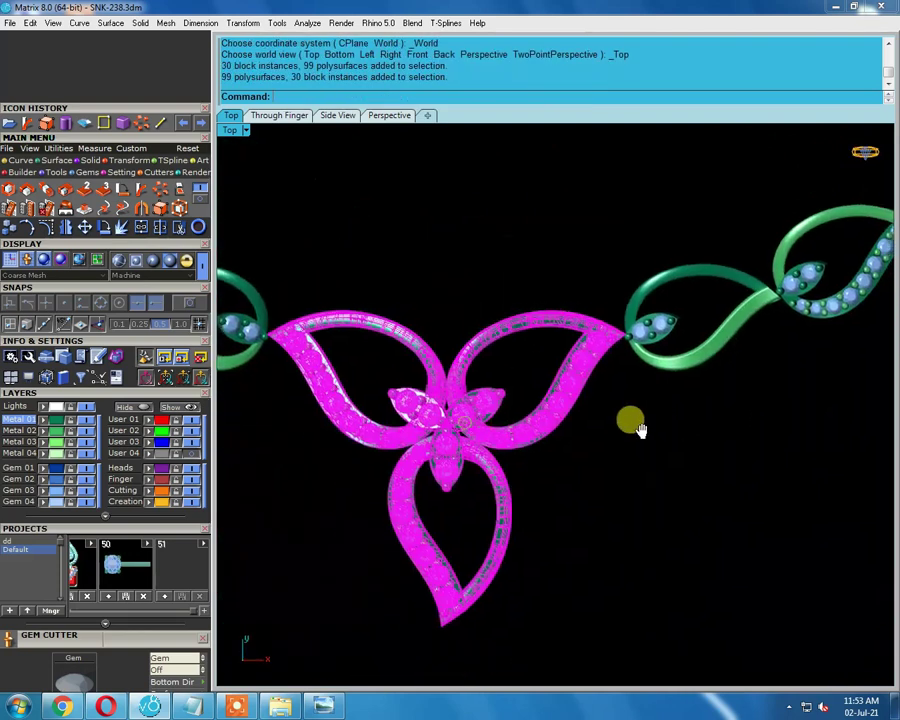
pyautogui.scroll(3, 603, 425)
pyautogui.scroll(-3, 478, 302)
# Select a vine section and then a leaf loop with its gems.
pyautogui.click(652, 428)
pyautogui.scroll(3, 564, 352)
pyautogui.scroll(-3, 566, 408)
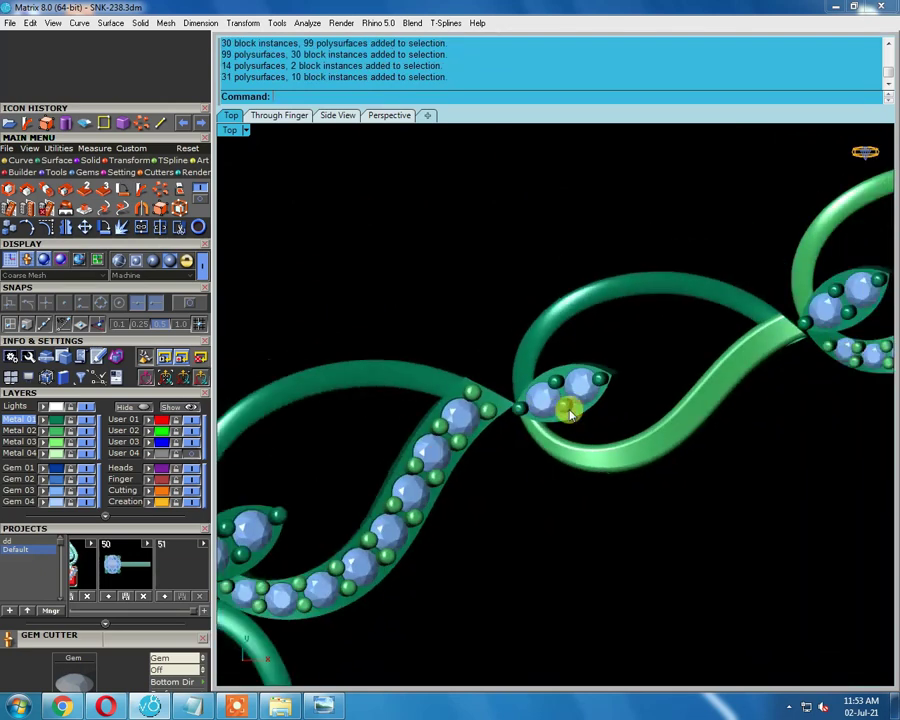
pyautogui.scroll(-1, 488, 458)
pyautogui.click(488, 458)
pyautogui.scroll(2, 506, 452)
pyautogui.scroll(-2, 506, 452)
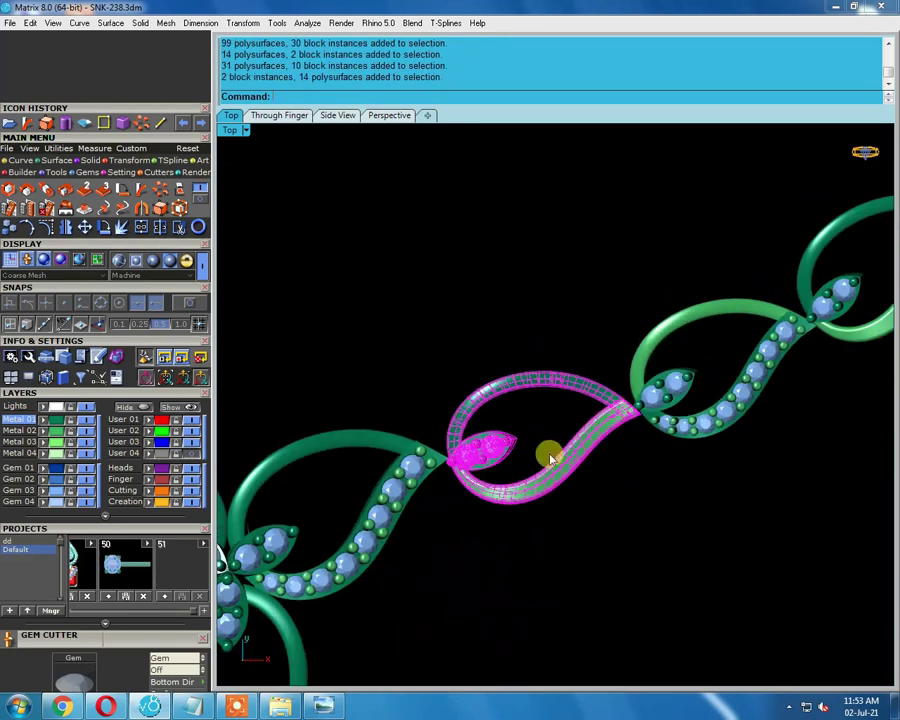
pyautogui.scroll(-2, 553, 458)
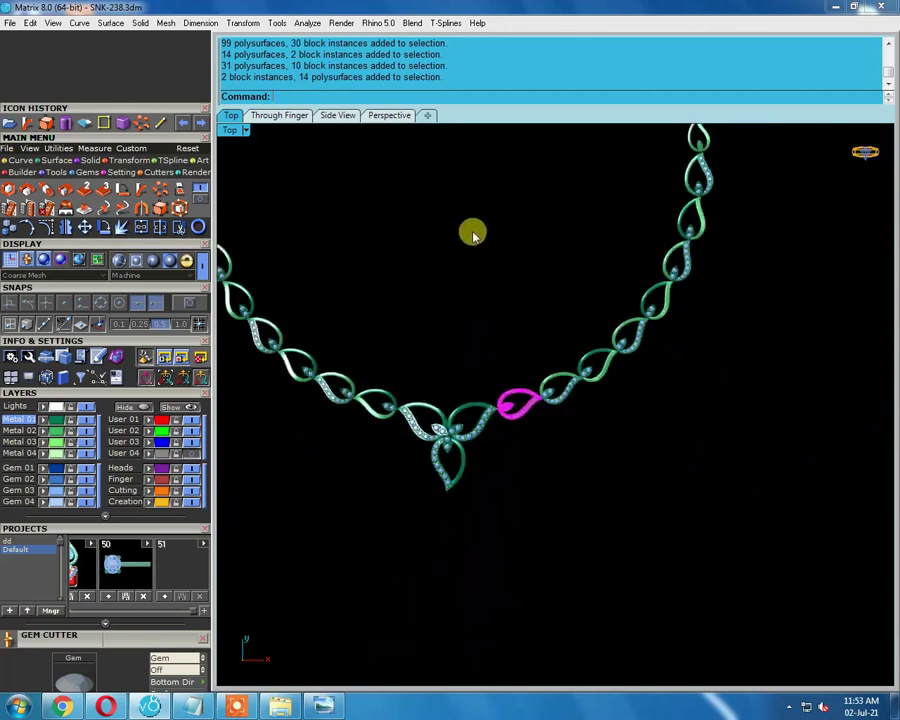
pyautogui.scroll(3, 506, 404)
pyautogui.scroll(2, 552, 502)
# Orbit to side-on and overhead views of the bands, gem leaf and prongs.
pyautogui.moveTo(518, 549)
pyautogui.mouseDown(button='right')
pyautogui.moveTo(484, 356)
pyautogui.moveTo(476, 437)
pyautogui.mouseUp(button='right')
pyautogui.scroll(-3, 470, 434)
pyautogui.scroll(1, 470, 442)
pyautogui.scroll(4, 463, 448)
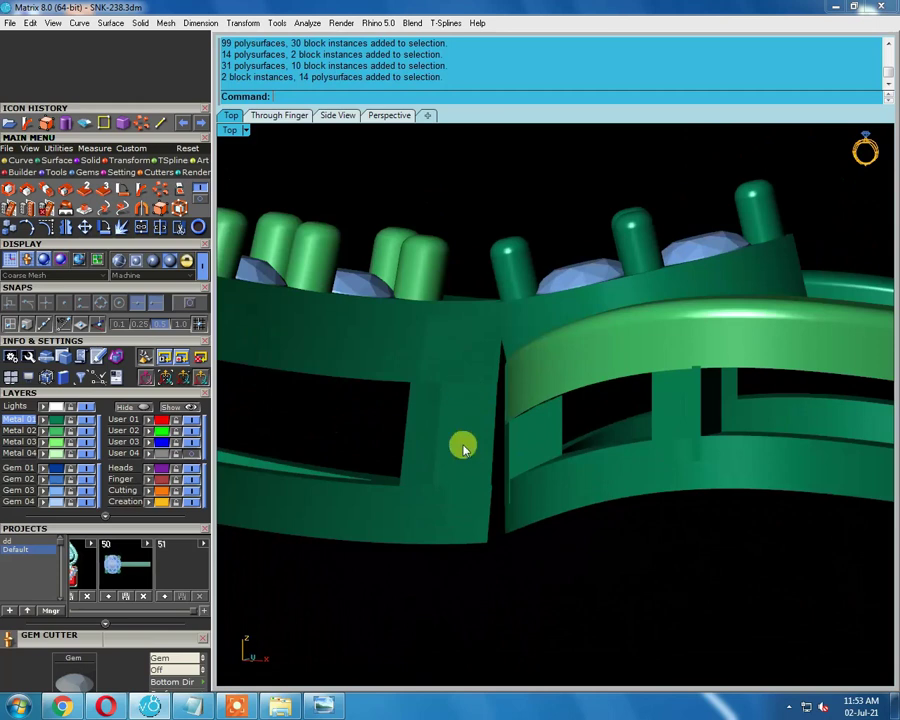
pyautogui.moveTo(519, 515)
pyautogui.mouseDown(button='right')
pyautogui.moveTo(518, 397)
pyautogui.moveTo(518, 538)
pyautogui.mouseUp(button='right')
pyautogui.scroll(2, 512, 476)
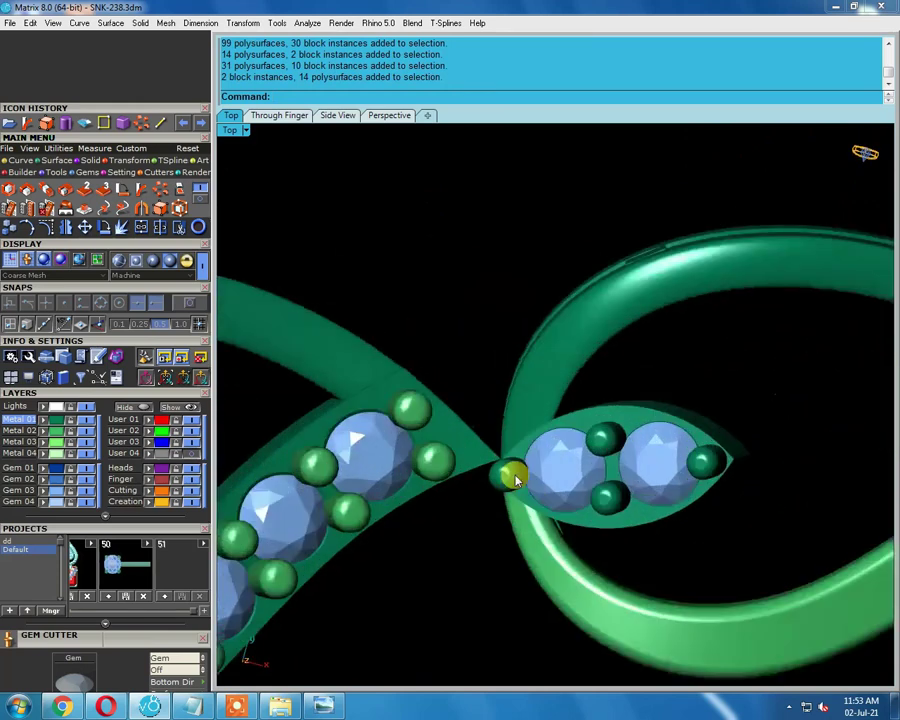
pyautogui.scroll(2, 540, 418)
pyautogui.scroll(-2, 474, 472)
pyautogui.scroll(2, 484, 470)
pyautogui.moveTo(484, 470)
pyautogui.mouseDown(button='right')
pyautogui.moveTo(542, 394)
pyautogui.moveTo(455, 432)
pyautogui.moveTo(454, 465)
pyautogui.mouseUp(button='right')
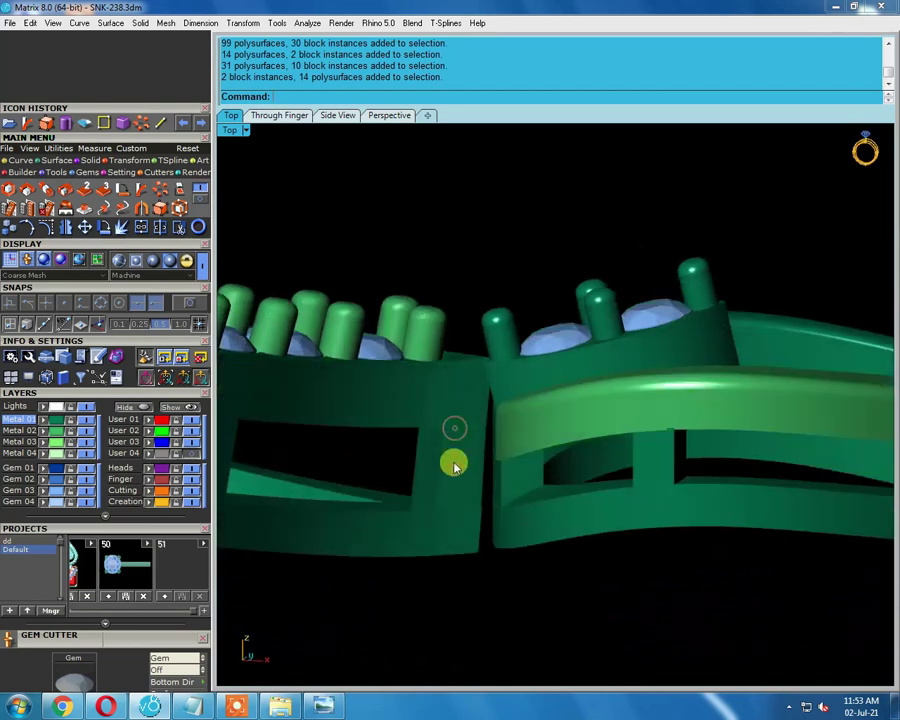
pyautogui.moveTo(511, 521)
pyautogui.mouseDown(button='right')
pyautogui.moveTo(494, 326)
pyautogui.moveTo(517, 430)
pyautogui.mouseUp(button='right')
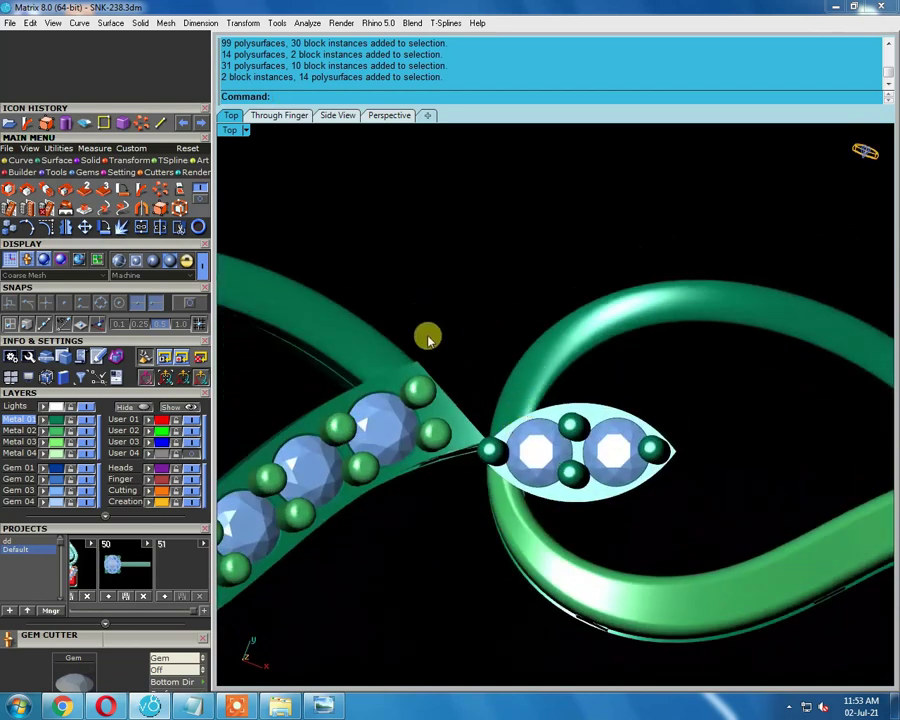
pyautogui.scroll(-2, 484, 498)
pyautogui.scroll(-3, 488, 428)
pyautogui.scroll(-3, 404, 432)
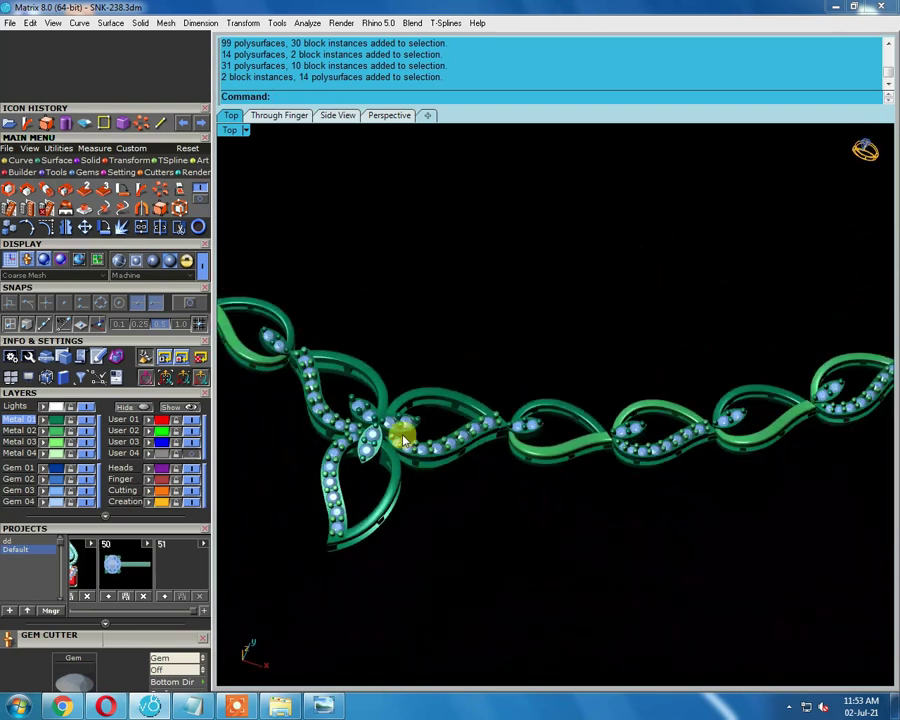
pyautogui.scroll(3, 404, 432)
# Select the flower centrepiece, orbit around its sides, and return to the top view.
pyautogui.click(383, 417)
pyautogui.moveTo(503, 460)
pyautogui.mouseDown(button='right')
pyautogui.moveTo(390, 354)
pyautogui.moveTo(476, 424)
pyautogui.moveTo(554, 516)
pyautogui.mouseUp(button='right')
pyautogui.hotkey('ctrl', 'F1')
pyautogui.moveTo(531, 476); pyautogui.dragTo(485, 410, button='right')
# Hide everything except the flower, view it from the Right, then undo the hide.
pyautogui.hotkey('ctrl', 'shift', 'h')
pyautogui.scroll(3, 484, 408)
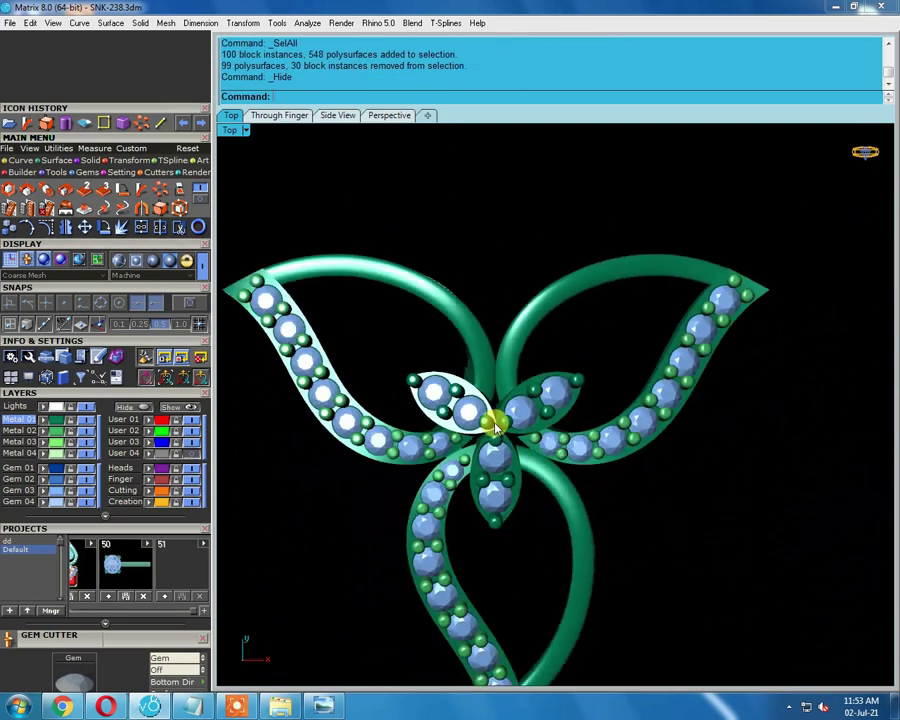
pyautogui.write('ight')
pyautogui.press('Return')
pyautogui.moveTo(515, 443)
pyautogui.mouseDown(button='right')
pyautogui.moveTo(392, 440)
pyautogui.moveTo(492, 474)
pyautogui.moveTo(573, 376)
pyautogui.moveTo(482, 430)
pyautogui.moveTo(518, 476)
pyautogui.moveTo(603, 420)
pyautogui.moveTo(527, 448)
pyautogui.moveTo(555, 410)
pyautogui.moveTo(582, 488)
pyautogui.moveTo(575, 562)
pyautogui.moveTo(513, 401)
pyautogui.moveTo(526, 382)
pyautogui.moveTo(476, 595)
pyautogui.moveTo(458, 438)
pyautogui.mouseUp(button='right')
pyautogui.hotkey('ctrl', 'z')
# Switch back to the Top view and orbit to a low side view of the chain.
pyautogui.write('top')
pyautogui.press('Return')
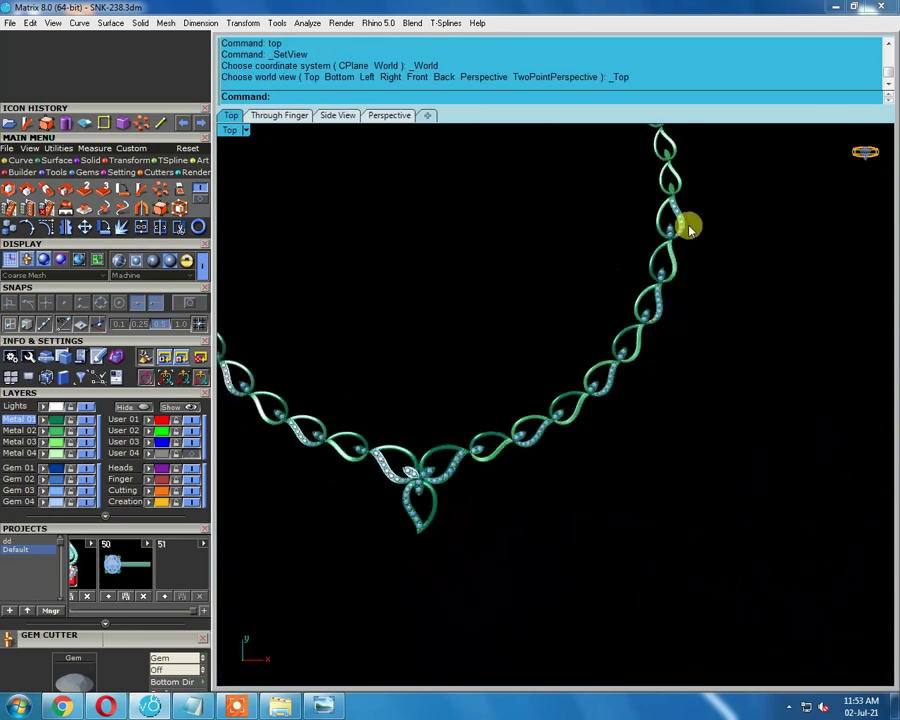
pyautogui.scroll(-3, 650, 295)
pyautogui.scroll(2, 560, 432)
pyautogui.scroll(1, 595, 426)
pyautogui.scroll(1, 562, 370)
pyautogui.scroll(2, 570, 459)
pyautogui.moveTo(570, 459)
pyautogui.mouseDown(button='right')
pyautogui.moveTo(663, 333)
pyautogui.moveTo(663, 305)
pyautogui.moveTo(577, 422)
pyautogui.moveTo(582, 465)
pyautogui.mouseUp(button='right')
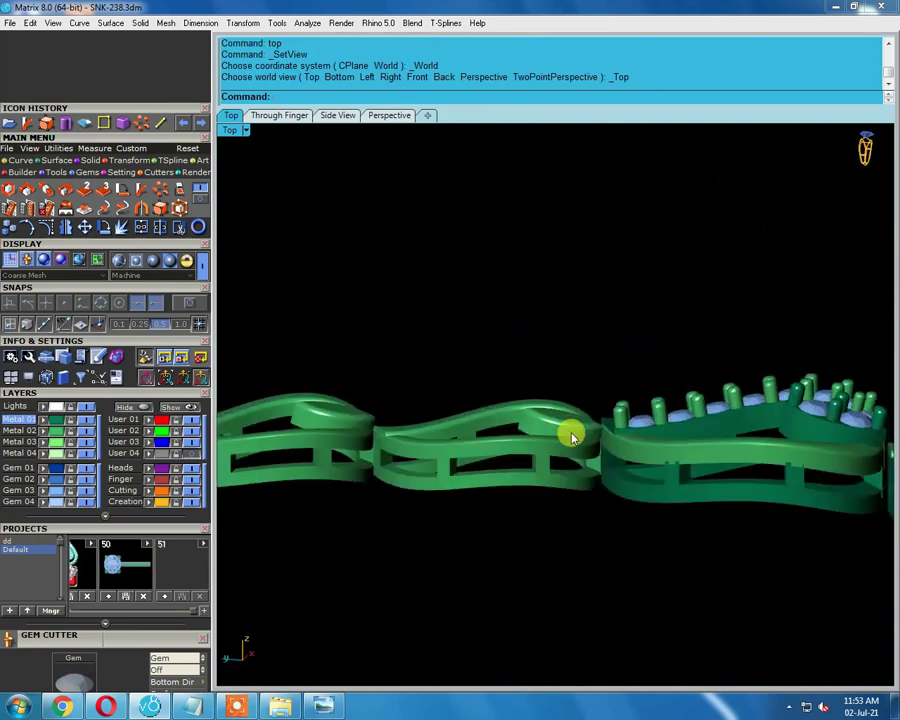
pyautogui.press('Home')
pyautogui.scroll(1, 694, 410)
pyautogui.scroll(2, 654, 556)
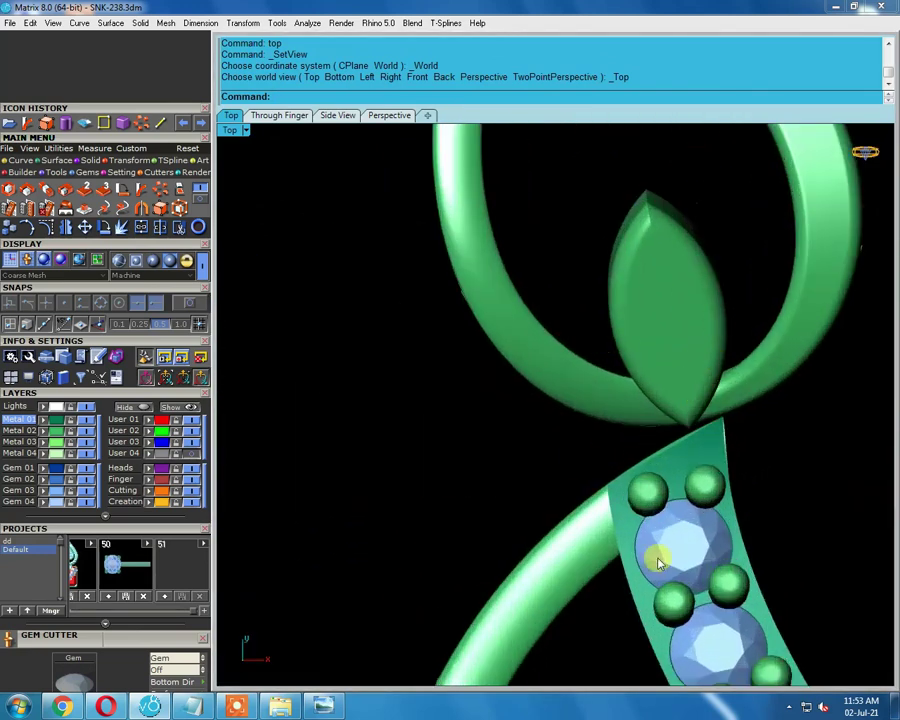
pyautogui.scroll(-2, 686, 528)
# Orbit low along the chain links, then centre the whole necklace in a top-down view.
pyautogui.moveTo(686, 528)
pyautogui.mouseDown(button='right')
pyautogui.moveTo(482, 318)
pyautogui.moveTo(458, 322)
pyautogui.moveTo(607, 434)
pyautogui.moveTo(502, 416)
pyautogui.moveTo(554, 374)
pyautogui.moveTo(587, 420)
pyautogui.moveTo(592, 448)
pyautogui.moveTo(526, 410)
pyautogui.moveTo(522, 285)
pyautogui.moveTo(466, 408)
pyautogui.moveTo(462, 529)
pyautogui.moveTo(468, 460)
pyautogui.moveTo(473, 483)
pyautogui.moveTo(458, 500)
pyautogui.mouseUp(button='right')
pyautogui.scroll(2, 507, 424)
pyautogui.scroll(2, 560, 370)
pyautogui.scroll(2, 446, 509)
pyautogui.scroll(2, 470, 430)
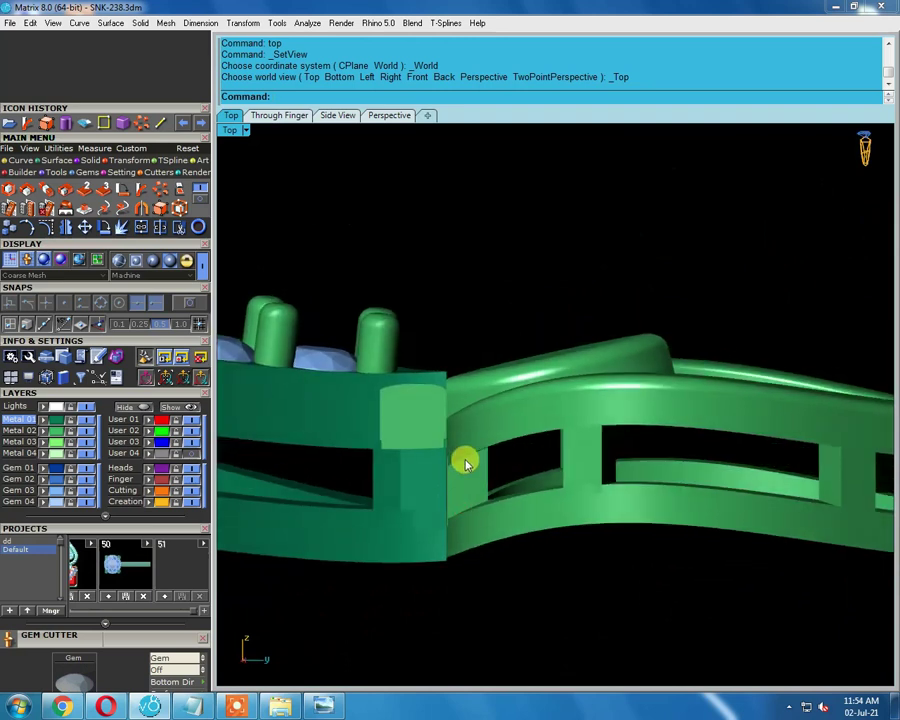
pyautogui.scroll(-3, 492, 512)
pyautogui.scroll(-2, 500, 560)
pyautogui.moveTo(500, 560)
pyautogui.mouseDown(button='right')
pyautogui.moveTo(516, 484)
pyautogui.moveTo(537, 460)
pyautogui.mouseUp(button='right')
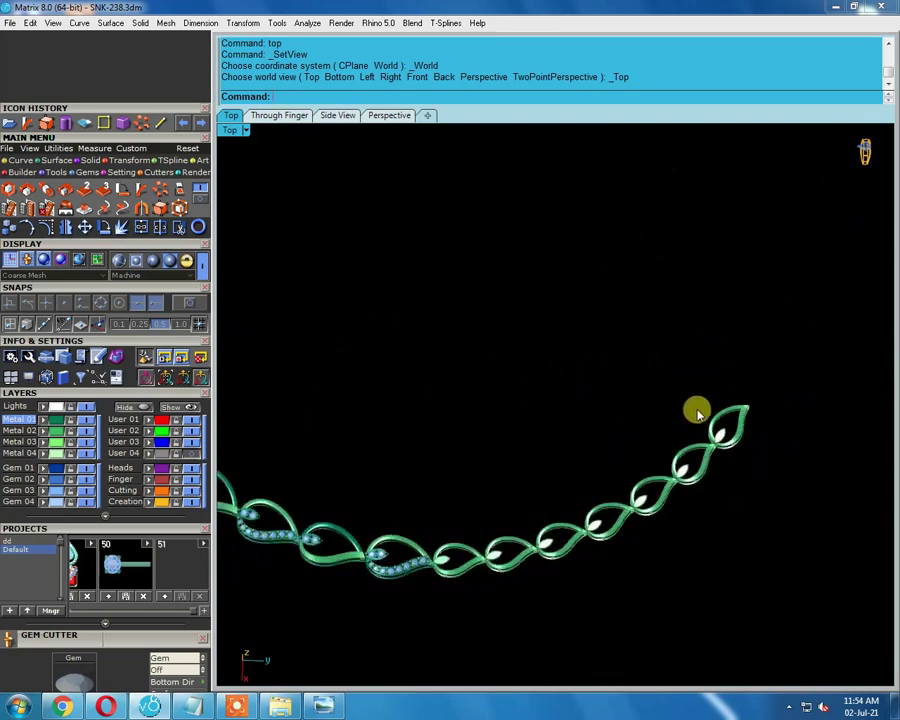
pyautogui.moveTo(460, 440); pyautogui.dragTo(500, 333, button='right')
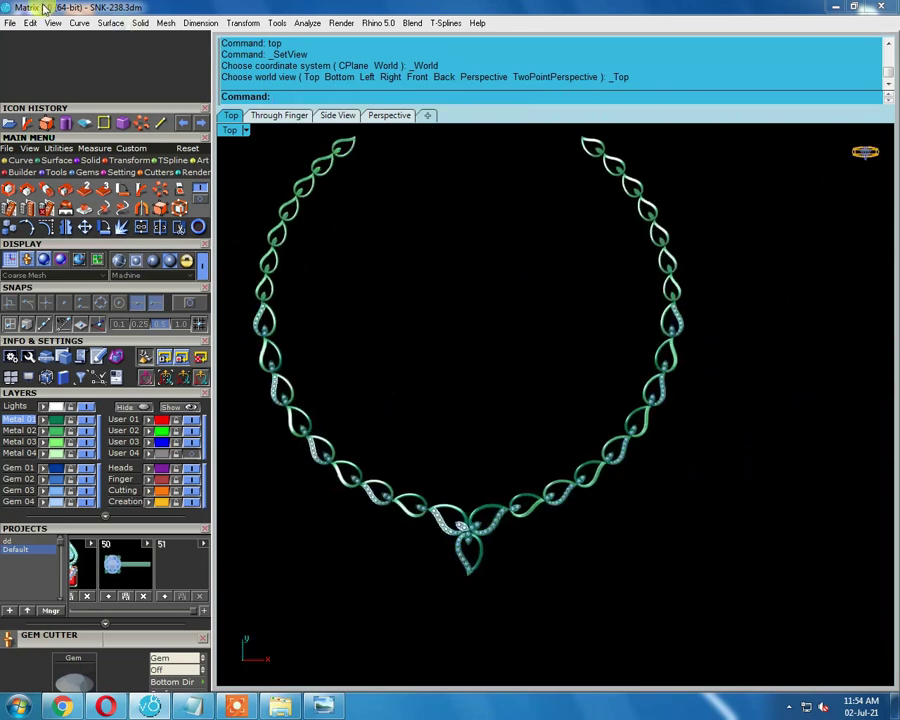
# Open the SNK-264 necklace model for comparison.
pyautogui.click(9, 22)
pyautogui.click(40, 66)
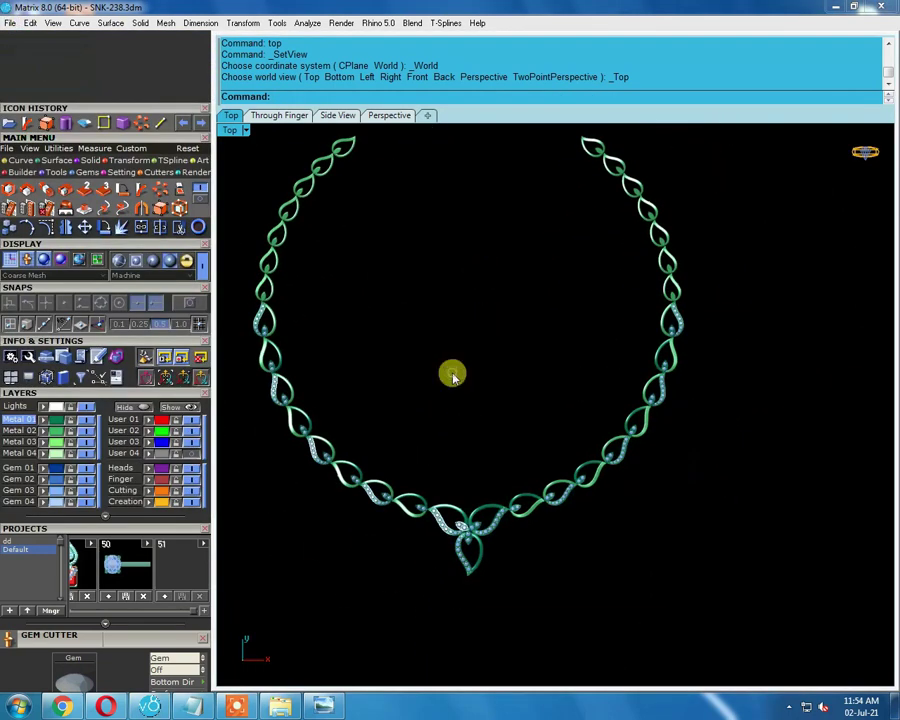
pyautogui.doubleClick(195, 128)
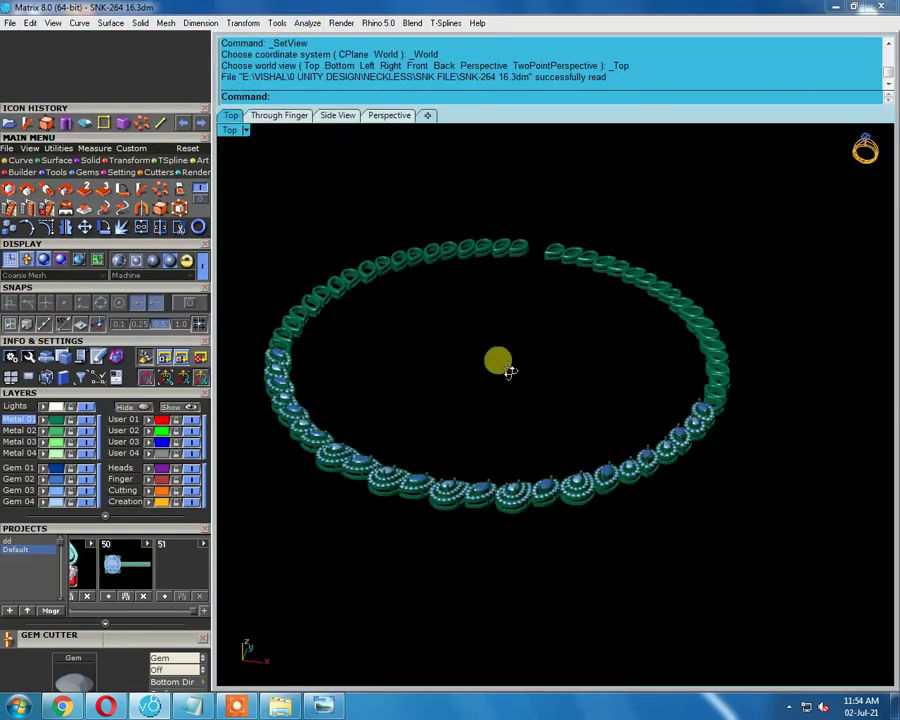
# Switch to the Top view and select one pear pendant of the necklace.
pyautogui.write('top')
pyautogui.press('Return')
pyautogui.scroll(5, 495, 622)
pyautogui.scroll(2, 482, 582)
pyautogui.click(478, 540)
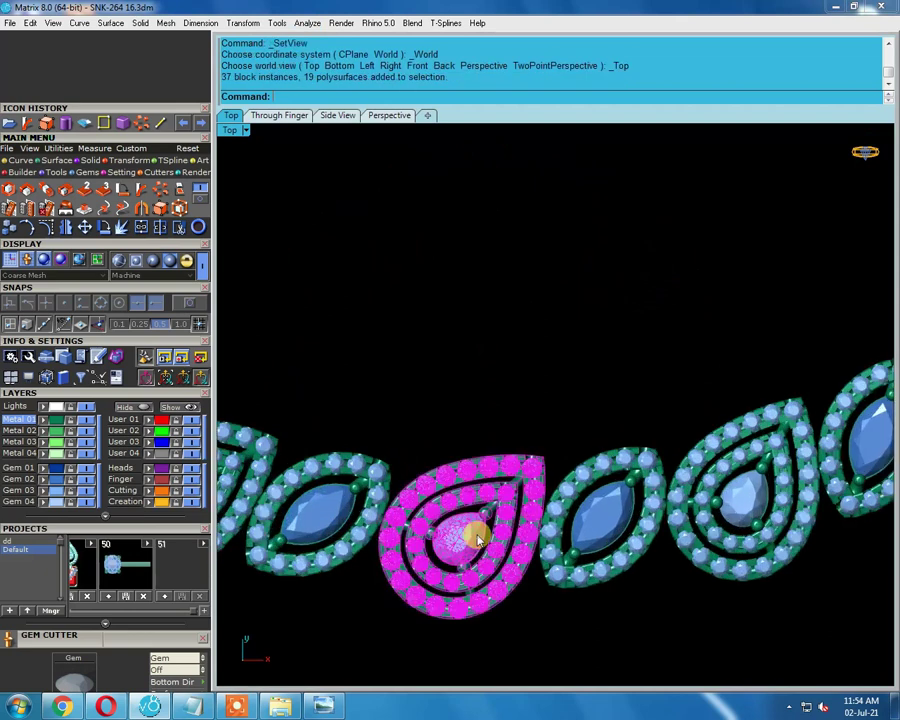
pyautogui.scroll(-5, 488, 504)
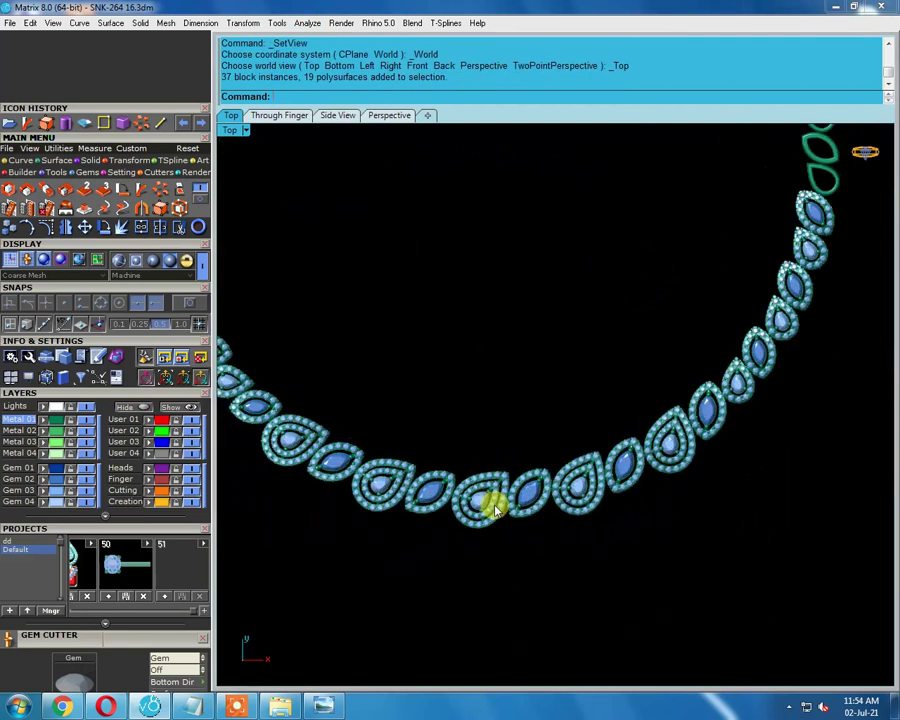
pyautogui.scroll(3, 492, 506)
pyautogui.scroll(2, 520, 502)
pyautogui.scroll(3, 500, 493)
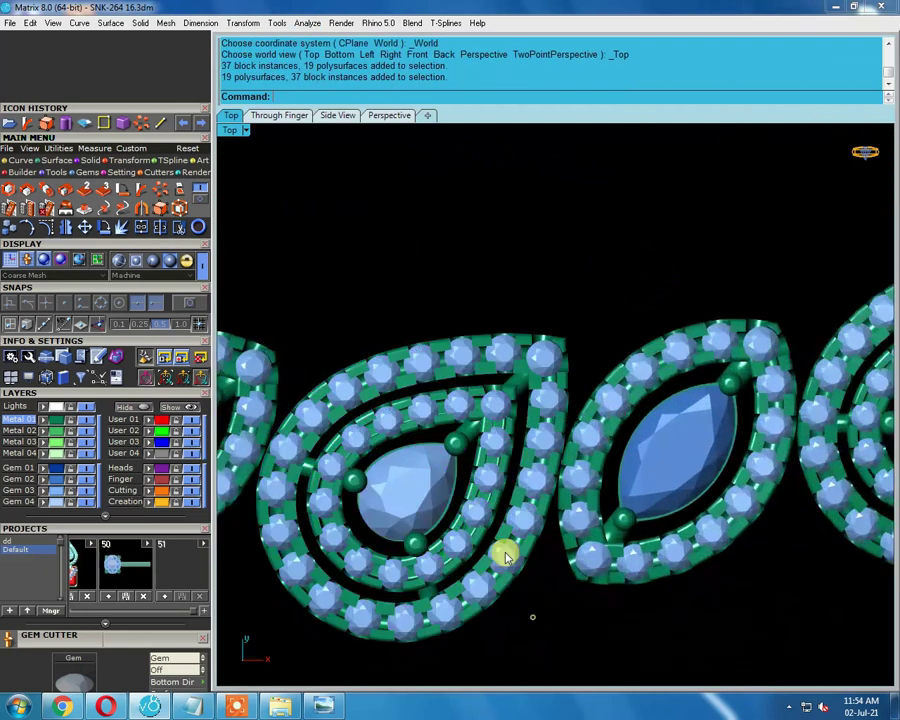
pyautogui.scroll(-2, 532, 617)
pyautogui.click(483, 505)
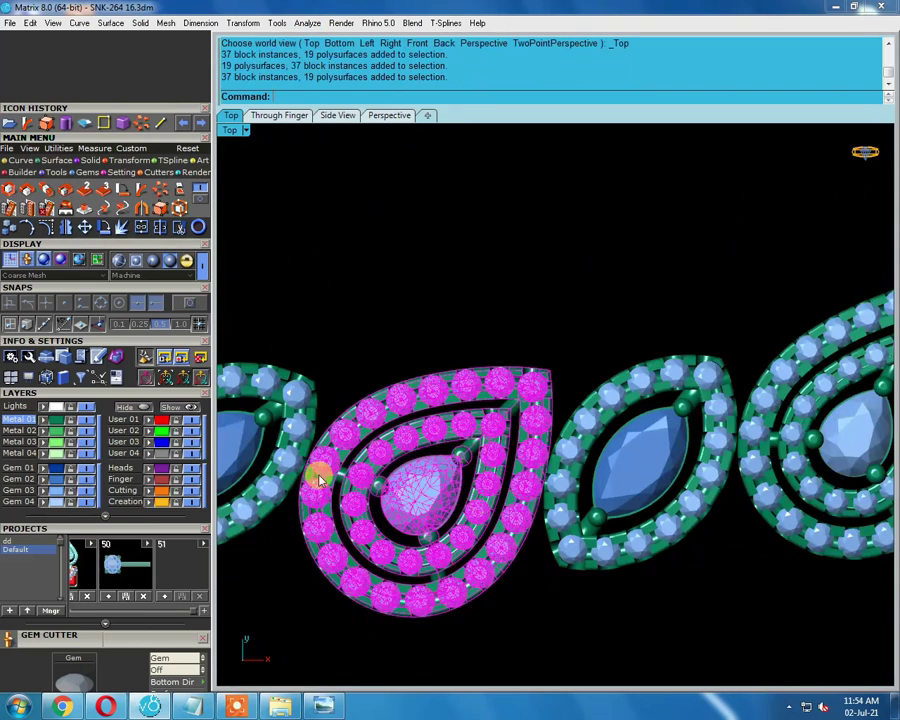
pyautogui.scroll(-2, 435, 462)
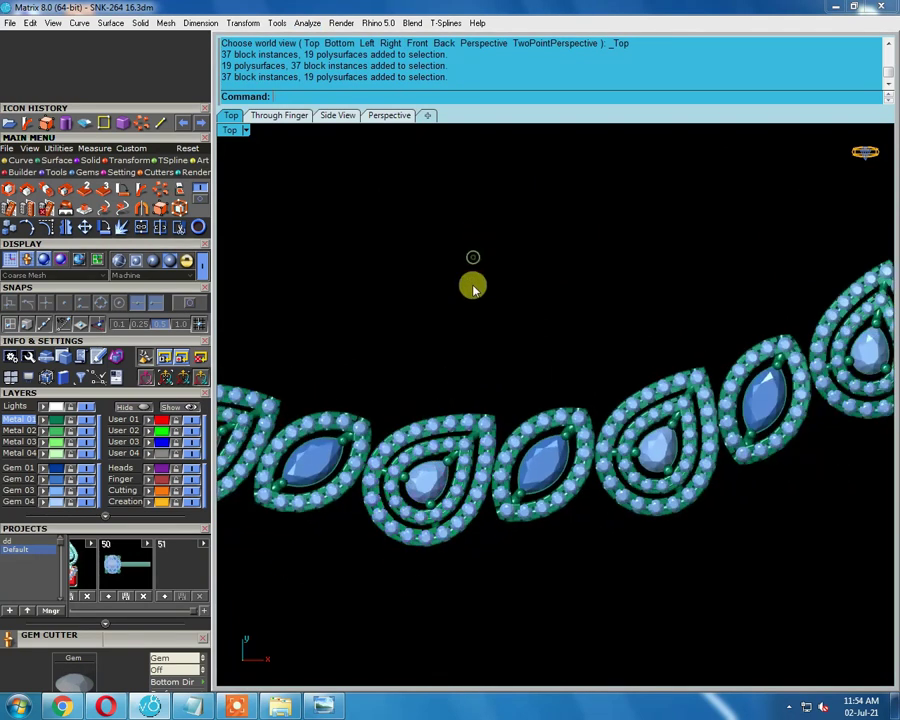
pyautogui.scroll(3, 408, 477)
pyautogui.scroll(-3, 374, 308)
pyautogui.scroll(3, 488, 472)
pyautogui.scroll(-1, 533, 470)
# Select all, deselect the pear pendant, and hide everything else.
pyautogui.hotkey('ctrl', 'a')
pyautogui.scroll(3, 533, 470)
pyautogui.keyDown('ctrl'); pyautogui.click(502, 422); pyautogui.keyUp('ctrl')
pyautogui.scroll(-2, 603, 492)
pyautogui.hotkey('ctrl', 'h')
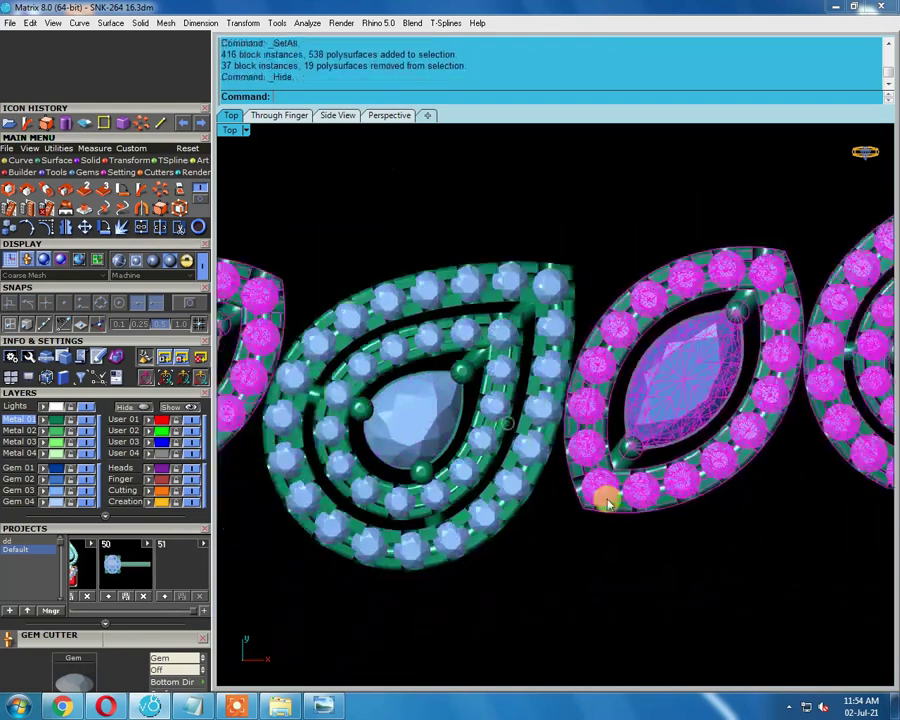
# Orbit around the isolated pear pendant, then undo the hide to restore the necklace.
pyautogui.moveTo(603, 492); pyautogui.dragTo(552, 428, button='right')
pyautogui.scroll(3, 368, 440)
pyautogui.moveTo(368, 440); pyautogui.dragTo(342, 504, button='right')
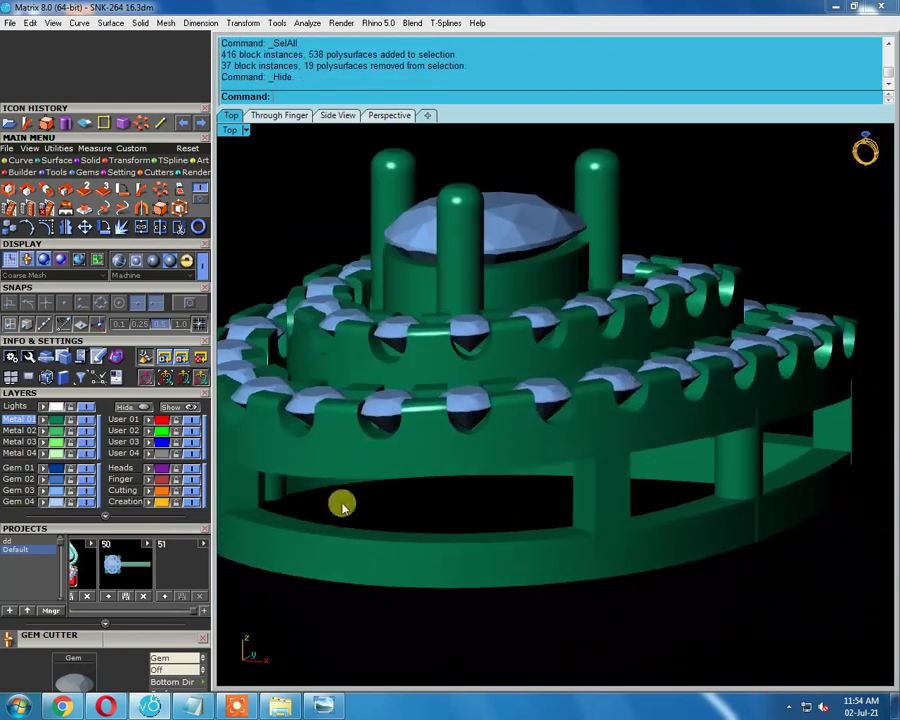
pyautogui.scroll(-3, 609, 426)
pyautogui.moveTo(609, 426); pyautogui.dragTo(620, 490, button='right')
pyautogui.scroll(2, 620, 490)
pyautogui.hotkey('ctrl', 'z')
# Return to the Top view, select the pear and marquise pendants, and clear the selection.
pyautogui.write('top')
pyautogui.press('Return')
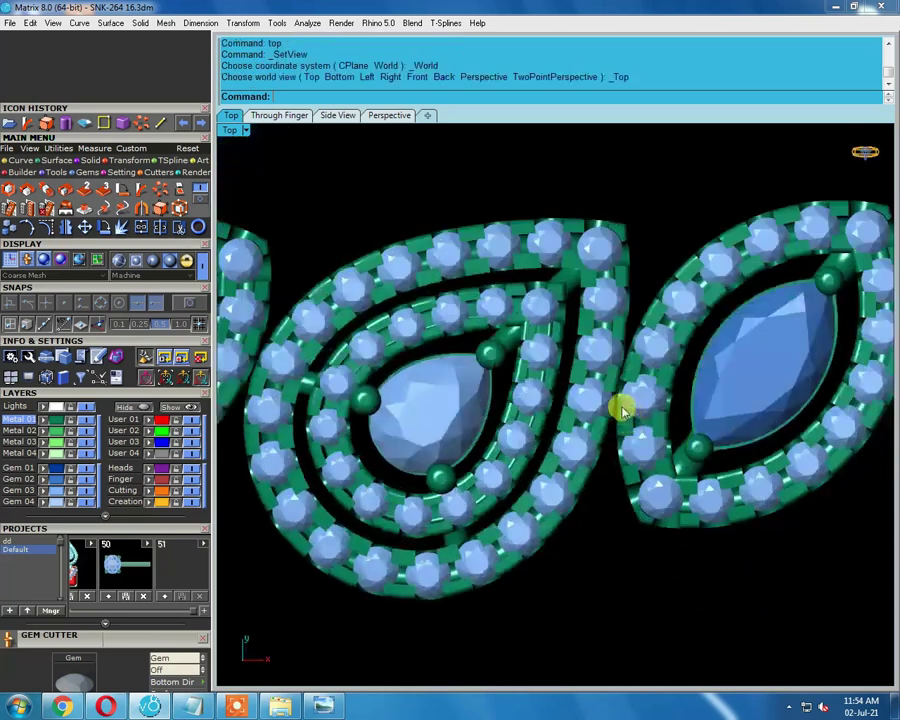
pyautogui.scroll(5, 620, 405)
pyautogui.click(588, 435)
pyautogui.keyDown('shift'); pyautogui.click(588, 435); pyautogui.keyUp('shift')
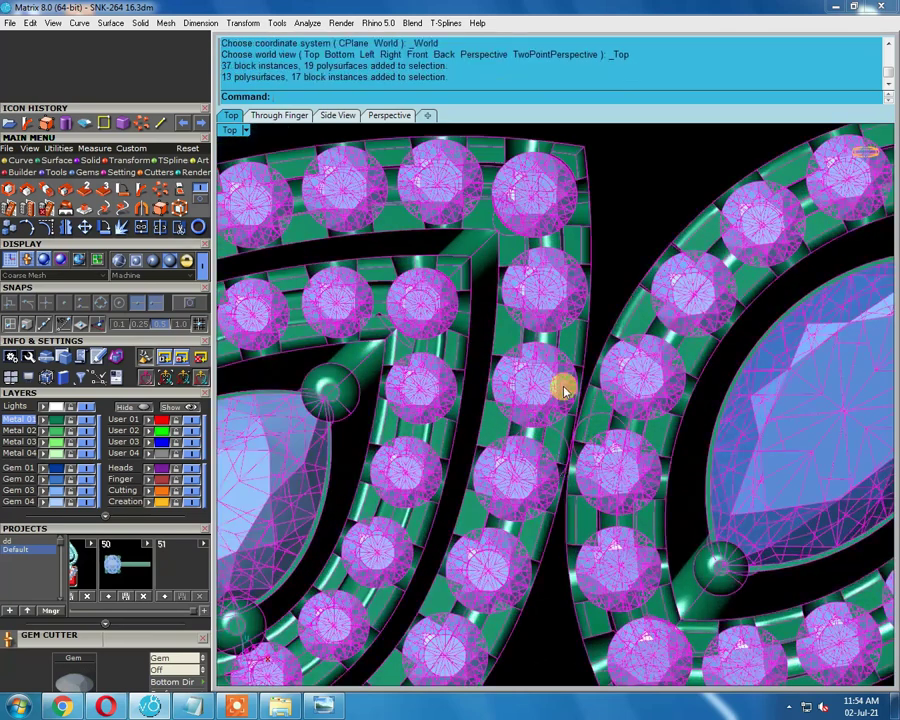
pyautogui.press('Escape')
pyautogui.scroll(-3, 573, 599)
# Orbit between low side and top-down views of the pendant frames and gems.
pyautogui.moveTo(573, 599)
pyautogui.mouseDown(button='right')
pyautogui.moveTo(559, 404)
pyautogui.moveTo(547, 476)
pyautogui.mouseUp(button='right')
pyautogui.scroll(2, 569, 535)
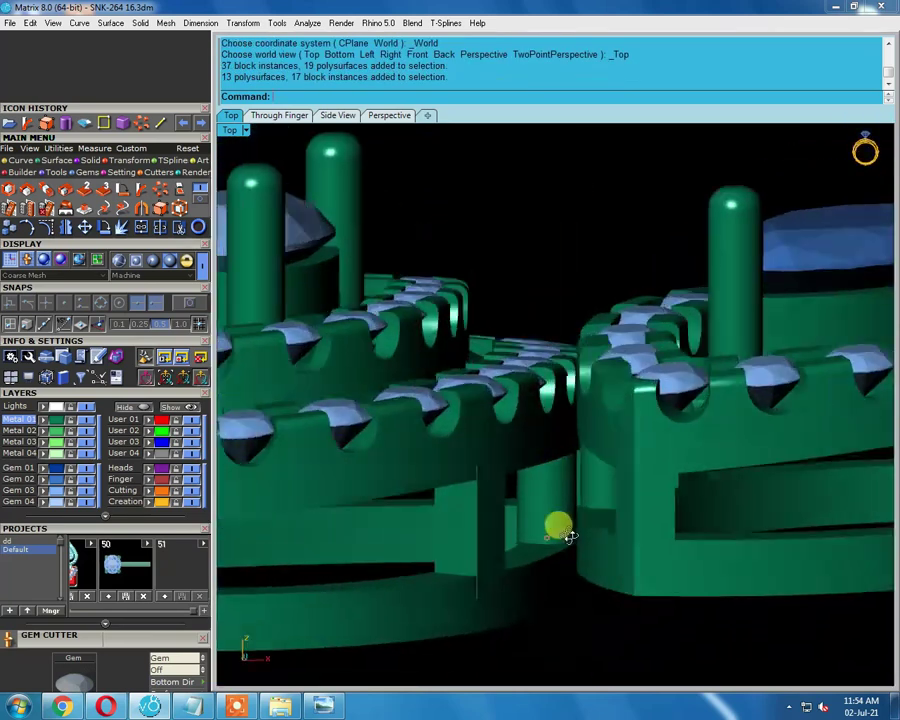
pyautogui.moveTo(569, 535); pyautogui.dragTo(598, 430, button='right')
pyautogui.moveTo(632, 540)
pyautogui.mouseDown(button='right')
pyautogui.moveTo(594, 522)
pyautogui.moveTo(580, 589)
pyautogui.mouseUp(button='right')
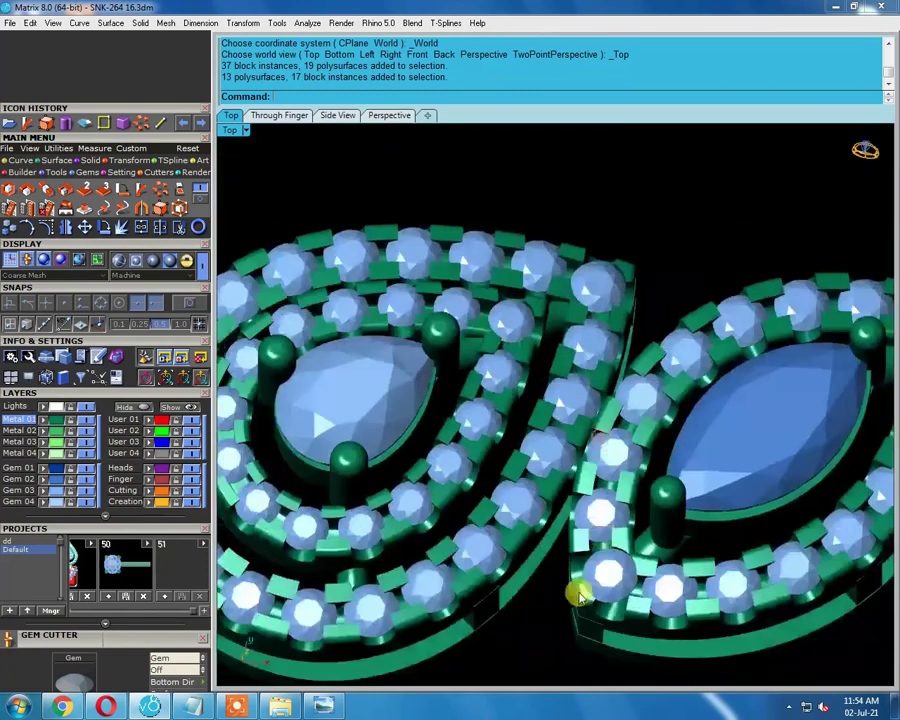
pyautogui.scroll(2, 597, 462)
pyautogui.moveTo(588, 513); pyautogui.dragTo(595, 462, button='right')
pyautogui.scroll(-2, 569, 450)
pyautogui.scroll(1, 605, 487)
# Hide the selected pendant objects, orbit around the remaining pendant, then undo the hide.
pyautogui.hotkey('ctrl', 'h')
pyautogui.moveTo(647, 527)
pyautogui.mouseDown(button='right')
pyautogui.moveTo(555, 366)
pyautogui.moveTo(581, 408)
pyautogui.moveTo(369, 455)
pyautogui.moveTo(372, 446)
pyautogui.moveTo(429, 511)
pyautogui.mouseUp(button='right')
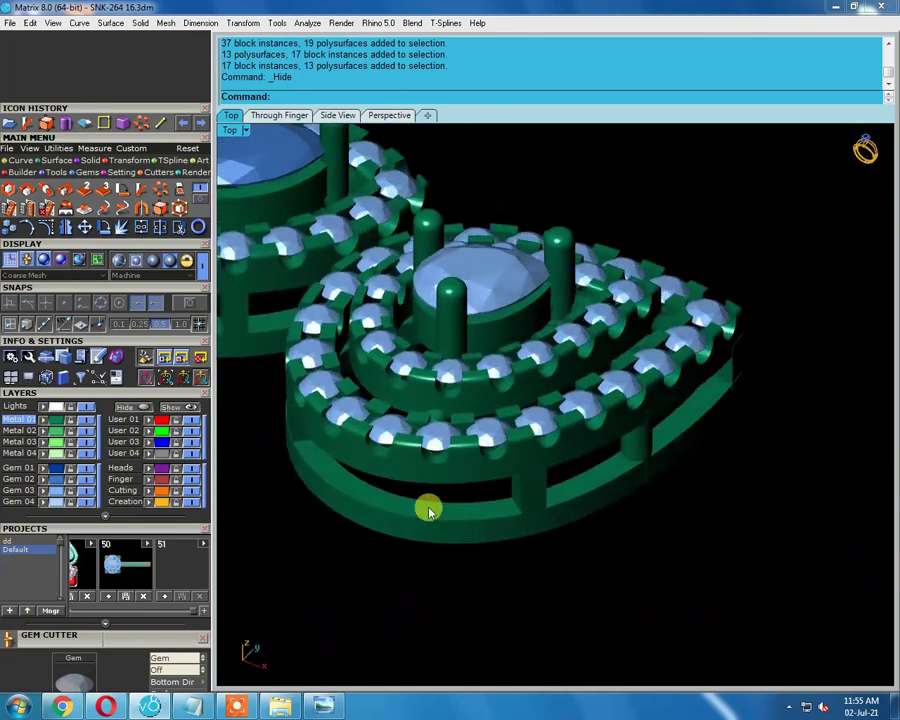
pyautogui.moveTo(632, 461)
pyautogui.mouseDown(button='right')
pyautogui.moveTo(412, 478)
pyautogui.moveTo(482, 418)
pyautogui.moveTo(454, 456)
pyautogui.moveTo(376, 472)
pyautogui.mouseUp(button='right')
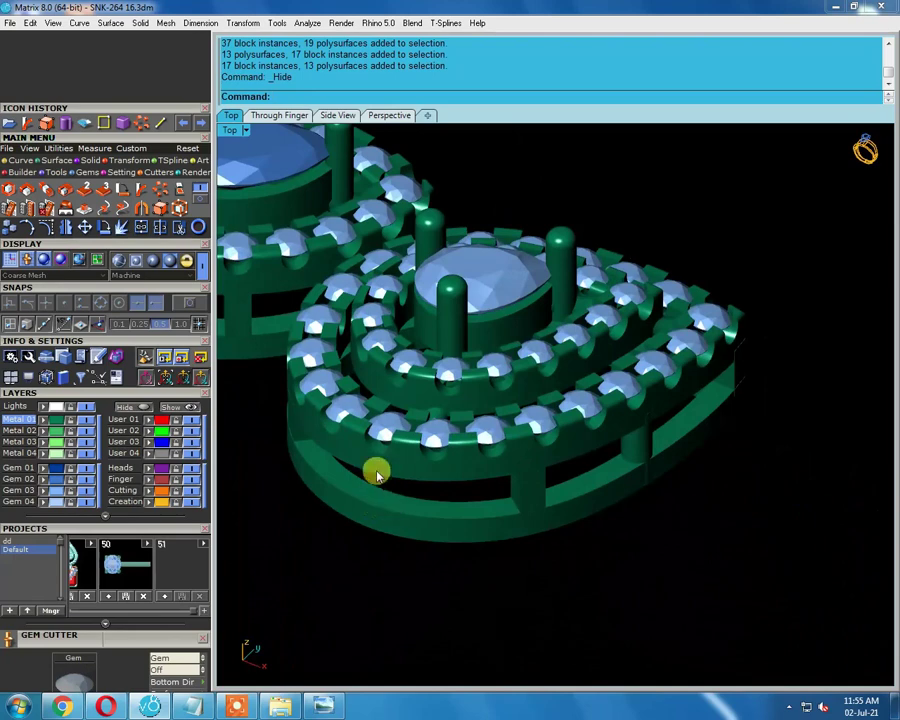
pyautogui.scroll(-2, 360, 465)
pyautogui.scroll(3, 607, 452)
pyautogui.hotkey('ctrl', 'z')
# Hide the selected objects again for a low side view, undo it, and orbit over the marquise pendants.
pyautogui.moveTo(554, 412)
pyautogui.mouseDown(button='right')
pyautogui.moveTo(597, 392)
pyautogui.moveTo(503, 470)
pyautogui.mouseUp(button='right')
pyautogui.scroll(3, 590, 415)
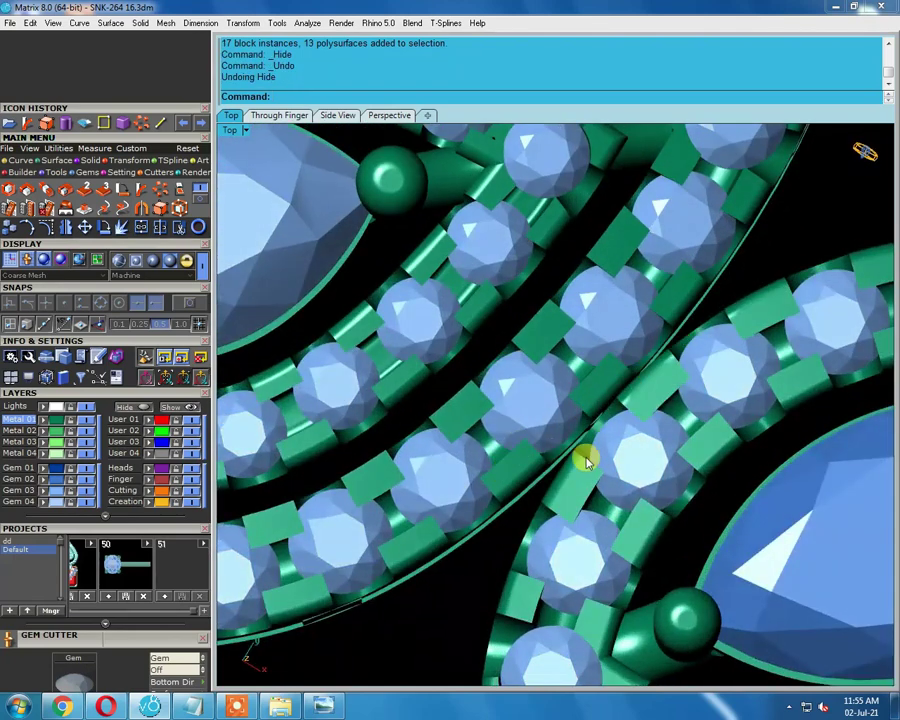
pyautogui.scroll(-3, 587, 460)
pyautogui.moveTo(580, 506)
pyautogui.mouseDown(button='right')
pyautogui.moveTo(586, 482)
pyautogui.moveTo(550, 440)
pyautogui.moveTo(514, 346)
pyautogui.moveTo(512, 487)
pyautogui.mouseUp(button='right')
pyautogui.hotkey('ctrl', 'h')
pyautogui.scroll(3, 532, 428)
pyautogui.scroll(2, 610, 497)
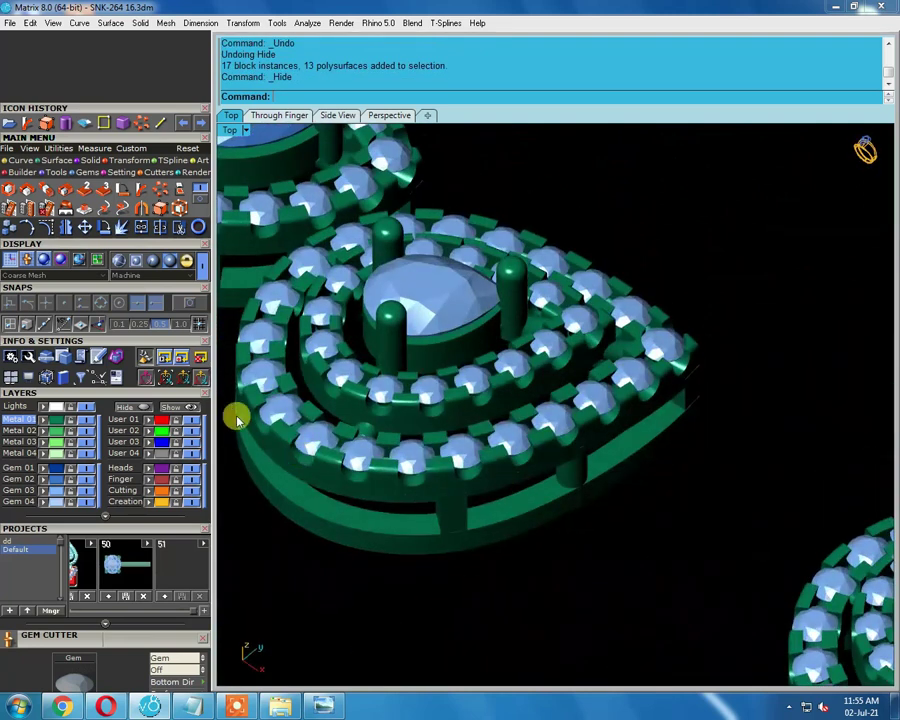
pyautogui.moveTo(605, 482)
pyautogui.mouseDown(button='right')
pyautogui.moveTo(552, 394)
pyautogui.moveTo(572, 456)
pyautogui.moveTo(518, 424)
pyautogui.moveTo(623, 569)
pyautogui.moveTo(587, 516)
pyautogui.moveTo(563, 539)
pyautogui.moveTo(571, 334)
pyautogui.moveTo(548, 382)
pyautogui.moveTo(526, 555)
pyautogui.moveTo(435, 404)
pyautogui.mouseUp(button='right')
pyautogui.hotkey('ctrl', 'z')
pyautogui.moveTo(596, 456)
pyautogui.mouseDown(button='right')
pyautogui.moveTo(532, 380)
pyautogui.moveTo(625, 442)
pyautogui.moveTo(566, 416)
pyautogui.moveTo(596, 576)
pyautogui.moveTo(552, 460)
pyautogui.moveTo(510, 438)
pyautogui.mouseUp(button='right')
pyautogui.moveTo(757, 449)
pyautogui.mouseDown(button='right')
pyautogui.moveTo(574, 584)
pyautogui.moveTo(542, 373)
pyautogui.moveTo(563, 468)
pyautogui.mouseUp(button='right')
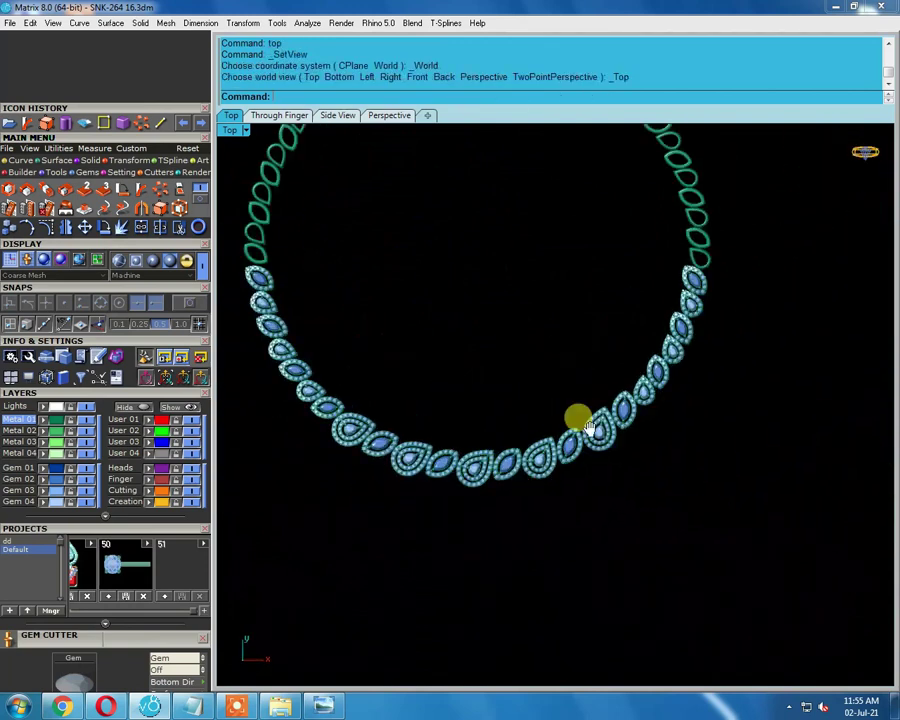
# Hide all but the two links, then hide the right-hand one and orbit around the other's side openings.
pyautogui.scroll(5, 737, 412)
pyautogui.moveTo(768, 317)
pyautogui.mouseDown(button='right')
pyautogui.moveTo(733, 522)
pyautogui.moveTo(588, 331)
pyautogui.moveTo(548, 473)
pyautogui.moveTo(398, 485)
pyautogui.moveTo(536, 528)
pyautogui.moveTo(583, 488)
pyautogui.moveTo(657, 498)
pyautogui.moveTo(591, 534)
pyautogui.moveTo(601, 458)
pyautogui.moveTo(605, 490)
pyautogui.moveTo(559, 390)
pyautogui.moveTo(528, 504)
pyautogui.mouseUp(button='right')
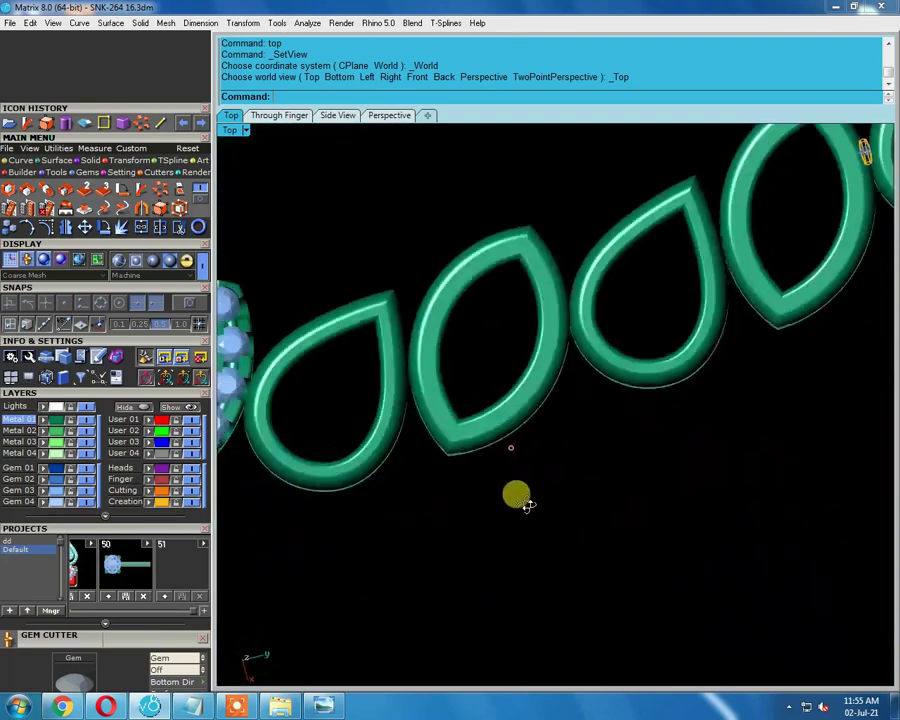
pyautogui.hotkey('ctrl', 'h')
pyautogui.moveTo(382, 358)
pyautogui.mouseDown(button='right')
pyautogui.moveTo(482, 360)
pyautogui.moveTo(514, 456)
pyautogui.moveTo(699, 395)
pyautogui.moveTo(526, 526)
pyautogui.moveTo(573, 356)
pyautogui.moveTo(617, 486)
pyautogui.moveTo(497, 565)
pyautogui.moveTo(482, 601)
pyautogui.moveTo(609, 446)
pyautogui.moveTo(514, 494)
pyautogui.moveTo(558, 440)
pyautogui.moveTo(571, 480)
pyautogui.moveTo(545, 455)
pyautogui.moveTo(560, 462)
pyautogui.moveTo(572, 398)
pyautogui.mouseUp(button='right')
pyautogui.click(699, 395)
pyautogui.hotkey('ctrl', 'h')
pyautogui.moveTo(565, 458)
pyautogui.mouseDown(button='right')
pyautogui.moveTo(625, 446)
pyautogui.moveTo(679, 450)
pyautogui.moveTo(538, 434)
pyautogui.moveTo(511, 443)
pyautogui.mouseUp(button='right')
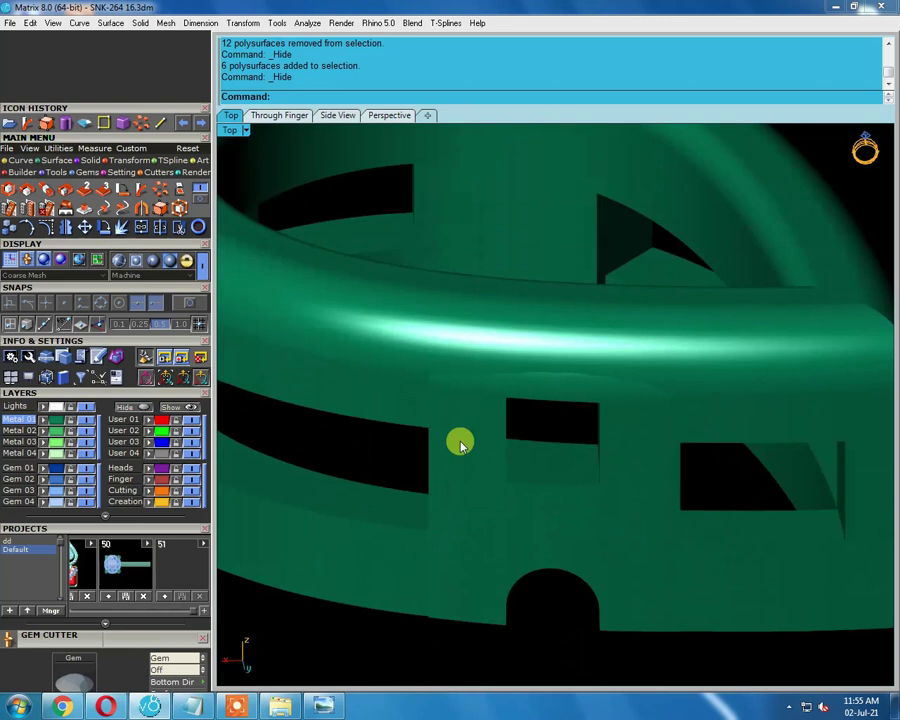
pyautogui.moveTo(588, 436)
pyautogui.mouseDown(button='right')
pyautogui.moveTo(560, 422)
pyautogui.moveTo(663, 321)
pyautogui.moveTo(562, 477)
pyautogui.moveTo(573, 354)
pyautogui.moveTo(597, 386)
pyautogui.moveTo(545, 365)
pyautogui.moveTo(679, 482)
pyautogui.moveTo(577, 390)
pyautogui.mouseUp(button='right')
# Restore the parts, hide the ring parts to view the two teardrop rings from above, then undo.
pyautogui.hotkey('ctrl', 'z')
pyautogui.hotkey('ctrl', 'h')
pyautogui.moveTo(617, 470)
pyautogui.mouseDown(button='right')
pyautogui.moveTo(607, 444)
pyautogui.moveTo(615, 374)
pyautogui.moveTo(623, 378)
pyautogui.moveTo(590, 472)
pyautogui.mouseUp(button='right')
pyautogui.hotkey('ctrl', 'z')
pyautogui.scroll(5, 600, 440)
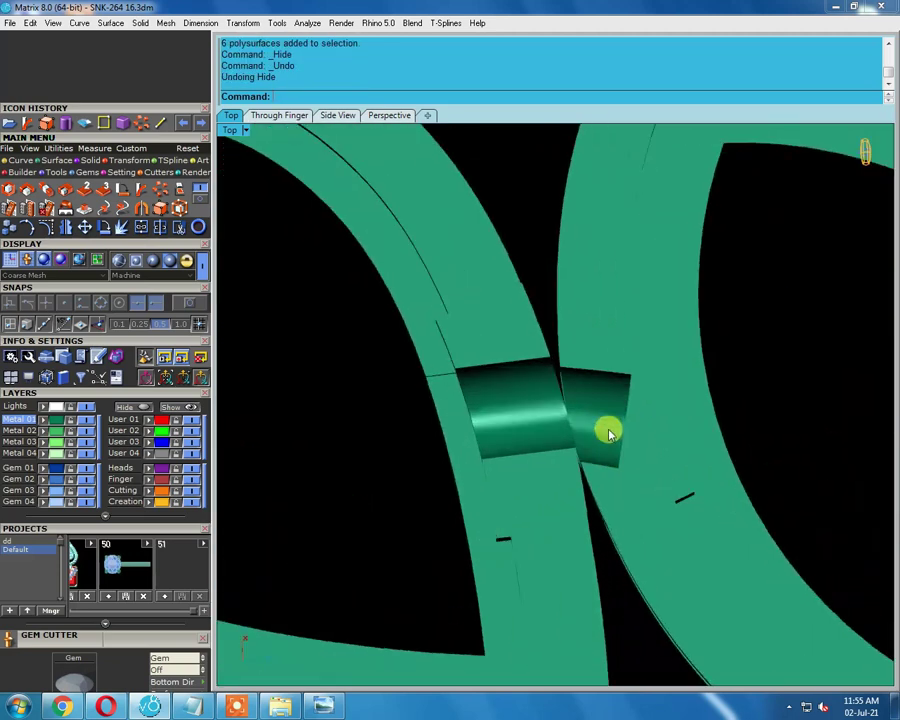
pyautogui.scroll(-5, 437, 410)
# Isolate the left teardrop ring and inspect it tilted, from inside and top-down.
pyautogui.keyDown('ctrl'); pyautogui.click(424, 308); pyautogui.keyUp('ctrl')
pyautogui.hotkey('ctrl', 'h')
pyautogui.moveTo(388, 390)
pyautogui.mouseDown(button='right')
pyautogui.moveTo(376, 378)
pyautogui.moveTo(289, 430)
pyautogui.mouseUp(button='right')
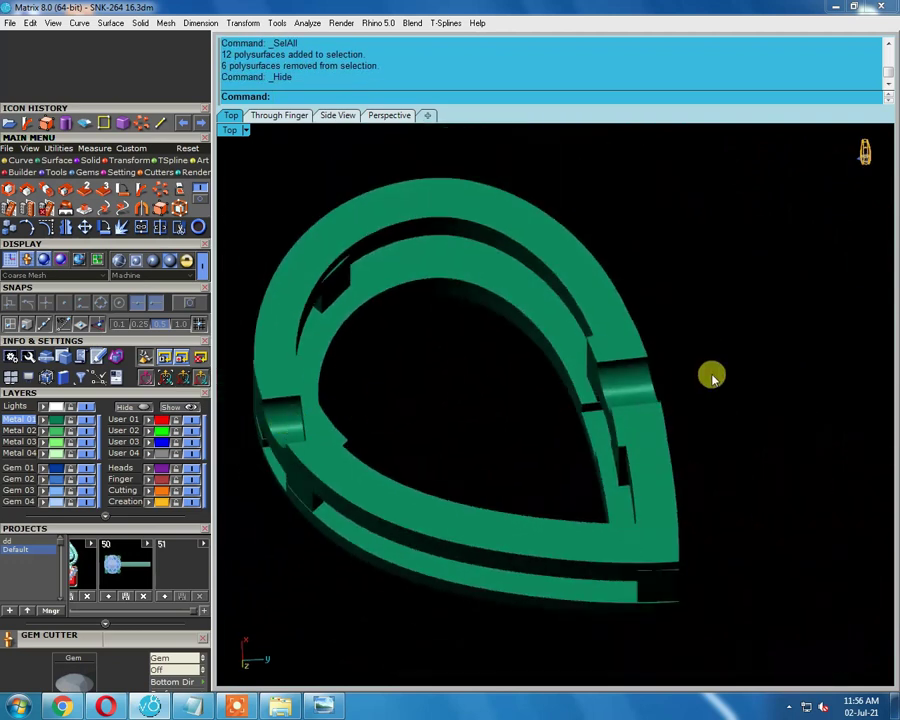
pyautogui.moveTo(672, 411); pyautogui.dragTo(677, 587, button='right')
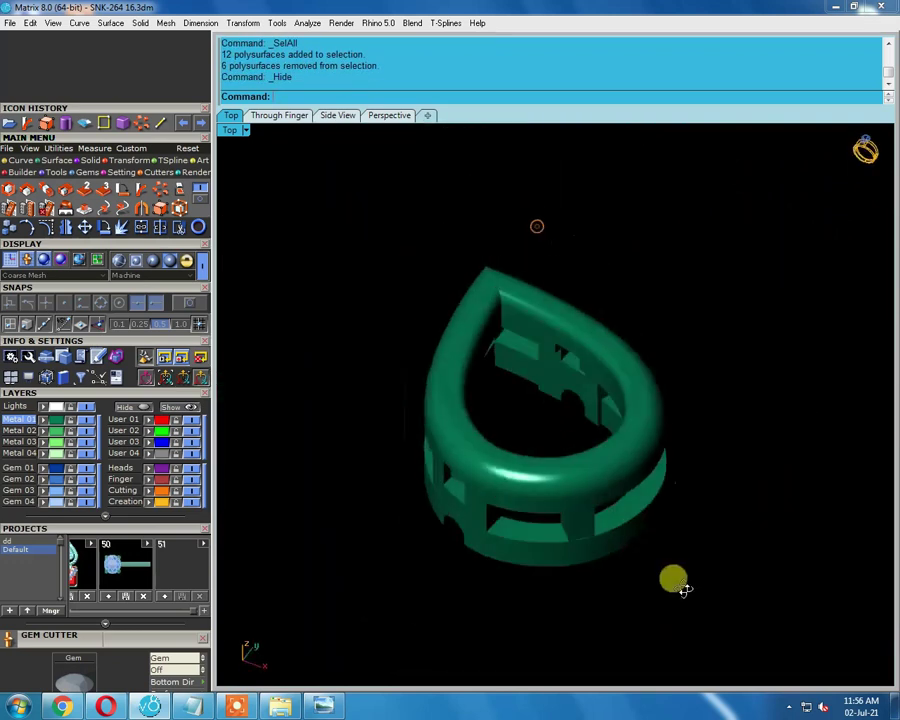
pyautogui.scroll(4, 438, 418)
pyautogui.moveTo(438, 418)
pyautogui.mouseDown(button='right')
pyautogui.moveTo(526, 518)
pyautogui.moveTo(513, 392)
pyautogui.moveTo(532, 456)
pyautogui.moveTo(476, 404)
pyautogui.moveTo(466, 374)
pyautogui.mouseUp(button='right')
pyautogui.moveTo(540, 520)
pyautogui.mouseDown(button='right')
pyautogui.moveTo(478, 331)
pyautogui.moveTo(426, 311)
pyautogui.moveTo(598, 353)
pyautogui.moveTo(570, 554)
pyautogui.mouseUp(button='right')
pyautogui.scroll(-3, 598, 353)
# Unhide all objects, select everything and switch to the Top view.
pyautogui.hotkey('ctrl', 'shift', 'h')
pyautogui.hotkey('ctrl', 'a')
pyautogui.press('Return')
pyautogui.write('top')
pyautogui.press('Return')
pyautogui.scroll(2, 525, 380)
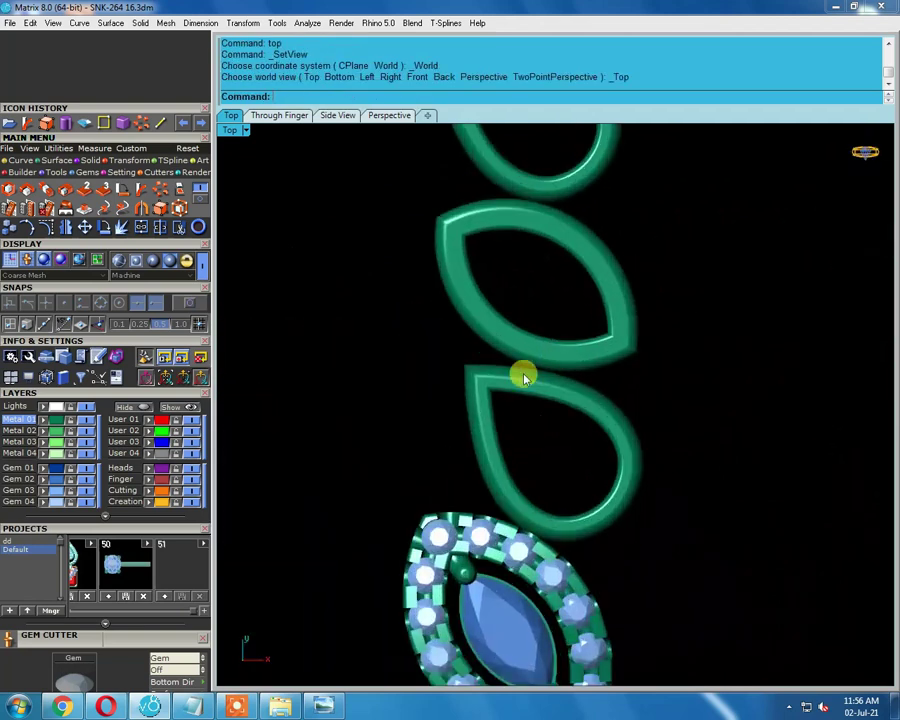
pyautogui.scroll(2, 540, 390)
pyautogui.scroll(-4, 557, 437)
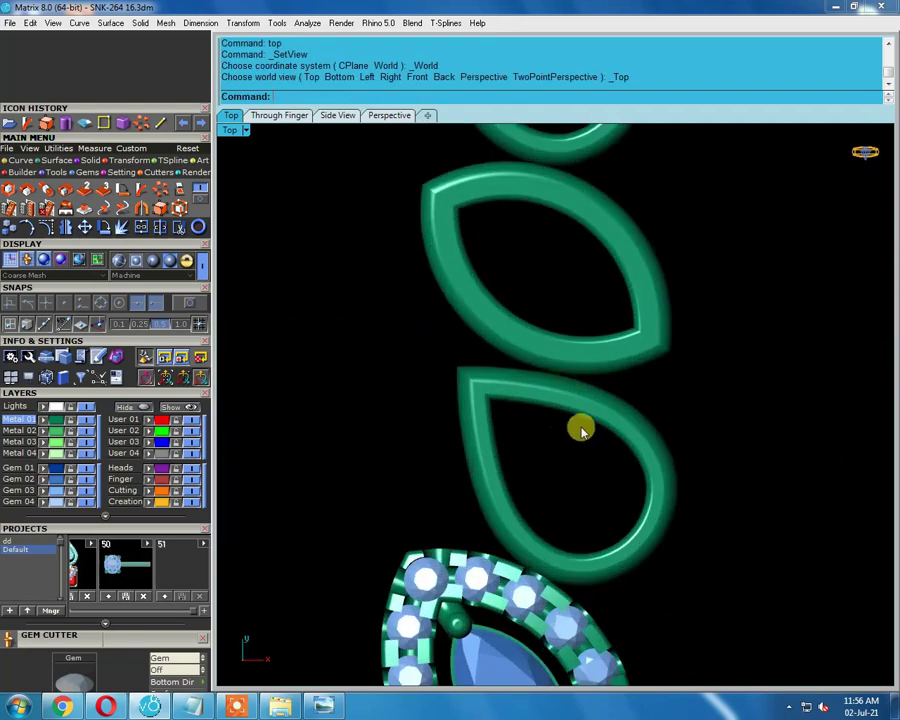
# Briefly isolate the drop head, restore everything and set the Top view with the drop head selected.
pyautogui.hotkey('ctrl', 'a')
pyautogui.keyDown('ctrl'); pyautogui.click(464, 406); pyautogui.keyUp('ctrl')
pyautogui.hotkey('ctrl', 'h')
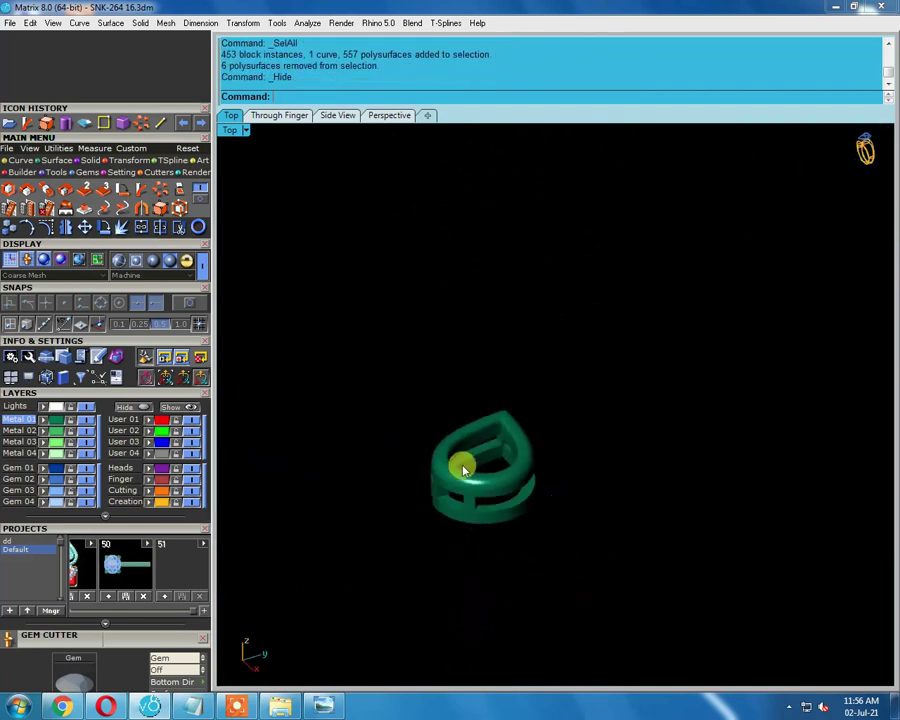
pyautogui.hotkey('ctrl', 'z')
pyautogui.write('top')
pyautogui.press('Return')
pyautogui.click(583, 520)
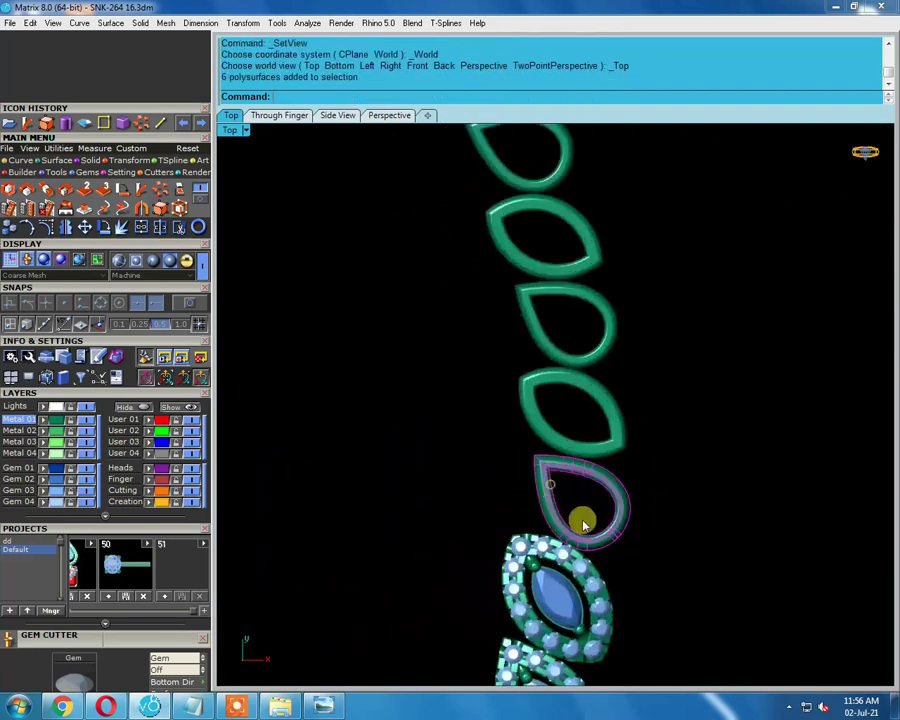
pyautogui.scroll(-5, 583, 520)
pyautogui.scroll(5, 548, 532)
# Isolate the drop head and orbit it to inspect its inner cutouts and notches.
pyautogui.hotkey('ctrl', 'a')
pyautogui.keyDown('ctrl'); pyautogui.click(500, 552); pyautogui.keyUp('ctrl')
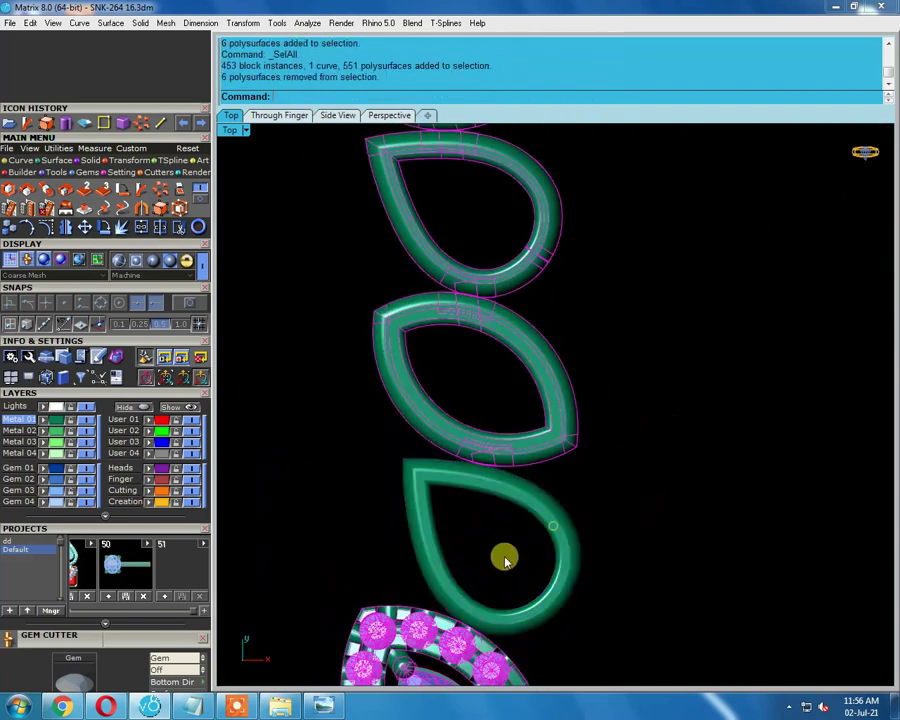
pyautogui.hotkey('ctrl', 'h')
pyautogui.moveTo(496, 550)
pyautogui.keyDown('ctrl'); pyautogui.keyDown('shift'); pyautogui.mouseDown(button='right')
pyautogui.moveTo(552, 445)
pyautogui.moveTo(538, 344)
pyautogui.moveTo(532, 482)
pyautogui.moveTo(476, 440)
pyautogui.moveTo(530, 497)
pyautogui.moveTo(571, 354)
pyautogui.moveTo(534, 305)
pyautogui.moveTo(587, 506)
pyautogui.moveTo(635, 555)
pyautogui.moveTo(552, 335)
pyautogui.moveTo(528, 418)
pyautogui.moveTo(496, 408)
pyautogui.moveTo(549, 355)
pyautogui.moveTo(572, 476)
pyautogui.moveTo(541, 333)
pyautogui.moveTo(493, 435)
pyautogui.mouseUp(button='right'); pyautogui.keyUp('shift'); pyautogui.keyUp('ctrl')
pyautogui.moveTo(428, 400)
pyautogui.keyDown('ctrl'); pyautogui.keyDown('shift'); pyautogui.mouseDown(button='right')
pyautogui.moveTo(492, 362)
pyautogui.moveTo(496, 414)
pyautogui.moveTo(472, 402)
pyautogui.moveTo(510, 368)
pyautogui.moveTo(603, 577)
pyautogui.moveTo(549, 575)
pyautogui.moveTo(549, 548)
pyautogui.moveTo(506, 552)
pyautogui.moveTo(466, 504)
pyautogui.moveTo(520, 477)
pyautogui.moveTo(488, 472)
pyautogui.moveTo(421, 304)
pyautogui.mouseUp(button='right'); pyautogui.keyUp('shift'); pyautogui.keyUp('ctrl')
pyautogui.click(543, 553)
pyautogui.moveTo(478, 503)
pyautogui.keyDown('ctrl'); pyautogui.keyDown('shift'); pyautogui.mouseDown(button='right')
pyautogui.moveTo(458, 407)
pyautogui.moveTo(416, 372)
pyautogui.moveTo(443, 397)
pyautogui.mouseUp(button='right'); pyautogui.keyUp('shift'); pyautogui.keyUp('ctrl')
pyautogui.moveTo(479, 438)
pyautogui.keyDown('ctrl'); pyautogui.keyDown('shift'); pyautogui.mouseDown(button='right')
pyautogui.moveTo(549, 539)
pyautogui.moveTo(384, 428)
pyautogui.moveTo(316, 356)
pyautogui.moveTo(433, 488)
pyautogui.mouseUp(button='right'); pyautogui.keyUp('shift'); pyautogui.keyUp('ctrl')
pyautogui.scroll(-3, 440, 492)
# Undo back to the full drop-head necklace and view it from the right side and the top.
pyautogui.hotkey('ctrl', 'z')
pyautogui.scroll(-3, 544, 512)
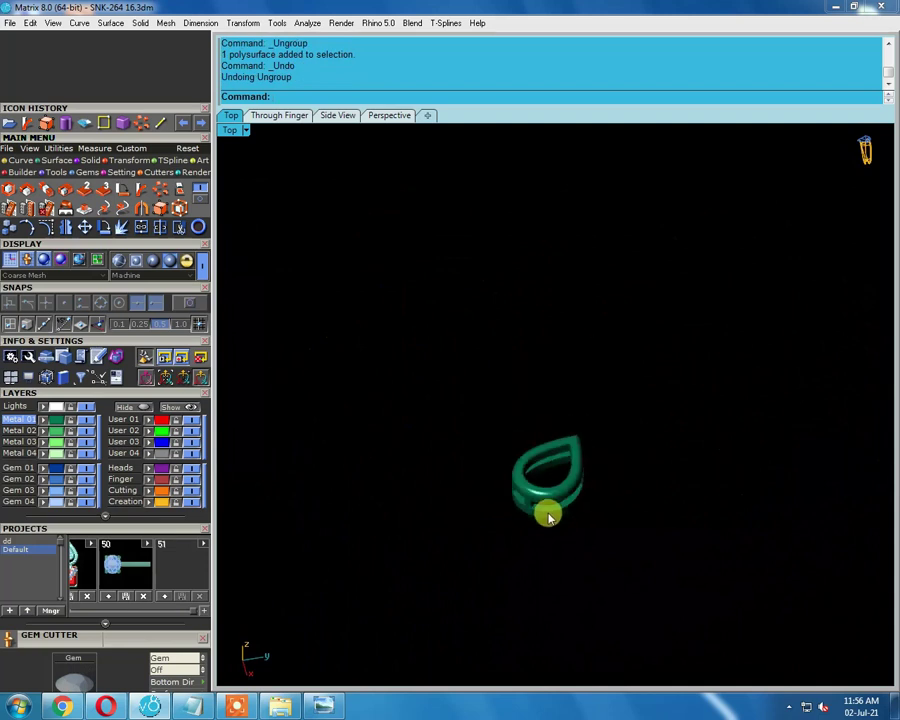
pyautogui.hotkey('ctrl', 'z')
pyautogui.scroll(5, 560, 578)
pyautogui.moveTo(609, 547)
pyautogui.keyDown('ctrl'); pyautogui.keyDown('shift'); pyautogui.mouseDown(button='right')
pyautogui.moveTo(474, 430)
pyautogui.moveTo(575, 460)
pyautogui.moveTo(590, 472)
pyautogui.moveTo(571, 475)
pyautogui.moveTo(533, 545)
pyautogui.moveTo(450, 541)
pyautogui.moveTo(455, 490)
pyautogui.mouseUp(button='right'); pyautogui.keyUp('shift'); pyautogui.keyUp('ctrl')
pyautogui.hotkey('ctrl', 'F3')
pyautogui.moveTo(766, 512)
pyautogui.keyDown('ctrl'); pyautogui.keyDown('shift'); pyautogui.mouseDown(button='right')
pyautogui.moveTo(688, 516)
pyautogui.moveTo(571, 491)
pyautogui.mouseUp(button='right'); pyautogui.keyUp('shift'); pyautogui.keyUp('ctrl')
pyautogui.scroll(-5, 571, 491)
pyautogui.hotkey('ctrl', 'F1')
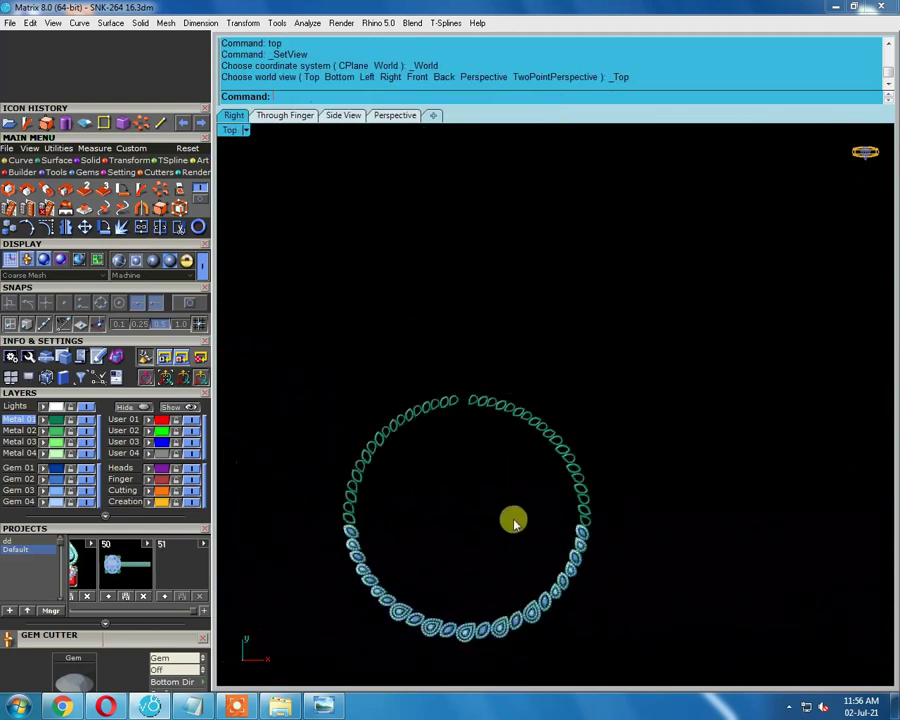
pyautogui.scroll(1, 598, 518)
pyautogui.scroll(5, 594, 512)
# Pan to where the green links meet the gem heads, then zoom out over the necklace.
pyautogui.moveTo(564, 470); pyautogui.dragTo(608, 375, button='right')
pyautogui.scroll(-1, 610, 375)
pyautogui.scroll(-1, 614, 370)
pyautogui.scroll(-2, 654, 410)
pyautogui.scroll(-2, 688, 428)
pyautogui.scroll(-2, 688, 428)
# Open another model, answering the save prompt and choosing SNK-273.
pyautogui.click(9, 22)
pyautogui.click(30, 42)
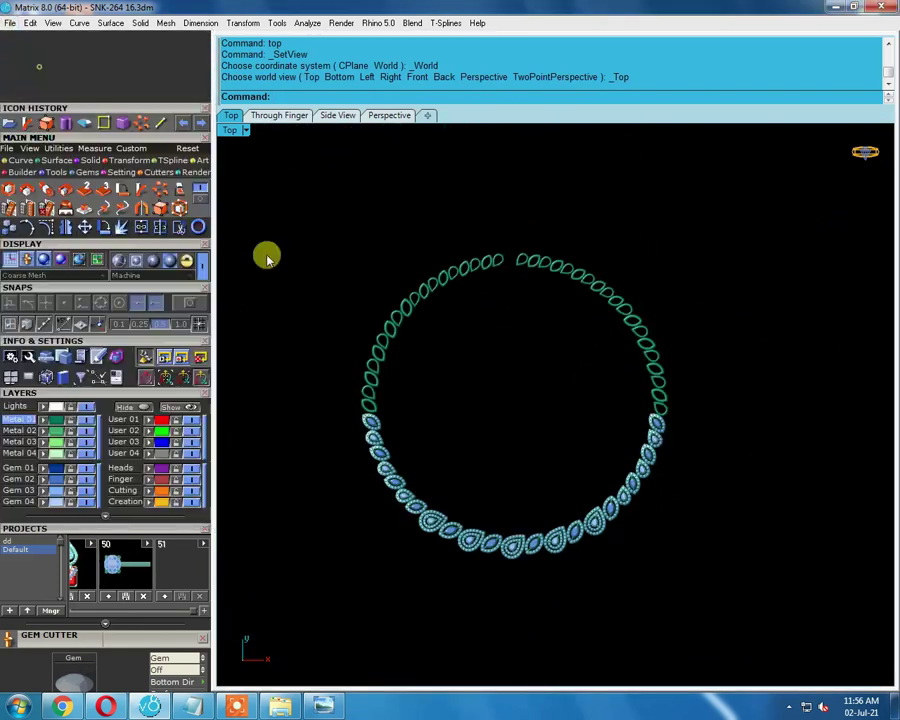
pyautogui.click(449, 374)
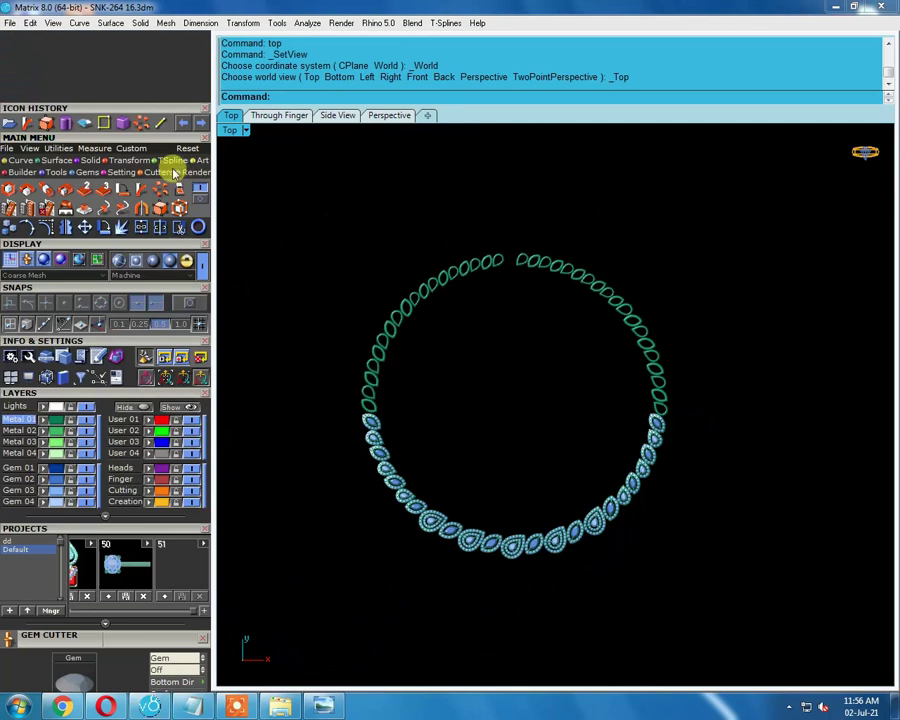
pyautogui.click(158, 142)
# Load SNK-273 and view it from the top, zoomed in on a gem cluster.
pyautogui.click(327, 333)
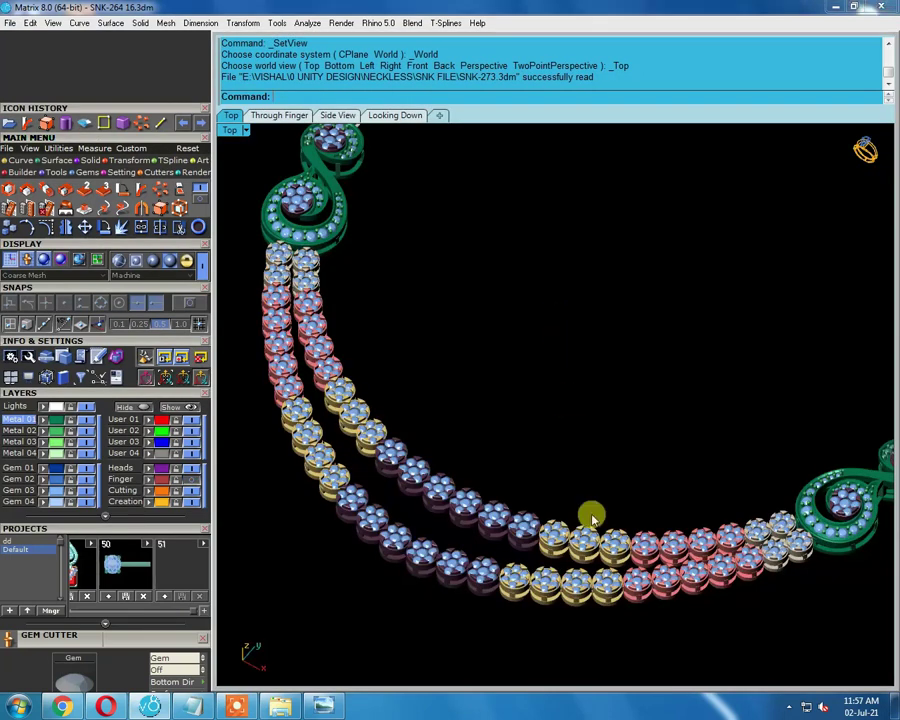
pyautogui.write('top')
pyautogui.press('Return')
pyautogui.scroll(5, 563, 448)
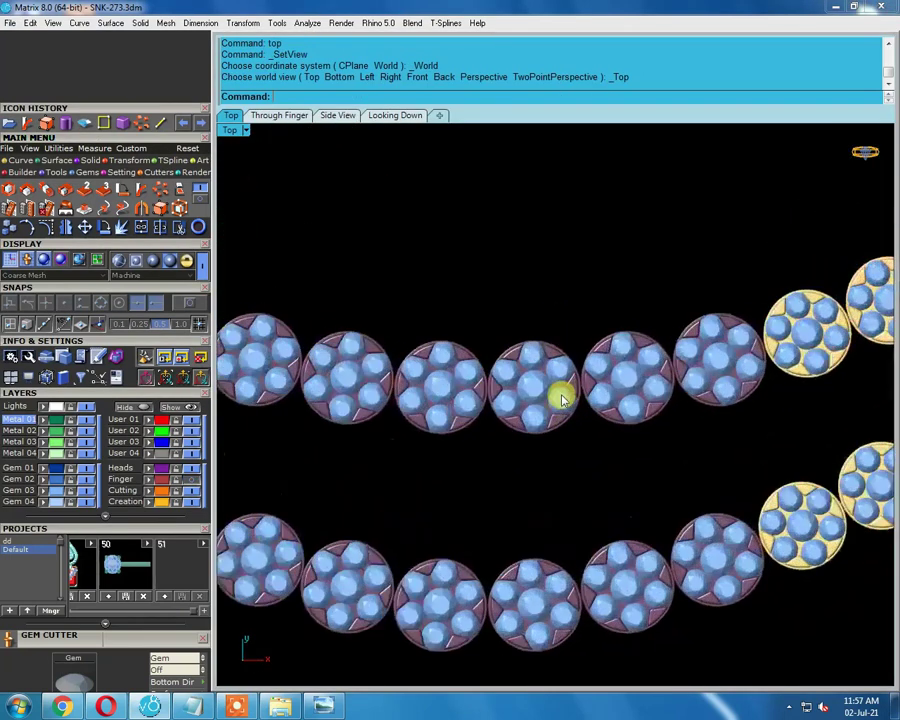
pyautogui.click(558, 396)
pyautogui.scroll(3, 558, 396)
# Hide the left gem cluster, view its settings from the side, then restore it.
pyautogui.moveTo(612, 488)
pyautogui.keyDown('ctrl'); pyautogui.keyDown('shift'); pyautogui.mouseDown(button='right')
pyautogui.moveTo(643, 400)
pyautogui.moveTo(612, 486)
pyautogui.moveTo(534, 466)
pyautogui.moveTo(596, 524)
pyautogui.moveTo(603, 410)
pyautogui.mouseUp(button='right'); pyautogui.keyUp('shift'); pyautogui.keyUp('ctrl')
pyautogui.scroll(3, 603, 410)
pyautogui.click(535, 400)
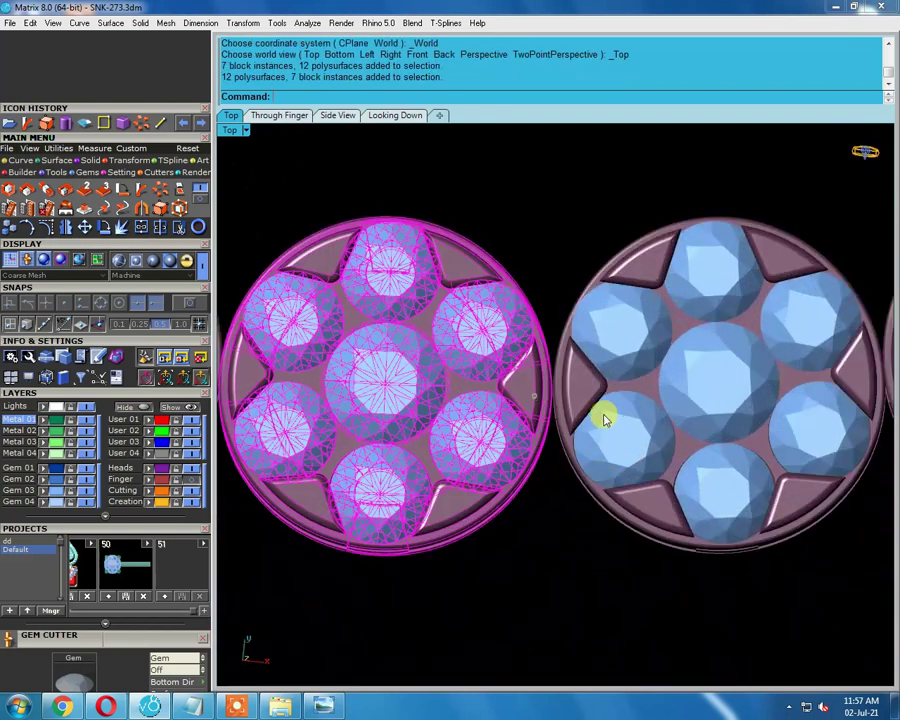
pyautogui.hotkey('ctrl', 'h')
pyautogui.moveTo(562, 472)
pyautogui.keyDown('ctrl'); pyautogui.keyDown('shift'); pyautogui.mouseDown(button='right')
pyautogui.moveTo(554, 346)
pyautogui.moveTo(554, 576)
pyautogui.mouseUp(button='right'); pyautogui.keyUp('shift'); pyautogui.keyUp('ctrl')
pyautogui.scroll(2, 598, 291)
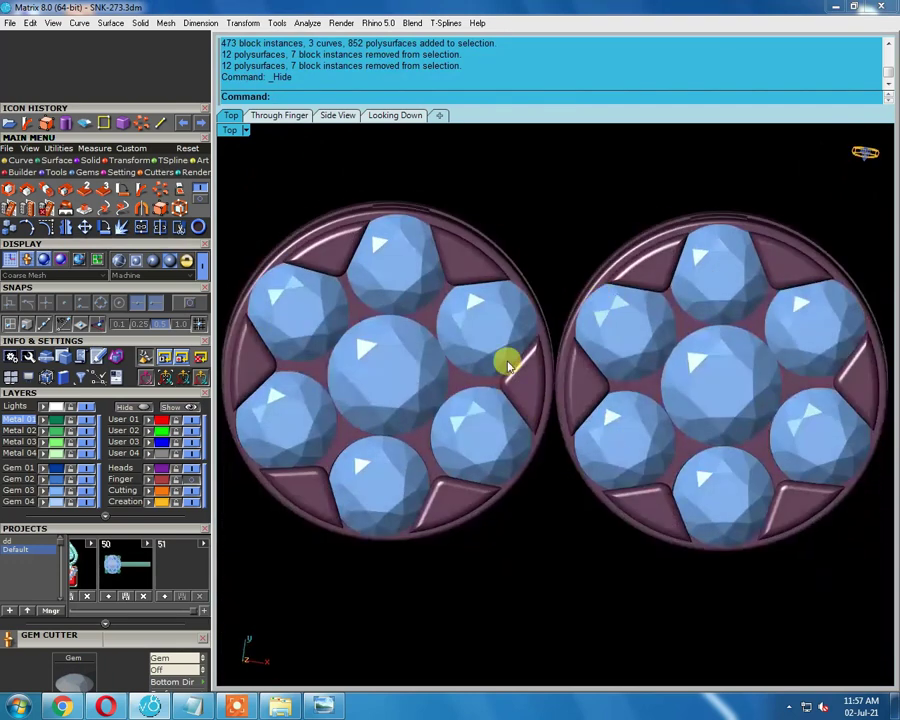
pyautogui.hotkey('ctrl', 'z')
# Zoom and orbit to side views of the clasp settings and a top view of ring and gems.
pyautogui.scroll(-1, 500, 460)
pyautogui.scroll(-4, 462, 510)
pyautogui.scroll(3, 700, 390)
pyautogui.scroll(3, 668, 410)
pyautogui.scroll(5, 668, 410)
pyautogui.moveTo(486, 480)
pyautogui.keyDown('ctrl'); pyautogui.keyDown('shift'); pyautogui.mouseDown(button='right')
pyautogui.moveTo(620, 374)
pyautogui.moveTo(686, 304)
pyautogui.mouseUp(button='right'); pyautogui.keyUp('shift'); pyautogui.keyUp('ctrl')
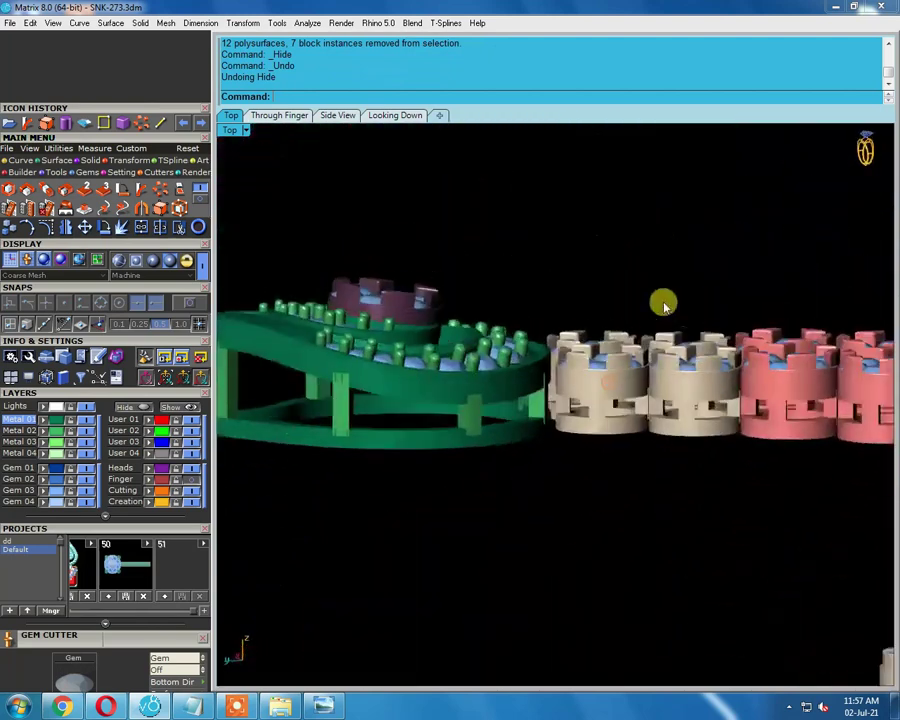
pyautogui.scroll(3, 557, 325)
pyautogui.moveTo(557, 325)
pyautogui.keyDown('ctrl'); pyautogui.keyDown('shift'); pyautogui.mouseDown(button='right')
pyautogui.moveTo(496, 444)
pyautogui.moveTo(586, 506)
pyautogui.moveTo(424, 488)
pyautogui.moveTo(679, 387)
pyautogui.moveTo(707, 317)
pyautogui.mouseUp(button='right'); pyautogui.keyUp('shift'); pyautogui.keyUp('ctrl')
# Orbit tilted and side views of the ring settings, then return to Top view and select the swirl ornament.
pyautogui.scroll(2, 592, 395)
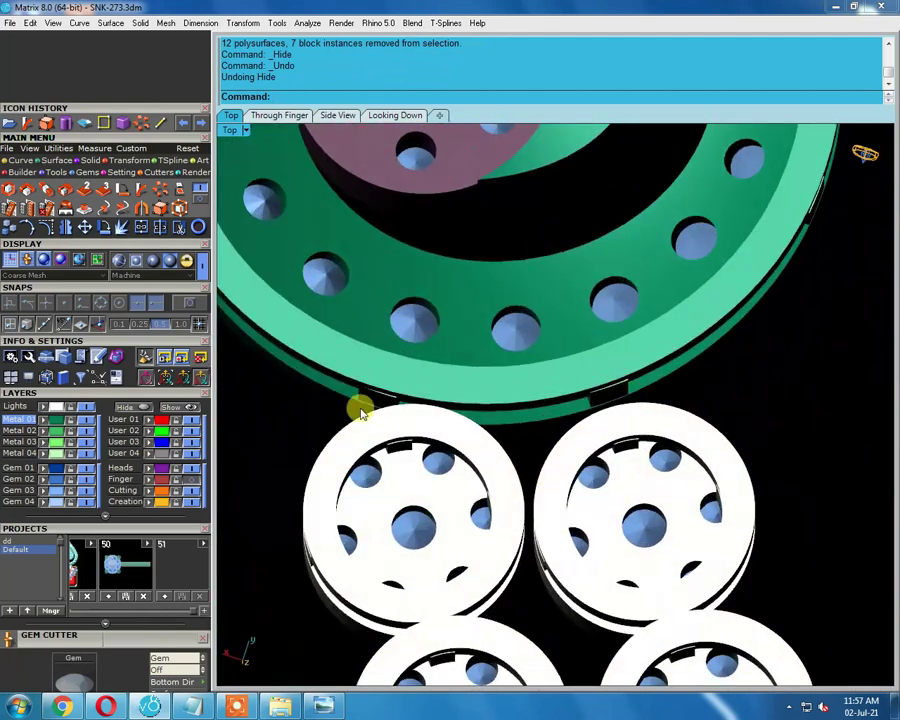
pyautogui.scroll(-2, 477, 392)
pyautogui.moveTo(504, 400)
pyautogui.keyDown('ctrl'); pyautogui.keyDown('shift'); pyautogui.mouseDown(button='right')
pyautogui.moveTo(532, 418)
pyautogui.moveTo(663, 446)
pyautogui.moveTo(725, 428)
pyautogui.moveTo(448, 395)
pyautogui.moveTo(496, 460)
pyautogui.mouseUp(button='right'); pyautogui.keyUp('shift'); pyautogui.keyUp('ctrl')
pyautogui.scroll(2, 598, 467)
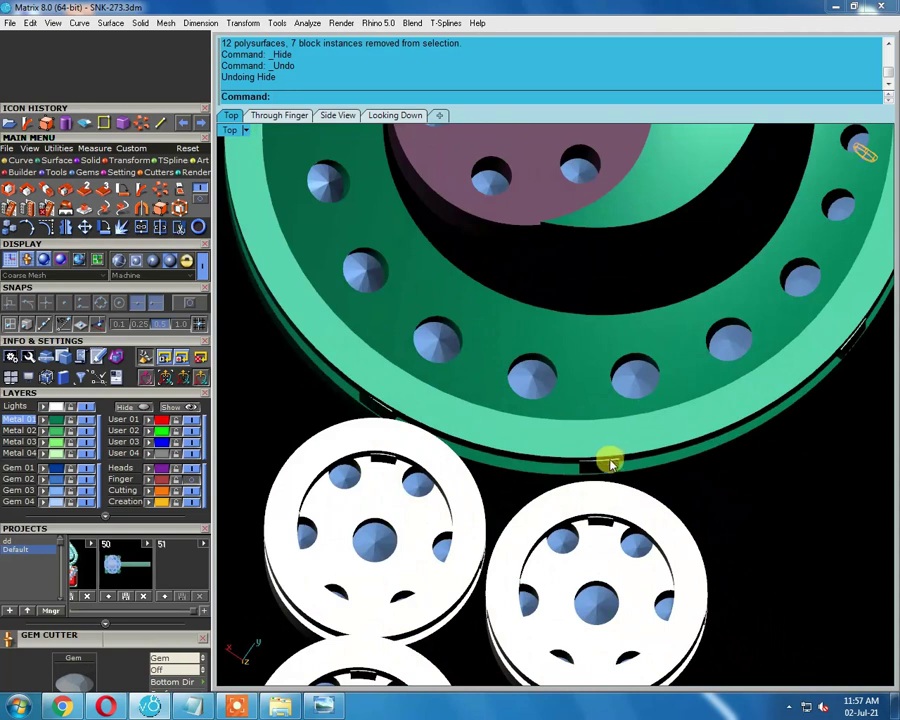
pyautogui.scroll(-1, 614, 466)
pyautogui.scroll(-2, 650, 410)
pyautogui.keyDown('ctrl'); pyautogui.keyDown('shift'); pyautogui.moveTo(673, 358); pyautogui.dragTo(547, 502, button='right'); pyautogui.keyUp('shift'); pyautogui.keyUp('ctrl')
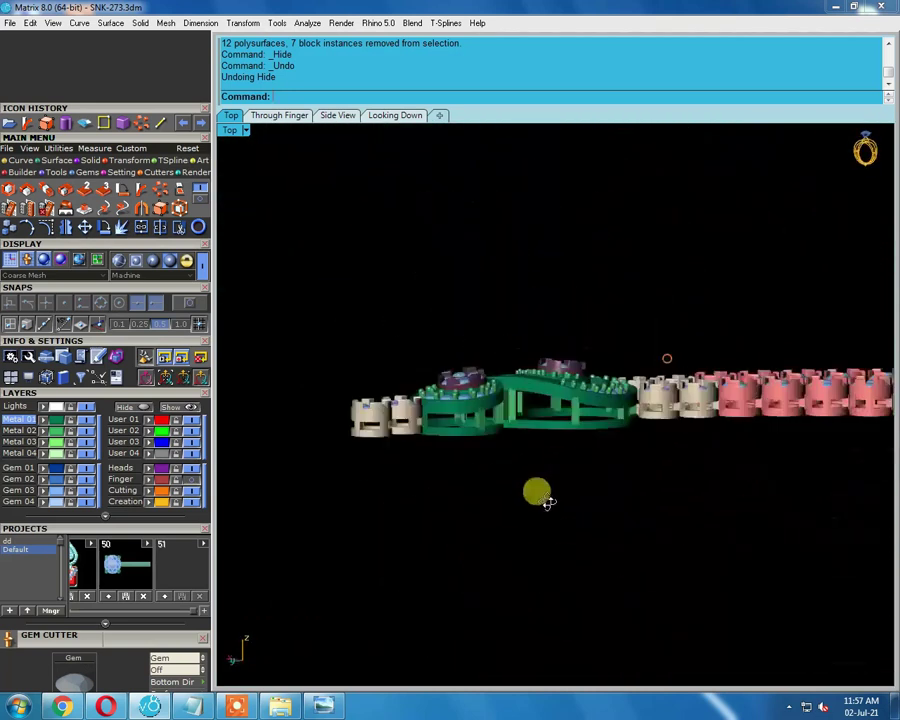
pyautogui.write('top')
pyautogui.press('Return')
pyautogui.click(577, 380)
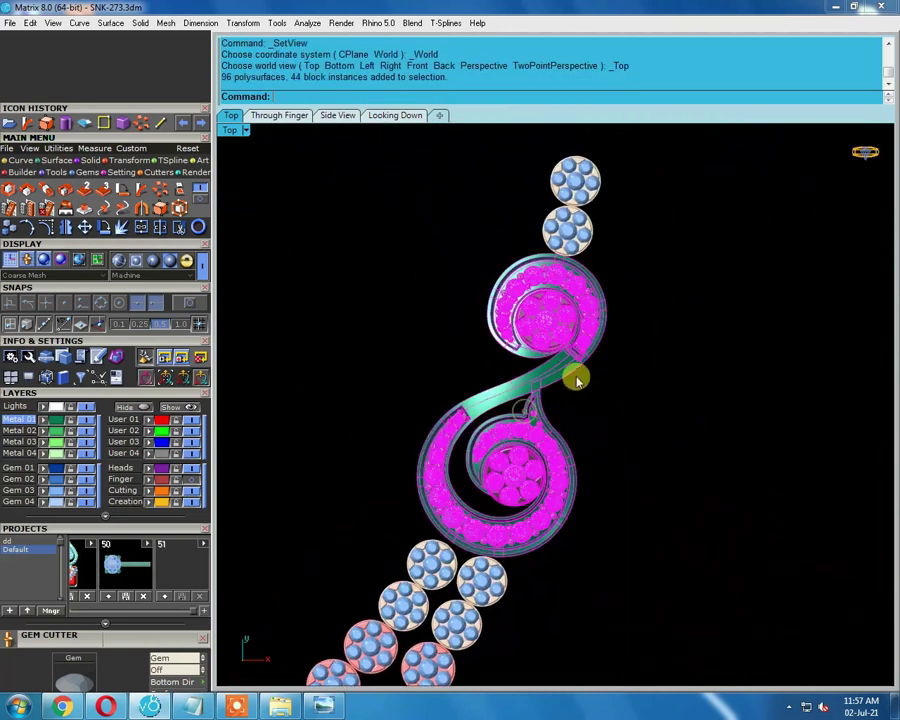
# Hide everything except the figure-eight swirl ornament.
pyautogui.click(653, 398)
pyautogui.scroll(2, 525, 415)
pyautogui.moveTo(600, 420)
pyautogui.keyDown('ctrl'); pyautogui.keyDown('shift'); pyautogui.mouseDown(button='right')
pyautogui.moveTo(636, 452)
pyautogui.moveTo(526, 345)
pyautogui.mouseUp(button='right'); pyautogui.keyUp('shift'); pyautogui.keyUp('ctrl')
pyautogui.press('Home')
pyautogui.hotkey('ctrl', 'a')
pyautogui.keyDown('ctrl'); pyautogui.click(546, 372); pyautogui.keyUp('ctrl')
pyautogui.hotkey('ctrl', 'h')
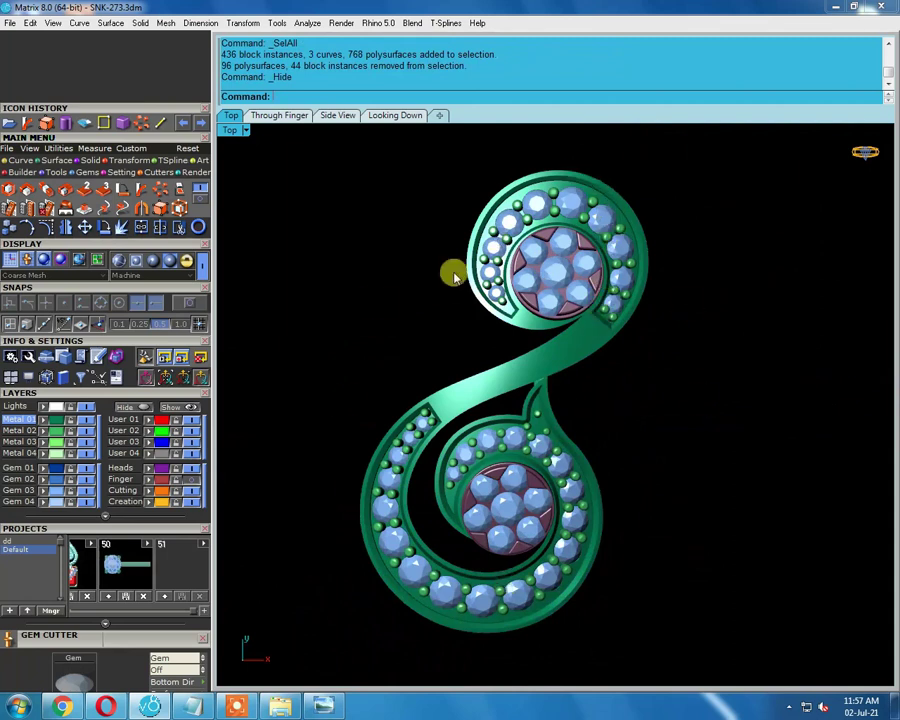
# View the swirl from the Right side, then tilt it into 3D and tilted top views.
pyautogui.hotkey('ctrl', 'F3')
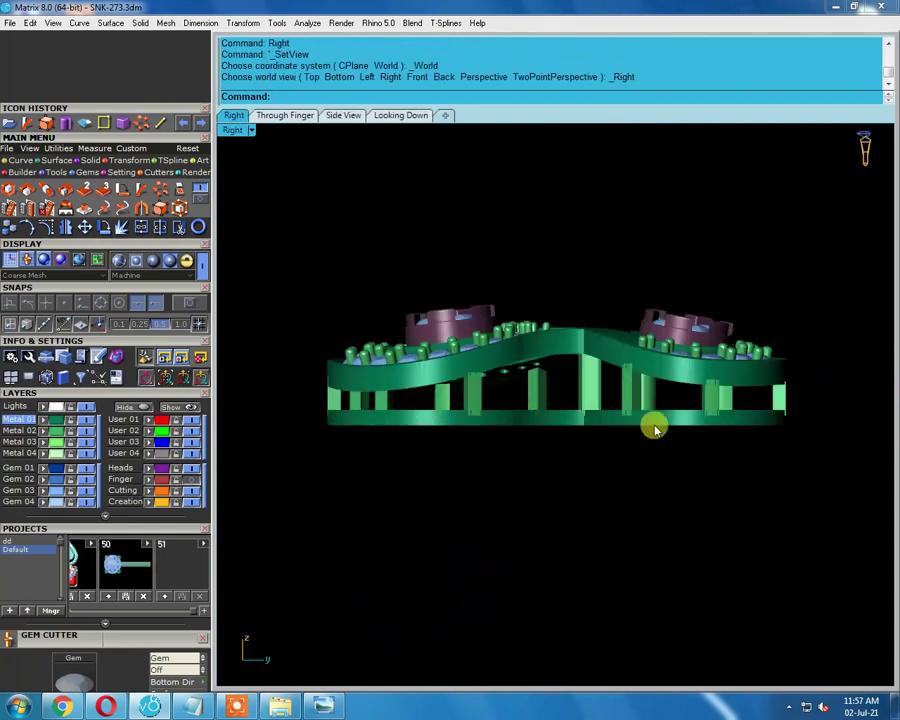
pyautogui.scroll(2, 378, 388)
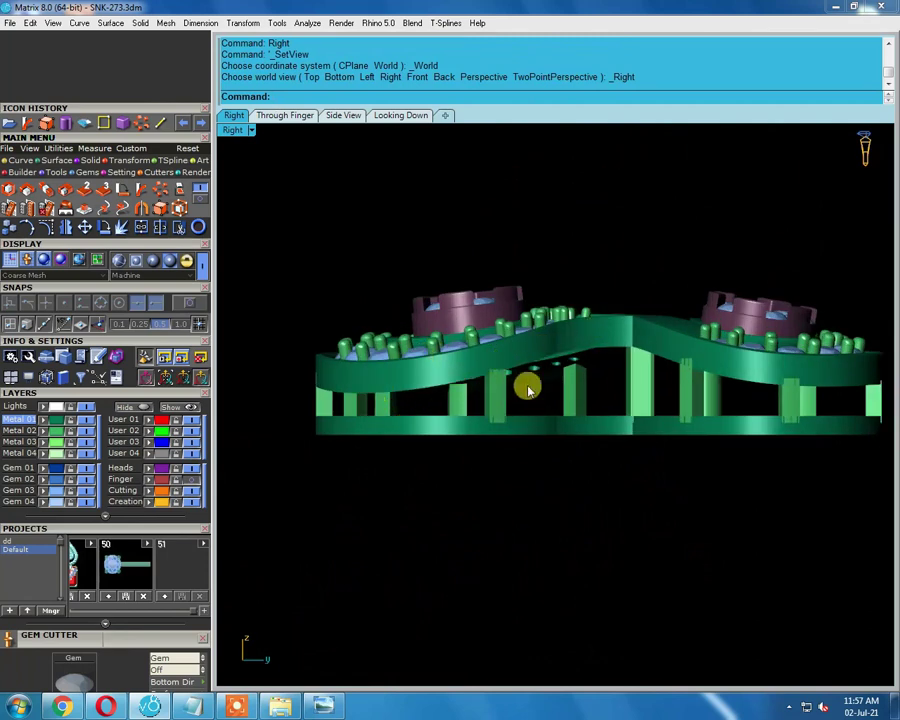
pyautogui.moveTo(497, 351)
pyautogui.mouseDown(button='right')
pyautogui.moveTo(540, 412)
pyautogui.moveTo(645, 347)
pyautogui.moveTo(607, 514)
pyautogui.moveTo(563, 398)
pyautogui.moveTo(635, 197)
pyautogui.moveTo(540, 408)
pyautogui.mouseUp(button='right')
pyautogui.moveTo(451, 352)
pyautogui.mouseDown(button='right')
pyautogui.moveTo(683, 358)
pyautogui.moveTo(613, 358)
pyautogui.moveTo(502, 458)
pyautogui.moveTo(490, 415)
pyautogui.moveTo(488, 233)
pyautogui.moveTo(538, 366)
pyautogui.moveTo(751, 408)
pyautogui.moveTo(604, 347)
pyautogui.moveTo(562, 428)
pyautogui.mouseUp(button='right')
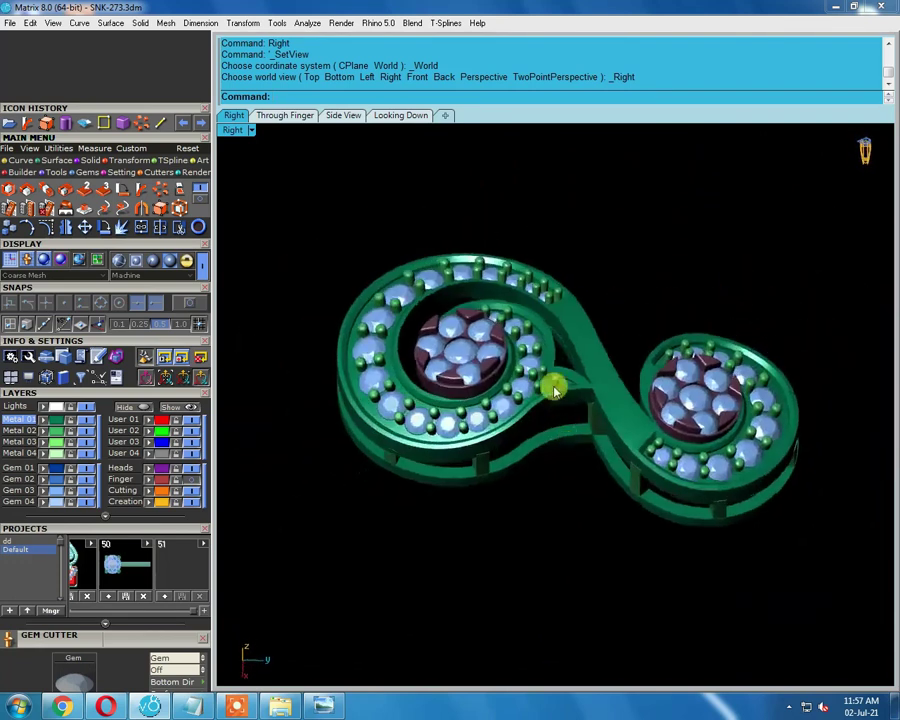
# Undo the hide and show the full necklace from the Top view, zoomed out.
pyautogui.hotkey('ctrl', 'z')
pyautogui.write('top')
pyautogui.press('Return')
pyautogui.scroll(2, 545, 370)
pyautogui.scroll(2, 655, 280)
pyautogui.scroll(-2, 623, 287)
pyautogui.scroll(-1, 625, 335)
pyautogui.scroll(-2, 623, 336)
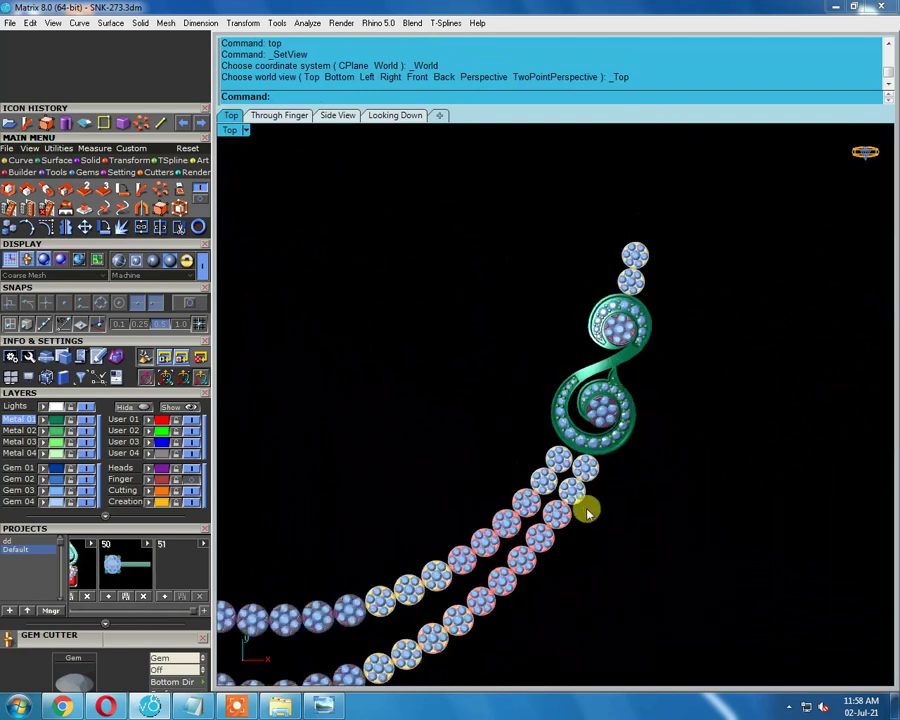
# Zoom around the SNK-273 cluster necklace, then tilt it to view at an angle.
pyautogui.scroll(-1, 640, 428)
pyautogui.hotkey('ctrl', 'shift', 'e')
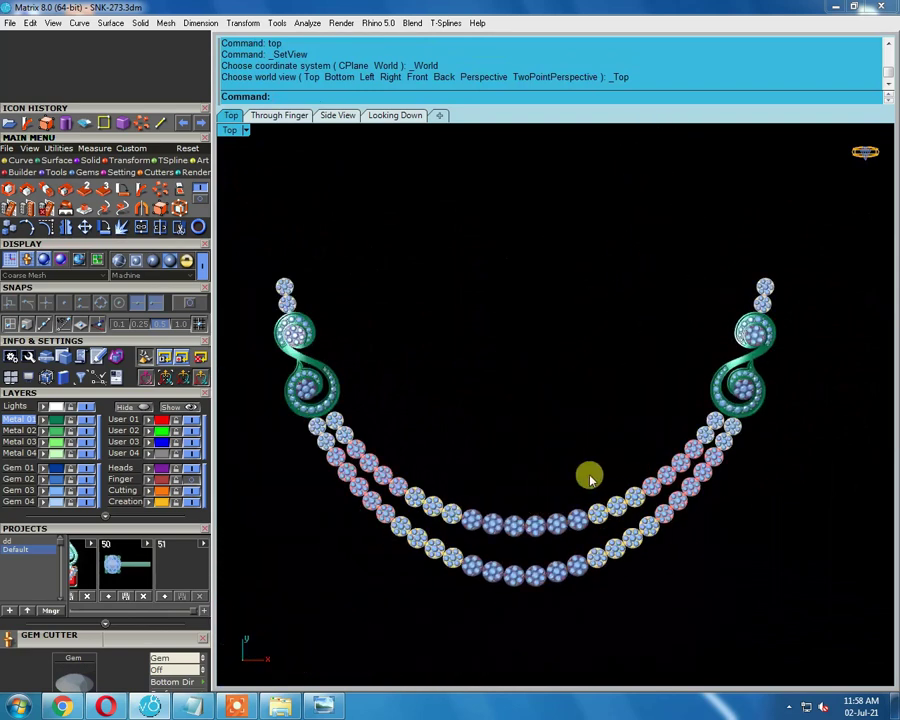
pyautogui.scroll(1, 544, 372)
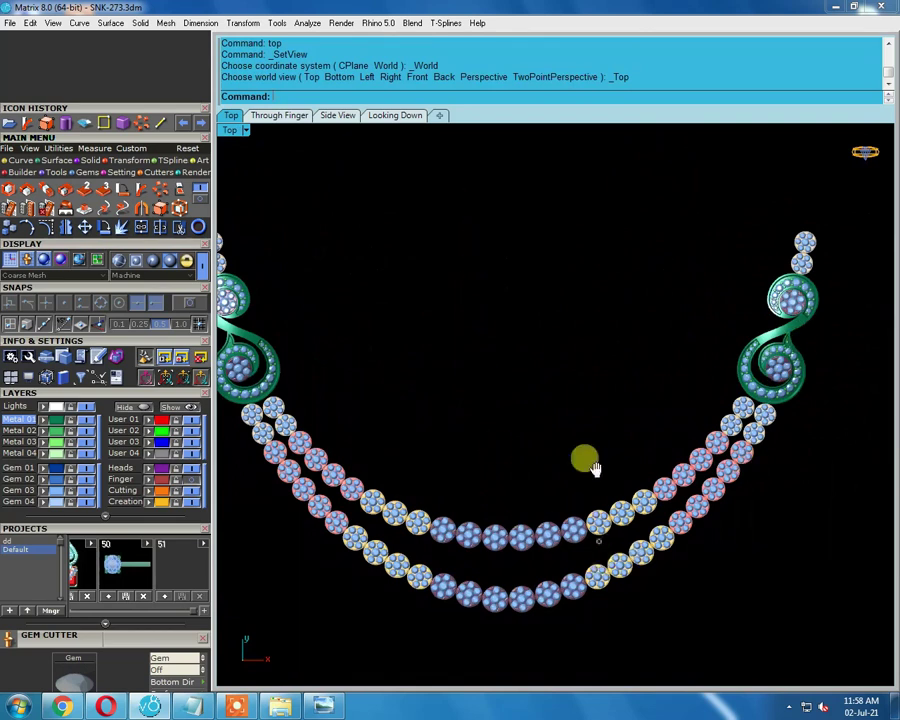
pyautogui.scroll(2, 592, 466)
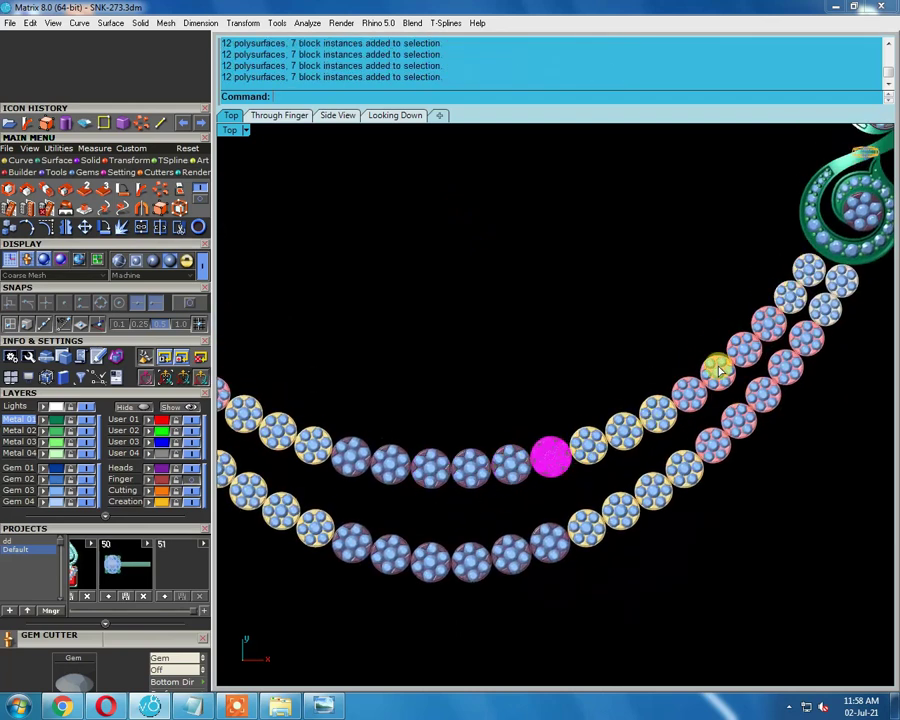
pyautogui.scroll(2, 607, 441)
pyautogui.scroll(-1, 700, 400)
pyautogui.scroll(-1, 524, 484)
pyautogui.scroll(1, 570, 456)
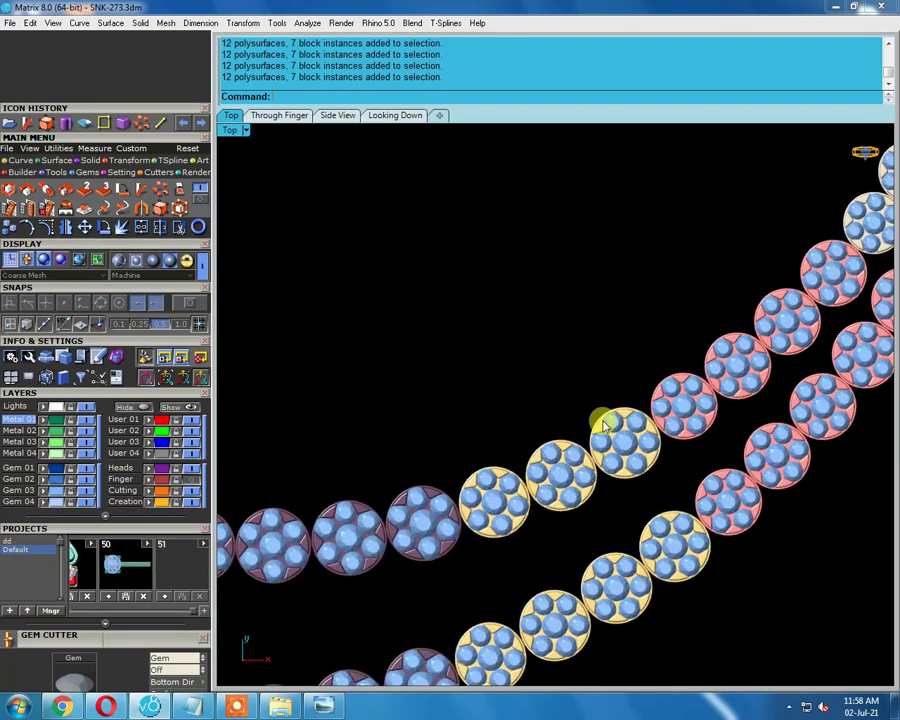
pyautogui.scroll(-1, 793, 266)
pyautogui.scroll(-2, 679, 261)
pyautogui.scroll(3, 675, 290)
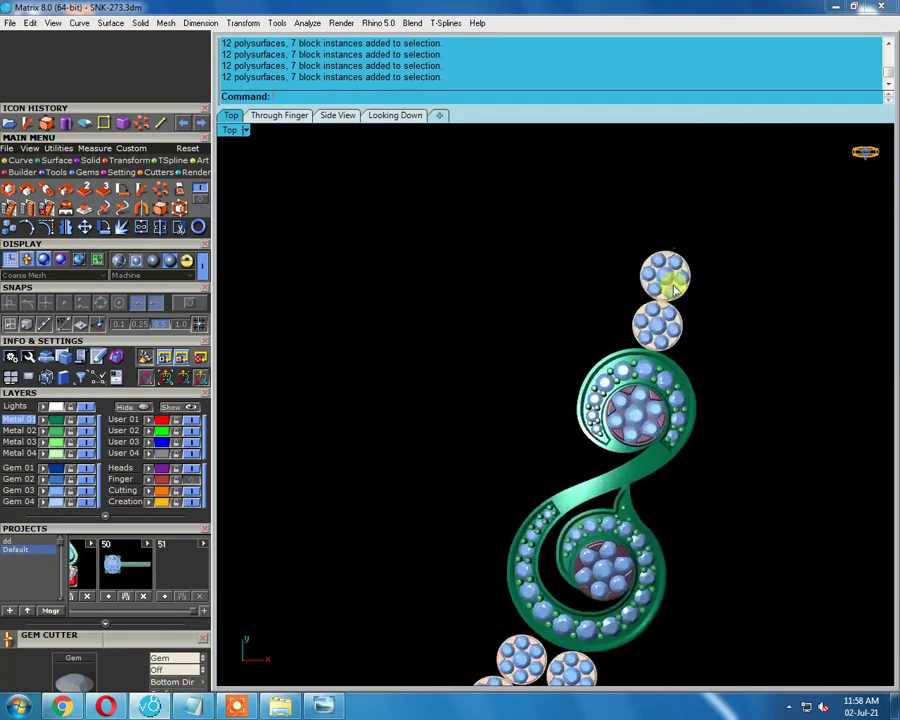
pyautogui.scroll(-2, 665, 300)
pyautogui.scroll(4, 683, 322)
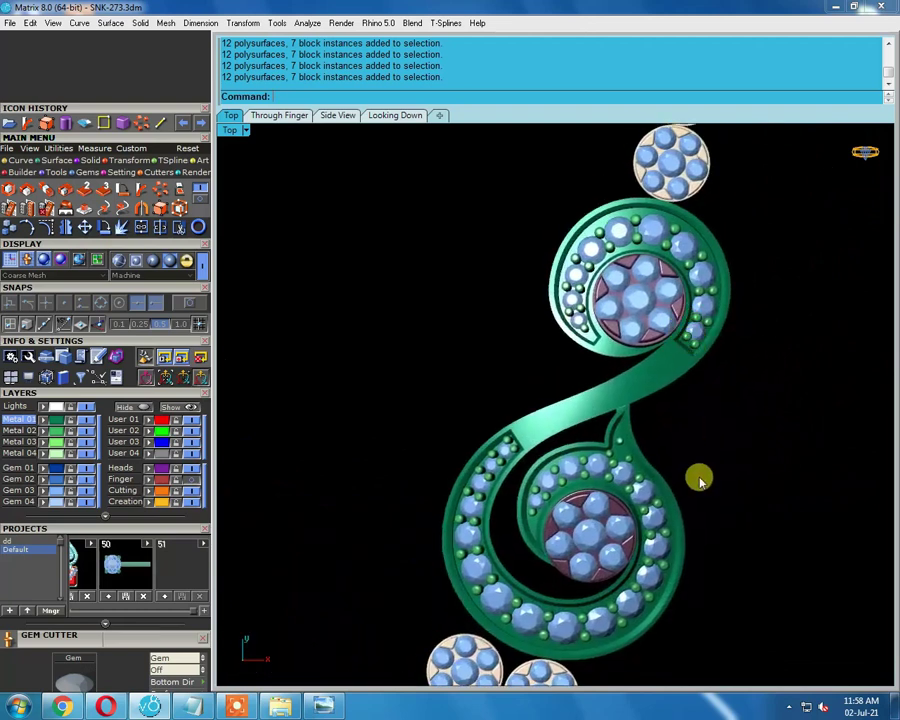
pyautogui.scroll(-2, 745, 540)
pyautogui.moveTo(750, 547)
pyautogui.mouseDown(button='right')
pyautogui.moveTo(592, 362)
pyautogui.moveTo(600, 402)
pyautogui.moveTo(588, 504)
pyautogui.moveTo(628, 440)
pyautogui.mouseUp(button='right')
# Return to the flat Top view and zoom in on the necklace.
pyautogui.write('top')
pyautogui.press('Return')
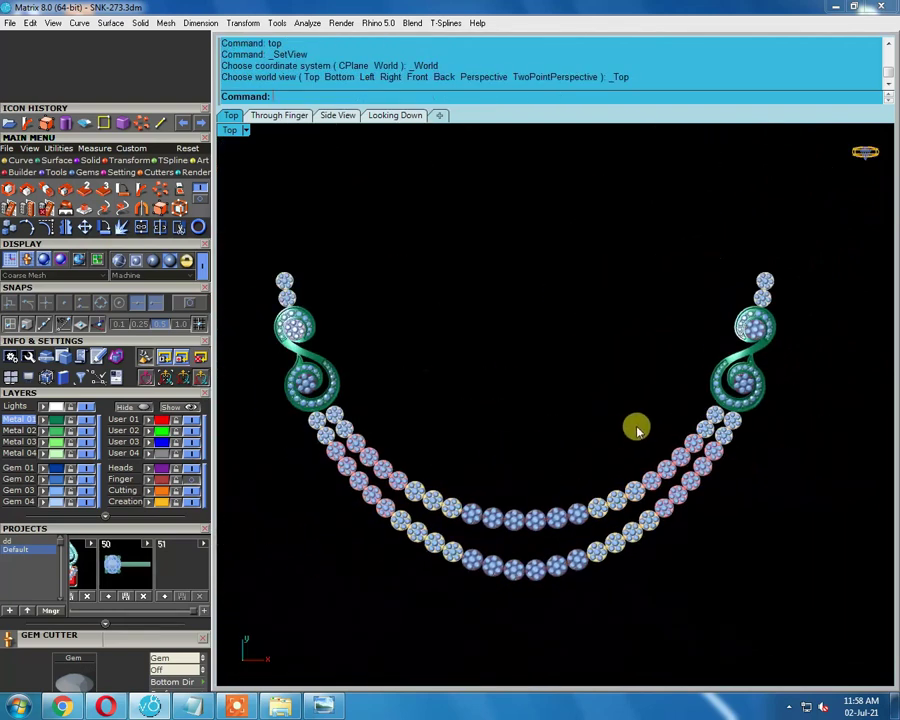
pyautogui.scroll(1, 538, 500)
pyautogui.scroll(1, 539, 527)
pyautogui.scroll(-2, 523, 485)
pyautogui.scroll(1, 511, 461)
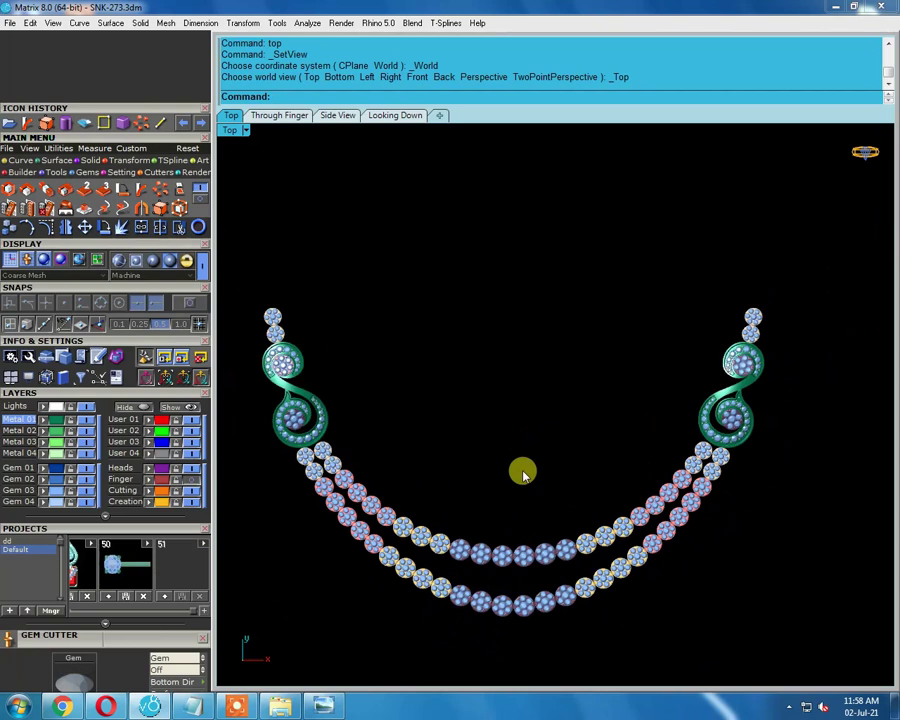
pyautogui.scroll(3, 511, 586)
pyautogui.scroll(2, 534, 552)
# Window-select the cluster necklace parts and hide them.
pyautogui.keyDown('ctrl'); pyautogui.moveTo(536, 628); pyautogui.dragTo(460, 504); pyautogui.keyUp('ctrl')
pyautogui.hotkey('ctrl', 'h')
pyautogui.scroll(2, 516, 612)
# Orbit around the selected beads from side and top, then hide the necklace.
pyautogui.moveTo(516, 612); pyautogui.dragTo(508, 390, button='right')
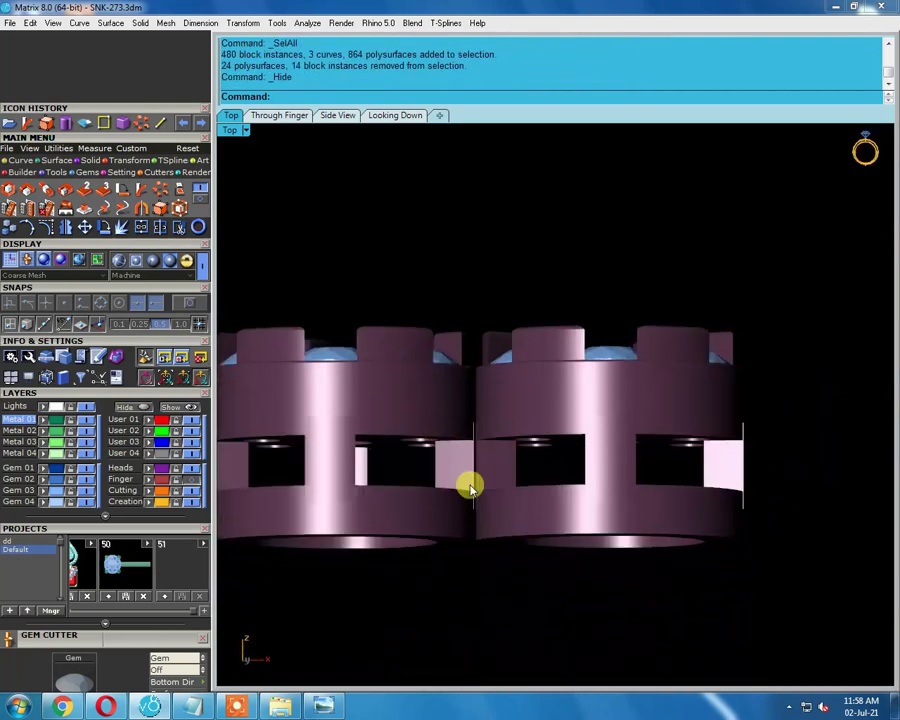
pyautogui.moveTo(463, 433); pyautogui.dragTo(482, 497, button='right')
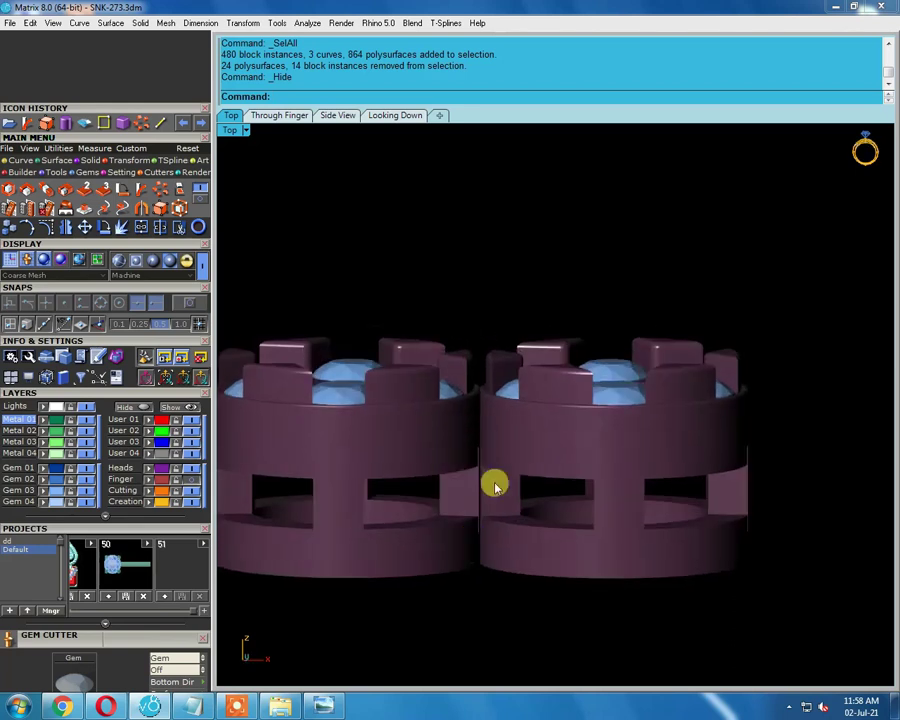
pyautogui.scroll(-2, 500, 538)
pyautogui.moveTo(514, 396); pyautogui.dragTo(542, 617, button='right')
pyautogui.scroll(-2, 520, 470)
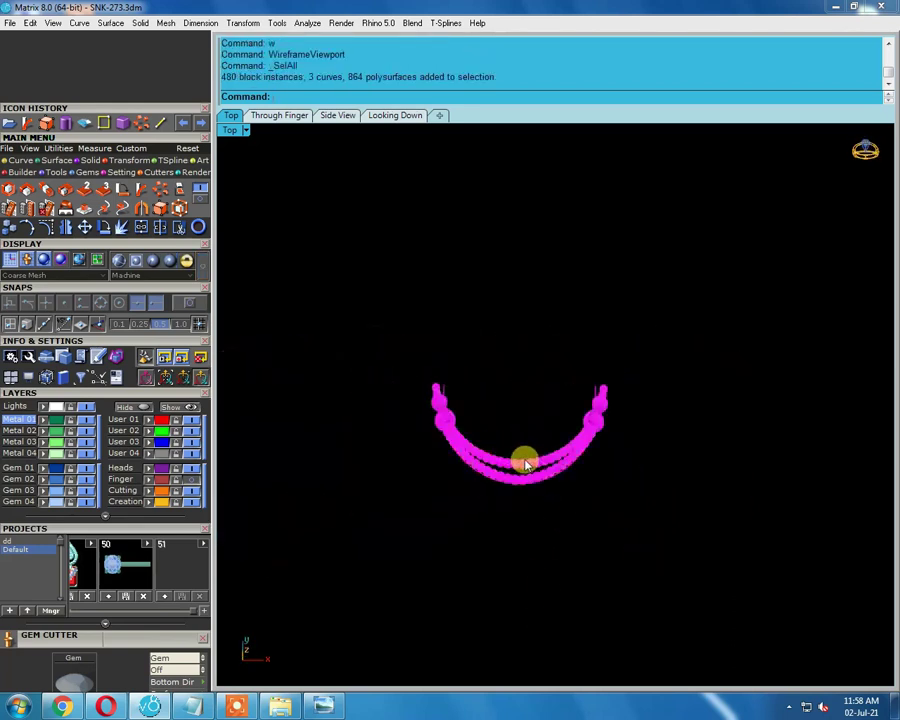
pyautogui.hotkey('ctrl', 'h')
# Import the gem head with bar link from Default_50.3dm and inspect it shaded in perspective.
pyautogui.doubleClick(130, 562)
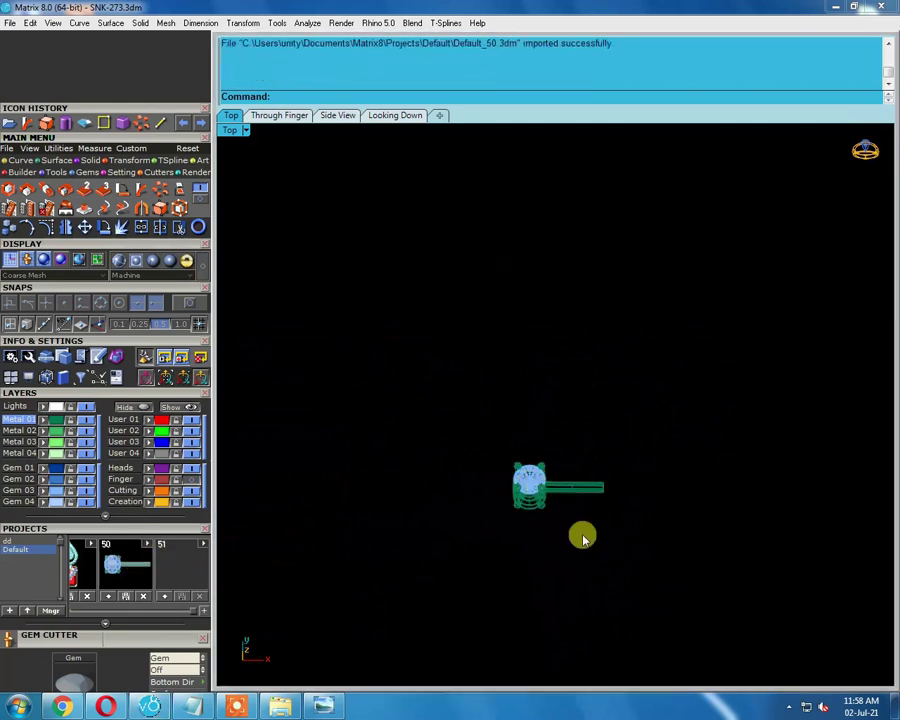
pyautogui.scroll(5, 458, 422)
pyautogui.moveTo(566, 438); pyautogui.dragTo(153, 252, button='right')
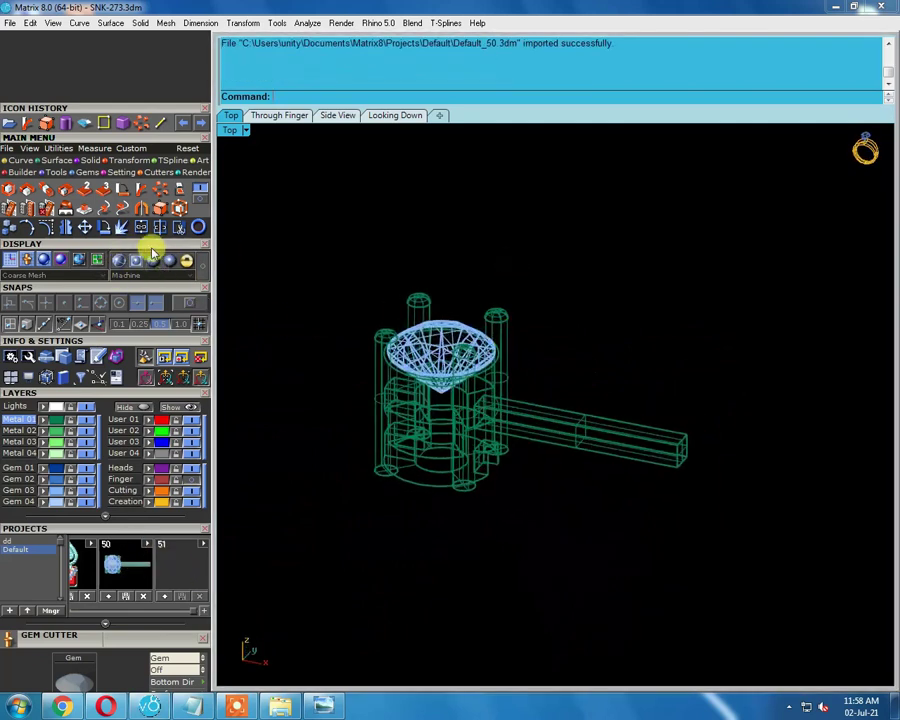
pyautogui.click(170, 260)
pyautogui.moveTo(518, 295)
pyautogui.mouseDown(button='right')
pyautogui.moveTo(470, 678)
pyautogui.moveTo(472, 225)
pyautogui.moveTo(462, 428)
pyautogui.moveTo(472, 257)
pyautogui.moveTo(492, 332)
pyautogui.moveTo(454, 345)
pyautogui.moveTo(496, 307)
pyautogui.moveTo(502, 205)
pyautogui.moveTo(502, 420)
pyautogui.mouseUp(button='right')
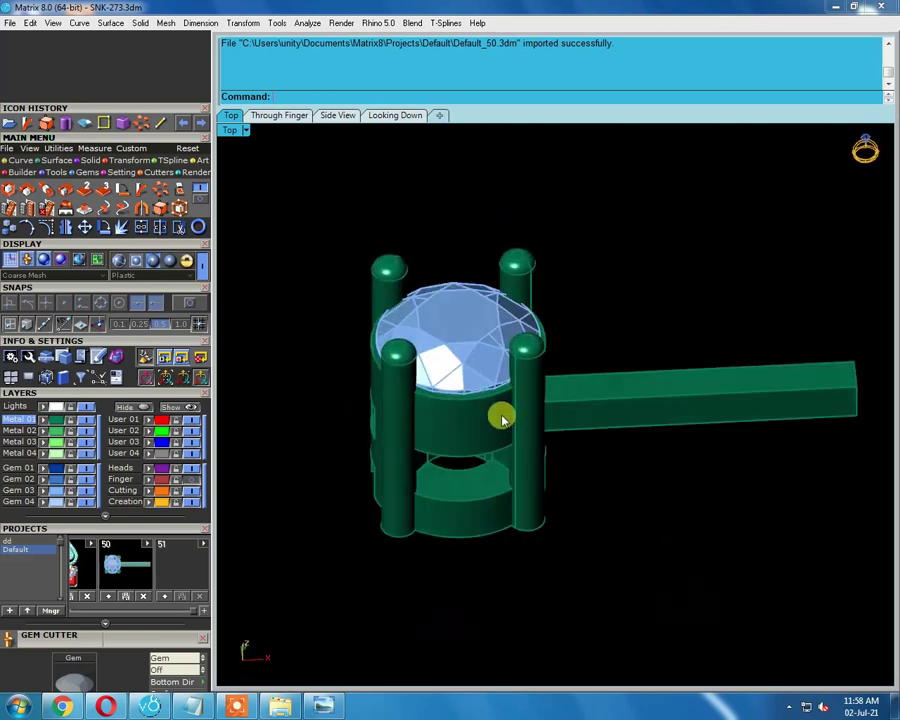
# Return to the Top view in wireframe display.
pyautogui.hotkey('ctrl', 'F1')
pyautogui.write('w')
pyautogui.press('Return')
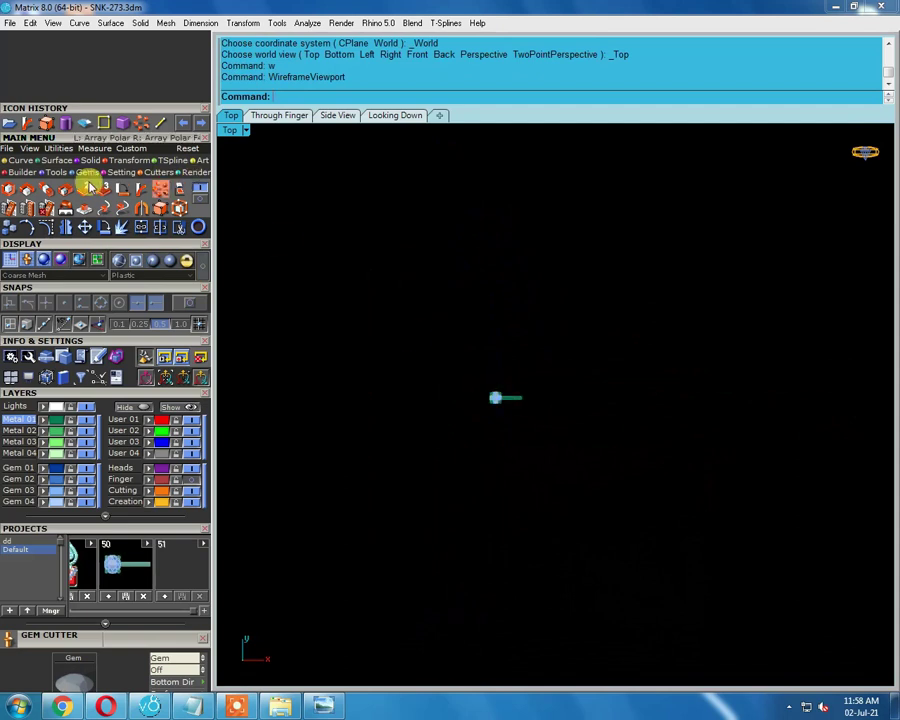
# Draw a 110-diameter circle at the origin and move the gem head onto its edge.
pyautogui.click(20, 160)
pyautogui.click(84, 188)
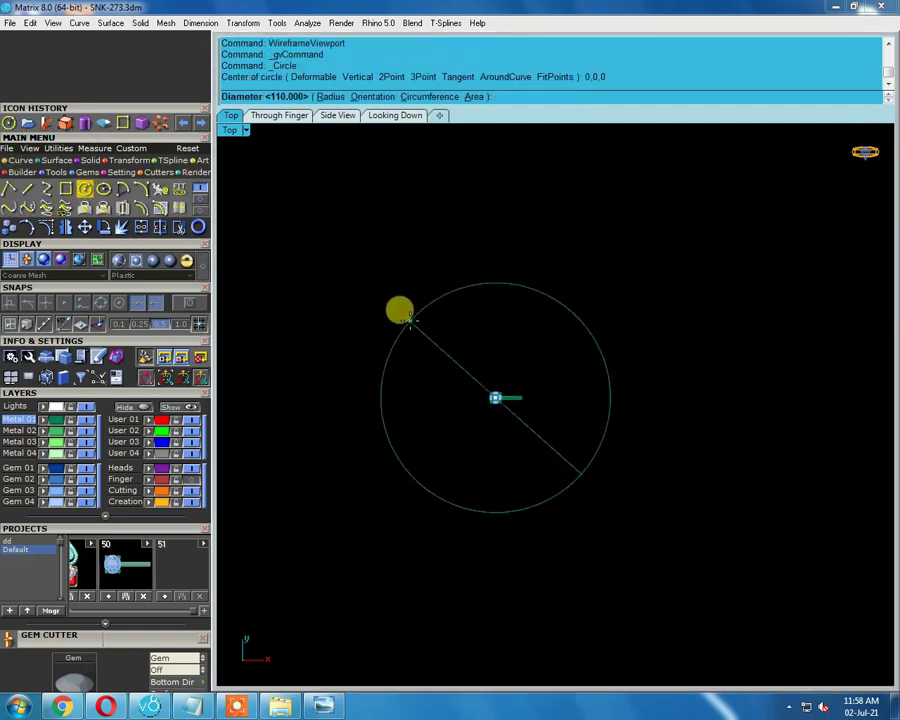
pyautogui.press('Return')
pyautogui.moveTo(496, 396); pyautogui.dragTo(500, 628)
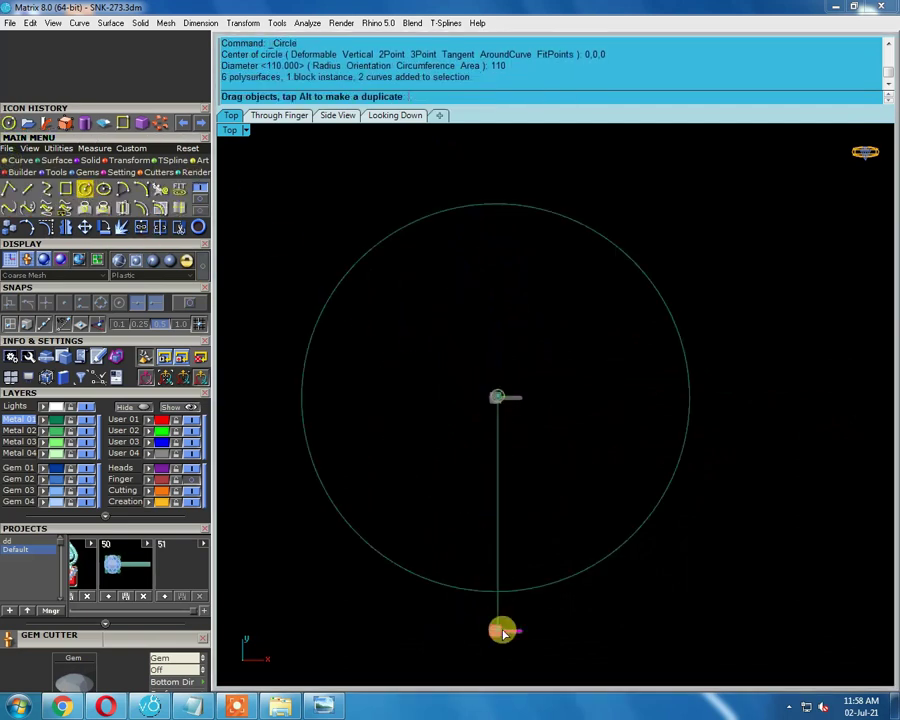
pyautogui.scroll(5, 497, 632)
pyautogui.moveTo(492, 522); pyautogui.dragTo(490, 514)
pyautogui.scroll(3, 478, 496)
pyautogui.scroll(2, 478, 478)
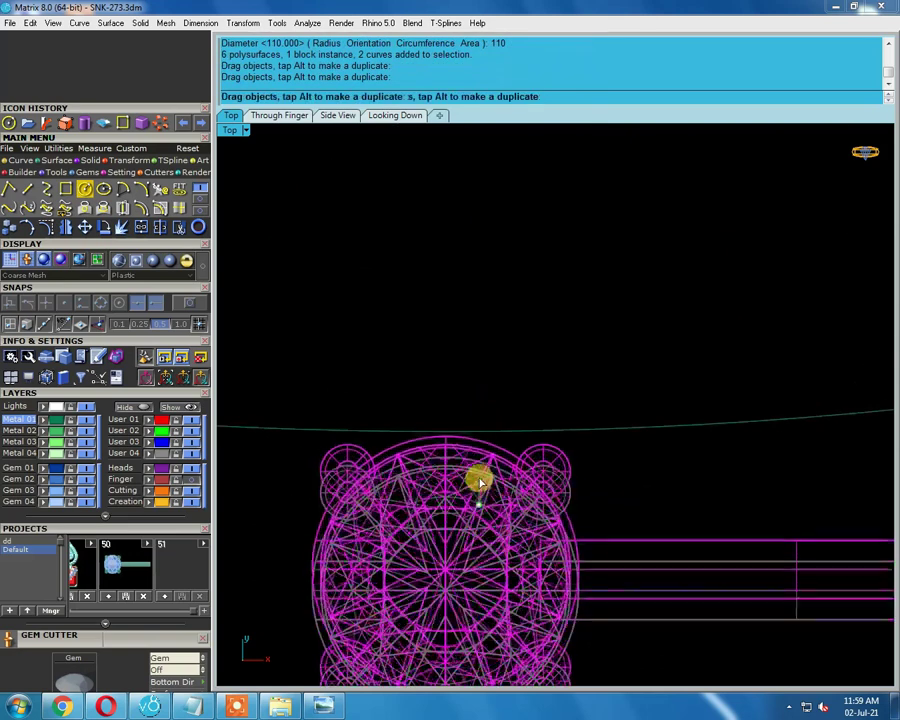
pyautogui.scroll(-1, 475, 470)
pyautogui.scroll(-1, 473, 467)
pyautogui.scroll(-1, 465, 430)
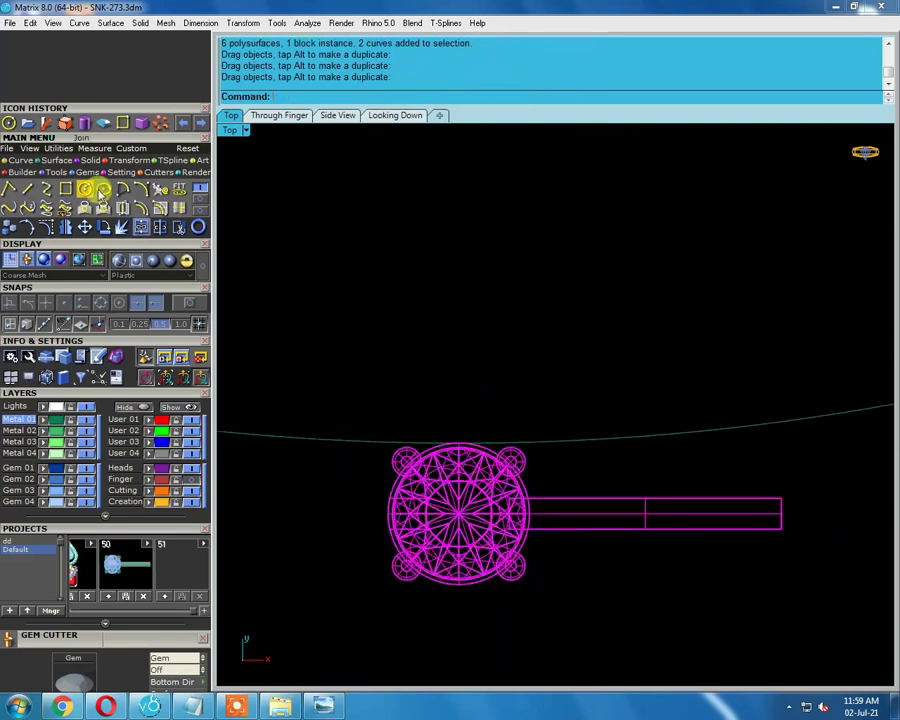
# Start a 360° polar array of the gem head, trying 65 then 80 copies.
pyautogui.click(130, 160)
pyautogui.click(159, 190)
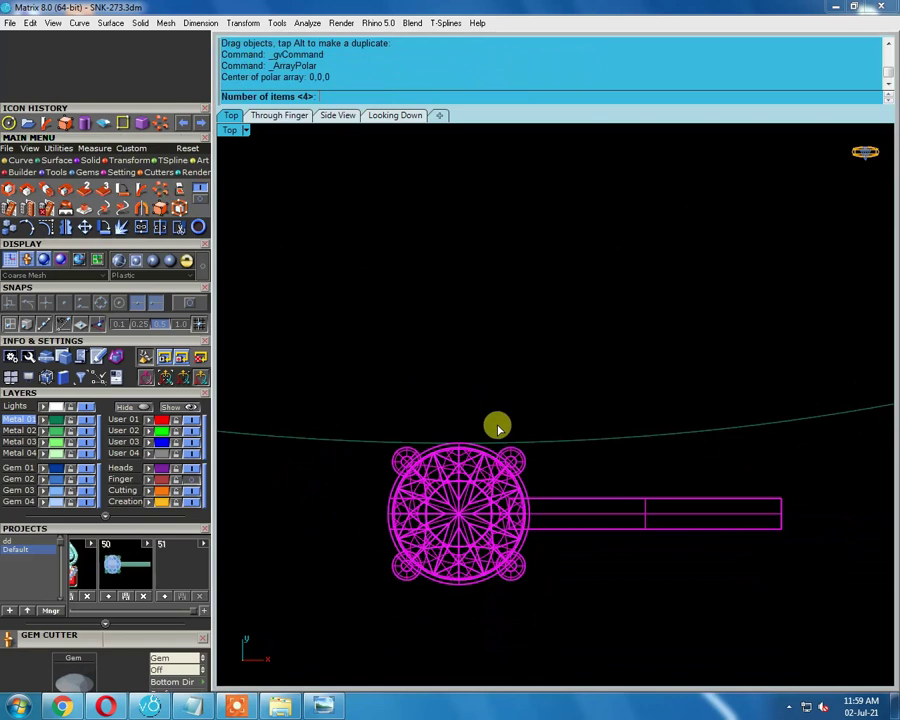
pyautogui.press('Return')
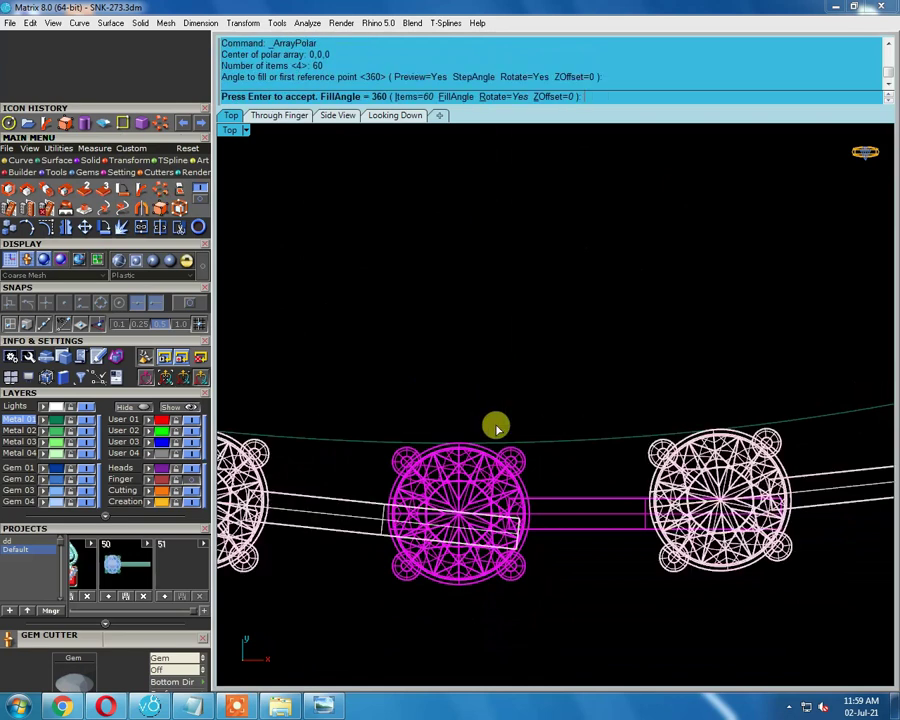
pyautogui.click(412, 97)
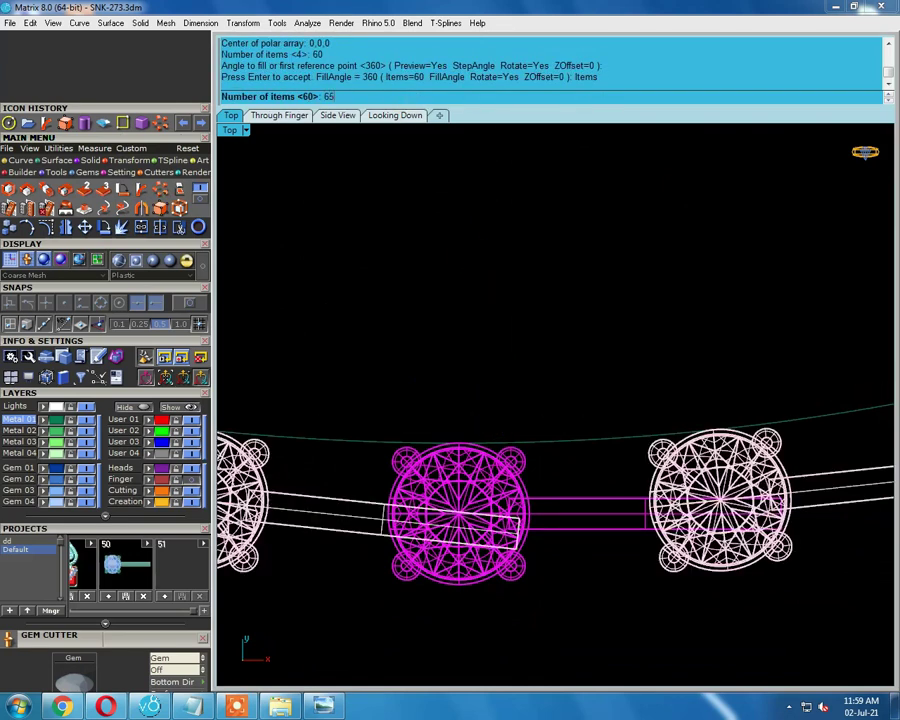
pyautogui.press('Return')
pyautogui.click(412, 97)
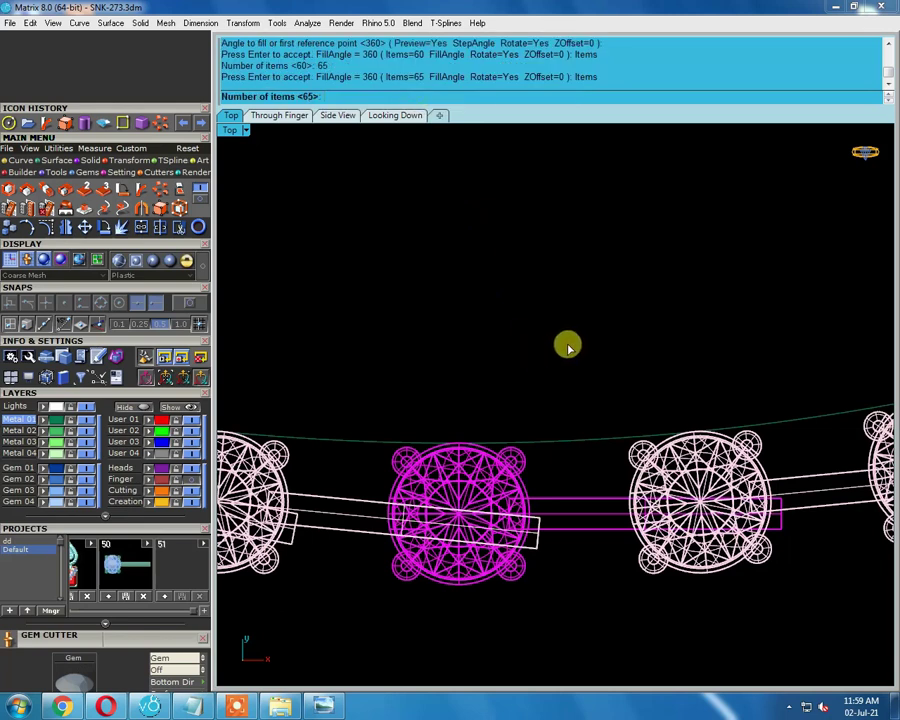
pyautogui.press('Return')
# Adjust the copy count through 90, 100 and 120 before settling on 110.
pyautogui.click(418, 98)
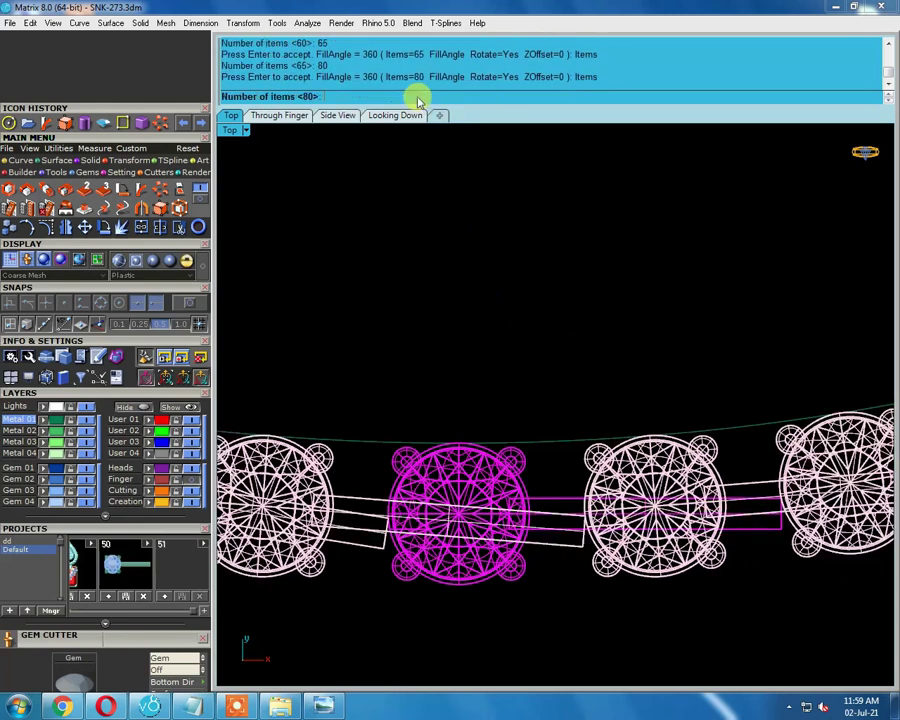
pyautogui.press('Return')
pyautogui.click(418, 98)
pyautogui.write('1')
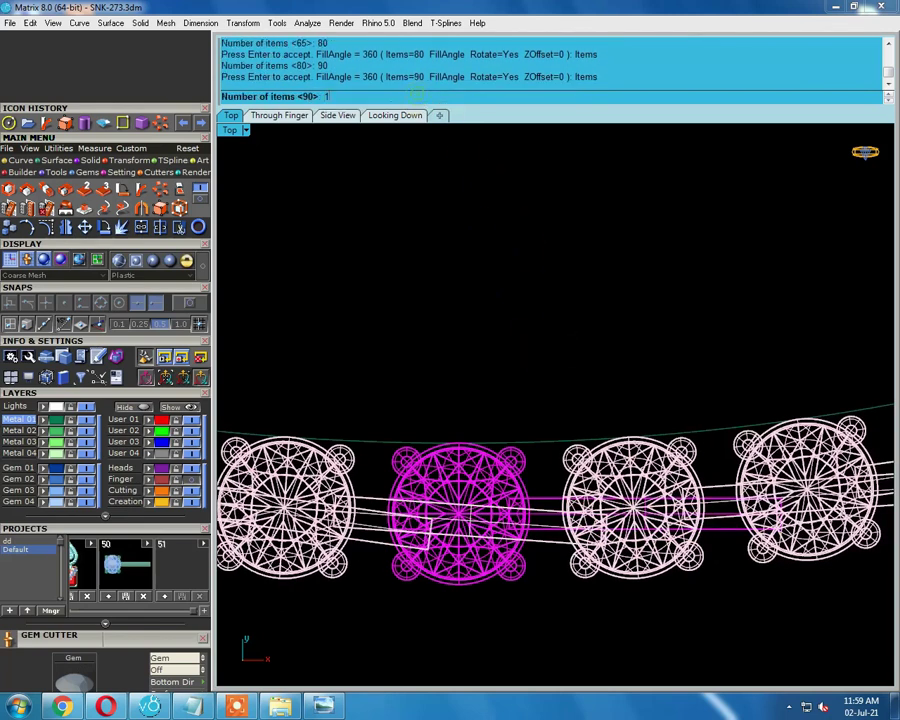
pyautogui.press('Return')
pyautogui.click(410, 97)
pyautogui.write('12')
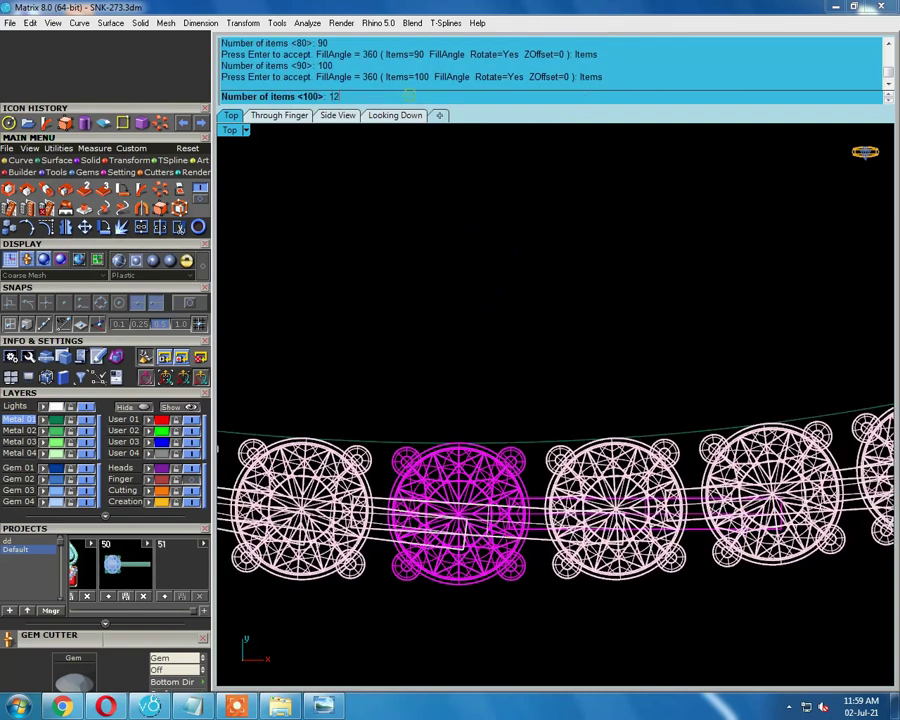
pyautogui.write('0')
pyautogui.press('Return')
pyautogui.click(408, 97)
pyautogui.write('1')
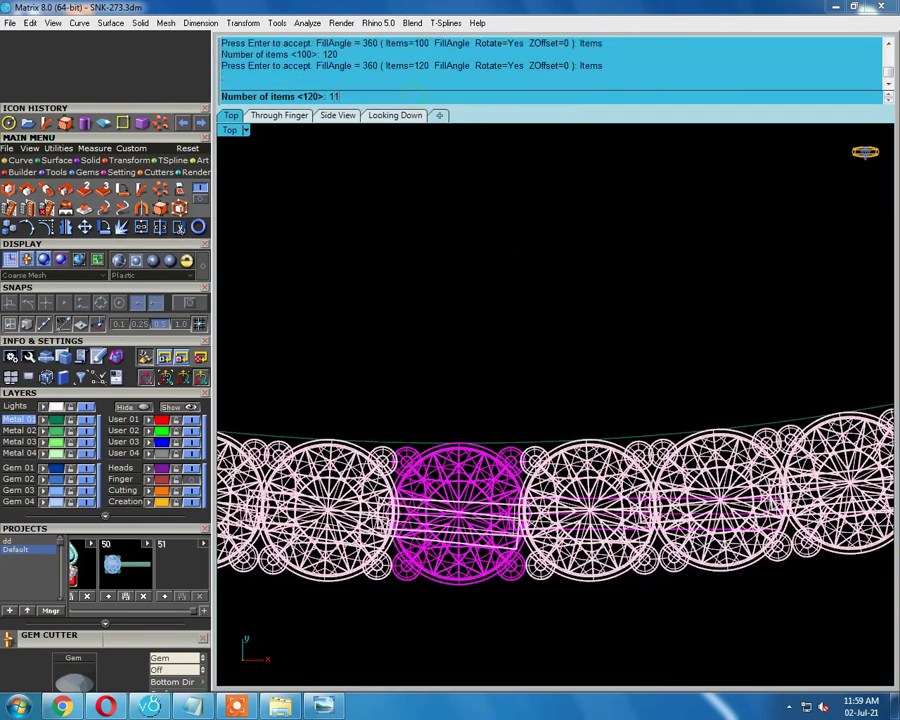
pyautogui.write('10')
pyautogui.press('Return')
# Accept the 110-gem polar array and view the chain shaded.
pyautogui.scroll(2, 530, 532)
pyautogui.scroll(-2, 535, 542)
pyautogui.scroll(-2, 488, 500)
pyautogui.press('Return')
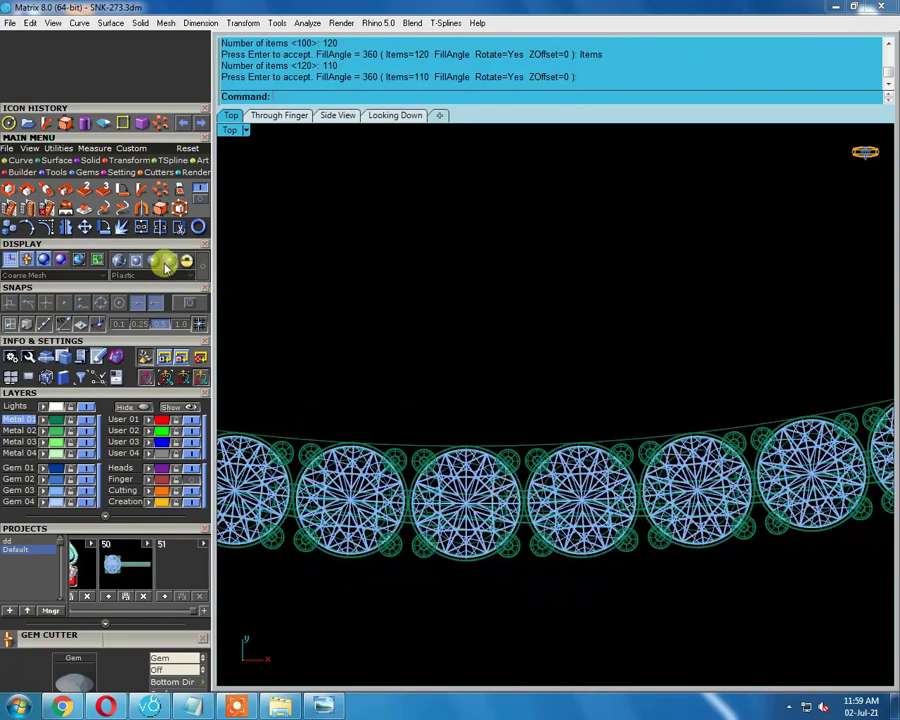
pyautogui.click(165, 266)
pyautogui.scroll(-3, 510, 474)
pyautogui.scroll(3, 535, 486)
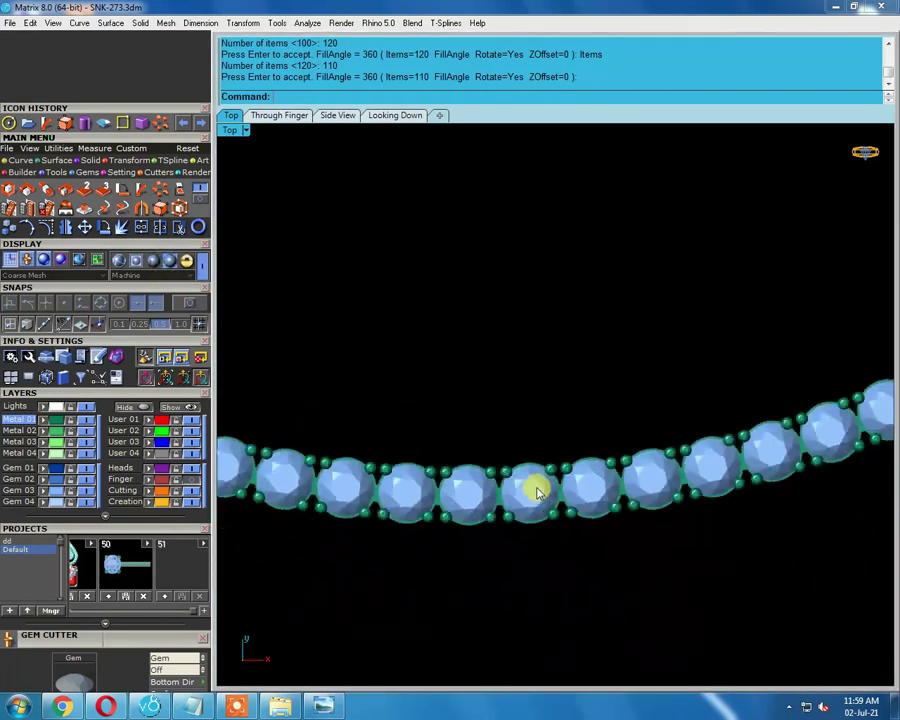
# Select a gem head, undo the polar array and return to wireframe display.
pyautogui.scroll(2, 382, 486)
pyautogui.click(378, 486)
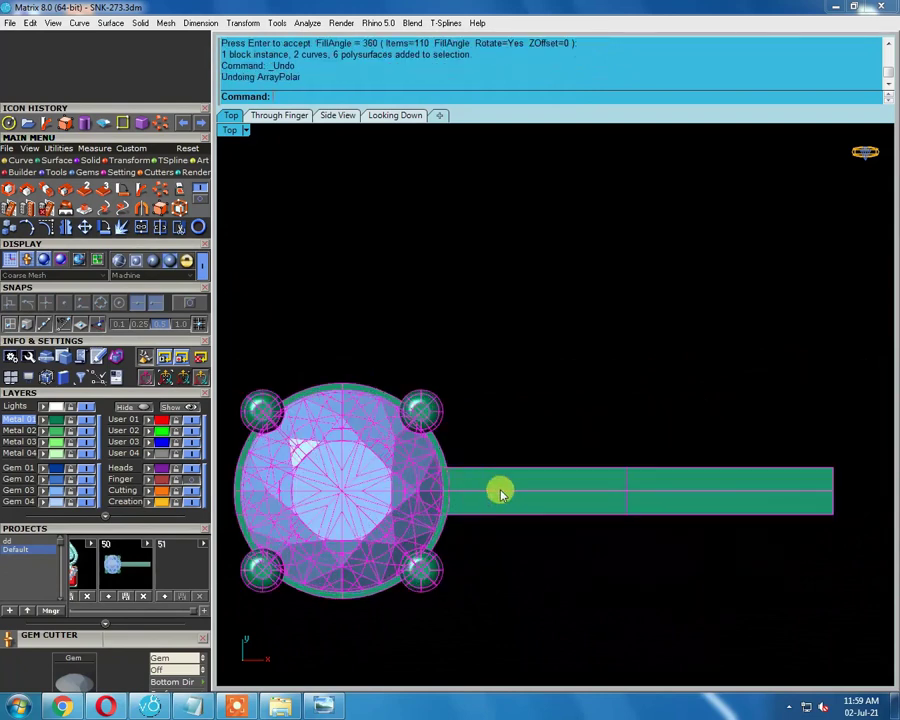
pyautogui.write('w')
pyautogui.press('Return')
pyautogui.press('Escape')
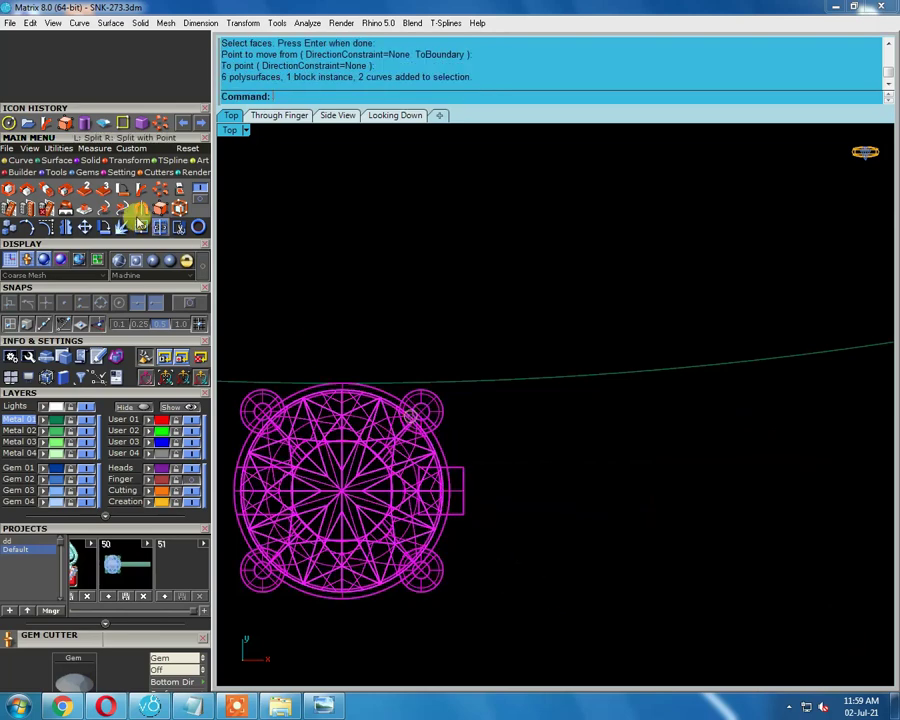
# Repeat the 110-copy polar array with the shortened link and orbit the shaded chain.
pyautogui.press('Return')
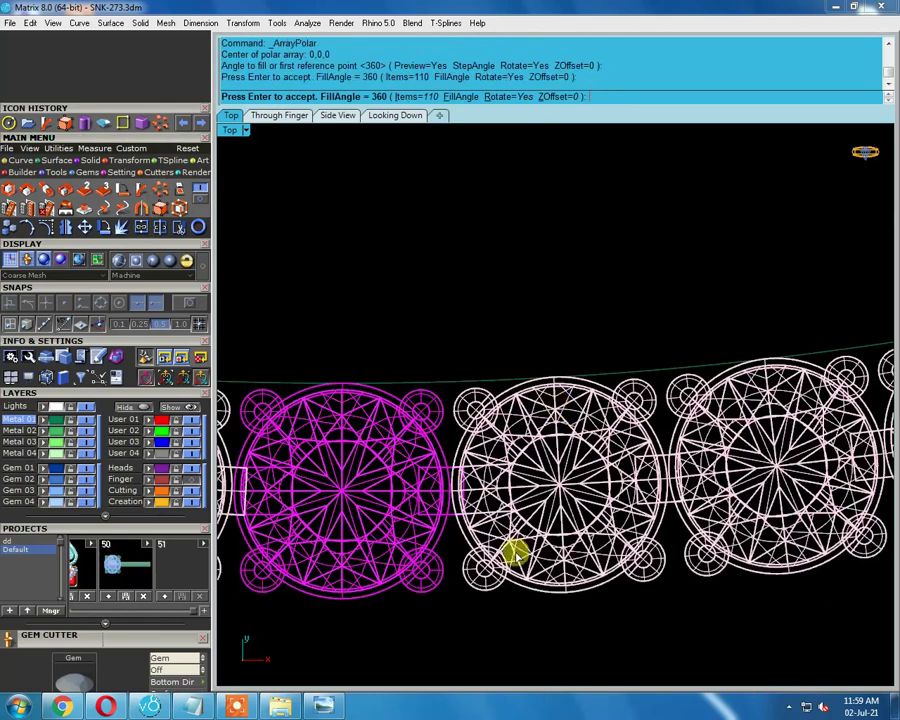
pyautogui.press('Return')
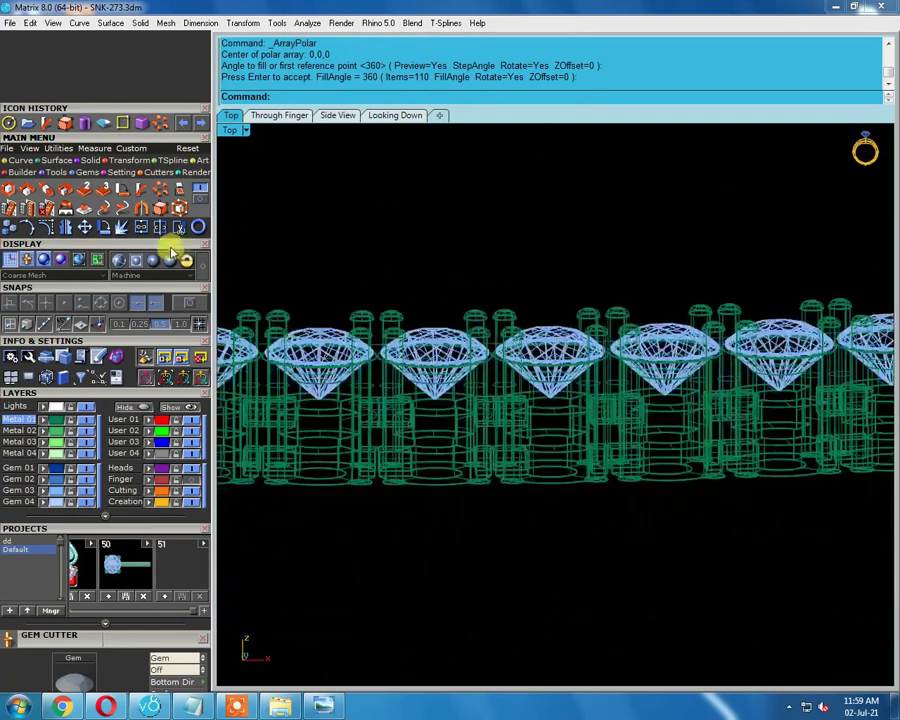
pyautogui.click(177, 258)
pyautogui.moveTo(464, 368)
pyautogui.mouseDown(button='right')
pyautogui.moveTo(512, 255)
pyautogui.moveTo(474, 331)
pyautogui.moveTo(545, 375)
pyautogui.moveTo(520, 403)
pyautogui.moveTo(508, 382)
pyautogui.mouseUp(button='right')
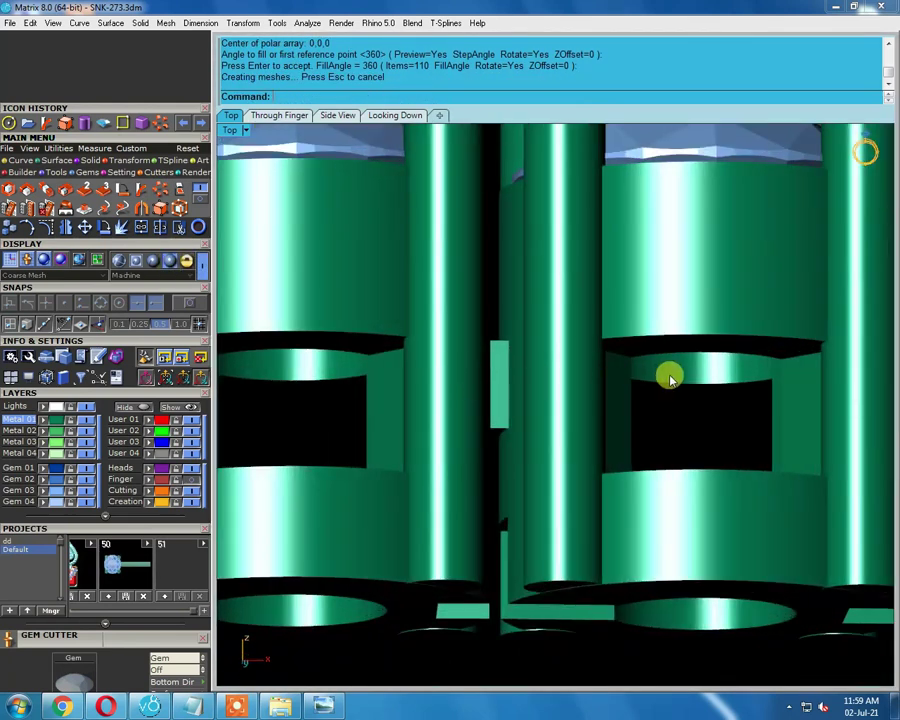
pyautogui.moveTo(630, 578); pyautogui.dragTo(626, 389, button='right')
pyautogui.moveTo(474, 318)
pyautogui.mouseDown(button='right')
pyautogui.moveTo(488, 325)
pyautogui.moveTo(514, 488)
pyautogui.moveTo(488, 483)
pyautogui.mouseUp(button='right')
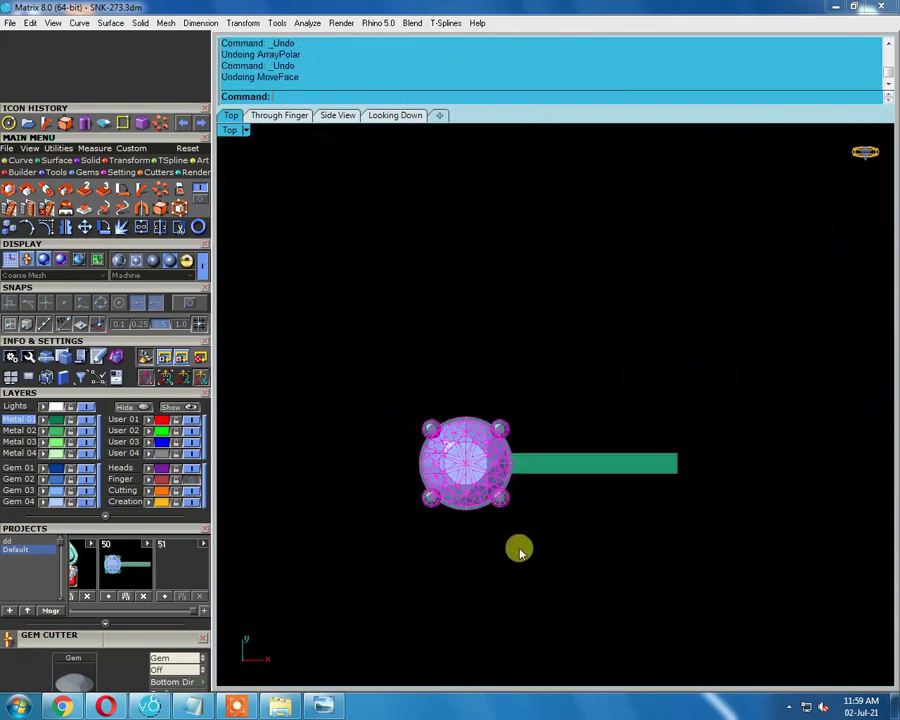
# Orbit around the shaded gem head's prongs, then pick the hidden necklace pieces to show.
pyautogui.moveTo(481, 521); pyautogui.dragTo(496, 296, button='right')
pyautogui.click(153, 265)
pyautogui.moveTo(500, 390)
pyautogui.mouseDown(button='right')
pyautogui.moveTo(554, 362)
pyautogui.moveTo(566, 295)
pyautogui.moveTo(426, 263)
pyautogui.moveTo(470, 413)
pyautogui.moveTo(440, 337)
pyautogui.mouseUp(button='right')
pyautogui.scroll(-3, 454, 309)
pyautogui.scroll(3, 496, 368)
pyautogui.moveTo(496, 368)
pyautogui.mouseDown(button='right')
pyautogui.moveTo(527, 407)
pyautogui.moveTo(438, 265)
pyautogui.moveTo(510, 325)
pyautogui.moveTo(530, 360)
pyautogui.moveTo(512, 424)
pyautogui.moveTo(307, 335)
pyautogui.moveTo(249, 356)
pyautogui.moveTo(395, 311)
pyautogui.moveTo(490, 412)
pyautogui.mouseUp(button='right')
pyautogui.moveTo(357, 437)
pyautogui.mouseDown(button='right')
pyautogui.moveTo(297, 418)
pyautogui.moveTo(571, 241)
pyautogui.moveTo(542, 434)
pyautogui.moveTo(500, 323)
pyautogui.moveTo(506, 518)
pyautogui.mouseUp(button='right')
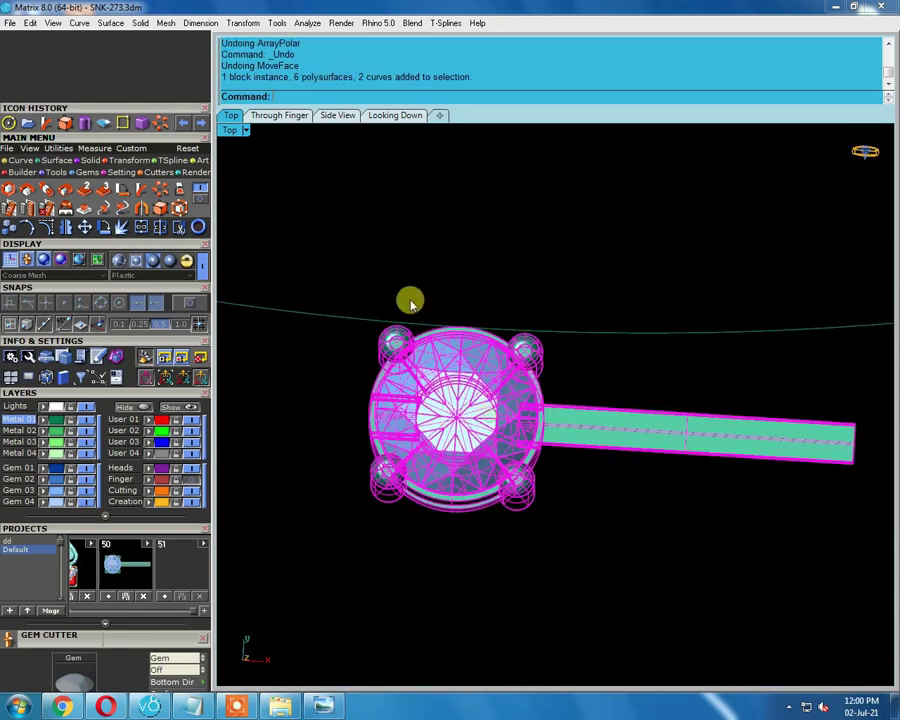
pyautogui.scroll(-5, 484, 410)
pyautogui.scroll(-3, 488, 400)
pyautogui.scroll(3, 490, 393)
pyautogui.click(504, 392)
# Reveal the chosen pieces, then hide everything except one cluster head.
pyautogui.press('Return')
pyautogui.hotkey('ctrl', 'a')
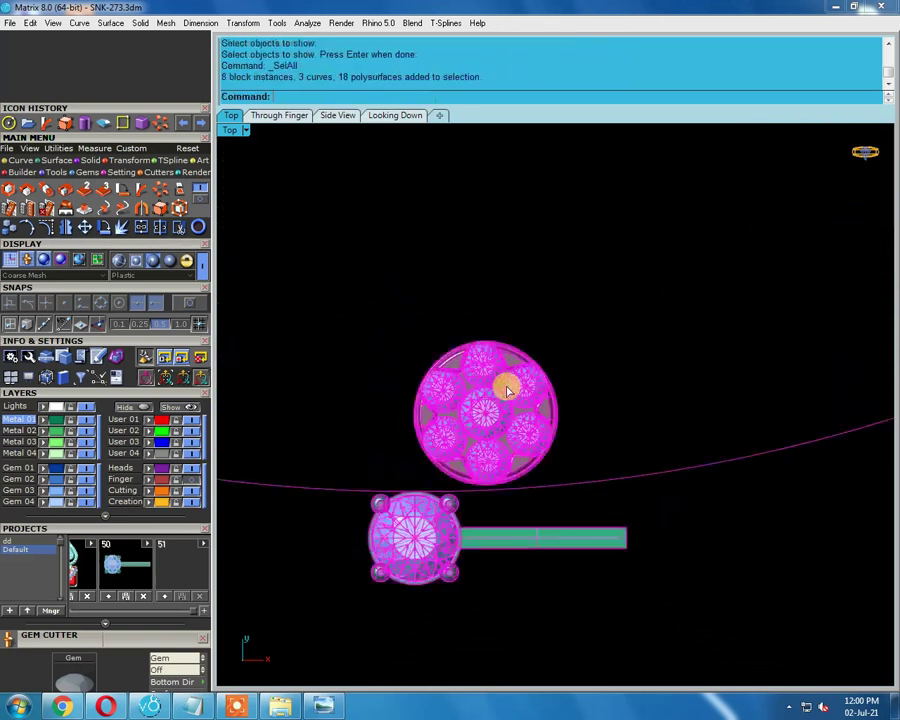
pyautogui.keyDown('ctrl'); pyautogui.click(506, 386); pyautogui.keyUp('ctrl')
pyautogui.hotkey('ctrl', 'h')
# Orbit and switch to the Right view to see the cluster head from the side.
pyautogui.moveTo(627, 522)
pyautogui.mouseDown(button='right')
pyautogui.moveTo(412, 342)
pyautogui.moveTo(504, 434)
pyautogui.moveTo(512, 418)
pyautogui.mouseUp(button='right')
pyautogui.write('Right')
pyautogui.press('Return')
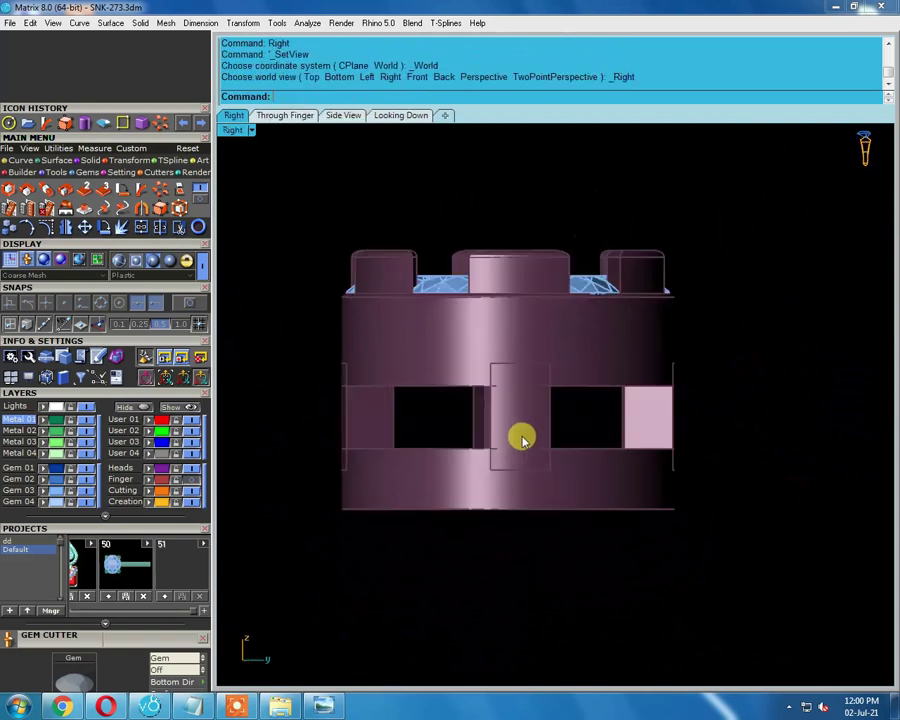
pyautogui.scroll(-2, 512, 420)
pyautogui.scroll(-4, 520, 420)
# Undo the hide, go to Top view, and re-isolate the cluster head by hiding the rest.
pyautogui.hotkey('ctrl', 'z')
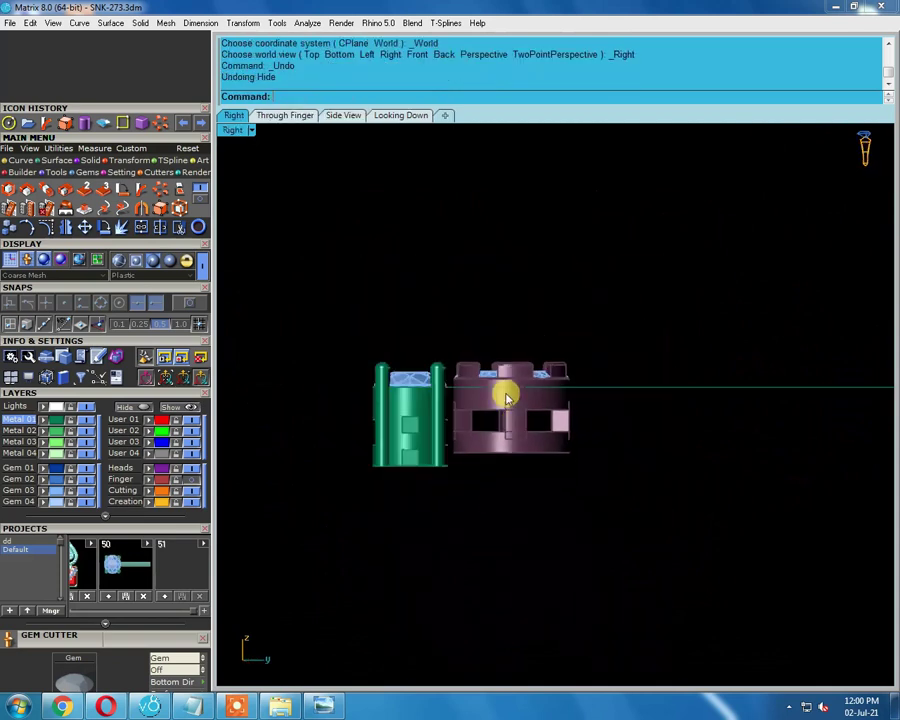
pyautogui.write('top')
pyautogui.press('Return')
pyautogui.hotkey('ctrl', 'shift', 'h')
pyautogui.scroll(3, 480, 420)
pyautogui.scroll(3, 510, 540)
pyautogui.press('Return')
pyautogui.hotkey('ctrl', 'a')
pyautogui.keyDown('ctrl'); pyautogui.click(518, 516); pyautogui.keyUp('ctrl')
pyautogui.hotkey('ctrl', 'h')
# Orbit to a side-on view of the isolated cluster head.
pyautogui.moveTo(527, 458); pyautogui.dragTo(505, 408, button='right')
pyautogui.scroll(5, 495, 440)
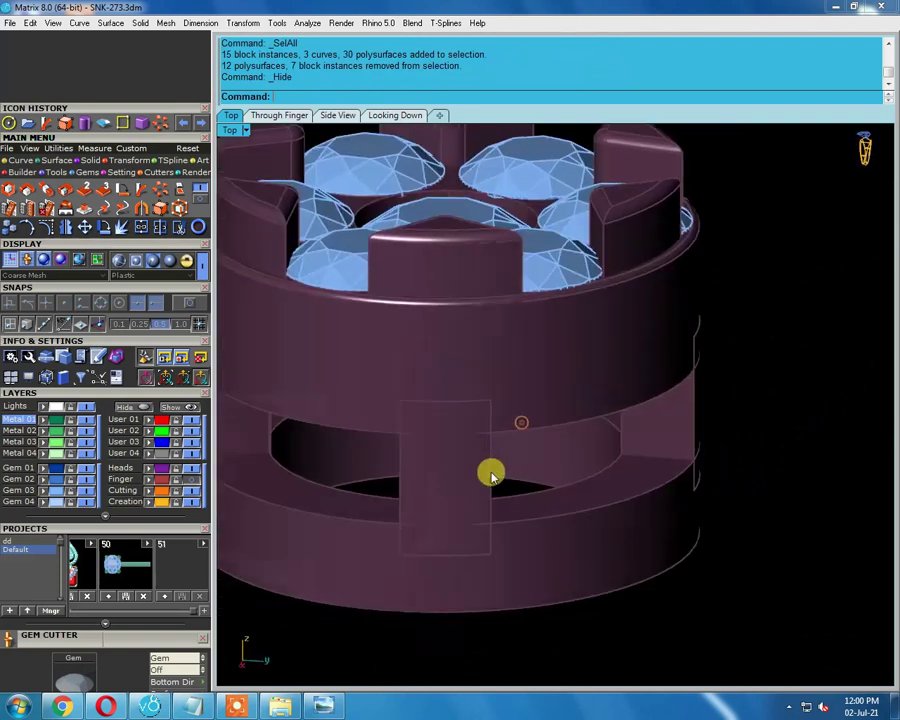
pyautogui.scroll(-5, 420, 360)
pyautogui.scroll(3, 480, 420)
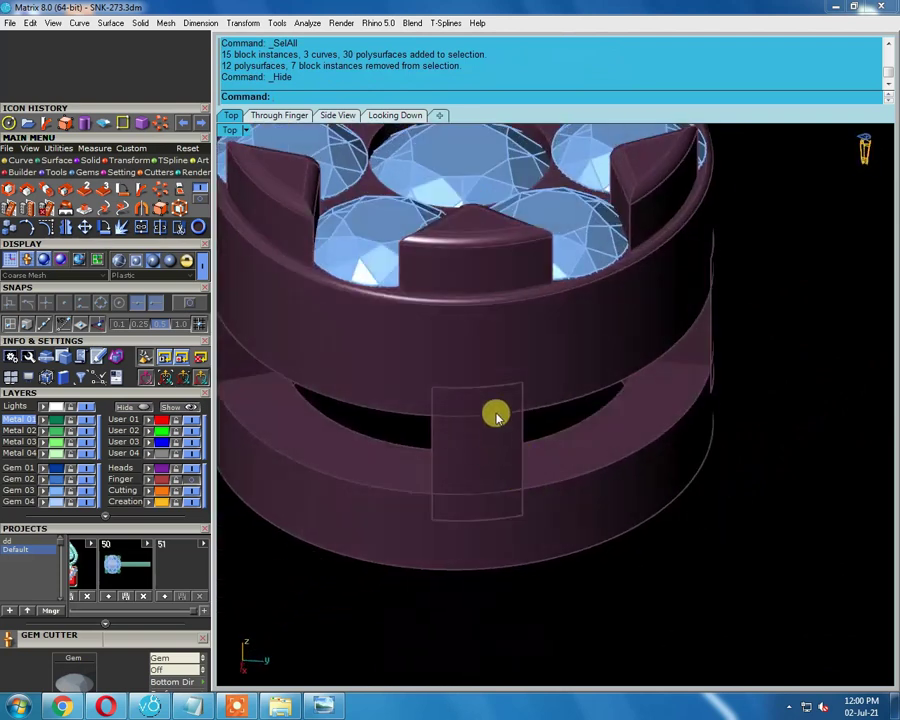
pyautogui.moveTo(497, 416); pyautogui.dragTo(499, 411, button='right')
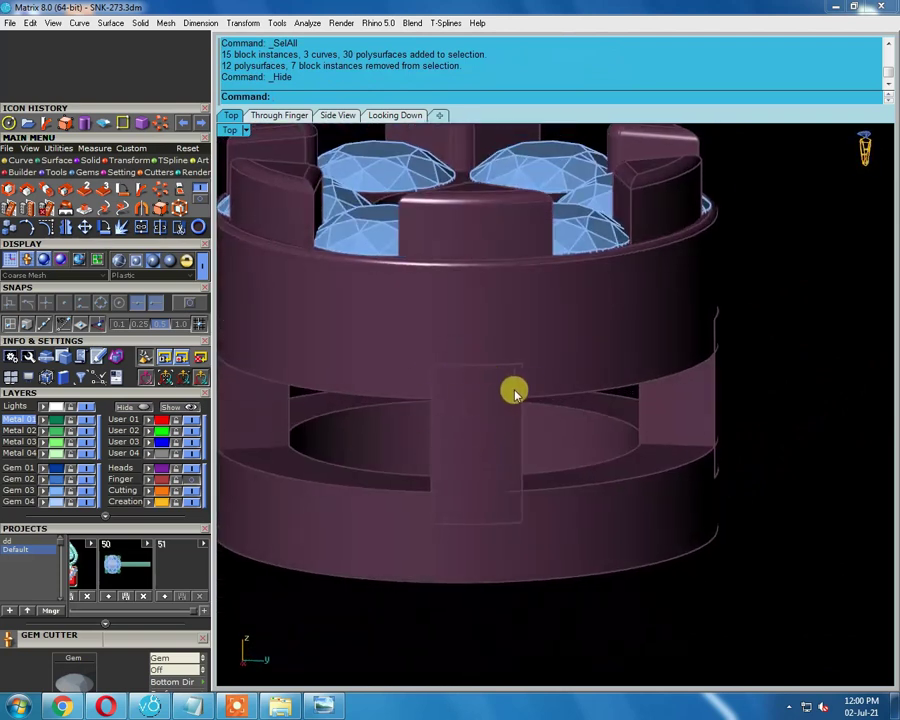
# Ungroup the cluster head into separate parts and view it from the top.
pyautogui.hotkey('ctrl', 'alt', 'h')
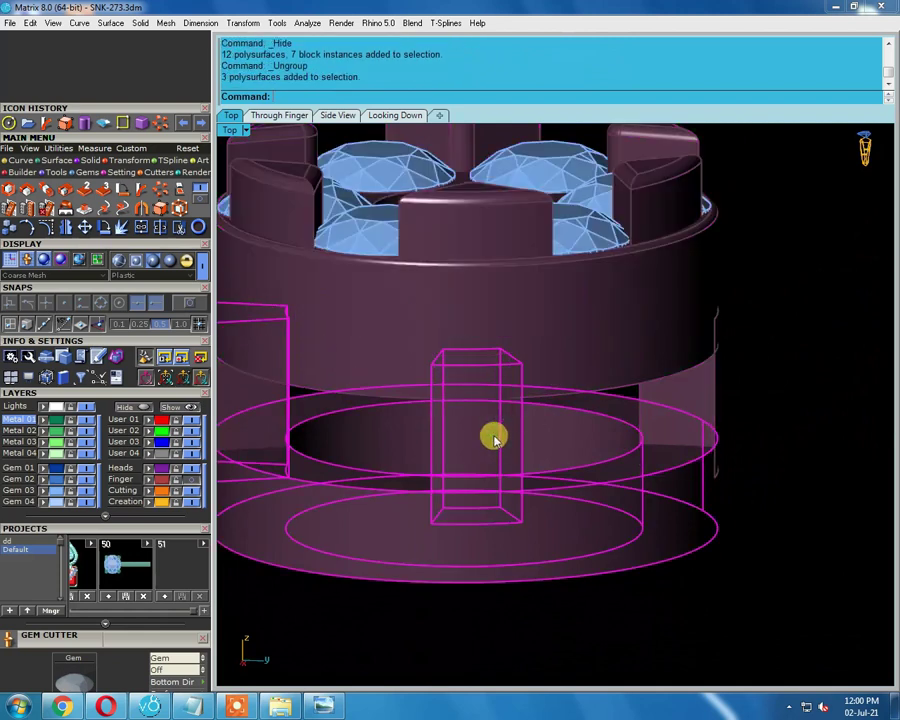
pyautogui.write('top')
pyautogui.press('Return')
pyautogui.moveTo(712, 557); pyautogui.dragTo(534, 442, button='right')
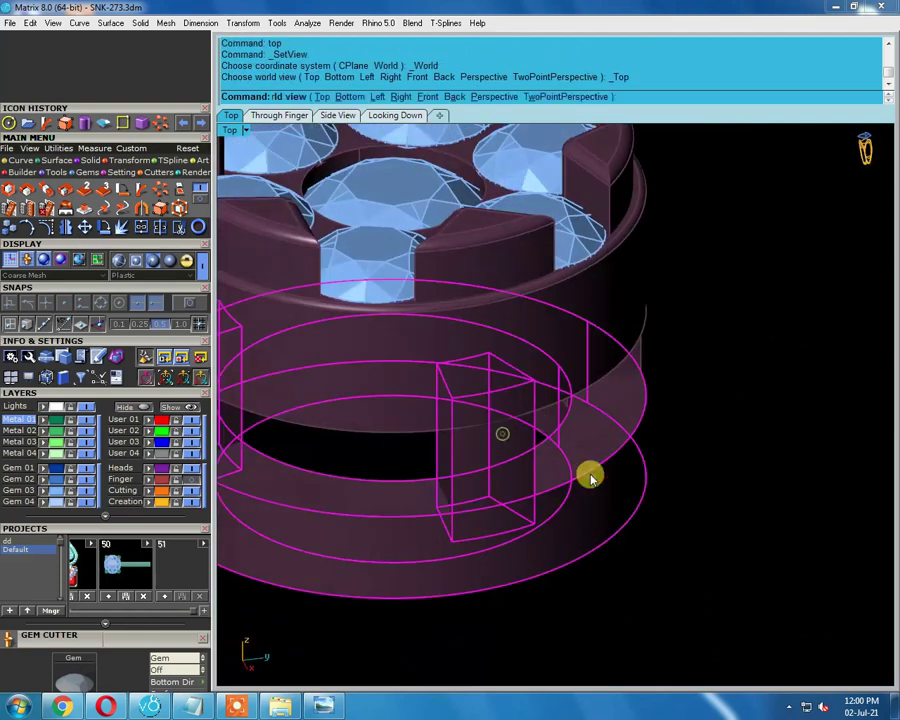
pyautogui.hotkey('ctrl', 'shift', 'g')
pyautogui.moveTo(675, 535); pyautogui.dragTo(508, 460, button='right')
# Stretch the small bar piece in one direction with Scale1D (1d) in the top wireframe view.
pyautogui.write('top ')
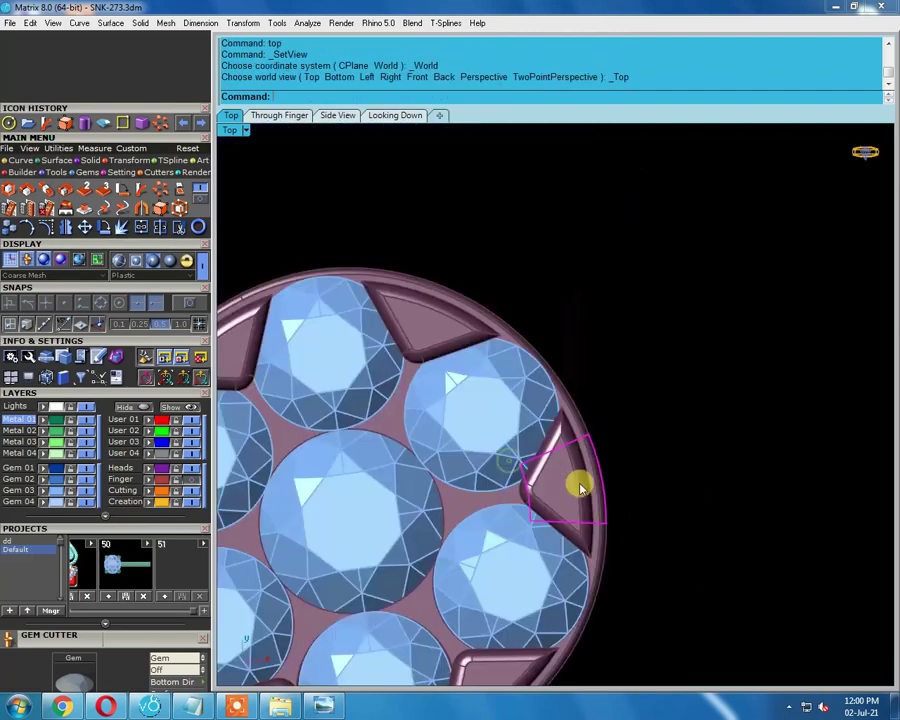
pyautogui.write('w')
pyautogui.scroll(2, 550, 362)
pyautogui.write('1d')
pyautogui.press('Return')
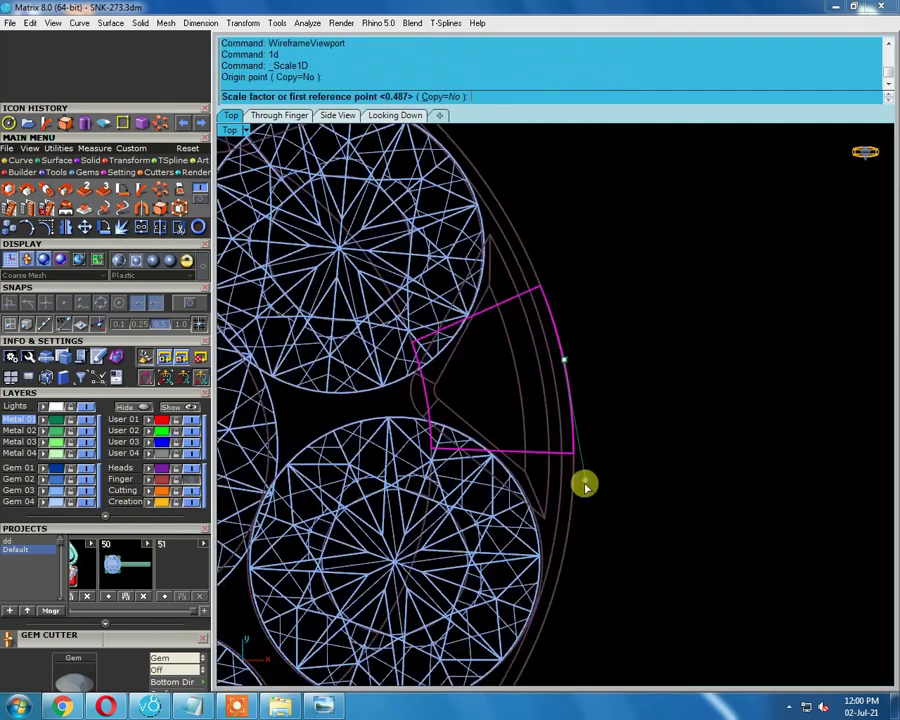
pyautogui.click(604, 541)
# Switch to shaded display and orbit down to a level side view of the head.
pyautogui.write('s')
pyautogui.press('Return')
pyautogui.moveTo(659, 494); pyautogui.dragTo(521, 467, button='right')
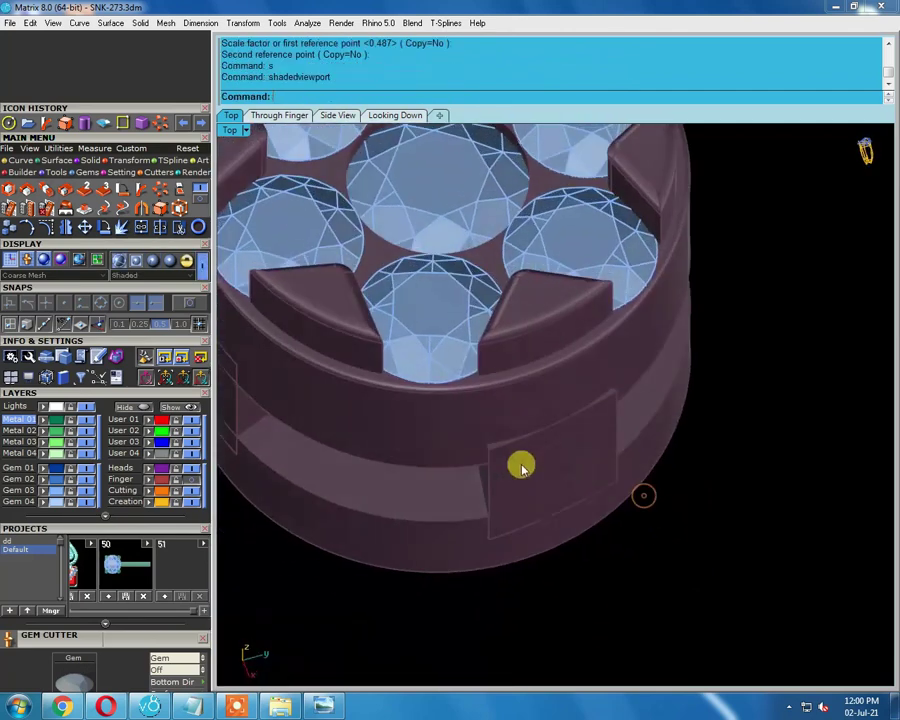
pyautogui.moveTo(659, 521); pyautogui.dragTo(526, 382, button='right')
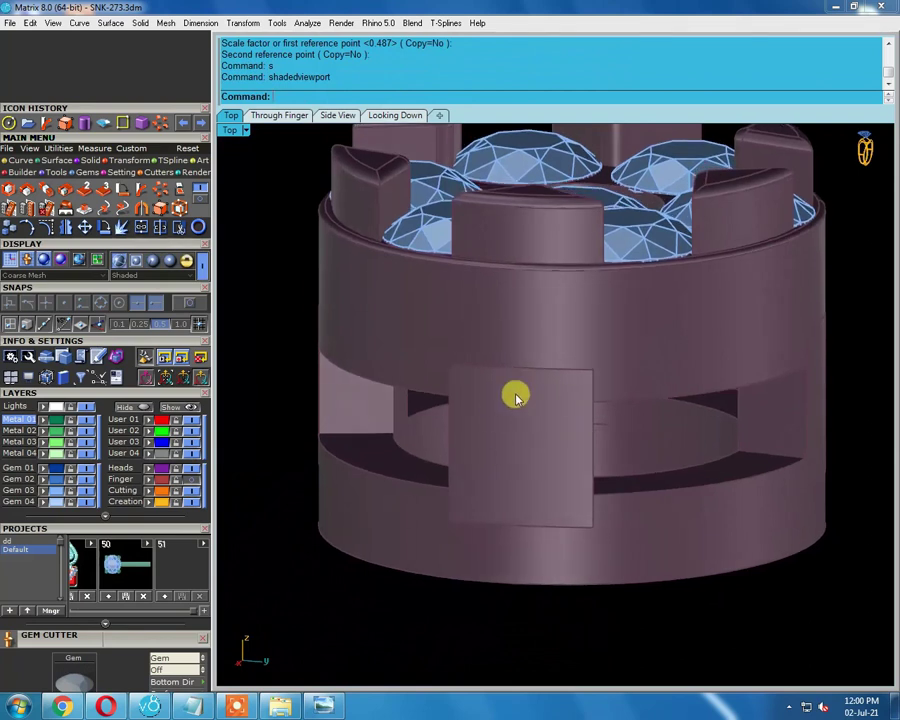
pyautogui.moveTo(508, 314); pyautogui.dragTo(542, 346, button='right')
# Inspect the stretched bar in the Right view, toggling between wireframe and shaded display.
pyautogui.hotkey('ctrl', 'F3')
pyautogui.write('w')
pyautogui.press('Return')
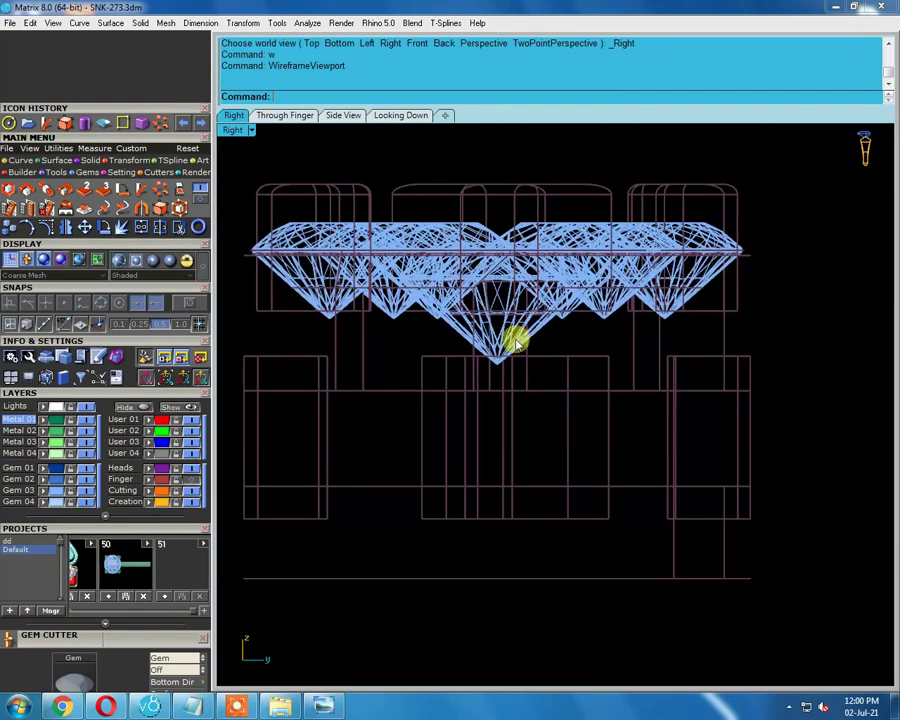
pyautogui.write('s')
pyautogui.press('Return')
pyautogui.write('w')
pyautogui.press('Return')
pyautogui.moveTo(564, 336); pyautogui.dragTo(578, 322, button='right')
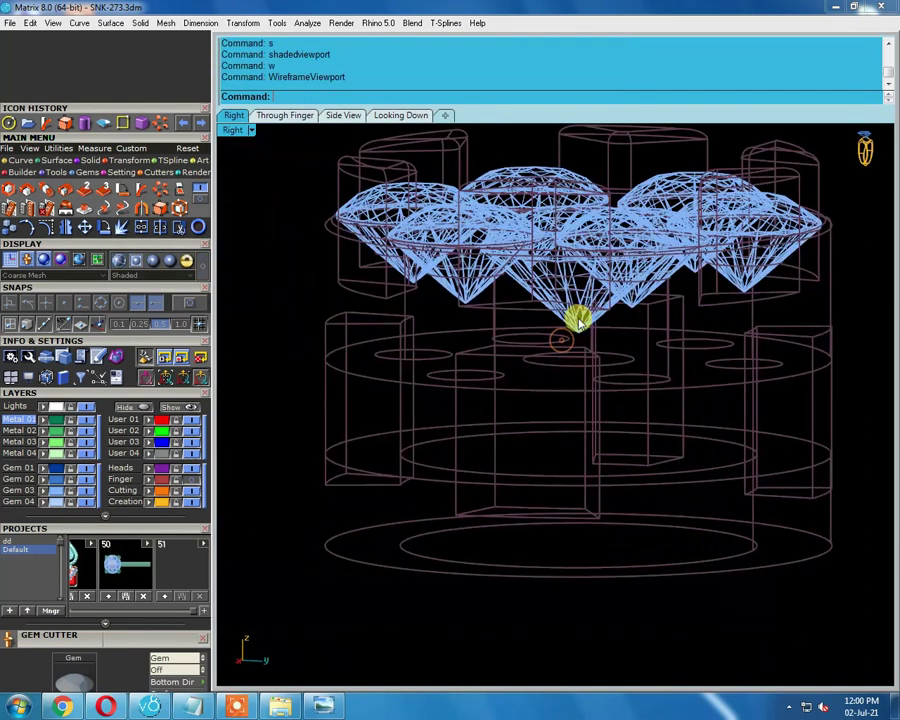
pyautogui.hotkey('ctrl', 'F3')
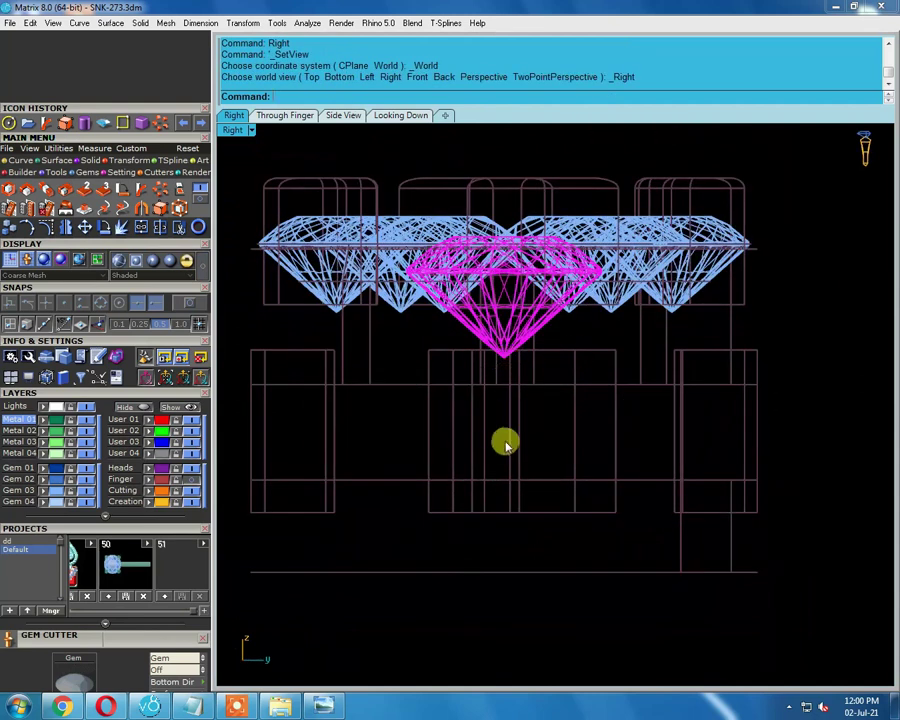
# Return to shaded display and orbit to a top-down view of the head.
pyautogui.scroll(3, 502, 378)
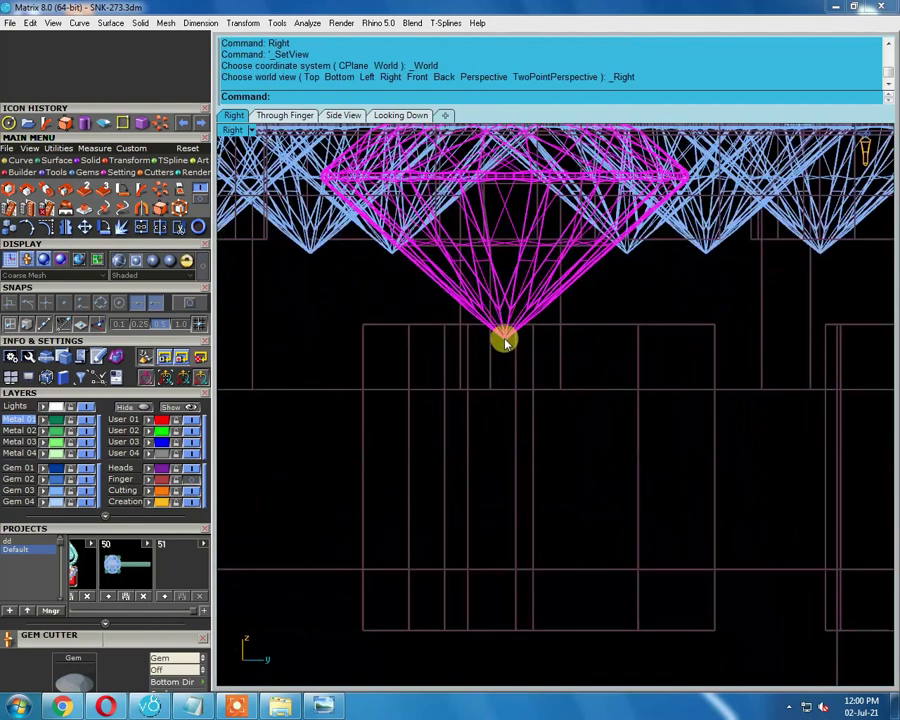
pyautogui.scroll(-2, 465, 320)
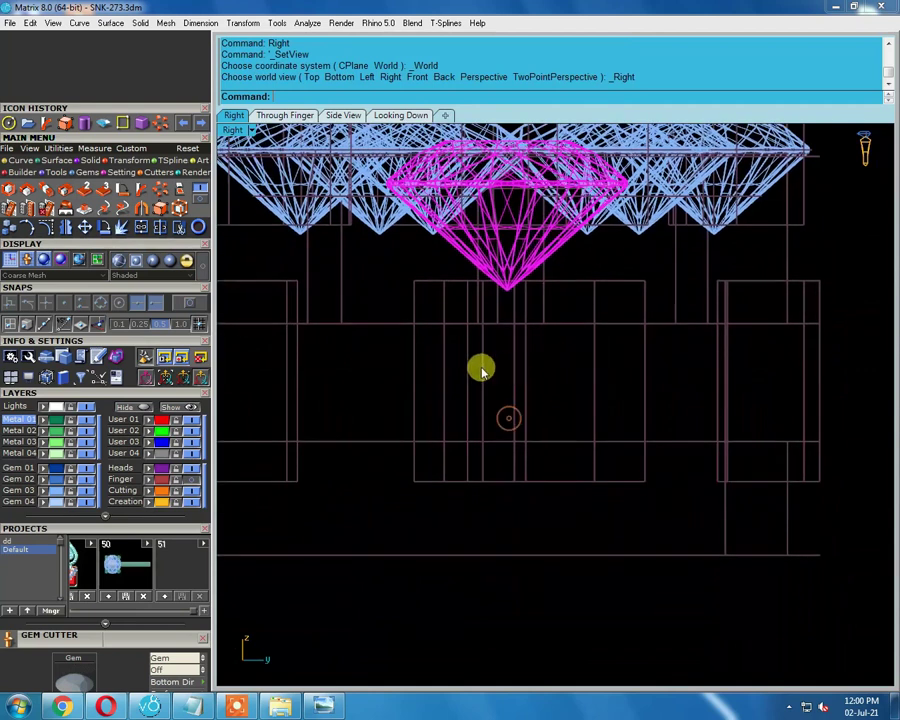
pyautogui.scroll(-2, 487, 397)
pyautogui.write('s')
pyautogui.press('Return')
pyautogui.moveTo(536, 386)
pyautogui.mouseDown(button='right')
pyautogui.moveTo(588, 458)
pyautogui.moveTo(673, 341)
pyautogui.moveTo(588, 295)
pyautogui.moveTo(568, 534)
pyautogui.moveTo(544, 470)
pyautogui.mouseUp(button='right')
pyautogui.scroll(-3, 554, 450)
pyautogui.scroll(4, 509, 381)
pyautogui.moveTo(509, 381); pyautogui.dragTo(413, 265, button='right')
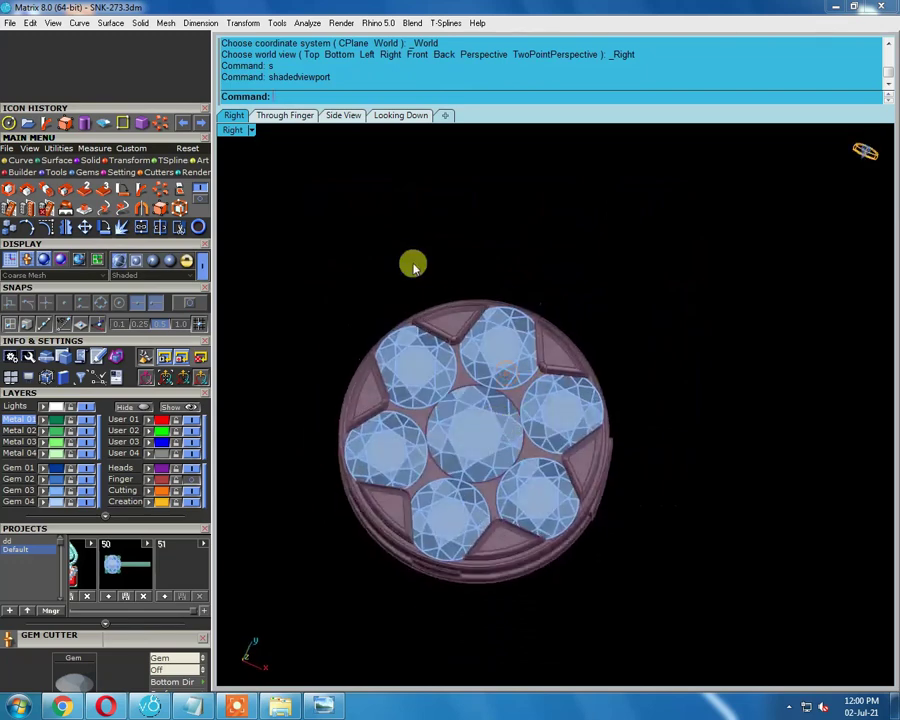
# Unhide the new green gem head with ShowSelected.
pyautogui.moveTo(577, 503)
pyautogui.mouseDown(button='right')
pyautogui.moveTo(542, 412)
pyautogui.moveTo(604, 345)
pyautogui.moveTo(528, 311)
pyautogui.mouseUp(button='right')
pyautogui.hotkey('ctrl', 'shift', 'h')
pyautogui.scroll(3, 538, 410)
pyautogui.click(562, 245)
pyautogui.press('Return')
# Orbit and zoom to compare the green gem head and cluster head side by side.
pyautogui.scroll(3, 577, 364)
pyautogui.scroll(2, 606, 474)
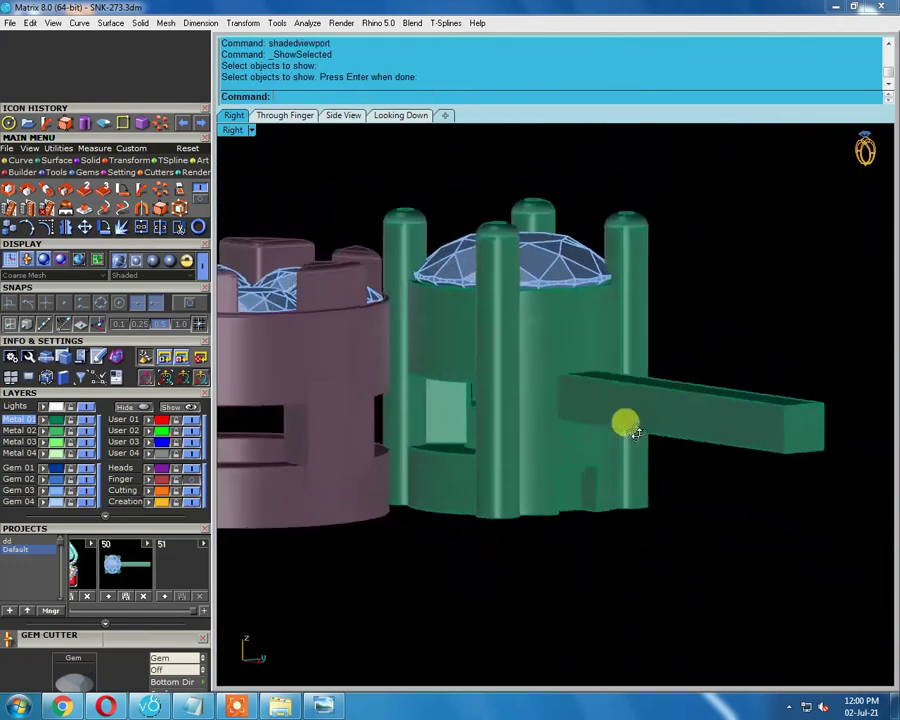
pyautogui.moveTo(606, 474); pyautogui.dragTo(616, 404, button='right')
pyautogui.scroll(3, 650, 430)
pyautogui.moveTo(703, 468)
pyautogui.mouseDown(button='right')
pyautogui.moveTo(438, 412)
pyautogui.moveTo(552, 493)
pyautogui.moveTo(530, 348)
pyautogui.mouseUp(button='right')
pyautogui.scroll(-3, 440, 410)
pyautogui.scroll(3, 526, 285)
pyautogui.scroll(-3, 560, 261)
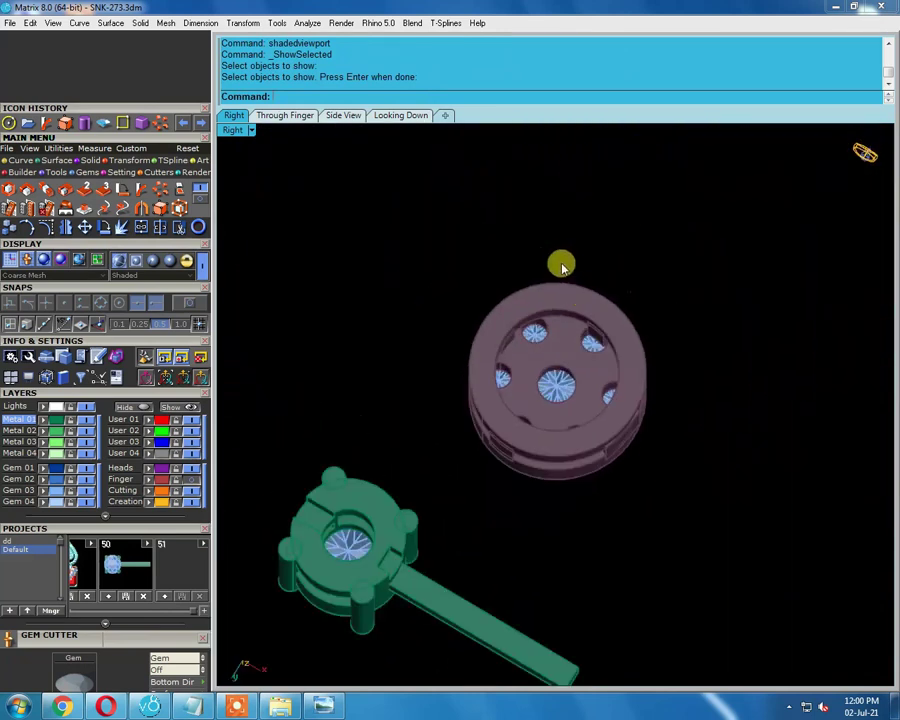
pyautogui.moveTo(560, 261); pyautogui.dragTo(495, 420, button='right')
pyautogui.scroll(3, 539, 545)
pyautogui.scroll(-3, 599, 438)
# Switch to the top view, tilt it slightly, and briefly check the necklace notes.
pyautogui.write('top')
pyautogui.press('Return')
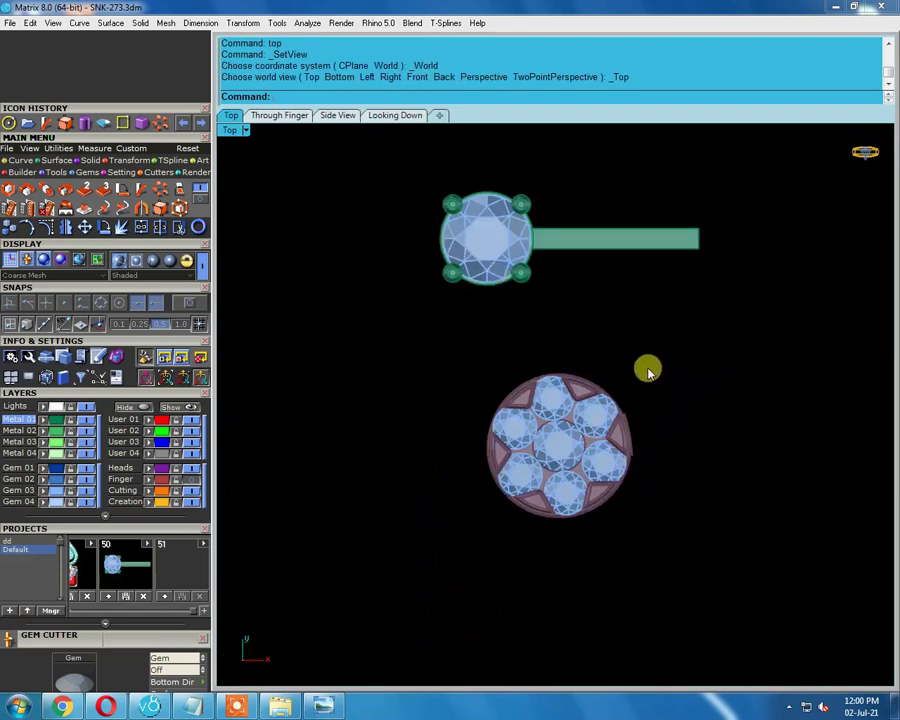
pyautogui.moveTo(633, 372)
pyautogui.mouseDown(button='right')
pyautogui.moveTo(577, 336)
pyautogui.moveTo(597, 421)
pyautogui.mouseUp(button='right')
pyautogui.scroll(-2, 532, 409)
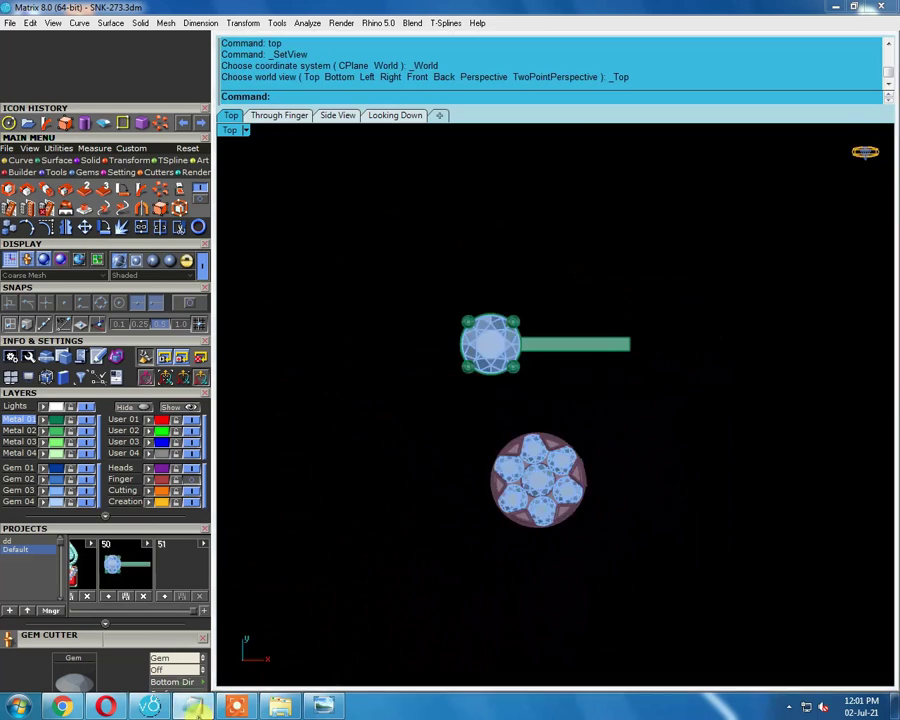
pyautogui.click(195, 706)
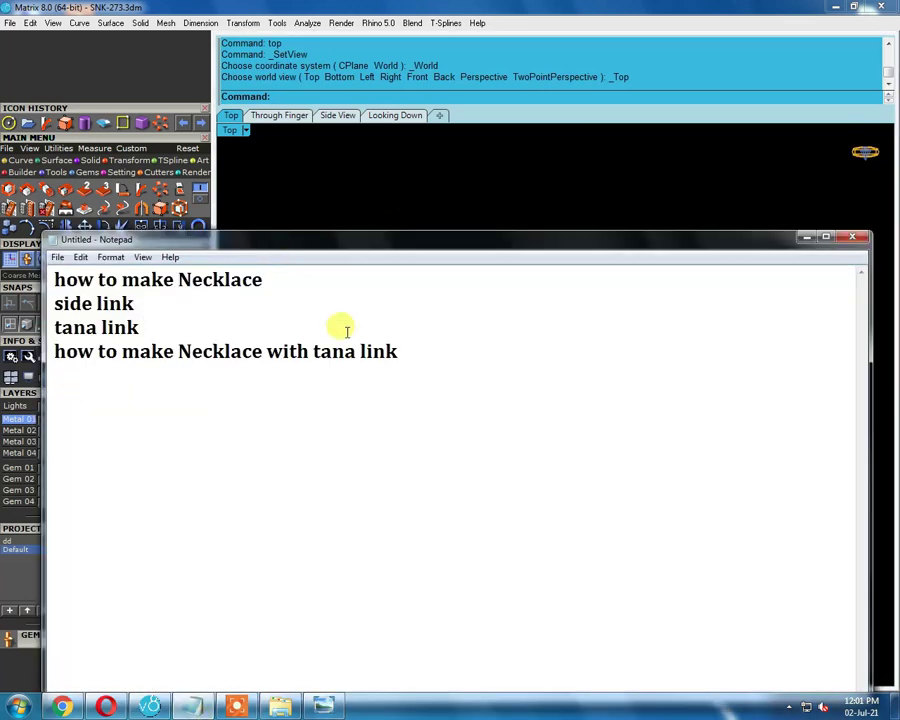
pyautogui.click(810, 238)
pyautogui.scroll(-2, 514, 400)
pyautogui.scroll(-2, 540, 290)
pyautogui.scroll(-1, 532, 406)
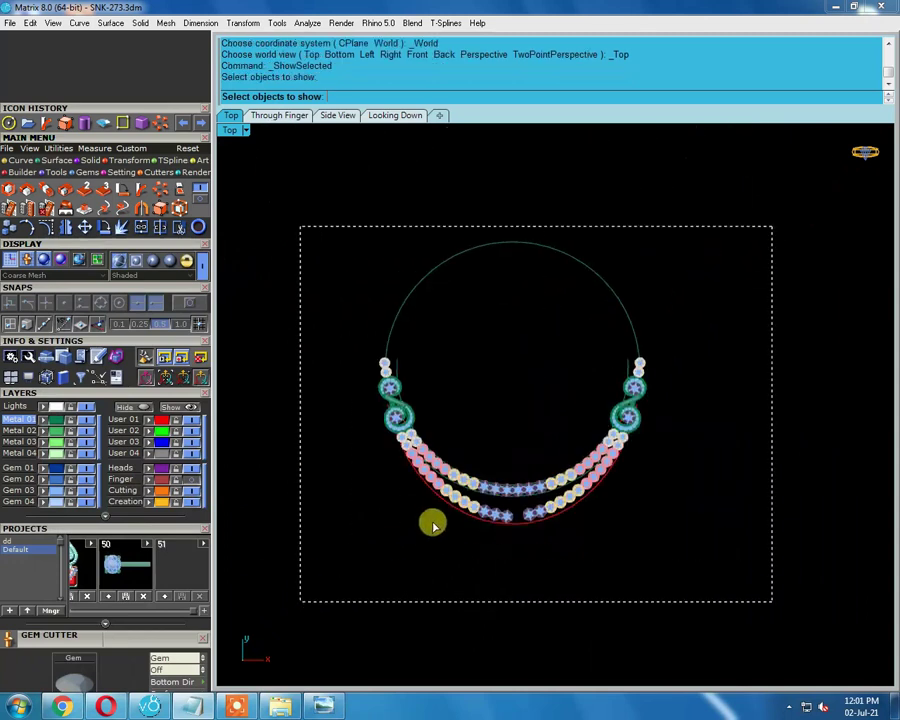
# Finish revealing the hidden SNK-273 necklace and pan toward the new setting.
pyautogui.press('Return')
pyautogui.scroll(1, 550, 525)
pyautogui.scroll(2, 560, 525)
pyautogui.scroll(2, 585, 530)
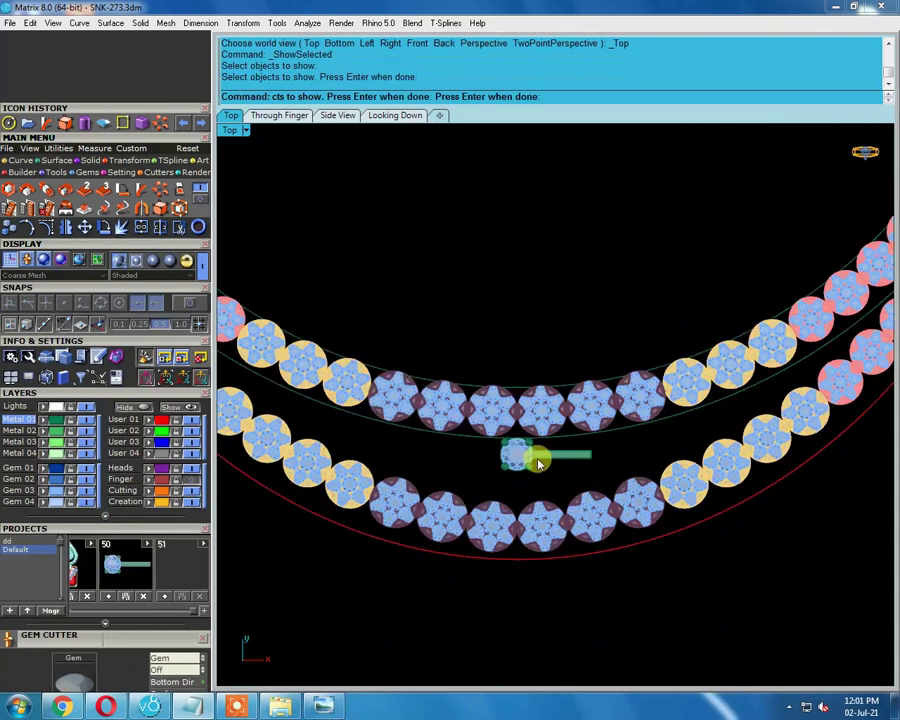
pyautogui.scroll(2, 560, 490)
pyautogui.moveTo(533, 462); pyautogui.dragTo(494, 448, button='right')
pyautogui.scroll(2, 494, 448)
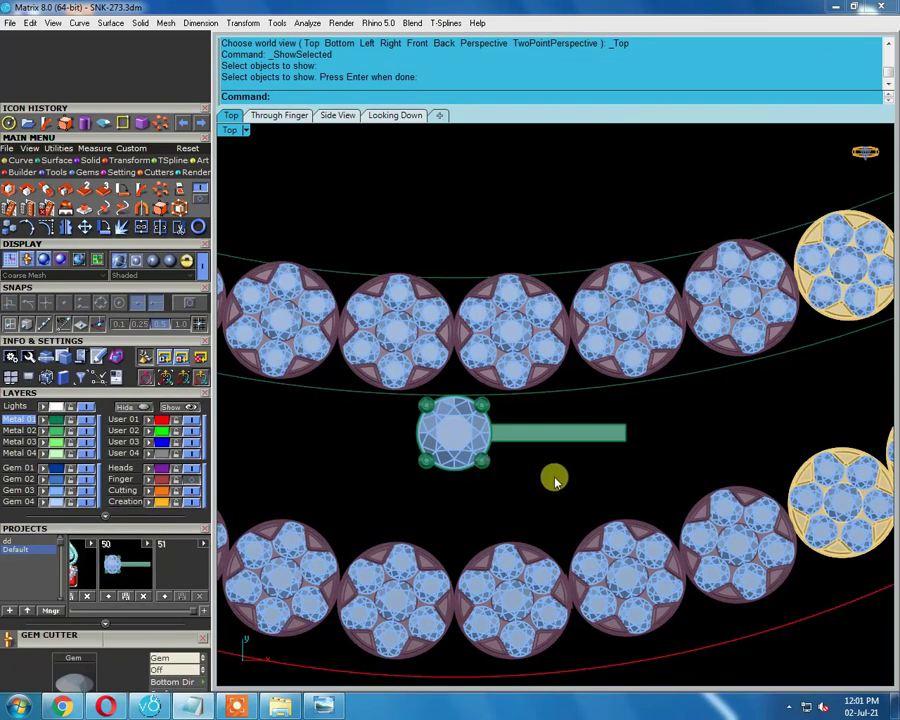
# Select the new gem setting and bar, then orbit close to inspect it between the rows.
pyautogui.click(456, 428)
pyautogui.scroll(2, 490, 436)
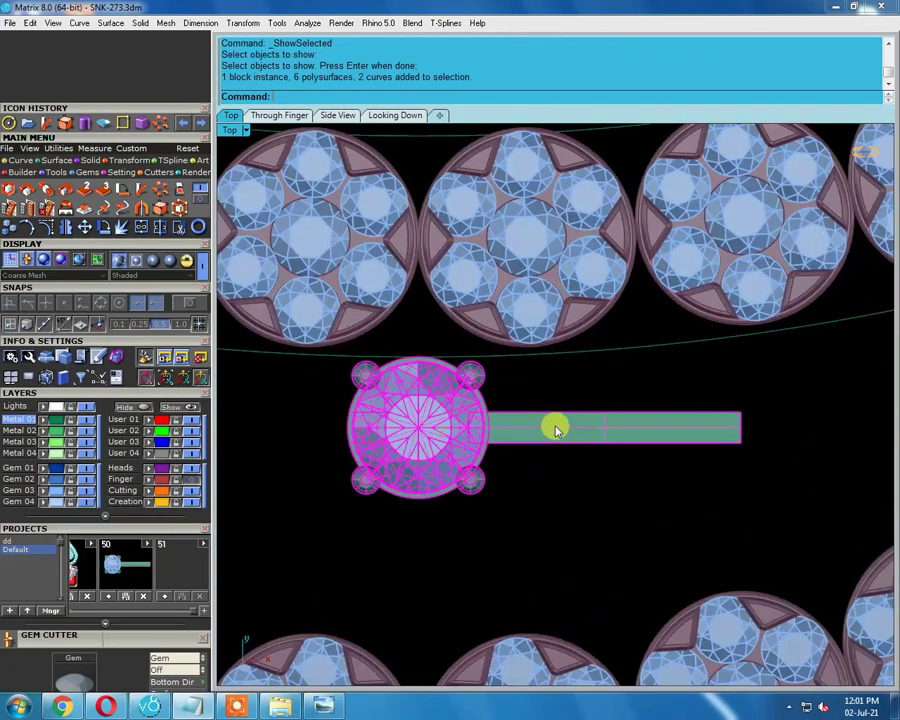
pyautogui.scroll(-2, 527, 430)
pyautogui.scroll(-3, 492, 432)
pyautogui.moveTo(554, 476)
pyautogui.keyDown('ctrl'); pyautogui.keyDown('shift'); pyautogui.mouseDown(button='right')
pyautogui.moveTo(524, 400)
pyautogui.moveTo(490, 350)
pyautogui.mouseUp(button='right'); pyautogui.keyUp('shift'); pyautogui.keyUp('ctrl')
pyautogui.scroll(3, 490, 515)
pyautogui.moveTo(490, 515)
pyautogui.keyDown('ctrl'); pyautogui.keyDown('shift'); pyautogui.mouseDown(button='right')
pyautogui.moveTo(532, 275)
pyautogui.moveTo(466, 322)
pyautogui.moveTo(619, 398)
pyautogui.moveTo(476, 368)
pyautogui.moveTo(362, 376)
pyautogui.moveTo(579, 440)
pyautogui.moveTo(542, 579)
pyautogui.moveTo(535, 548)
pyautogui.moveTo(569, 402)
pyautogui.moveTo(516, 458)
pyautogui.moveTo(514, 320)
pyautogui.mouseUp(button='right'); pyautogui.keyUp('shift'); pyautogui.keyUp('ctrl')
pyautogui.scroll(-3, 516, 458)
pyautogui.scroll(3, 514, 320)
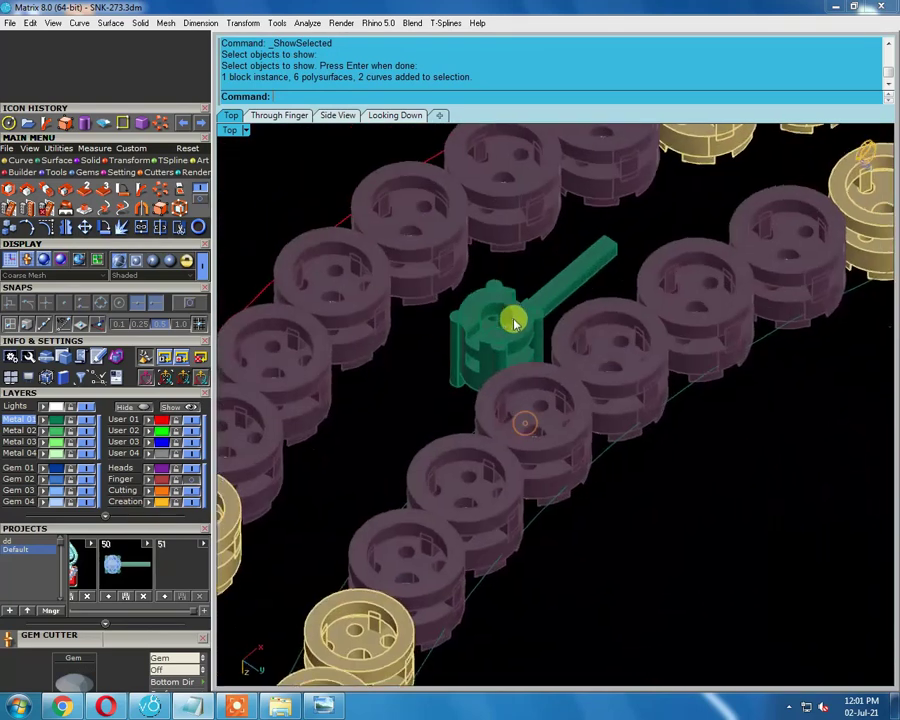
pyautogui.scroll(3, 512, 320)
pyautogui.scroll(-5, 496, 382)
# Check the layout in the front view, then return to the top view.
pyautogui.write('front')
pyautogui.press('Return')
pyautogui.write('top')
pyautogui.press('Return')
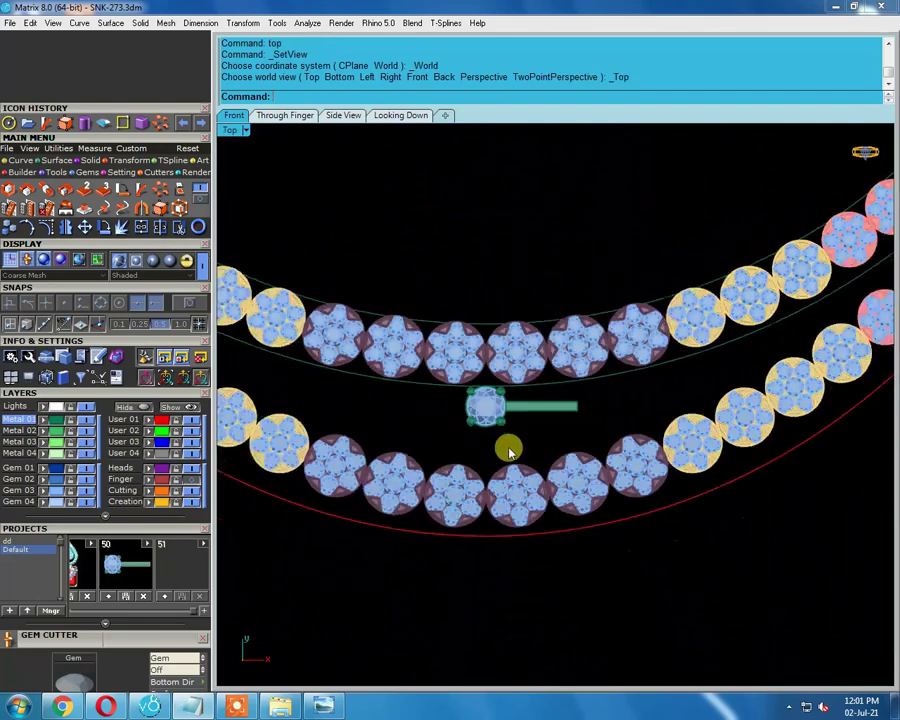